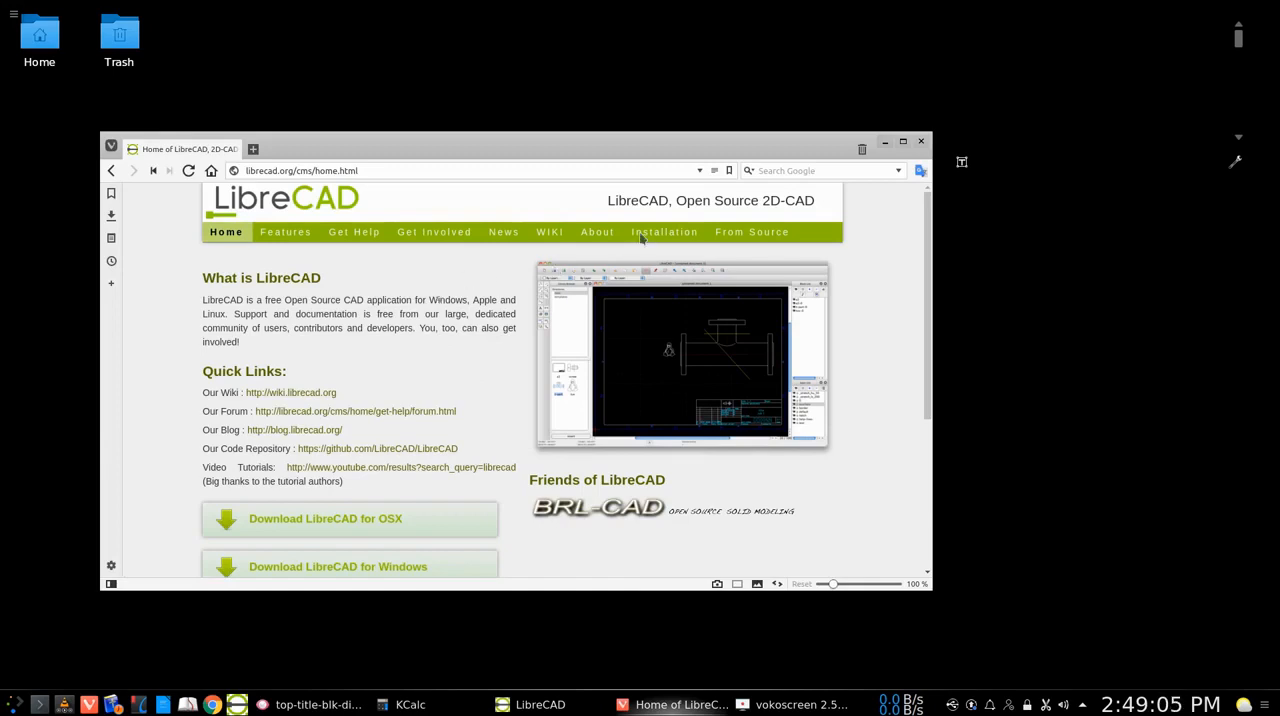
Switch to LibreCAD and close the top-title-blk-dimensions.dxf drawing without saving it
{"action": "left_click", "coordinate": [886, 144]}
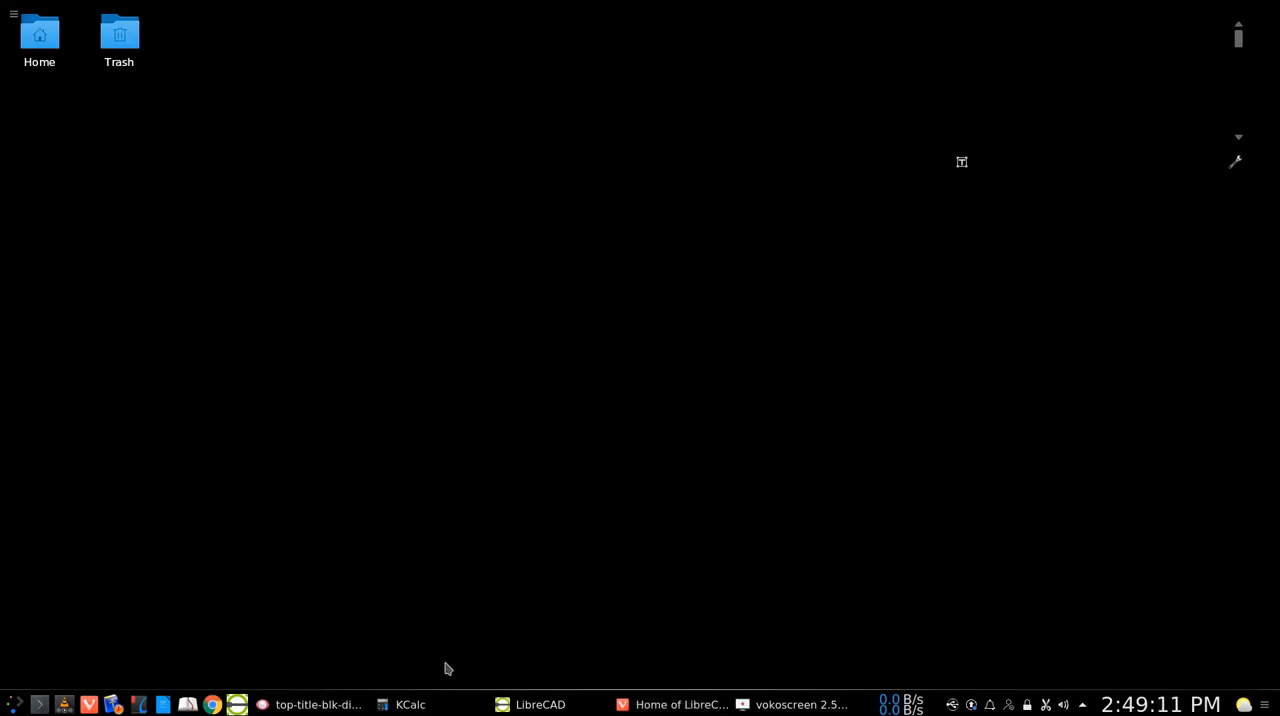
{"action": "left_click", "coordinate": [521, 705]}
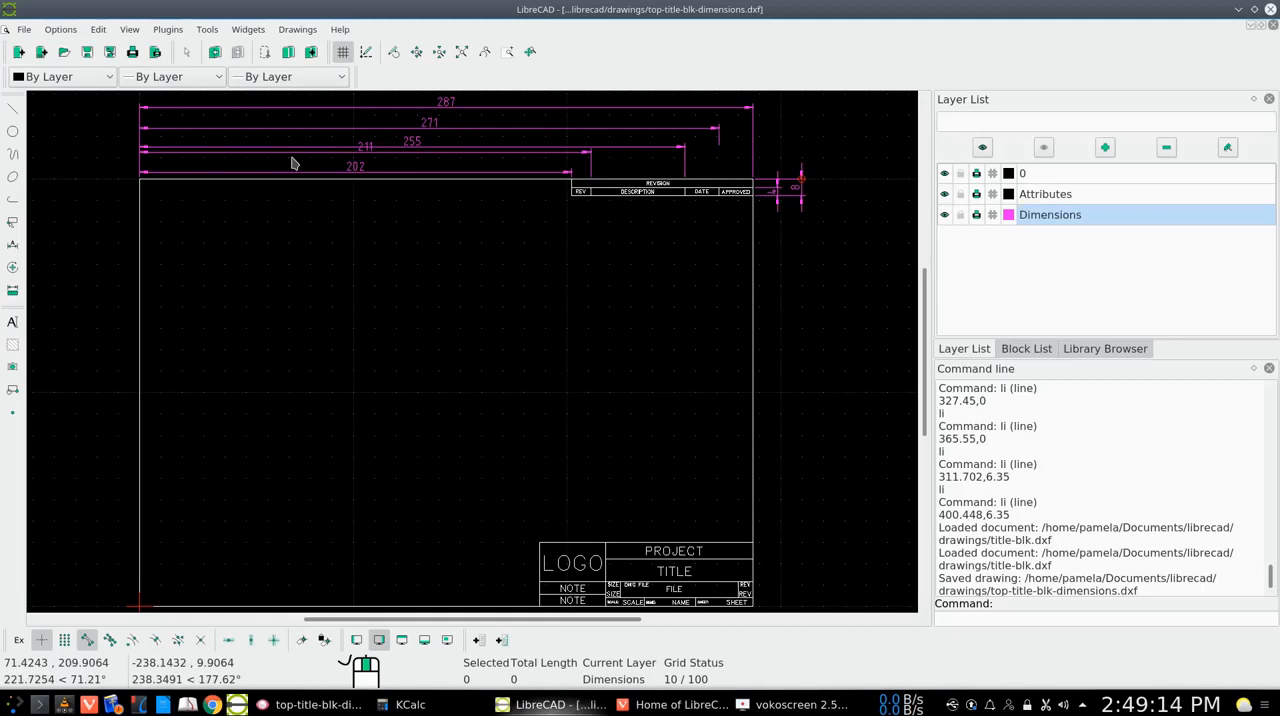
{"action": "left_click", "coordinate": [24, 30]}
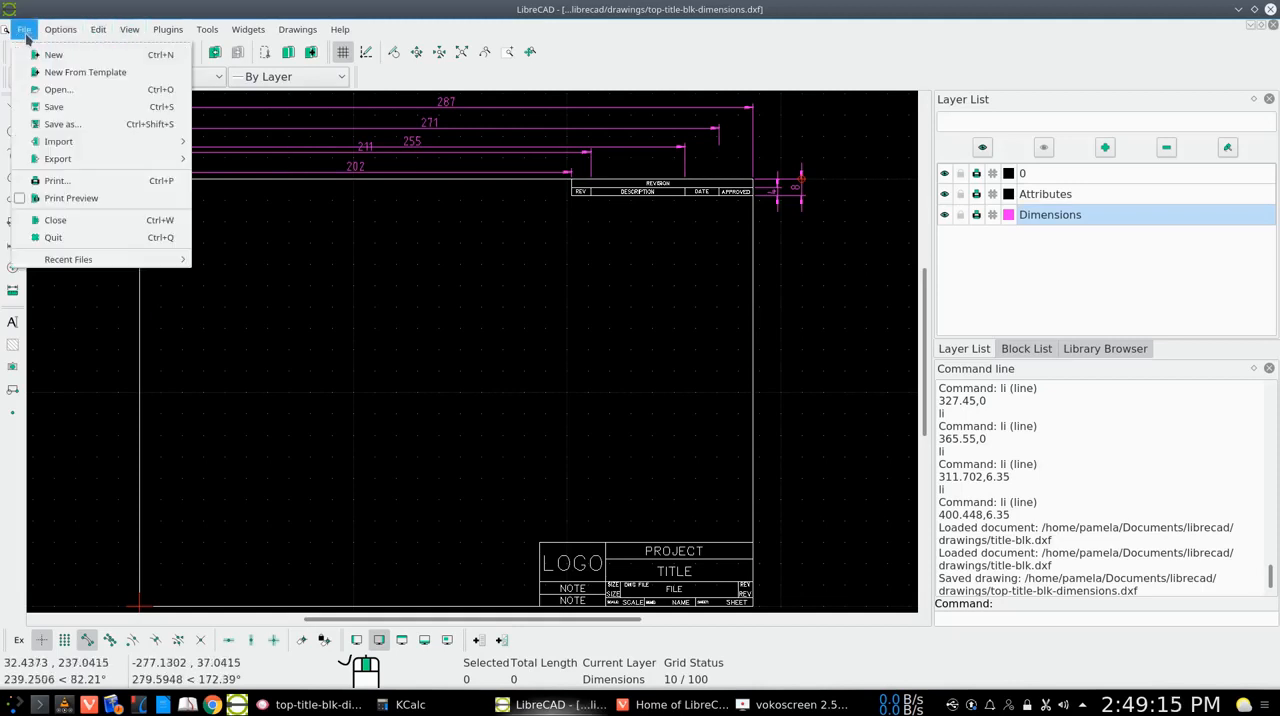
{"action": "left_click", "coordinate": [52, 224]}
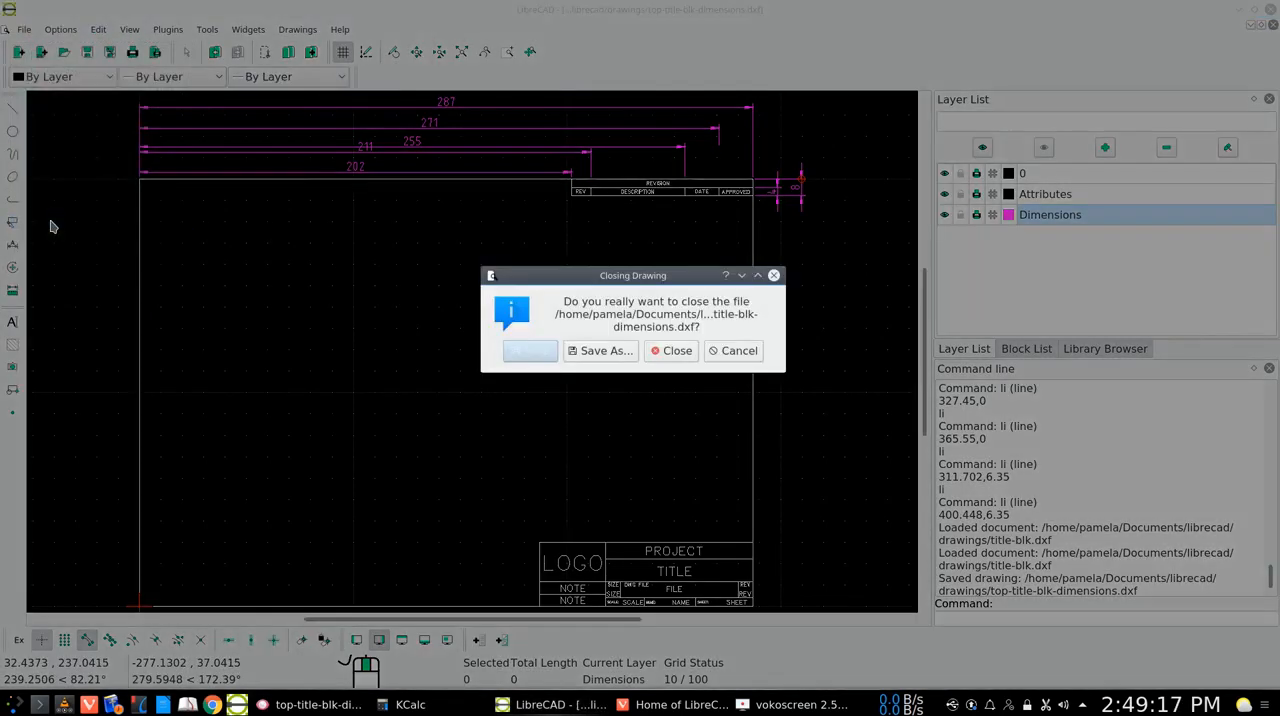
{"action": "left_click", "coordinate": [677, 351]}
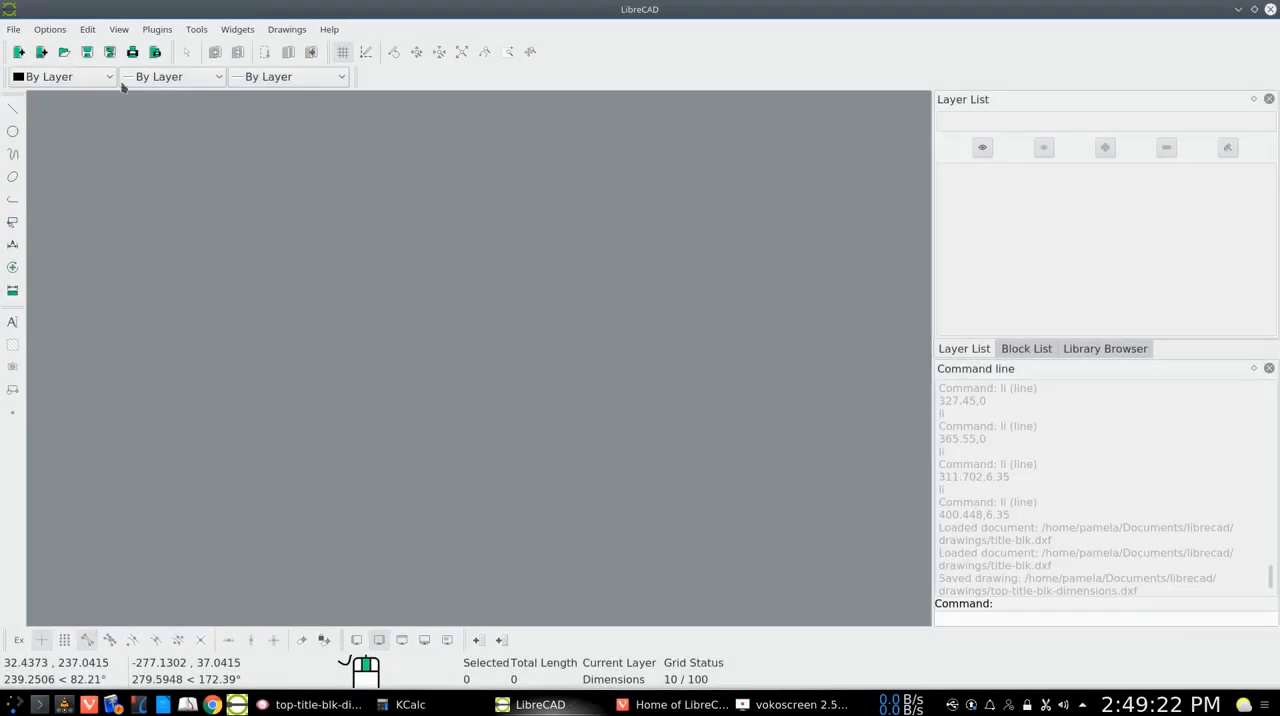
Open the drawing our-title-block.dxf and fit the whole sheet in view
{"action": "left_click", "coordinate": [66, 54]}
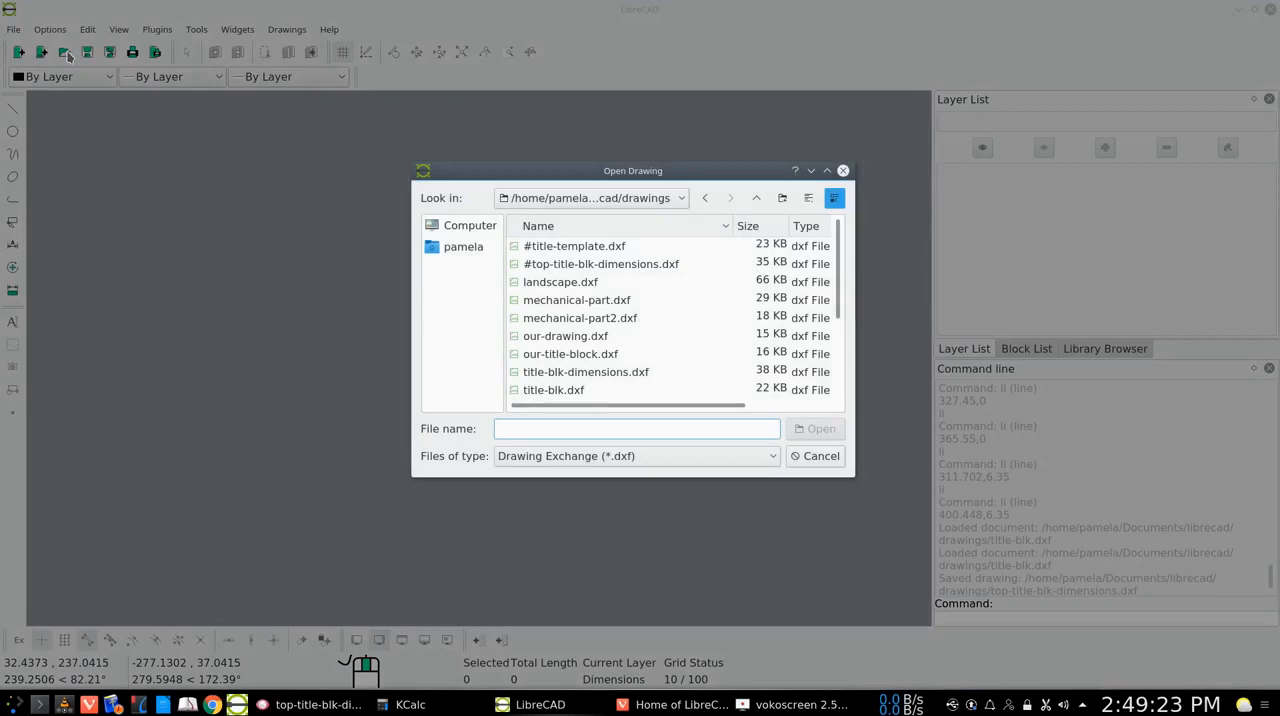
{"action": "double_click", "coordinate": [571, 355]}
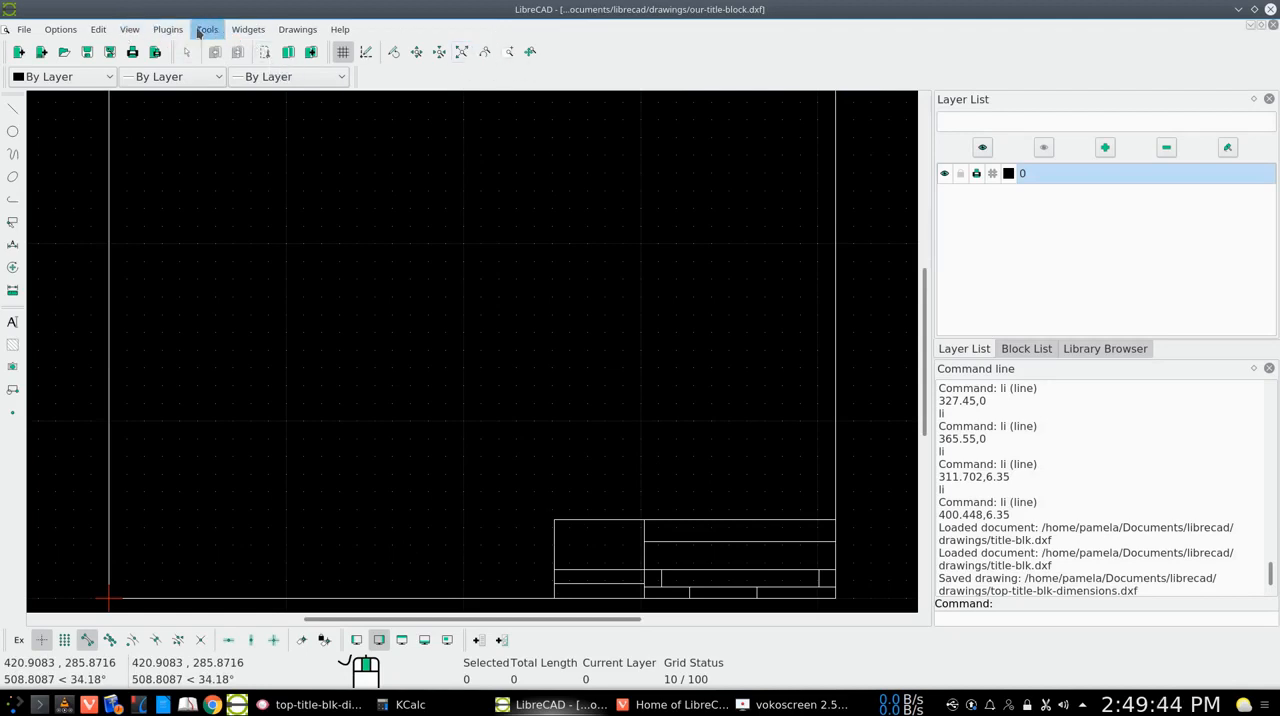
{"action": "left_click", "coordinate": [130, 32]}
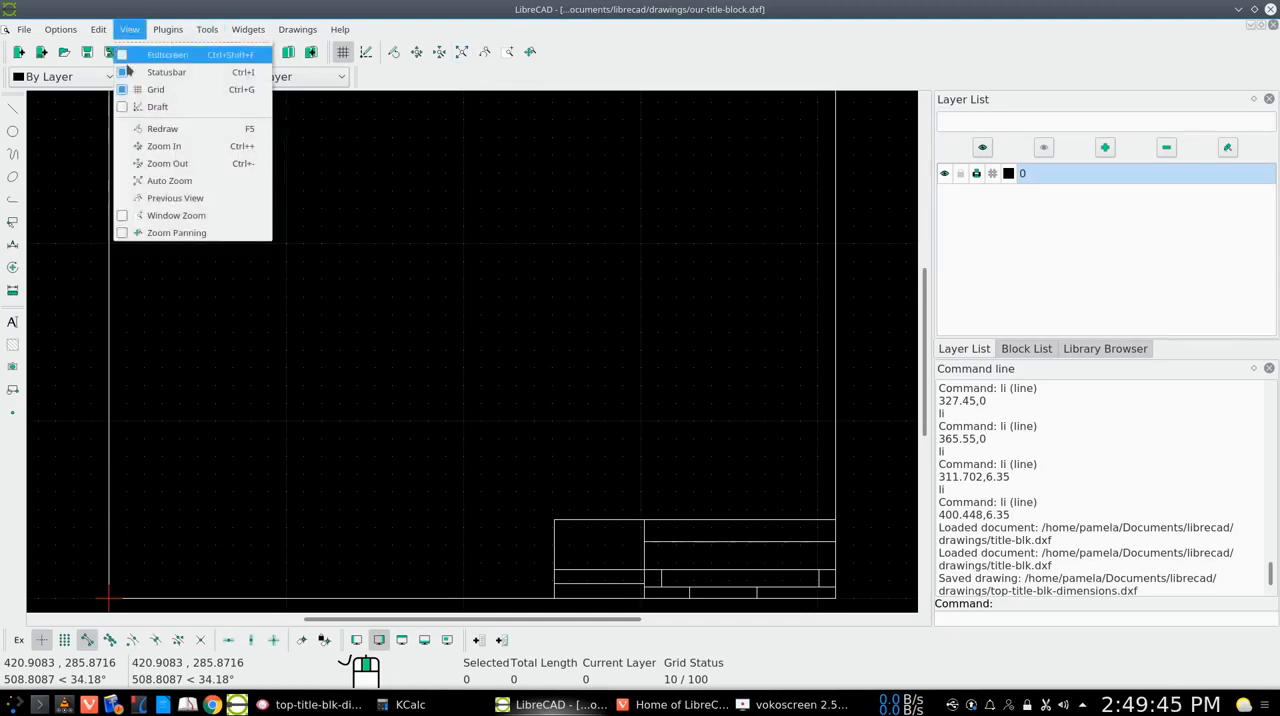
{"action": "left_click", "coordinate": [130, 30]}
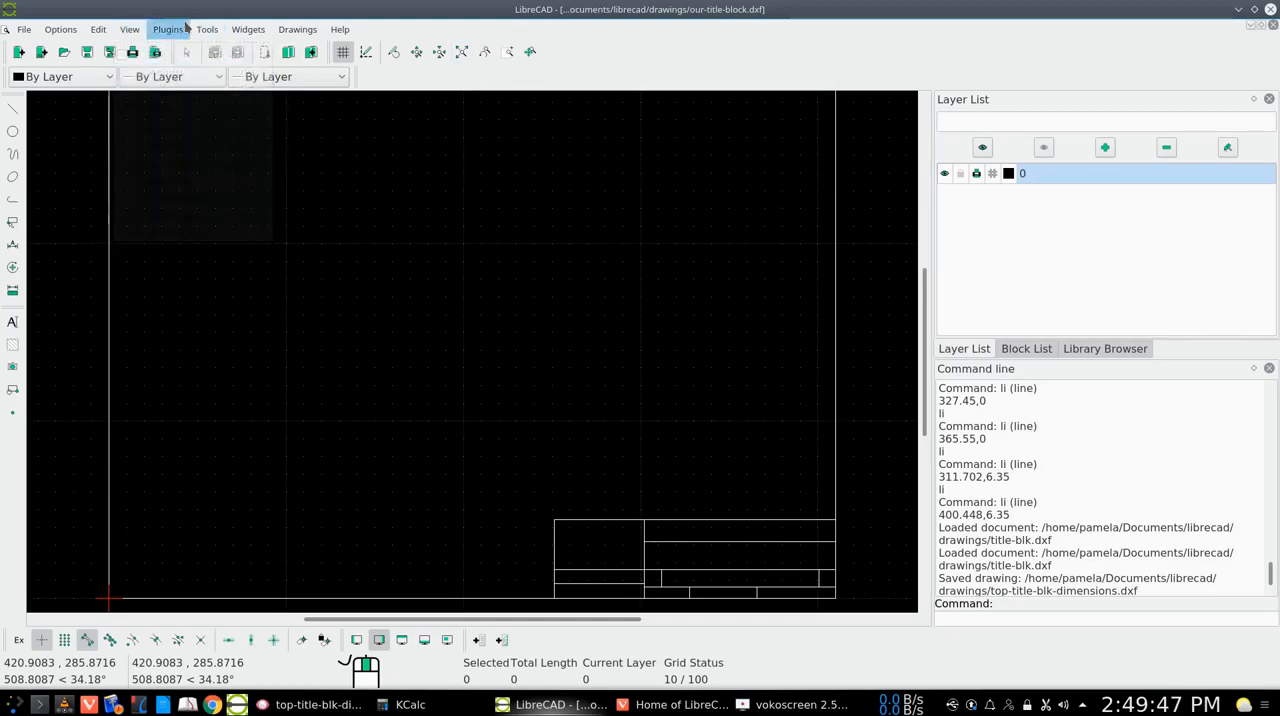
{"action": "left_click", "coordinate": [462, 53]}
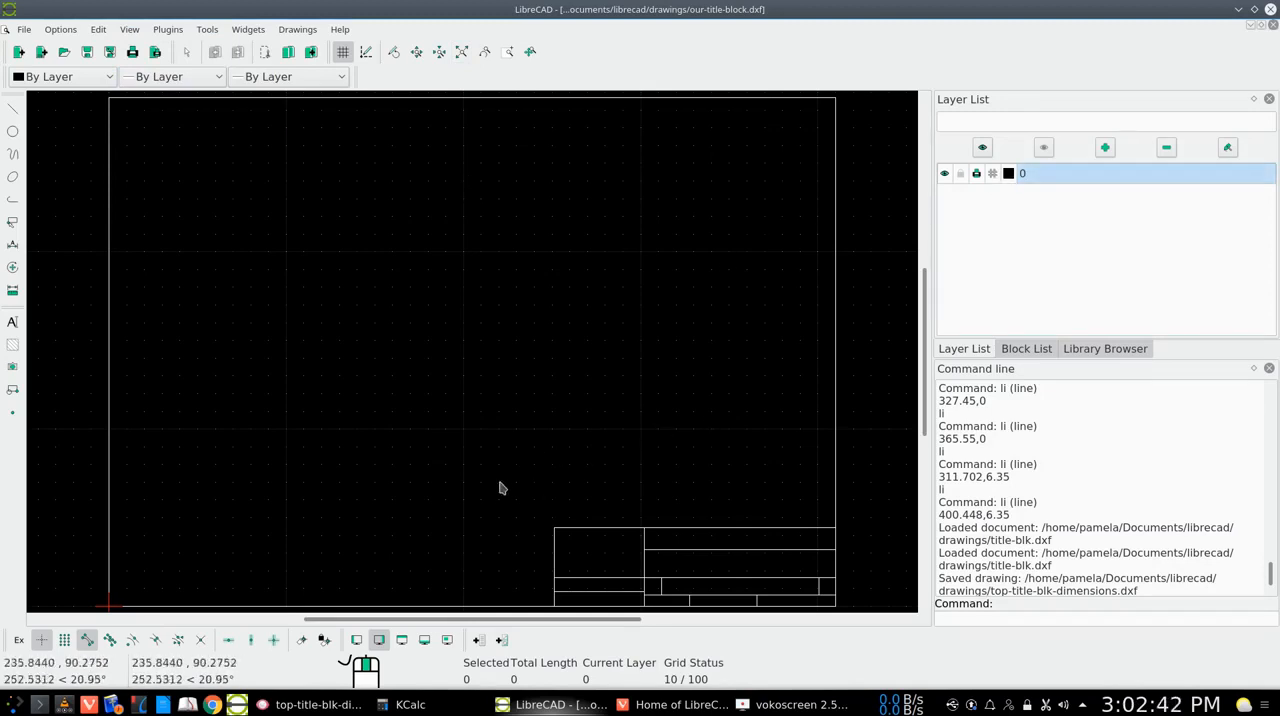
Consult the top-title-blk-dimensions.png reference image and draw a line from 325,287 to 325,279 down from the border's top edge
{"action": "left_click", "coordinate": [315, 704]}
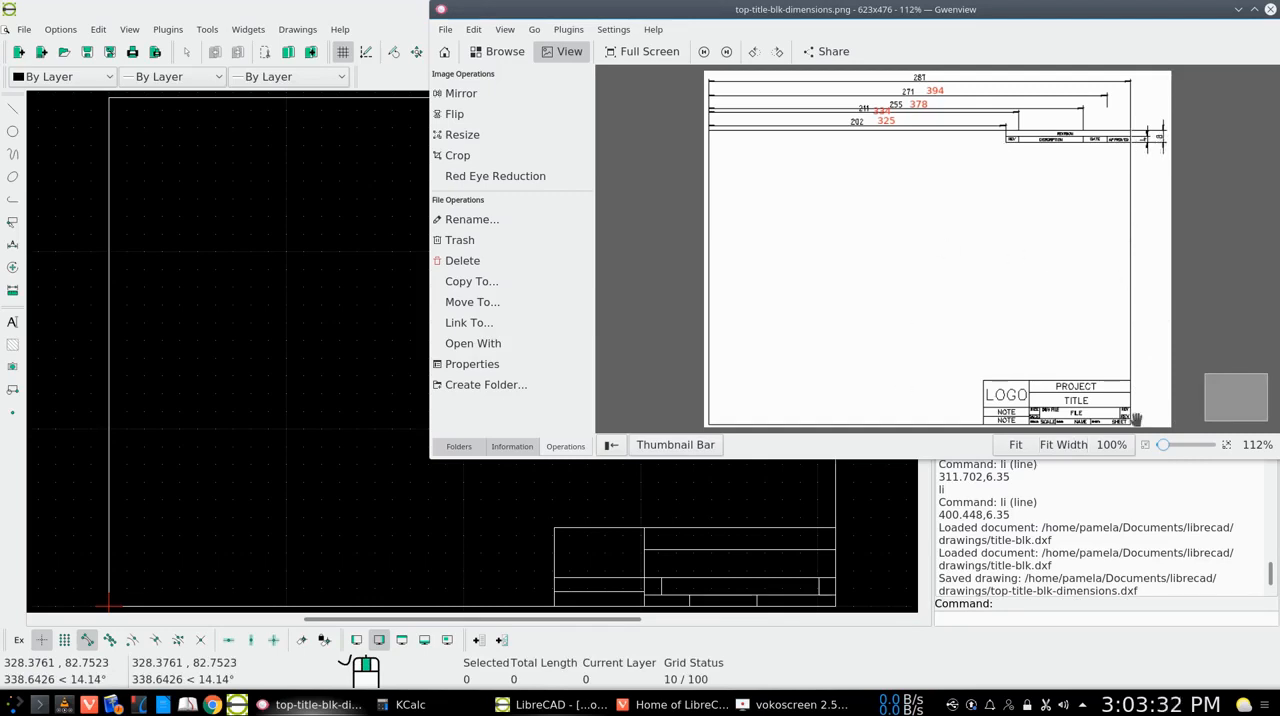
{"action": "left_click", "coordinate": [1238, 9]}
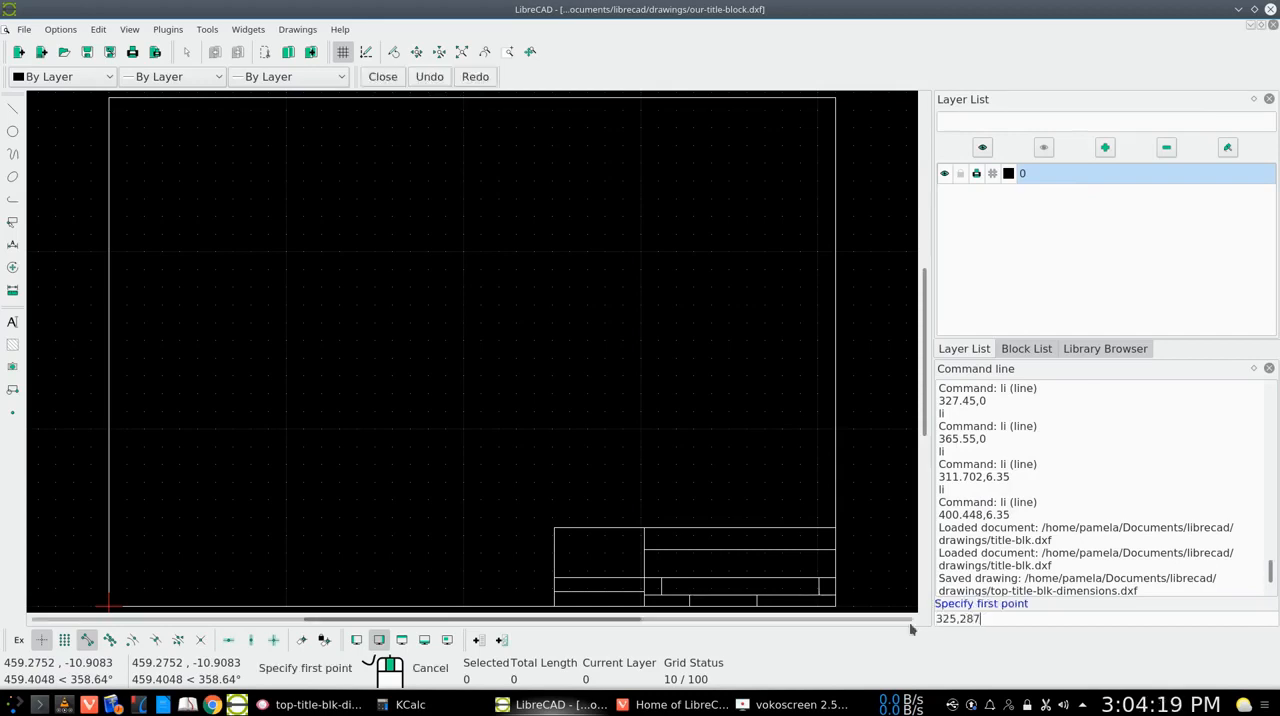
{"action": "key", "text": "Return"}
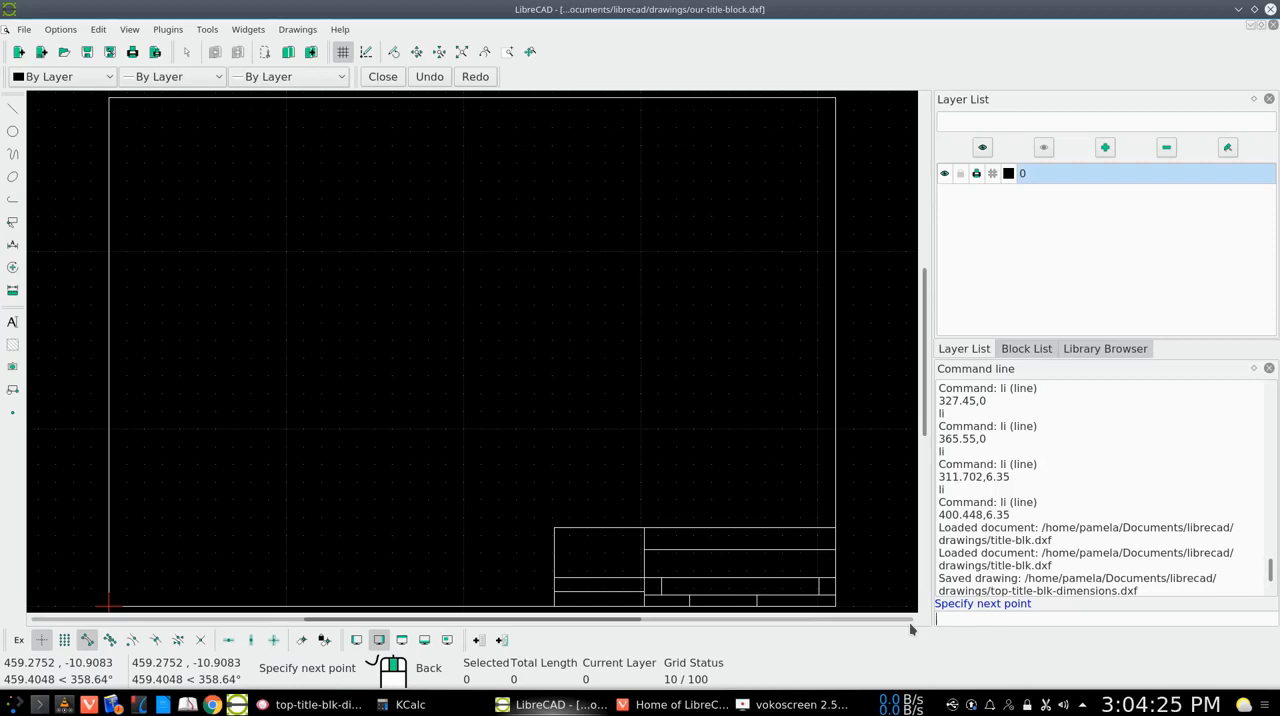
{"action": "type", "text": "325,279"}
{"action": "key", "text": "Return"}
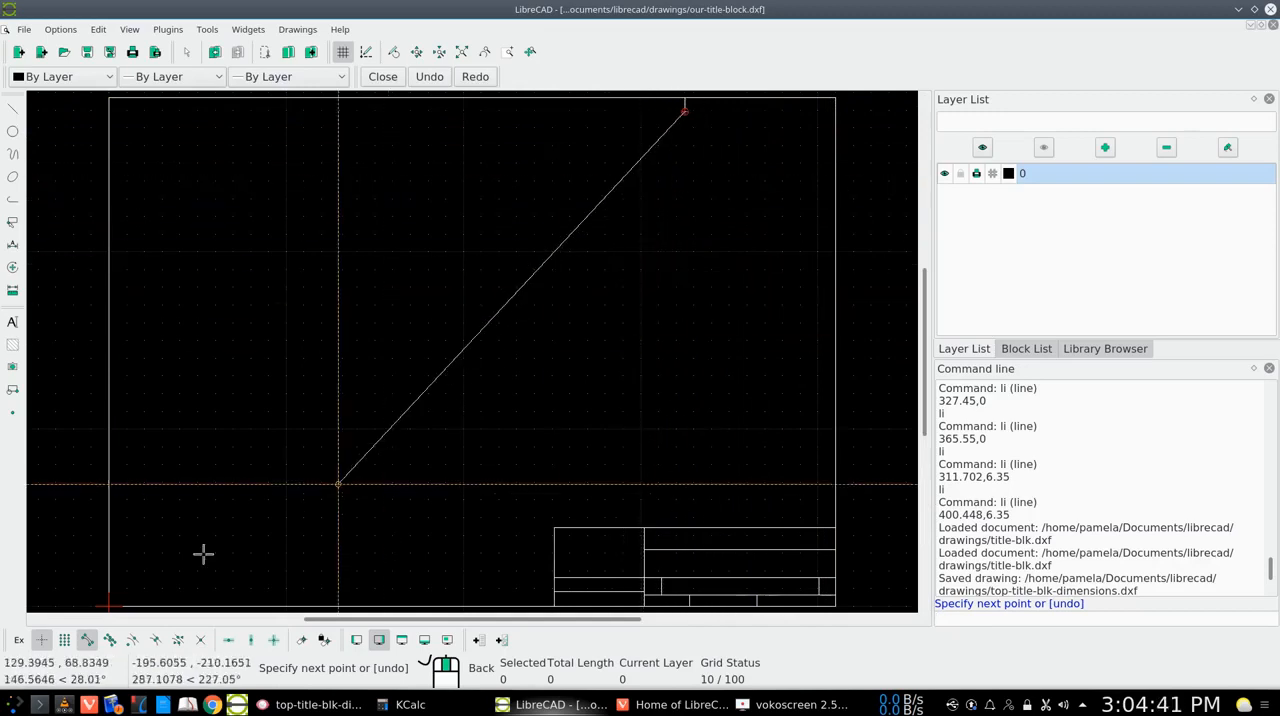
Turn on entity snap and horizontal restriction, and continue the line to the border's right edge at 410,279
{"action": "left_click", "coordinate": [110, 640]}
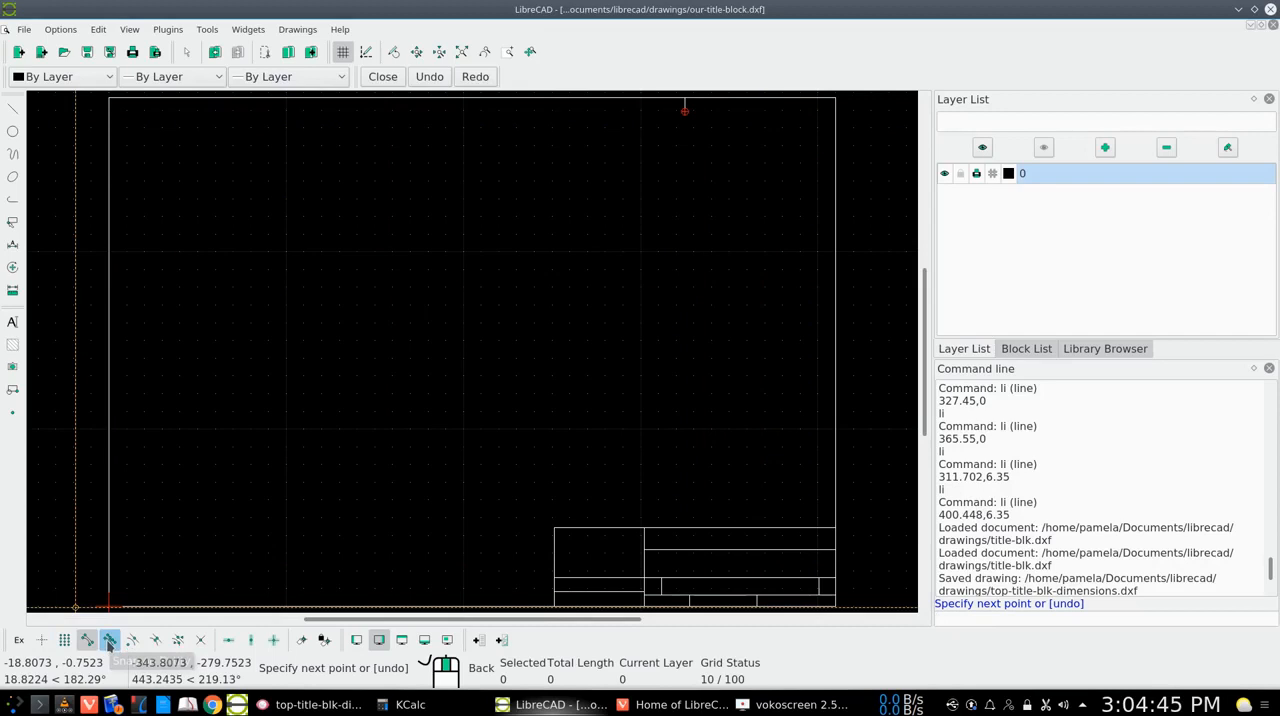
{"action": "left_click", "coordinate": [228, 640]}
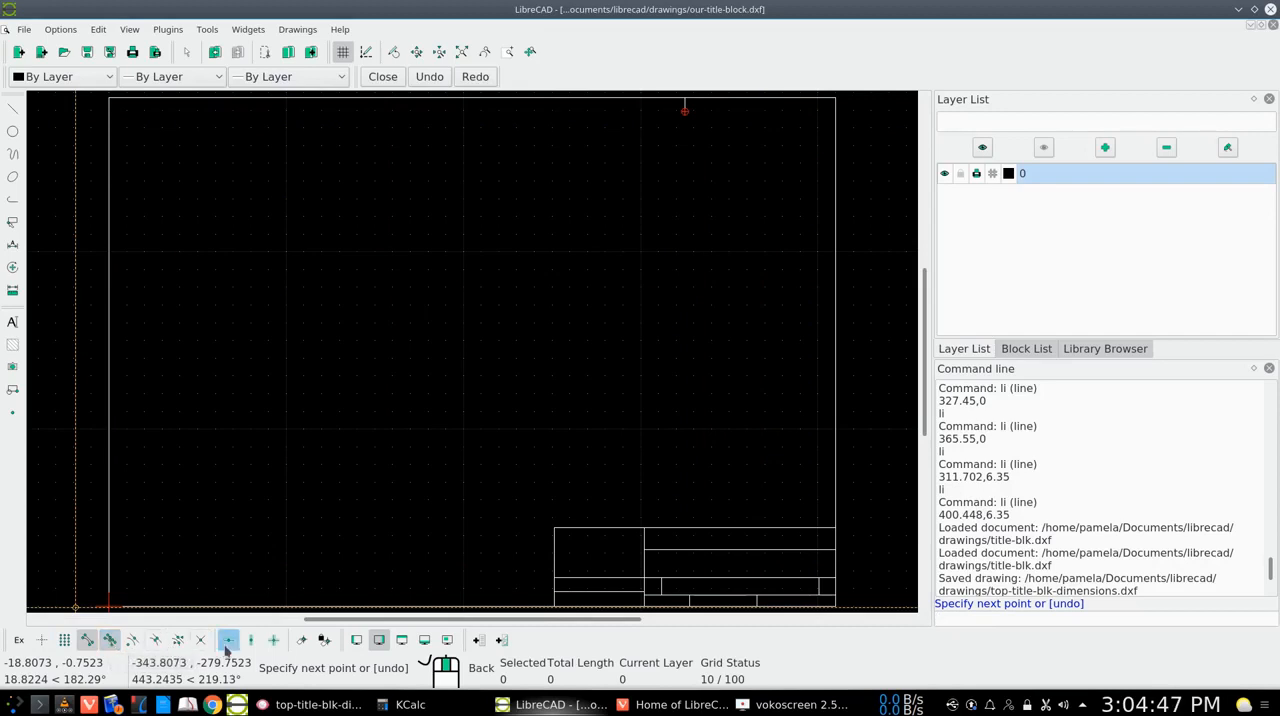
{"action": "left_click", "coordinate": [836, 111]}
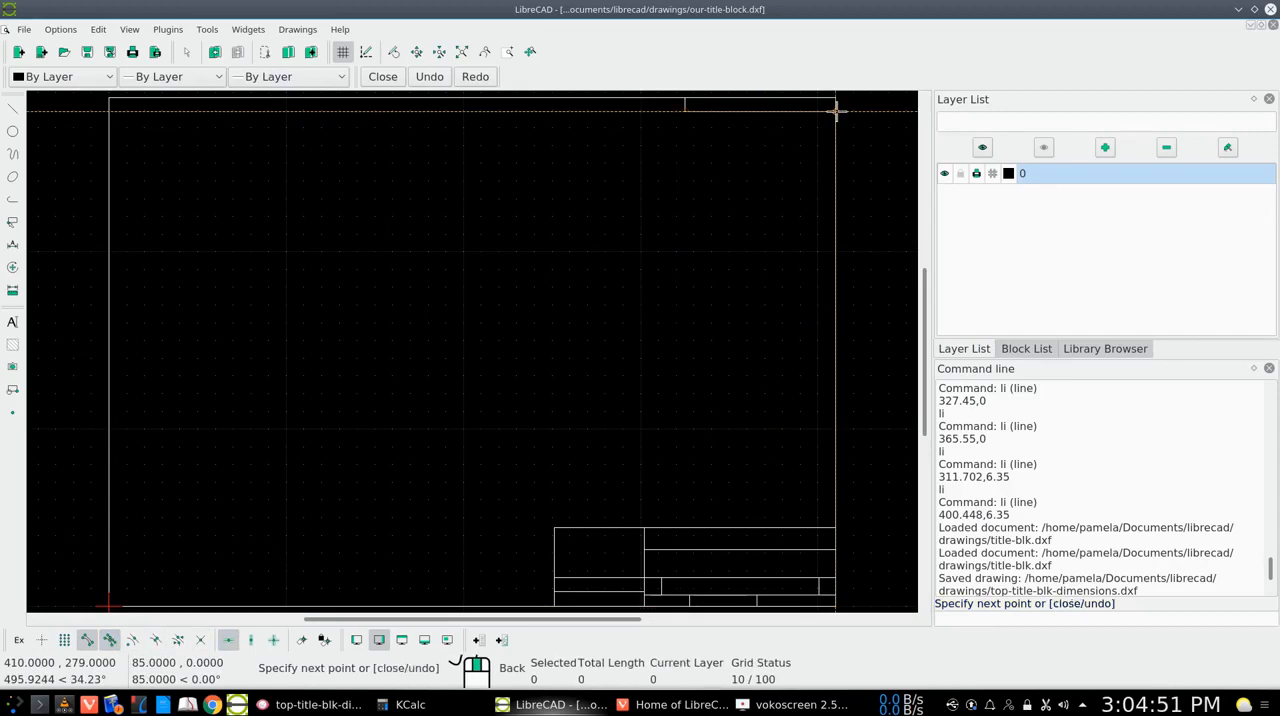
{"action": "right_click", "coordinate": [837, 111]}
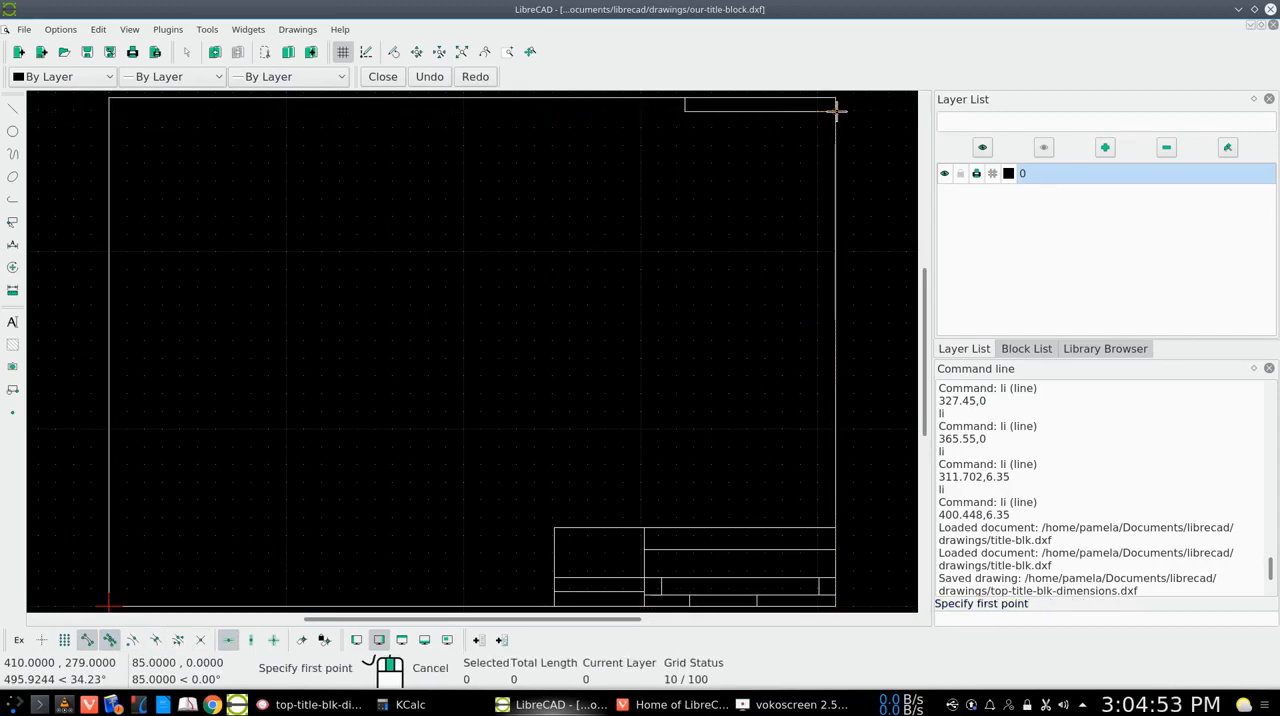
{"action": "right_click", "coordinate": [825, 164]}
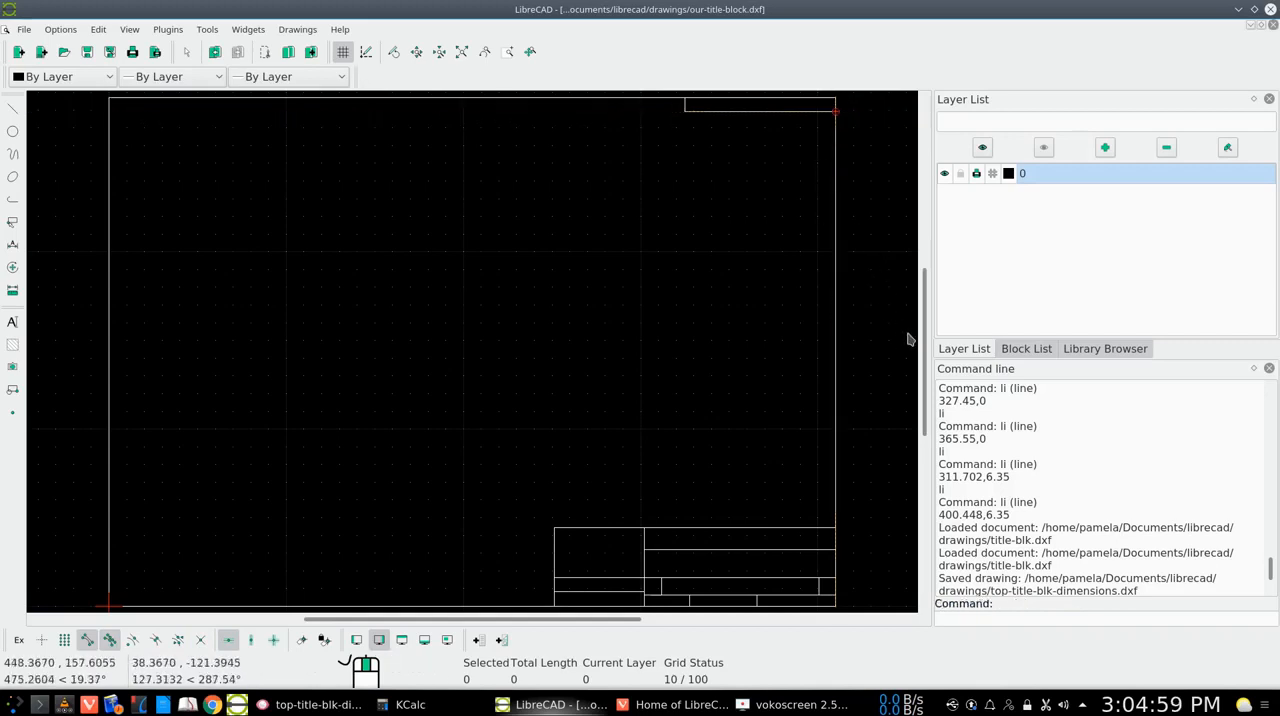
Check the reference image again and draw a horizontal line from 325,283 to the border's right edge at 410,283
{"action": "mouse_move", "coordinate": [925, 355]}
{"action": "left_mouse_down"}
{"action": "mouse_move", "coordinate": [922, 315]}
{"action": "mouse_move", "coordinate": [900, 286]}
{"action": "left_mouse_up"}
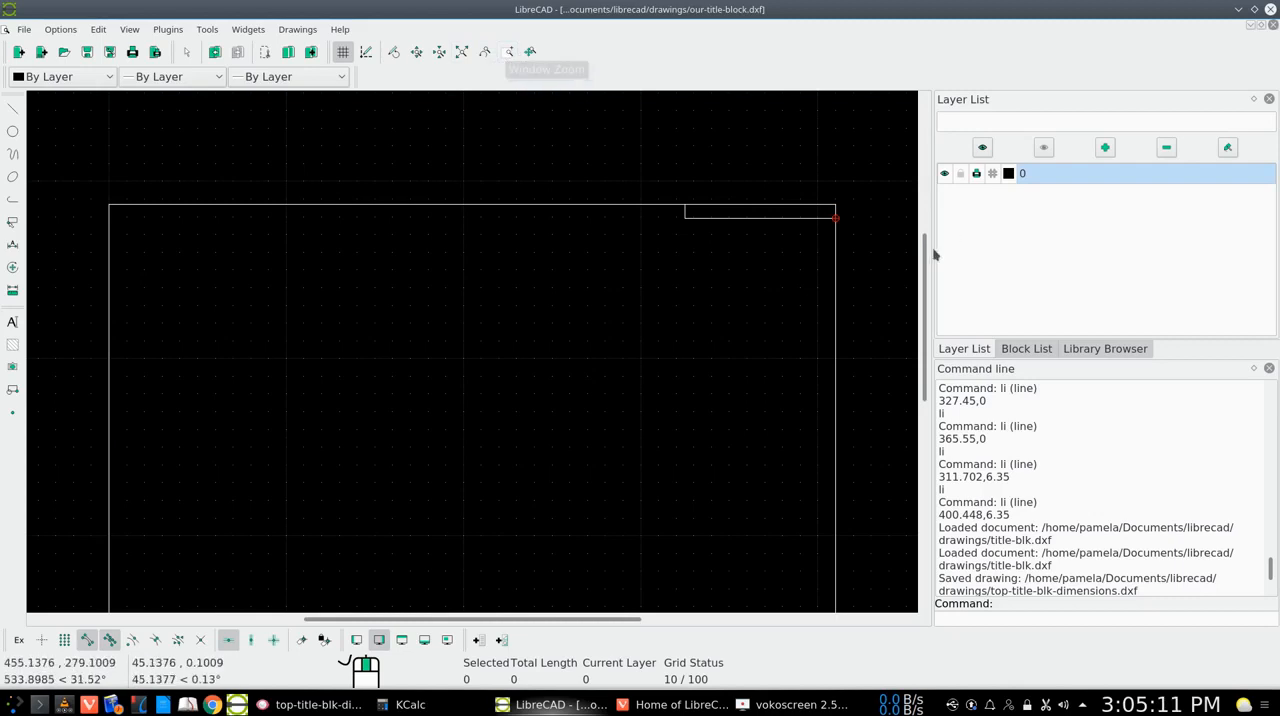
{"action": "left_click_drag", "start_coordinate": [924, 263], "coordinate": [928, 298]}
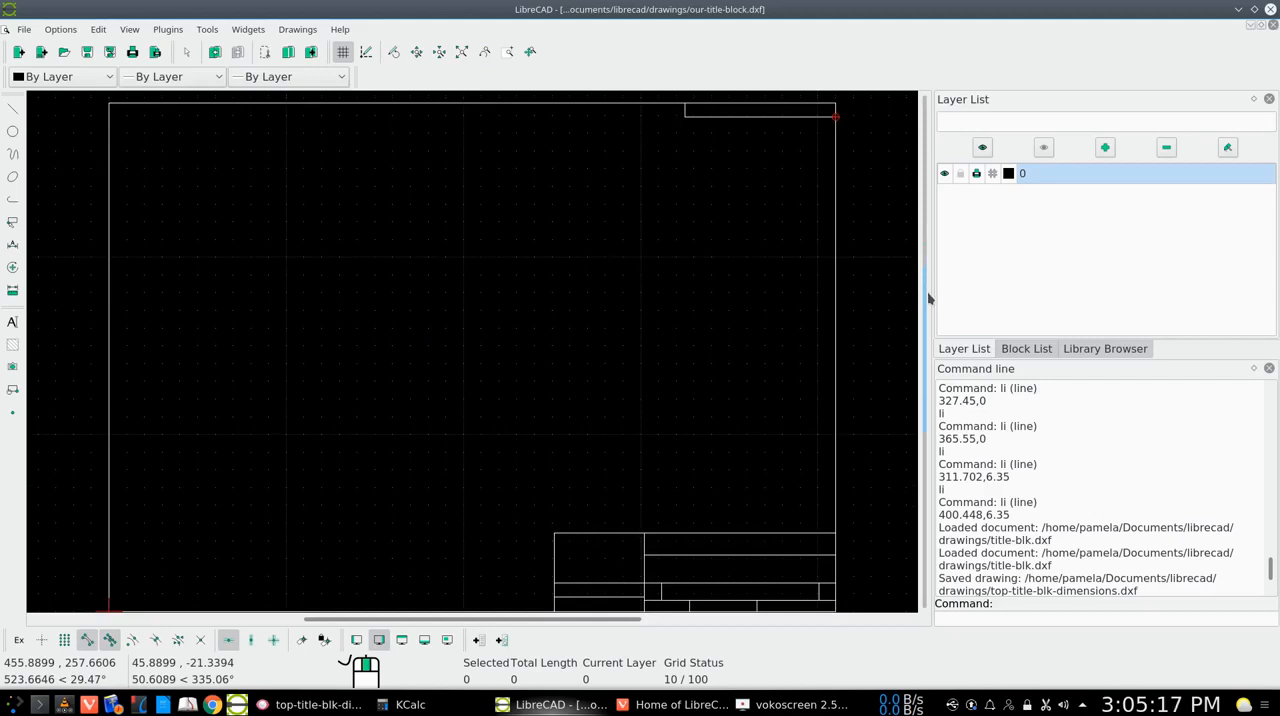
{"action": "left_click", "coordinate": [322, 703]}
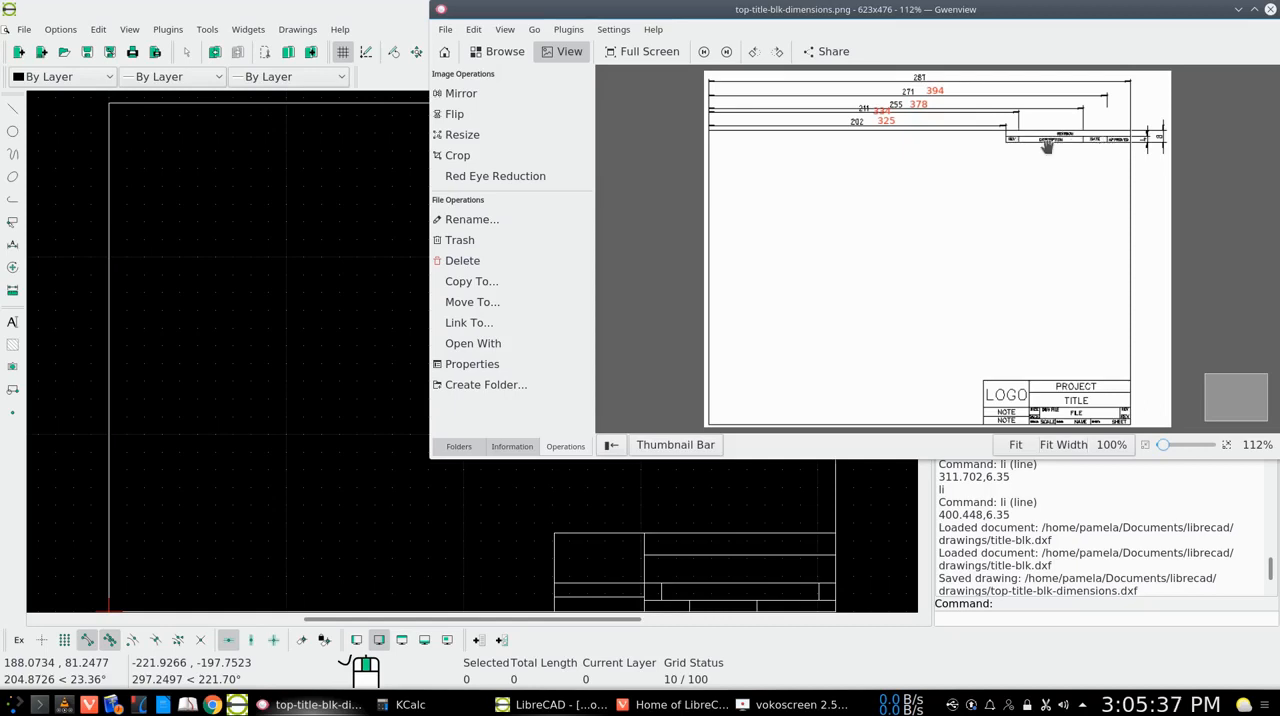
{"action": "left_click", "coordinate": [1238, 9]}
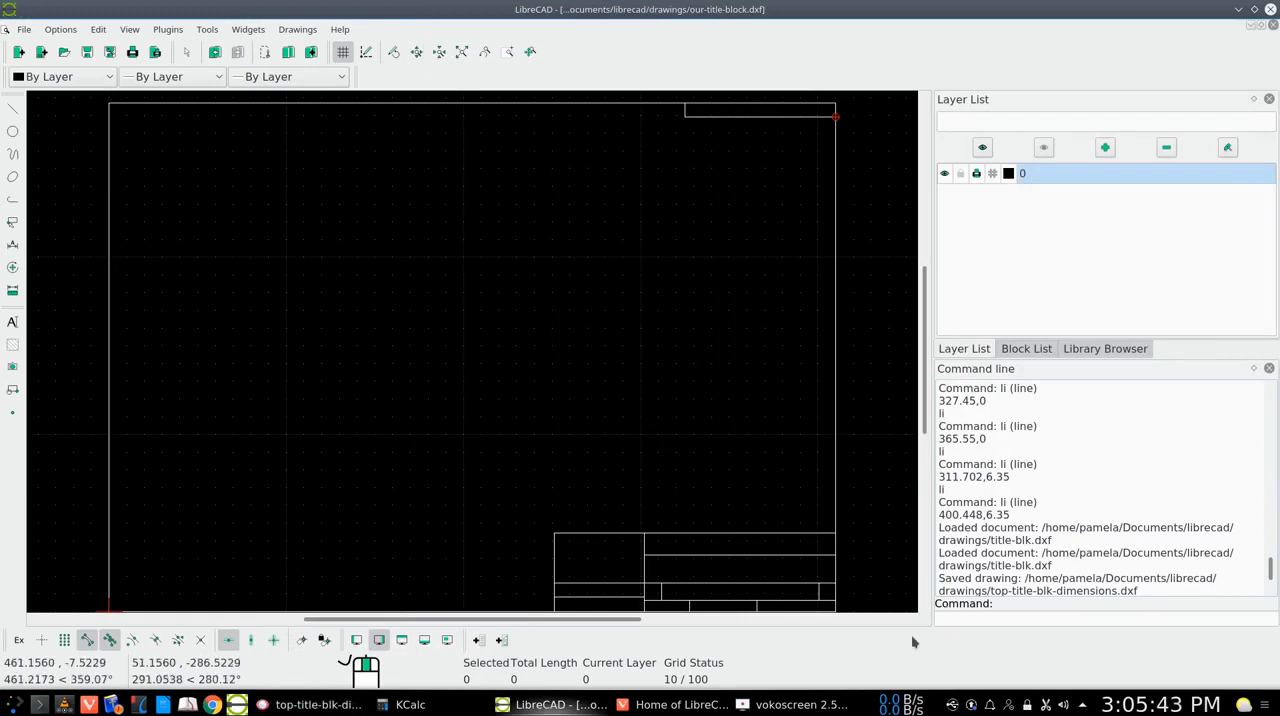
{"action": "key", "text": "Return"}
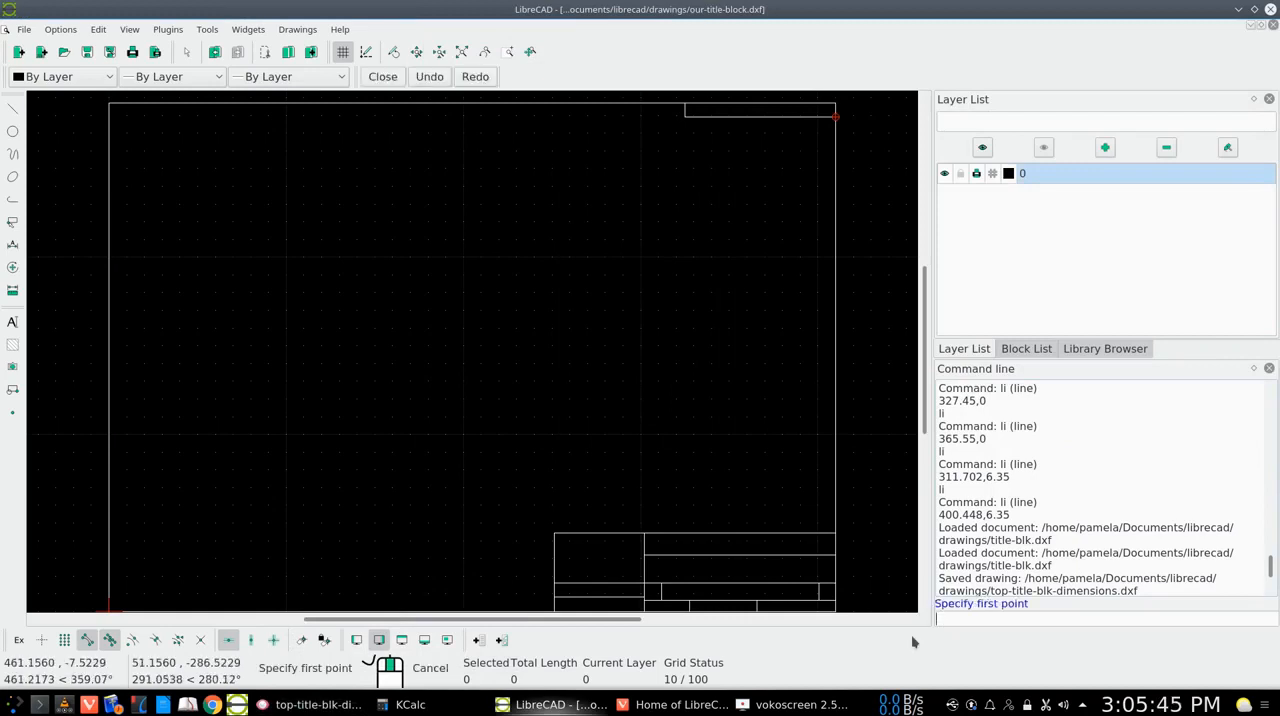
{"action": "left_click", "coordinate": [947, 619]}
{"action": "type", "text": "325,283"}
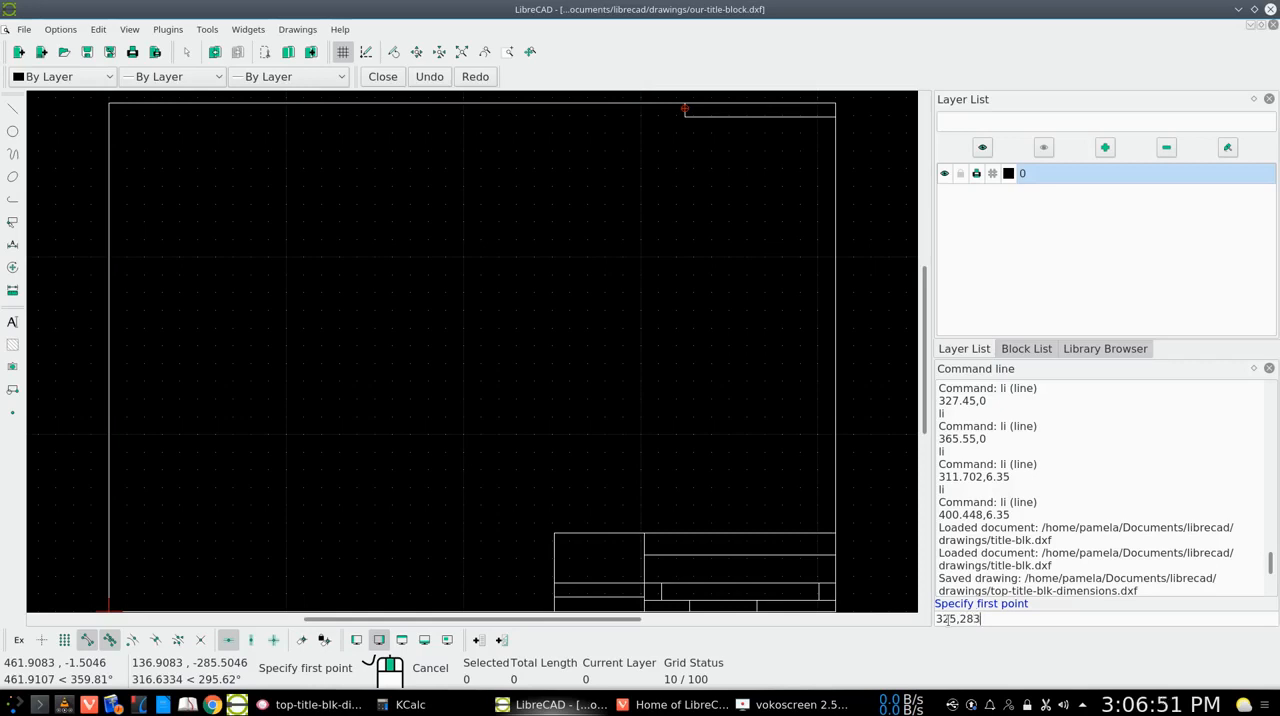
{"action": "key", "text": "Return"}
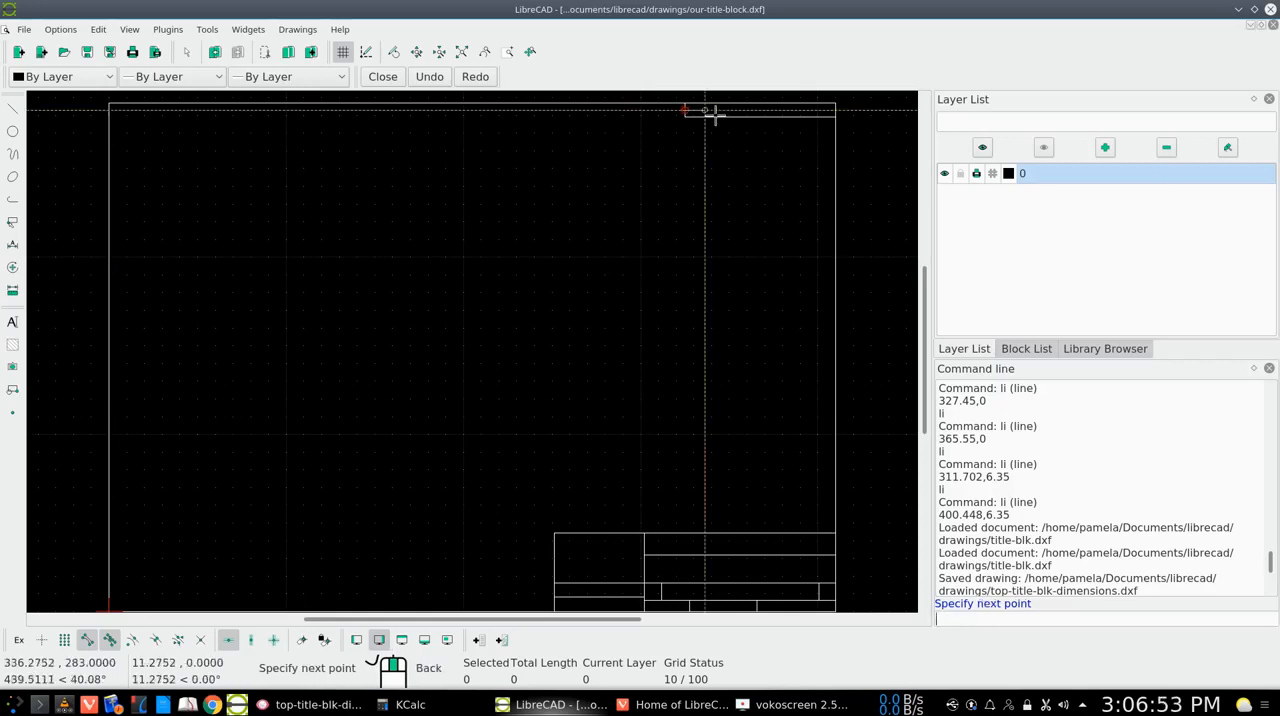
{"action": "left_click", "coordinate": [838, 110]}
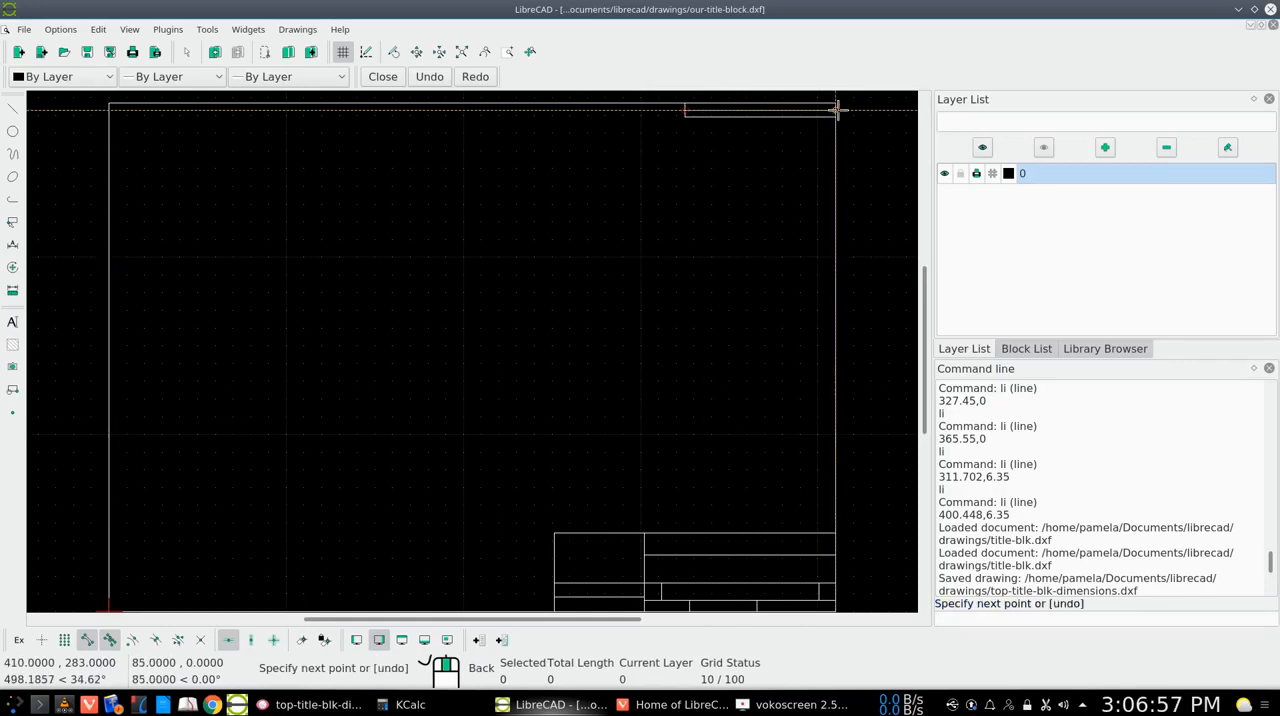
{"action": "right_click", "coordinate": [838, 110]}
{"action": "right_click", "coordinate": [838, 110]}
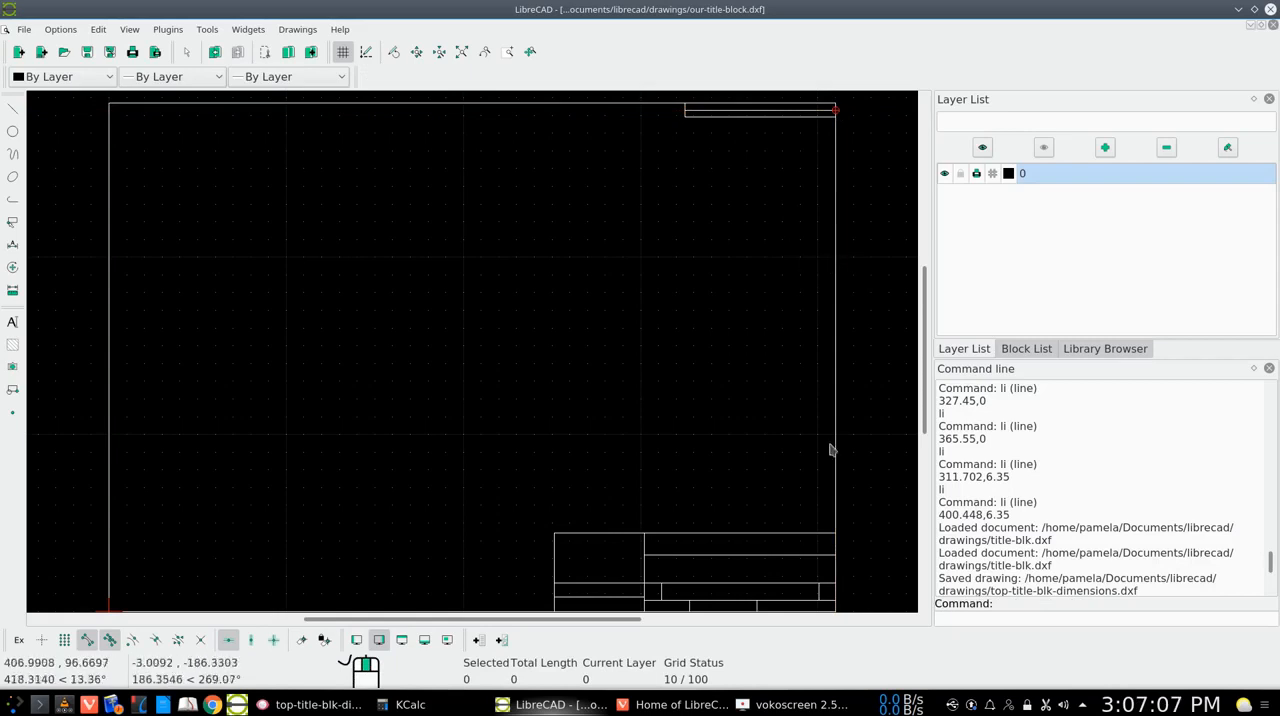
Consult the reference image and, with vertical restriction on, draw a line from 334,279 up to the revision block's middle line at 334,283
{"action": "left_click", "coordinate": [310, 704]}
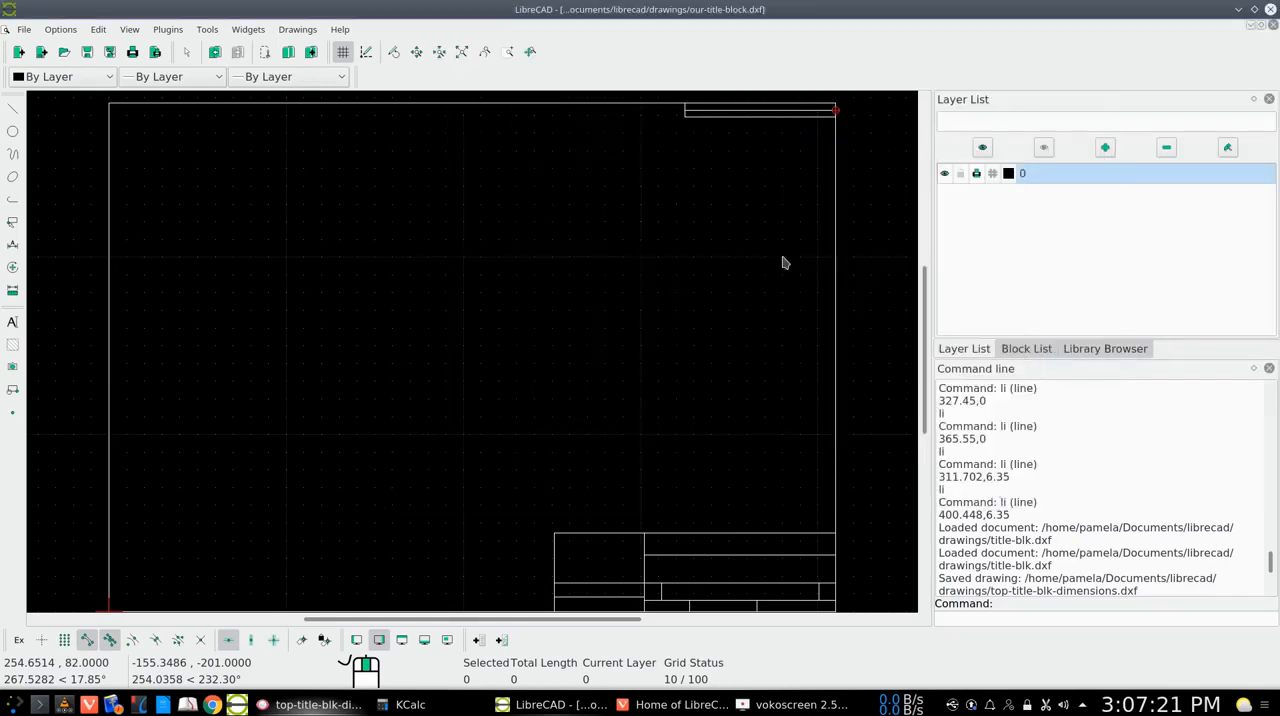
{"action": "left_click", "coordinate": [1238, 10]}
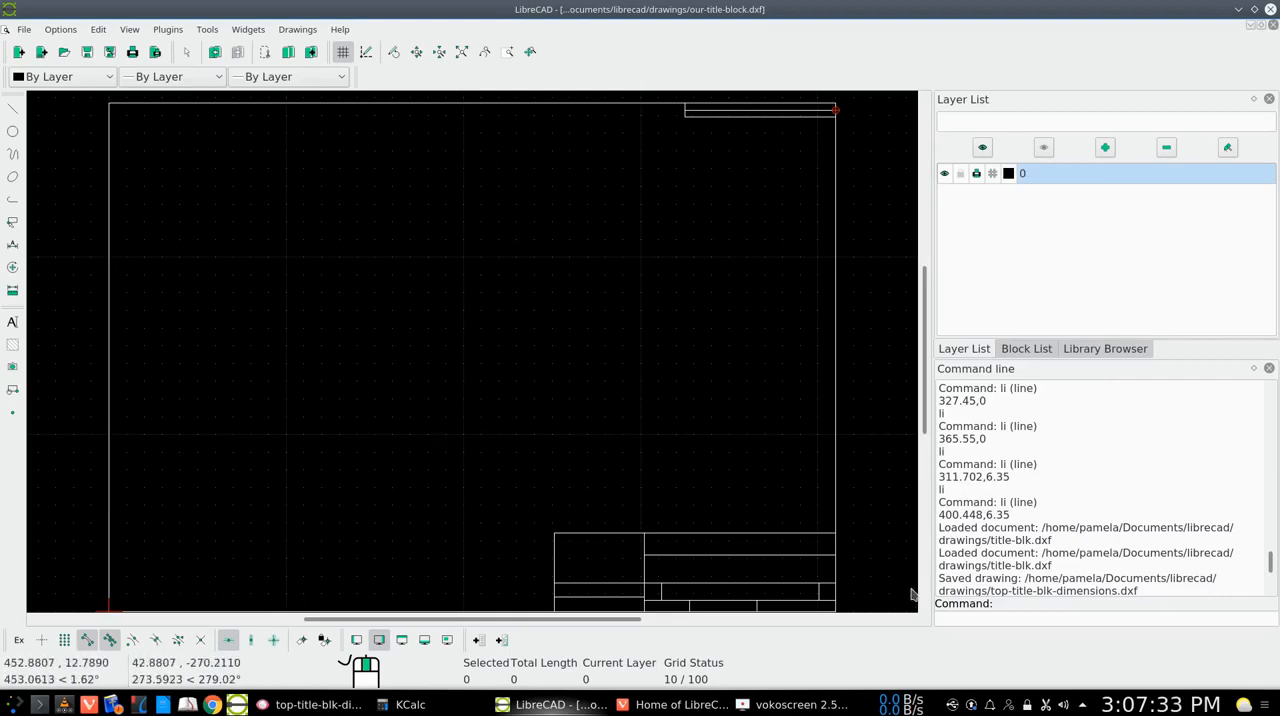
{"action": "type", "text": "li"}
{"action": "key", "text": "Return"}
{"action": "key", "text": "Up"}
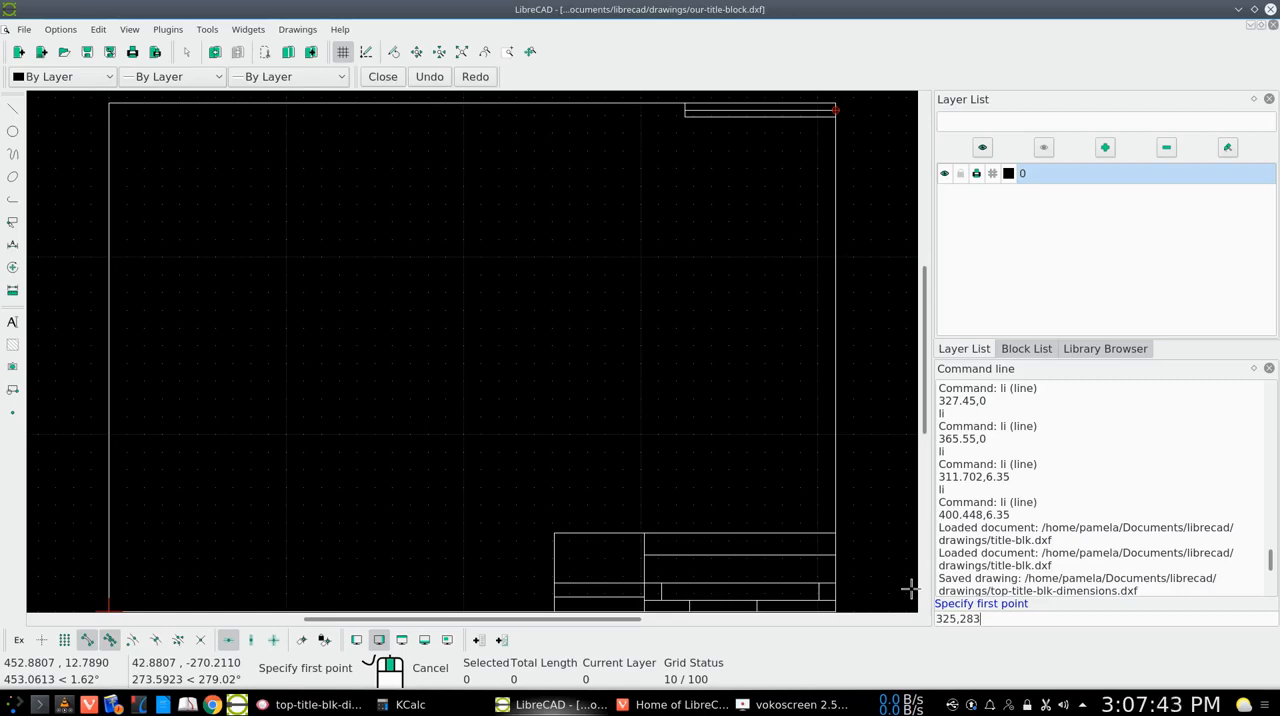
{"action": "key", "text": "BackSpace"}
{"action": "key", "text": "BackSpace"}
{"action": "type", "text": "9"}
{"action": "key", "text": "Return"}
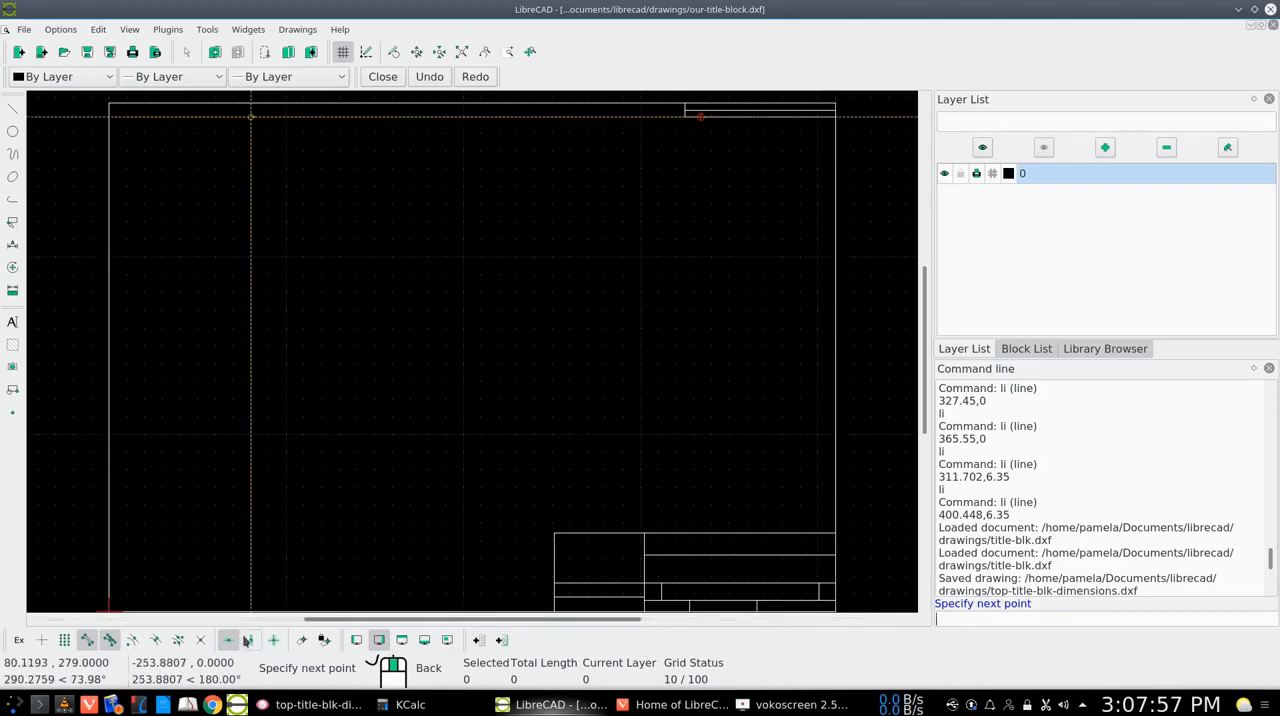
{"action": "left_click", "coordinate": [250, 641]}
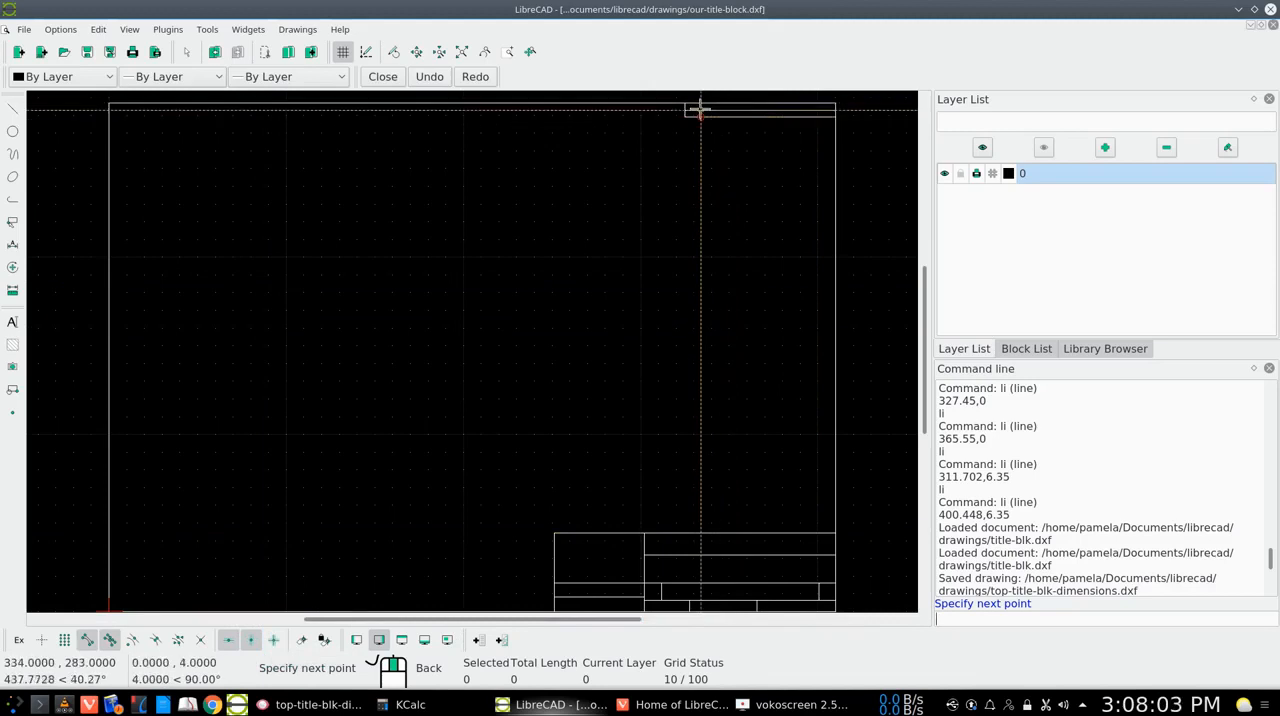
{"action": "left_click", "coordinate": [700, 109]}
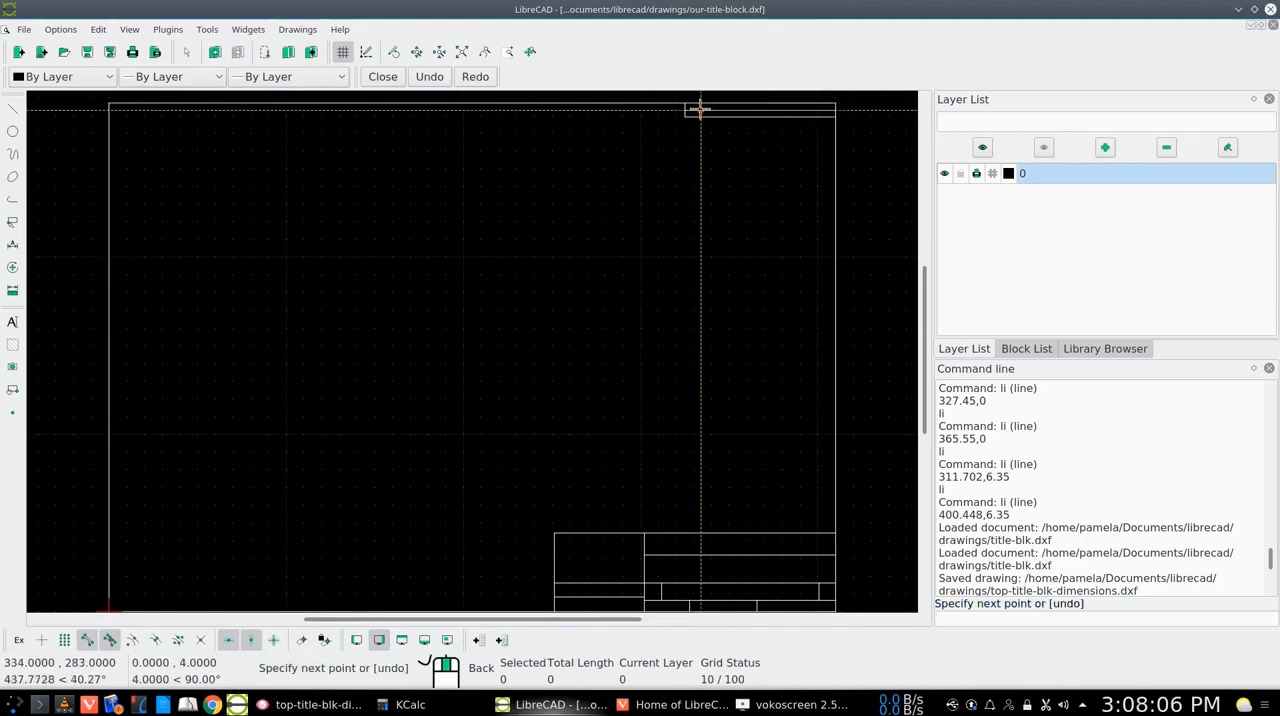
{"action": "key", "text": "Escape"}
{"action": "key", "text": "Escape"}
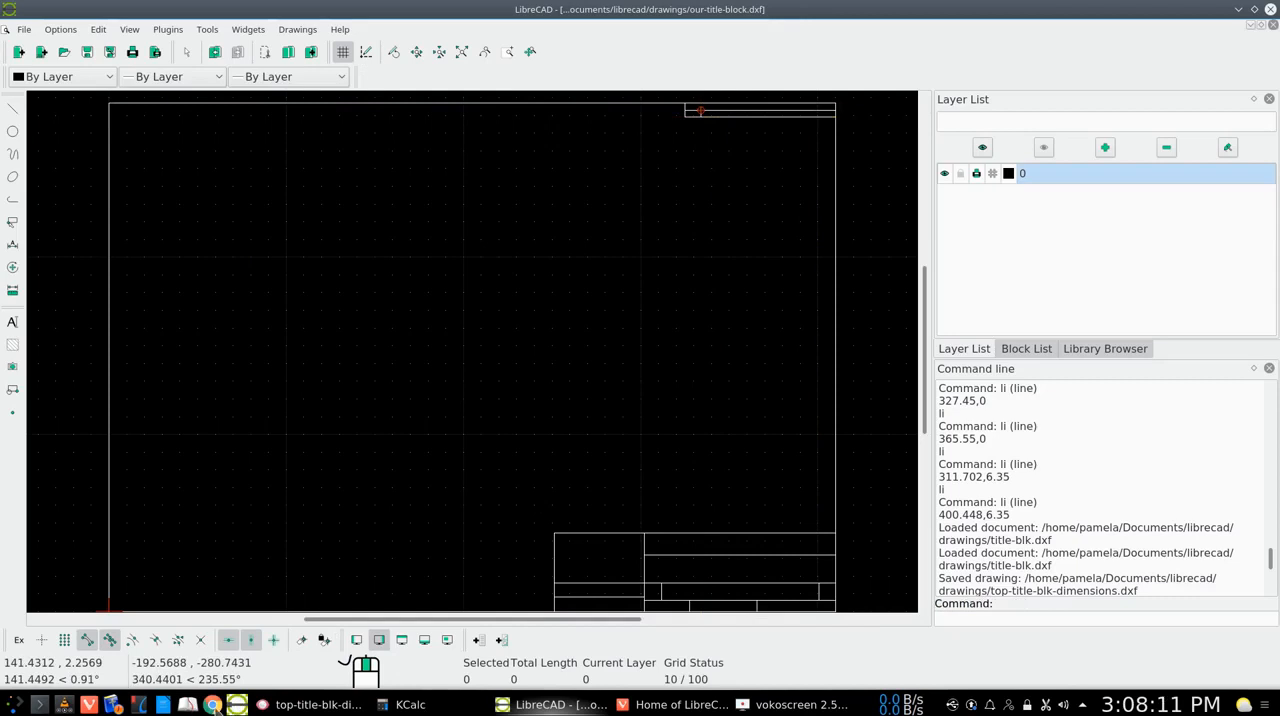
Consult the top-title-blk-dimensions.png reference image for the next column divider's position and start a line
{"action": "left_click", "coordinate": [310, 704]}
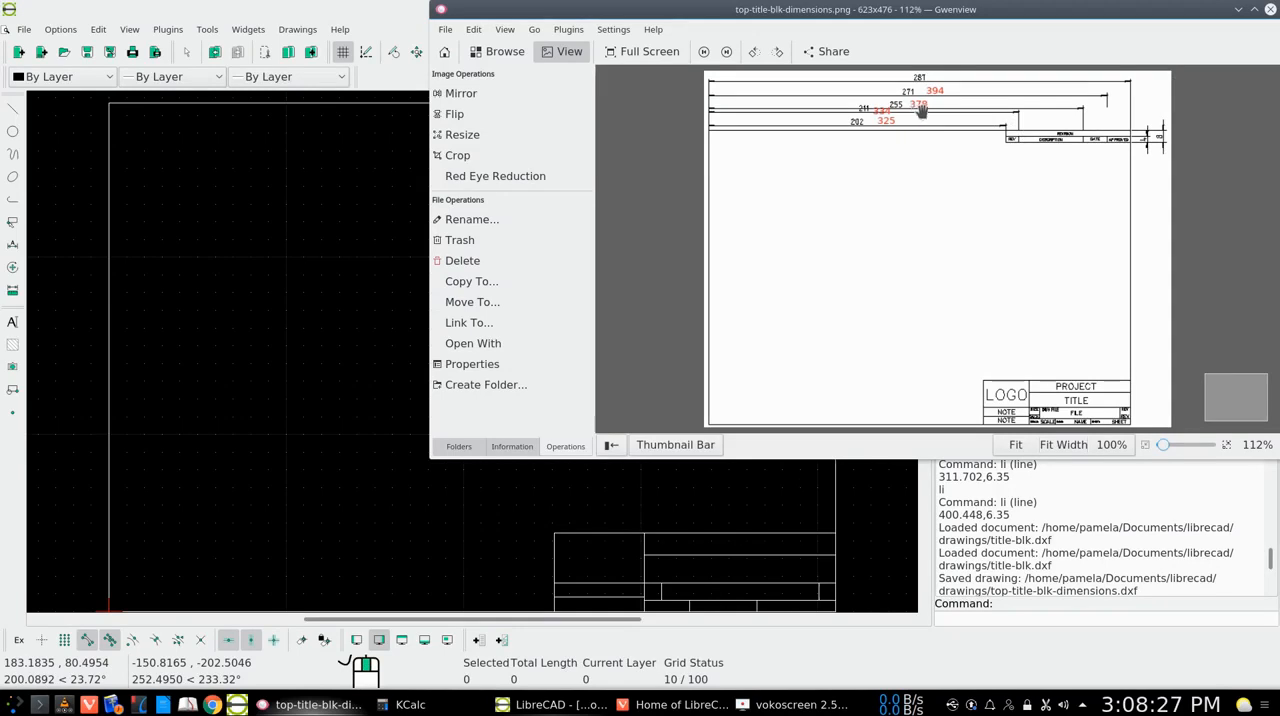
{"action": "left_click", "coordinate": [1238, 10]}
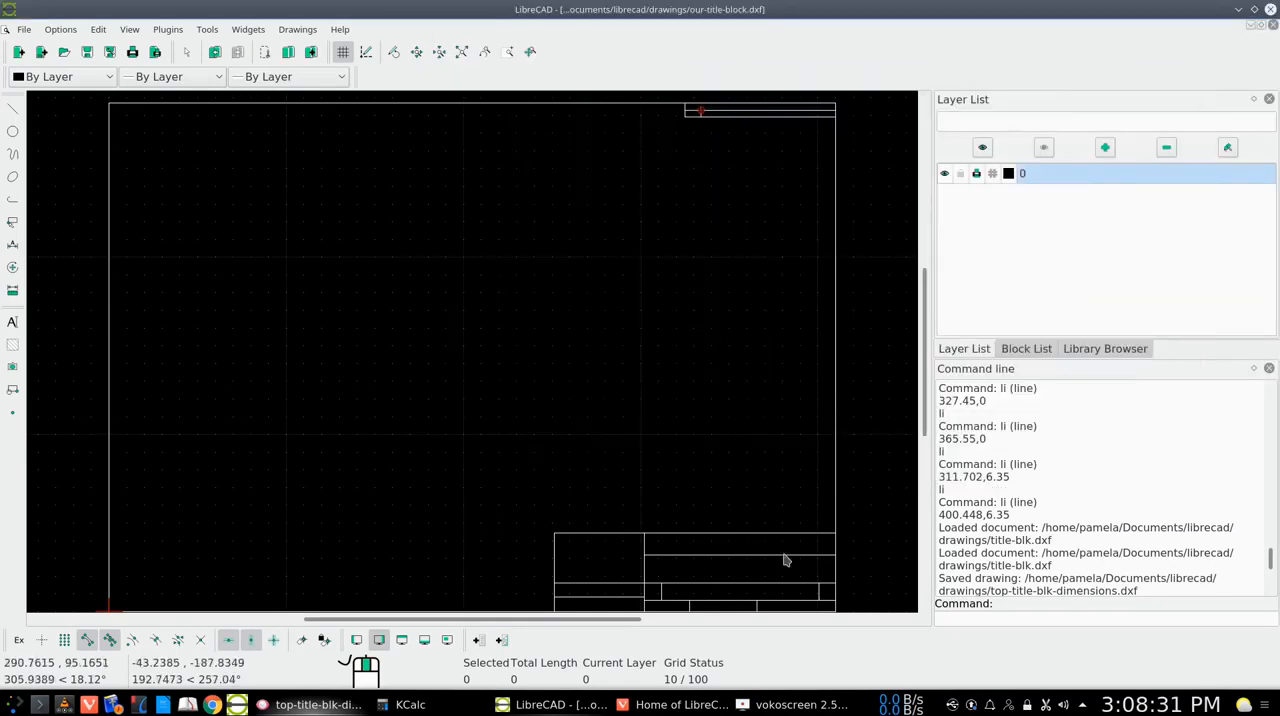
{"action": "type", "text": "li"}
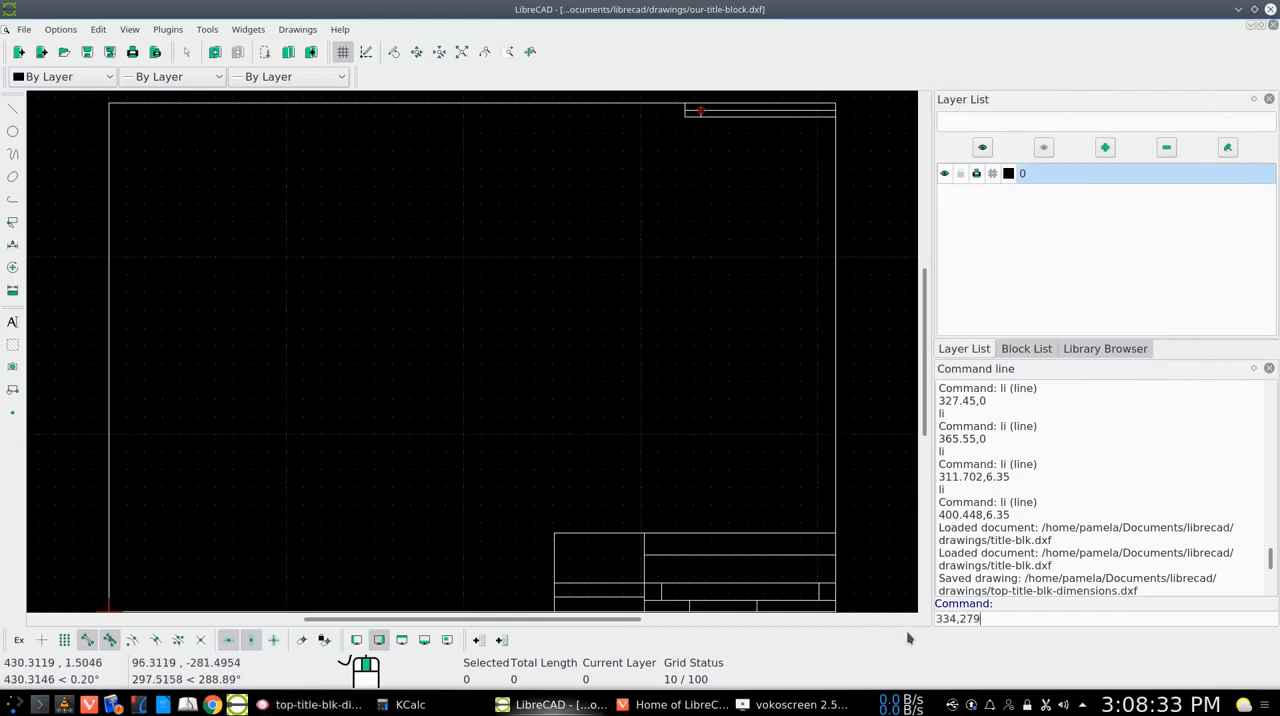
{"action": "key", "text": "Return"}
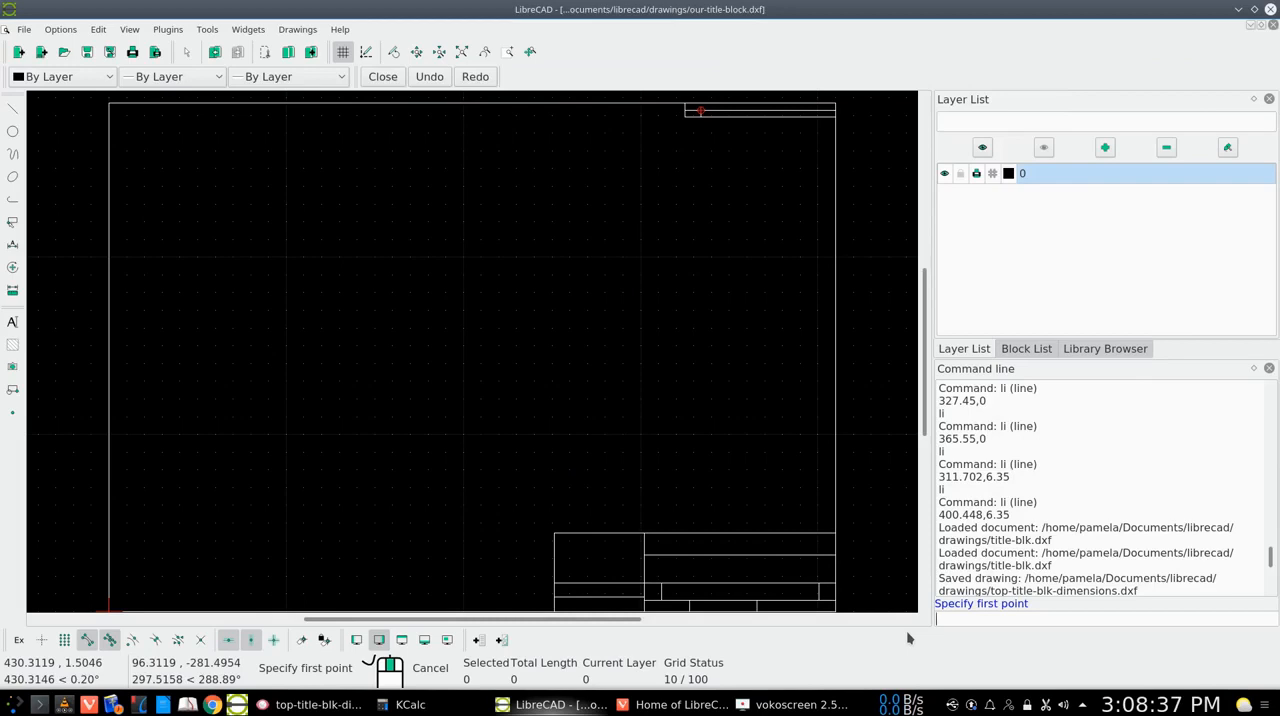
{"action": "type", "text": "334,279"}
{"action": "key", "text": "BackSpace"}
{"action": "key", "text": "BackSpace"}
{"action": "key", "text": "BackSpace"}
{"action": "key", "text": "BackSpace"}
{"action": "key", "text": "BackSpace"}
{"action": "key", "text": "BackSpace"}
Check the reference image again and draw a vertical divider from 378,279 up to the revision block's middle line at 378,283
{"action": "left_click", "coordinate": [278, 705]}
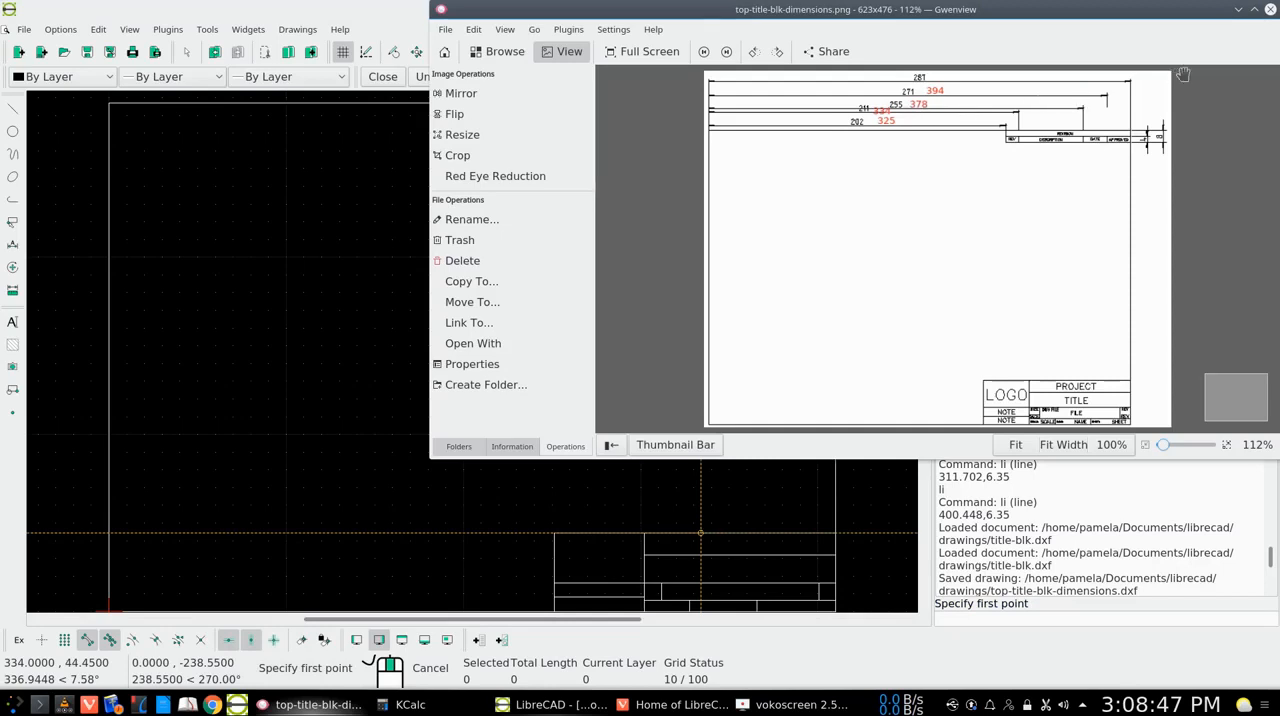
{"action": "left_click", "coordinate": [1239, 10]}
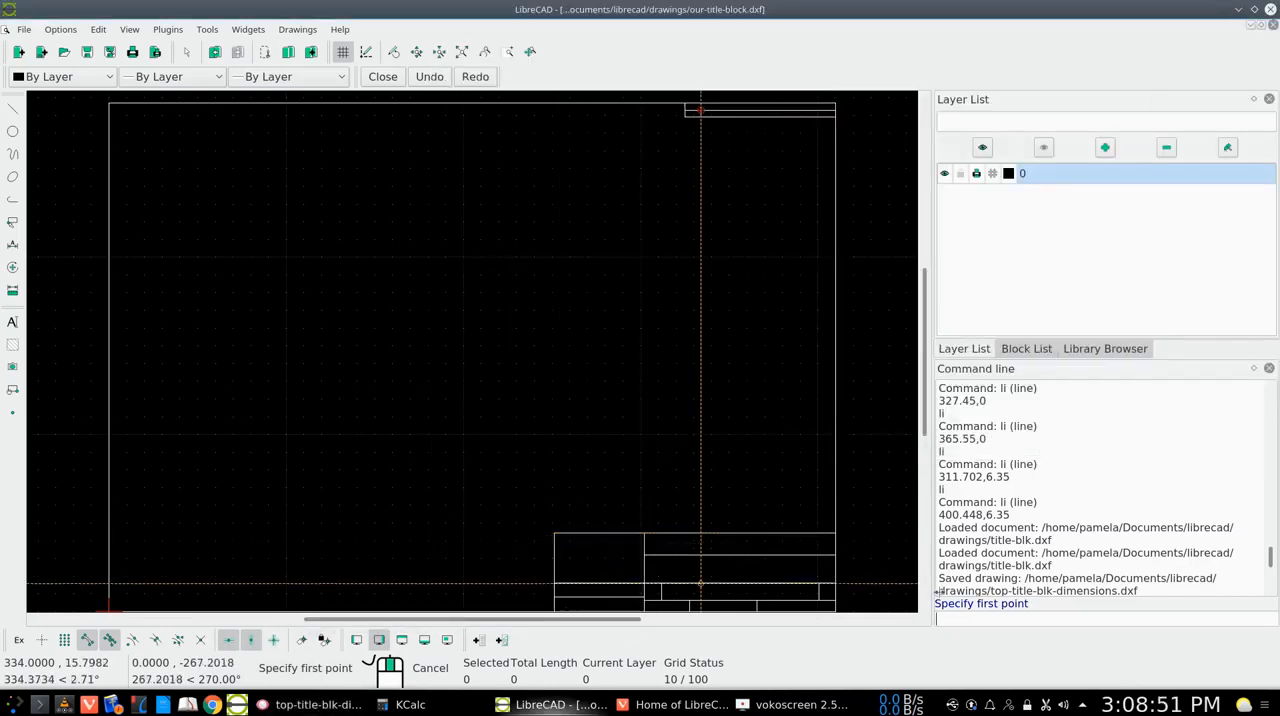
{"action": "type", "text": "378,279"}
{"action": "key", "text": "Return"}
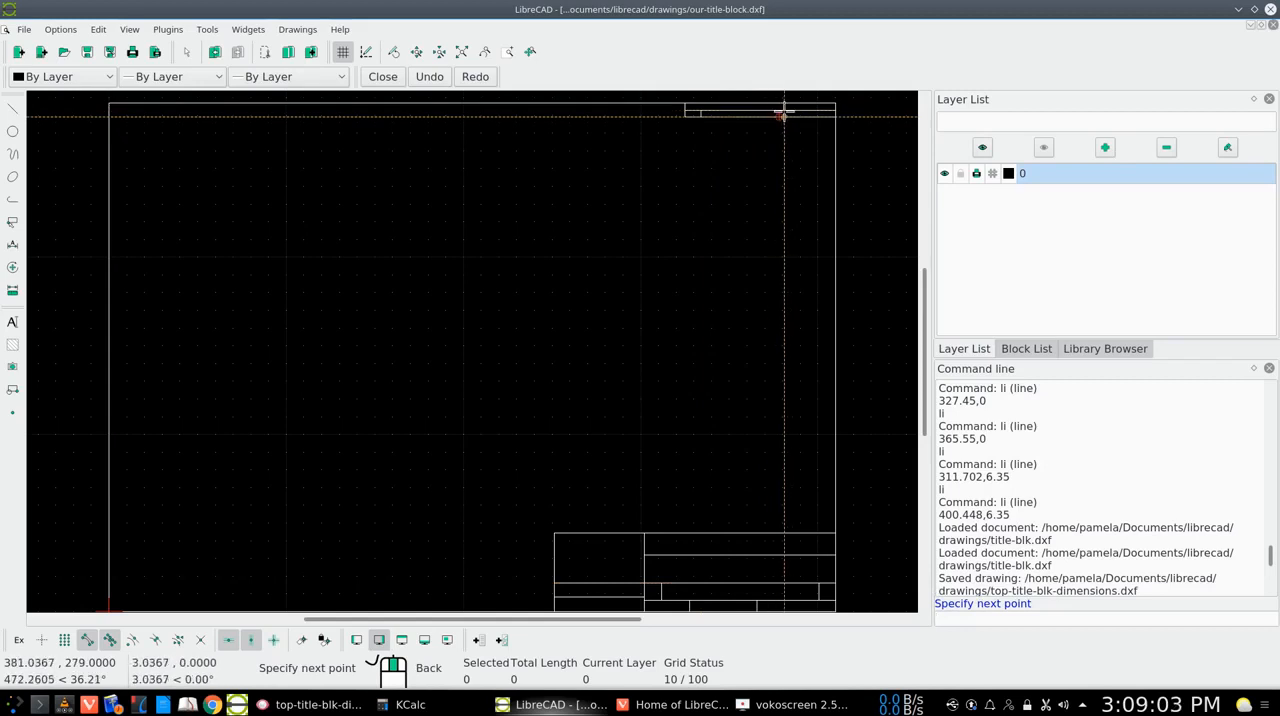
{"action": "left_click", "coordinate": [779, 110]}
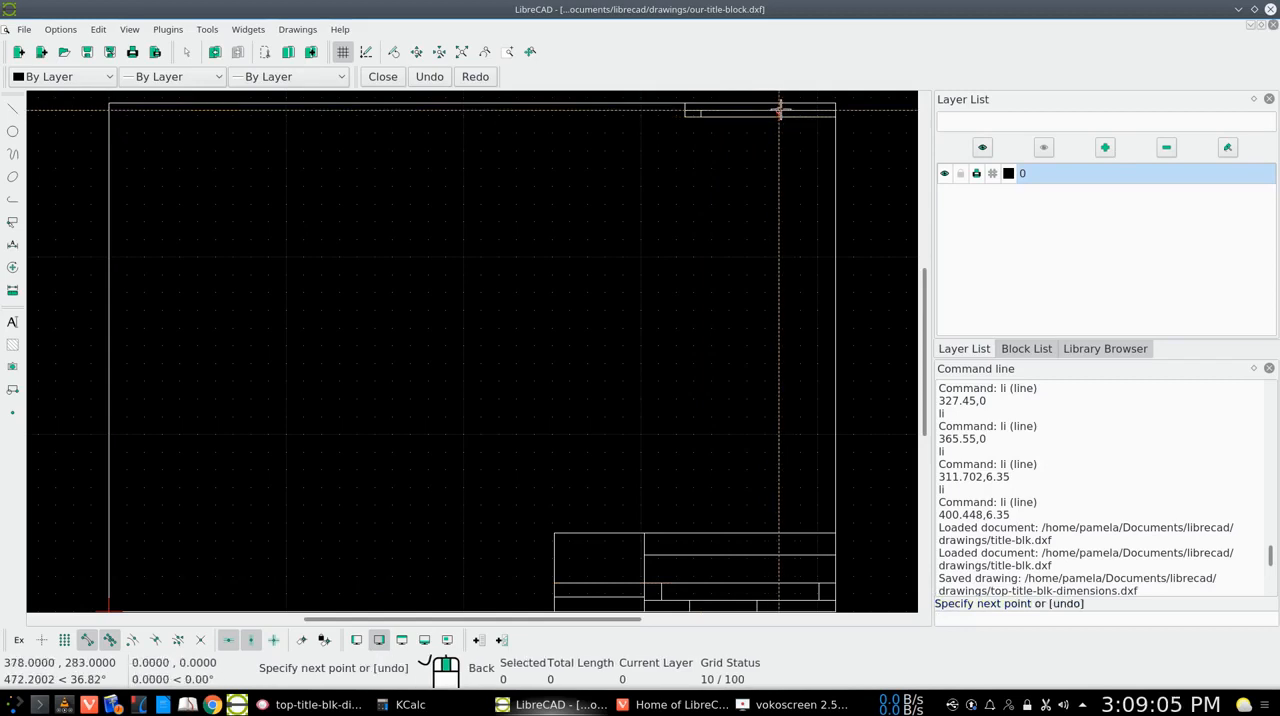
{"action": "right_click", "coordinate": [779, 110]}
{"action": "right_click", "coordinate": [779, 110]}
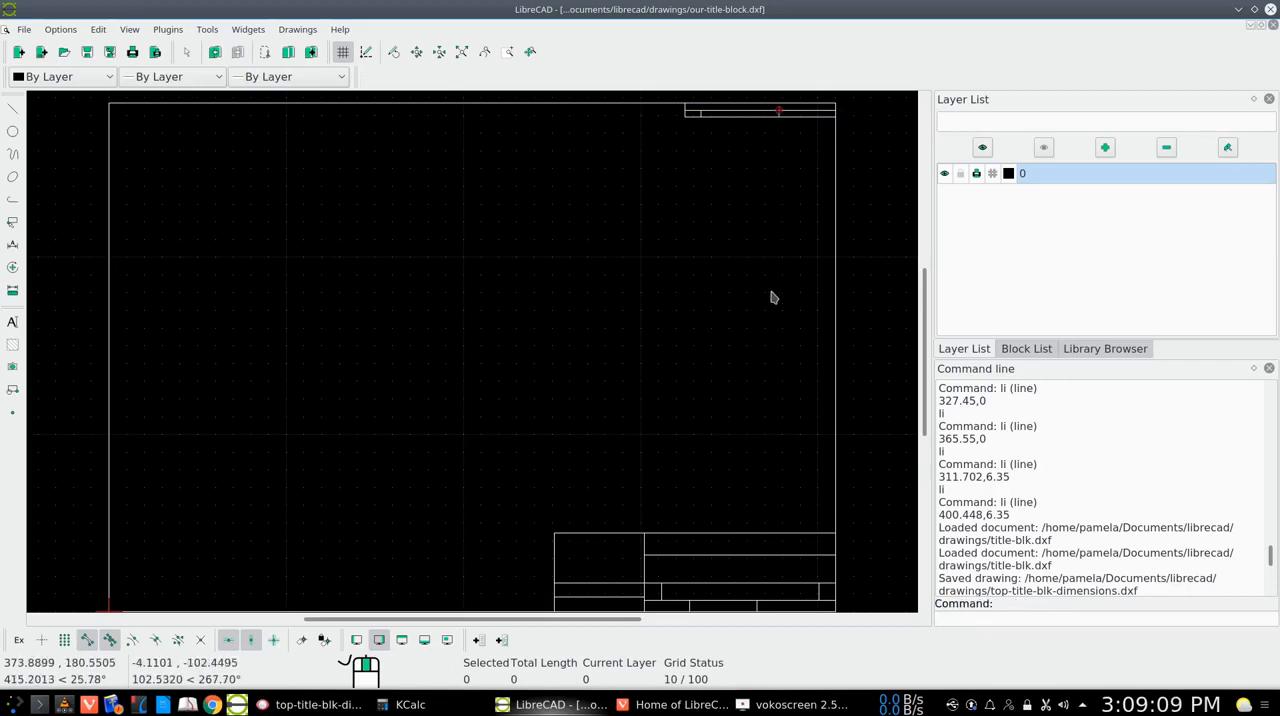
Consult the reference image, draw the last divider from 394,279 up to the middle line at 394,283, and save the drawing
{"action": "left_click", "coordinate": [261, 705]}
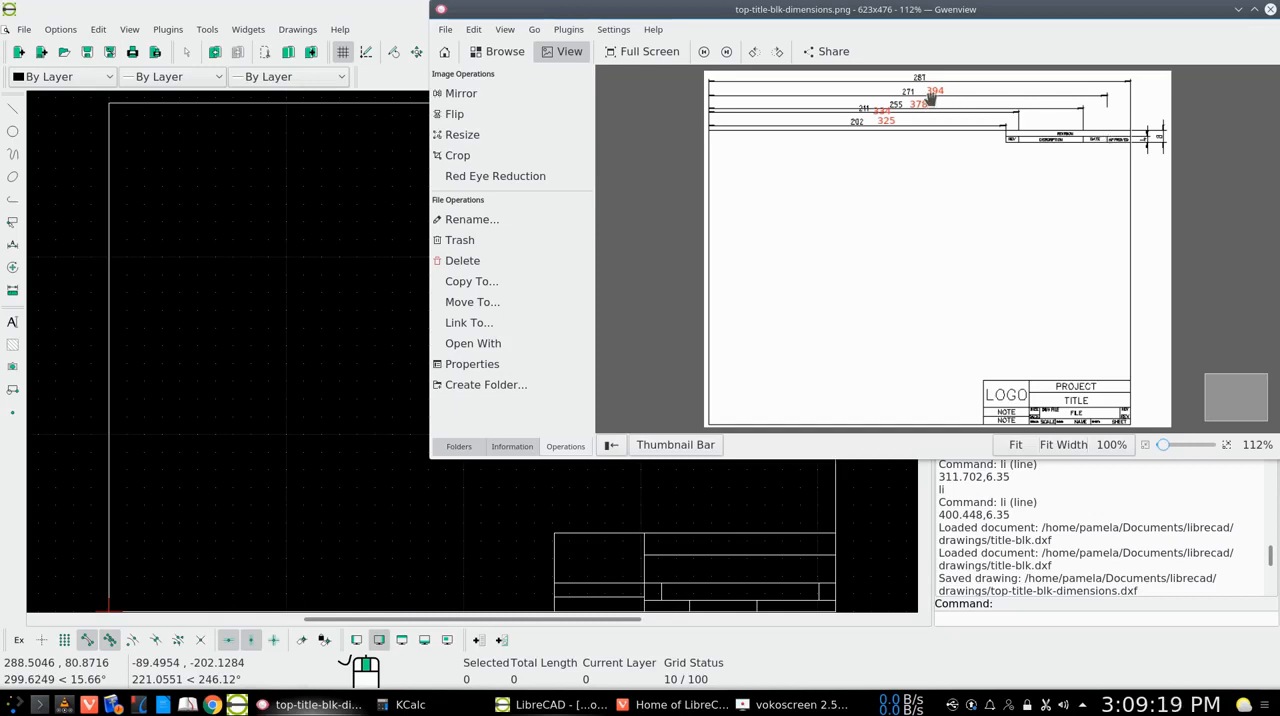
{"action": "left_click", "coordinate": [1238, 9]}
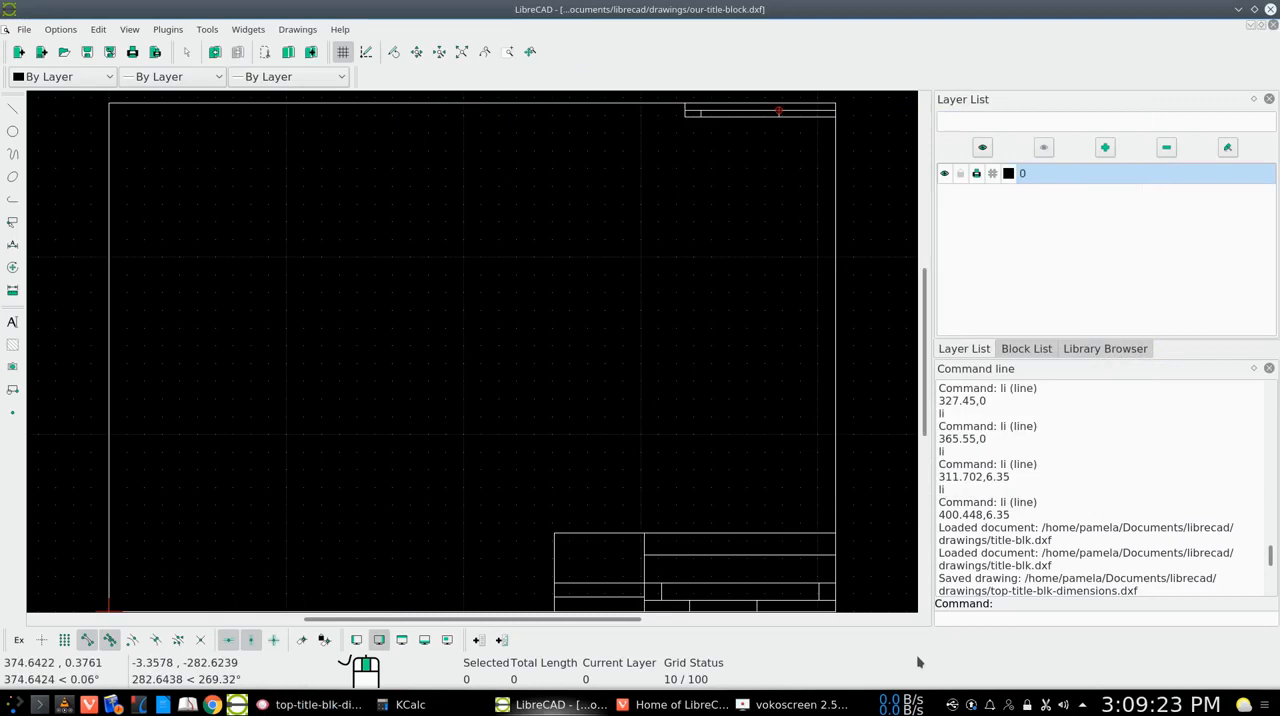
{"action": "type", "text": "li"}
{"action": "key", "text": "Return"}
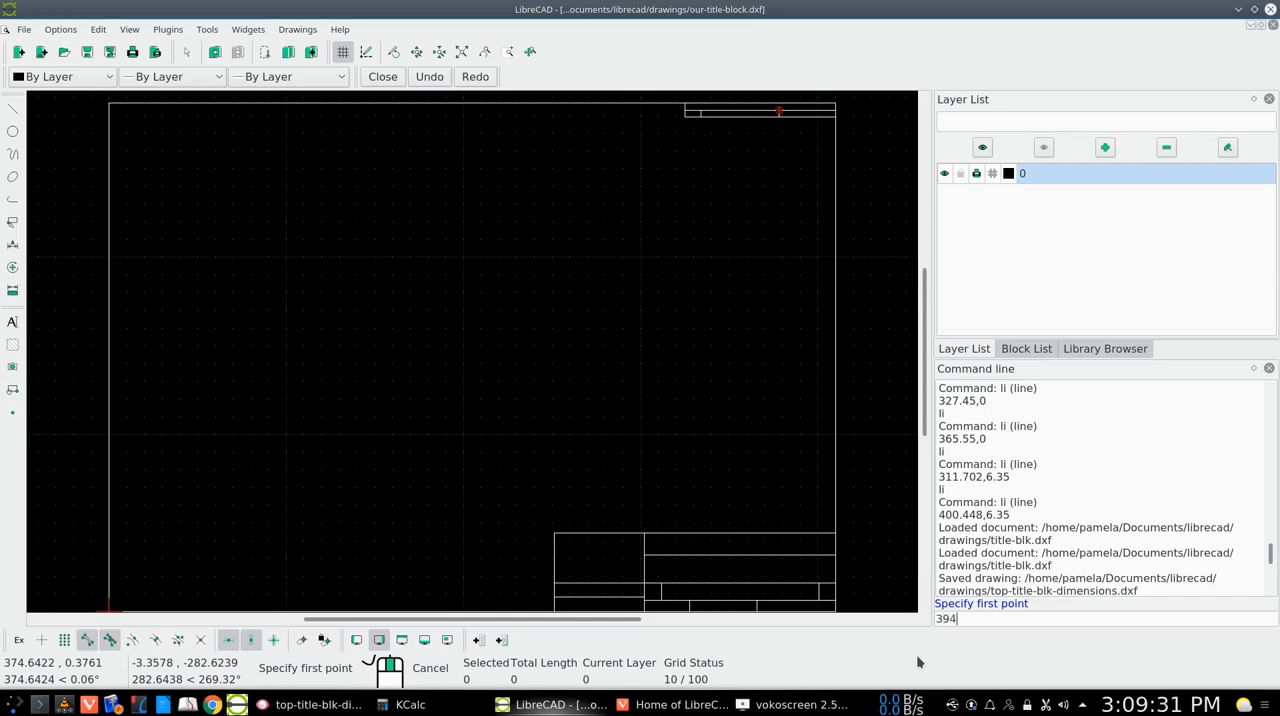
{"action": "type", "text": ",270"}
{"action": "key", "text": "BackSpace"}
{"action": "type", "text": "9"}
{"action": "key", "text": "Return"}
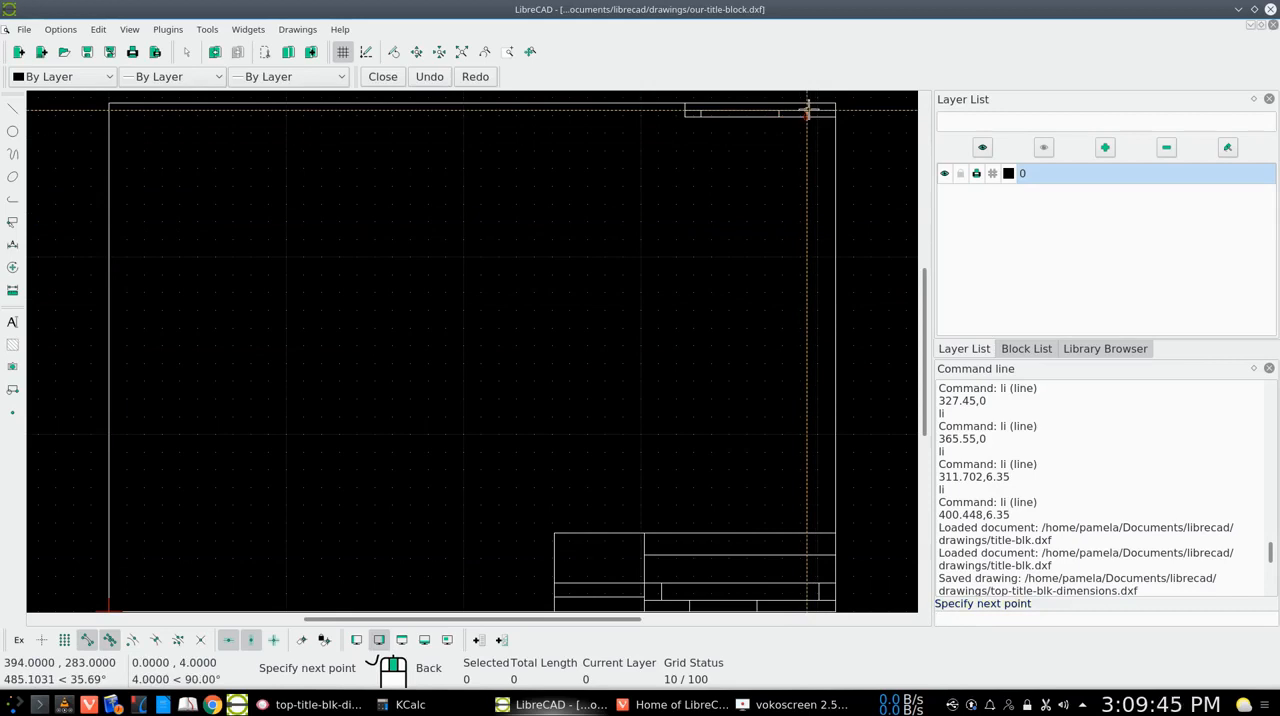
{"action": "left_click", "coordinate": [808, 109]}
{"action": "right_click", "coordinate": [808, 109]}
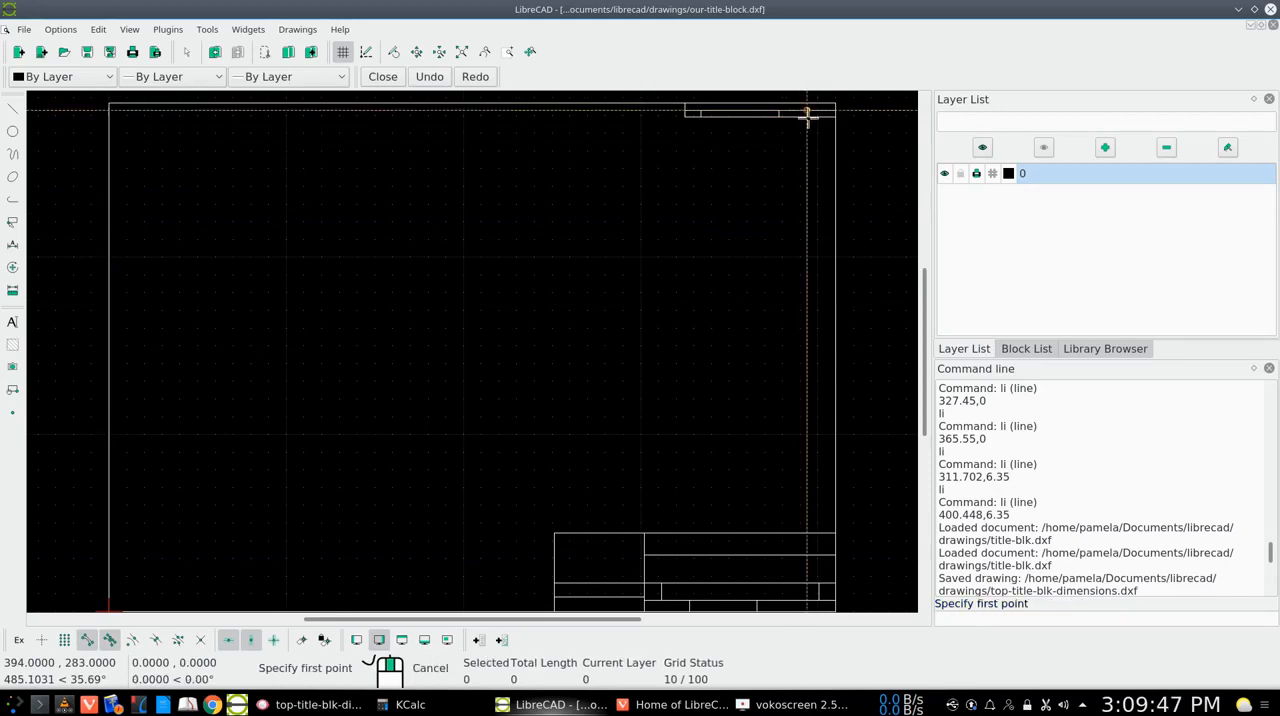
{"action": "right_click", "coordinate": [809, 144]}
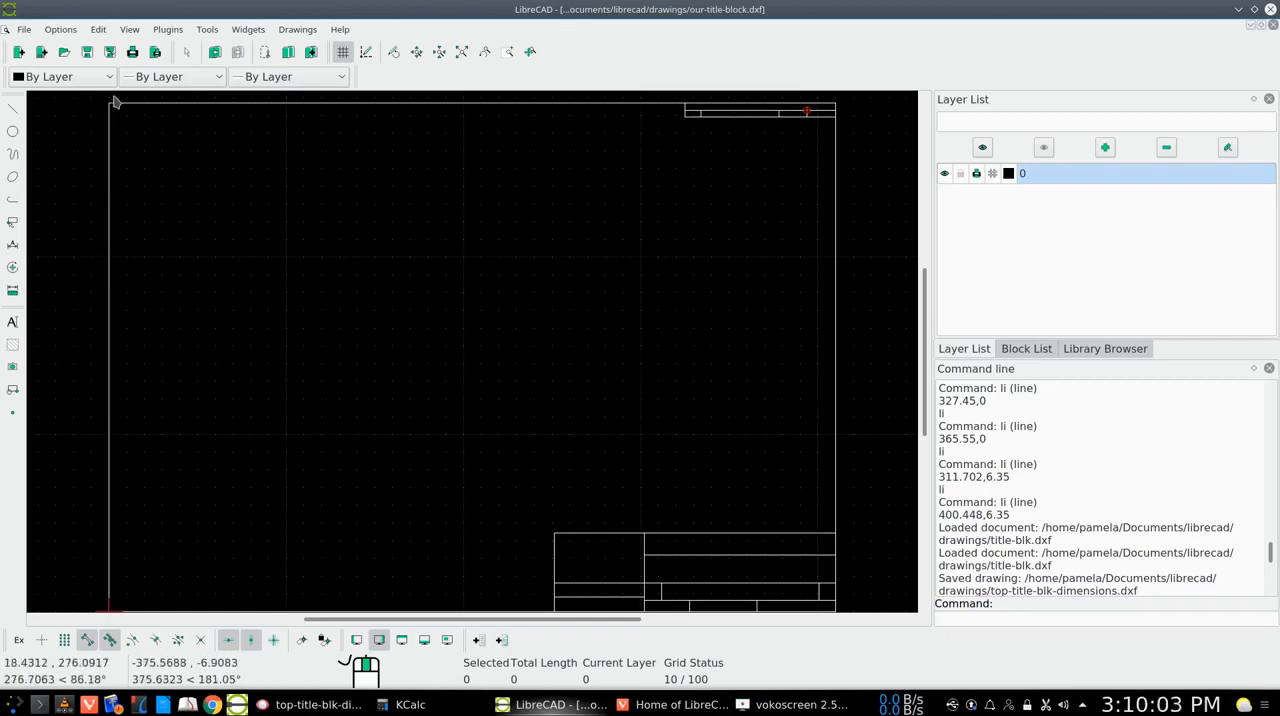
{"action": "left_click", "coordinate": [88, 56]}
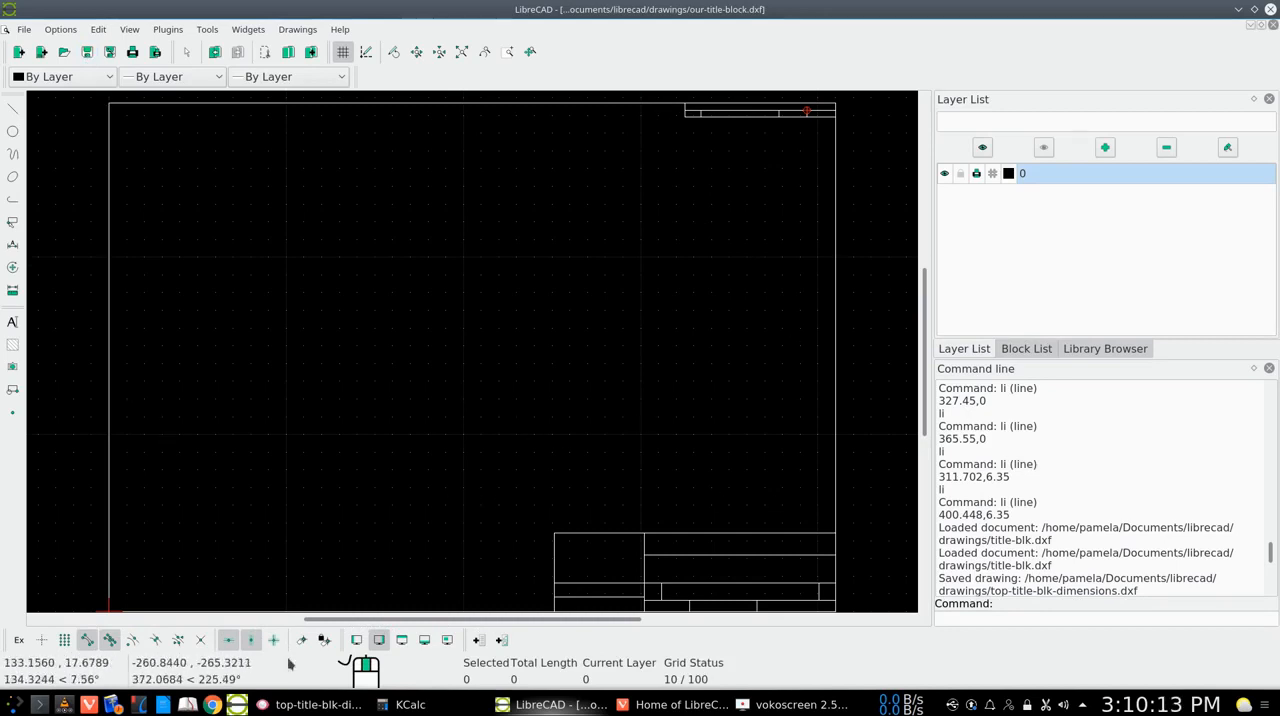
Switch to Gwenview and examine the title-template.png image for the text the title block needs
{"action": "left_click", "coordinate": [310, 704]}
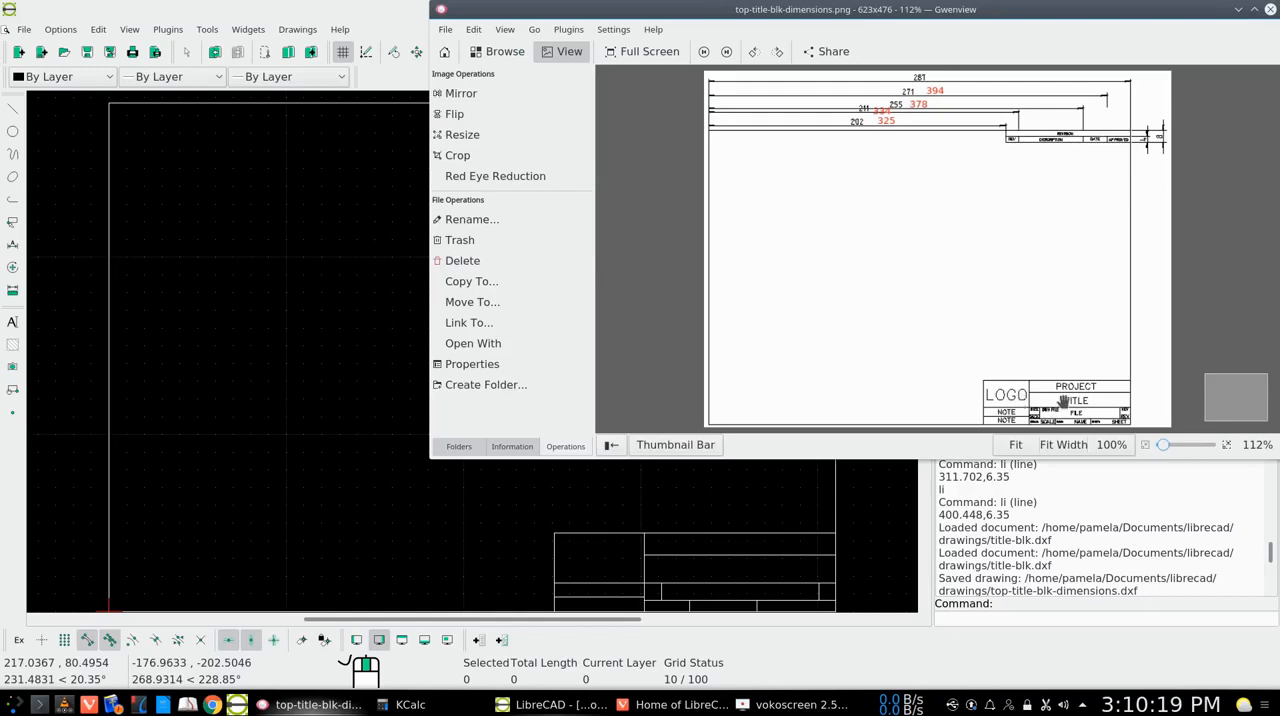
{"action": "left_click", "coordinate": [725, 53]}
{"action": "left_click", "coordinate": [702, 55]}
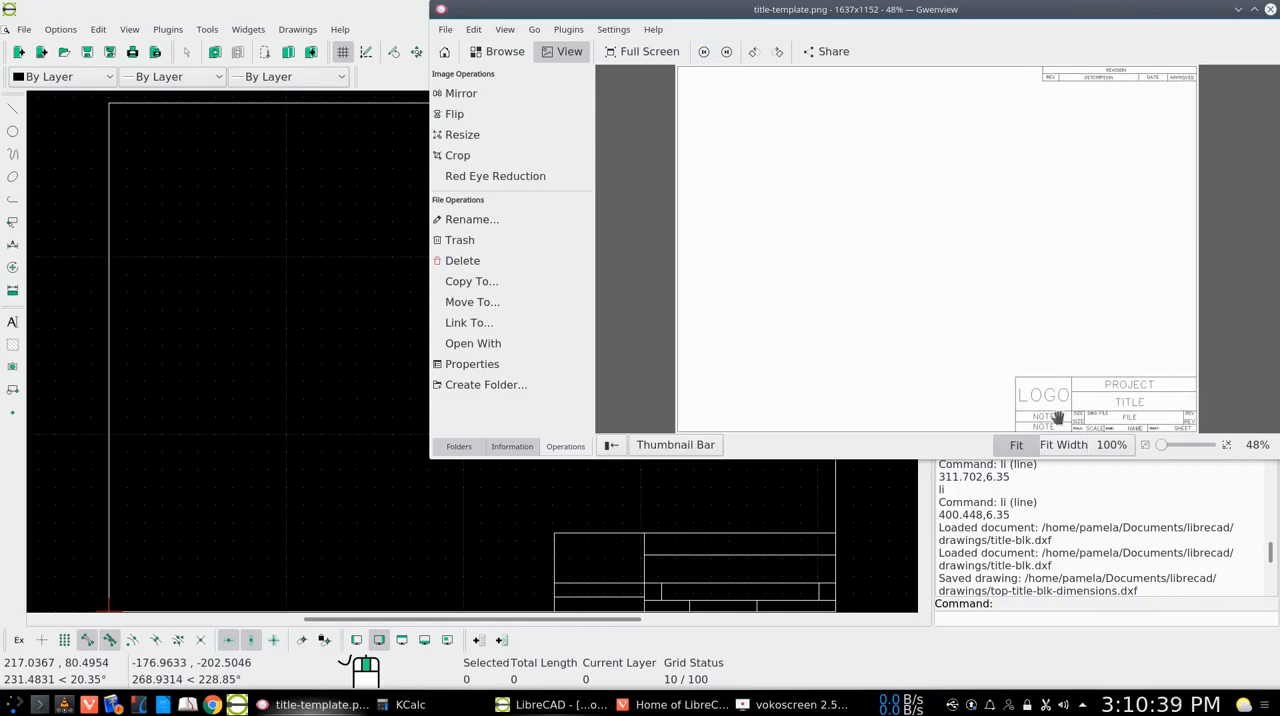
{"action": "left_click", "coordinate": [1239, 11]}
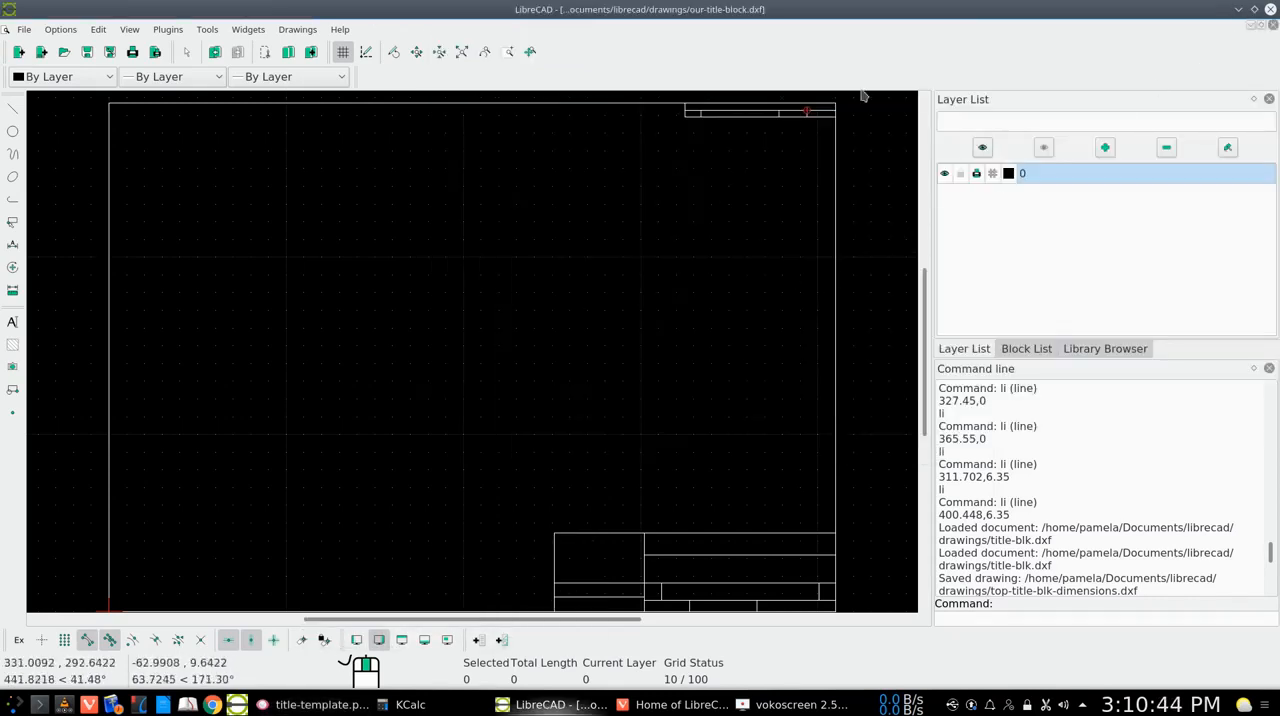
Create a layer named Attributes with the default pen settings and save the drawing
{"action": "left_click", "coordinate": [1105, 149]}
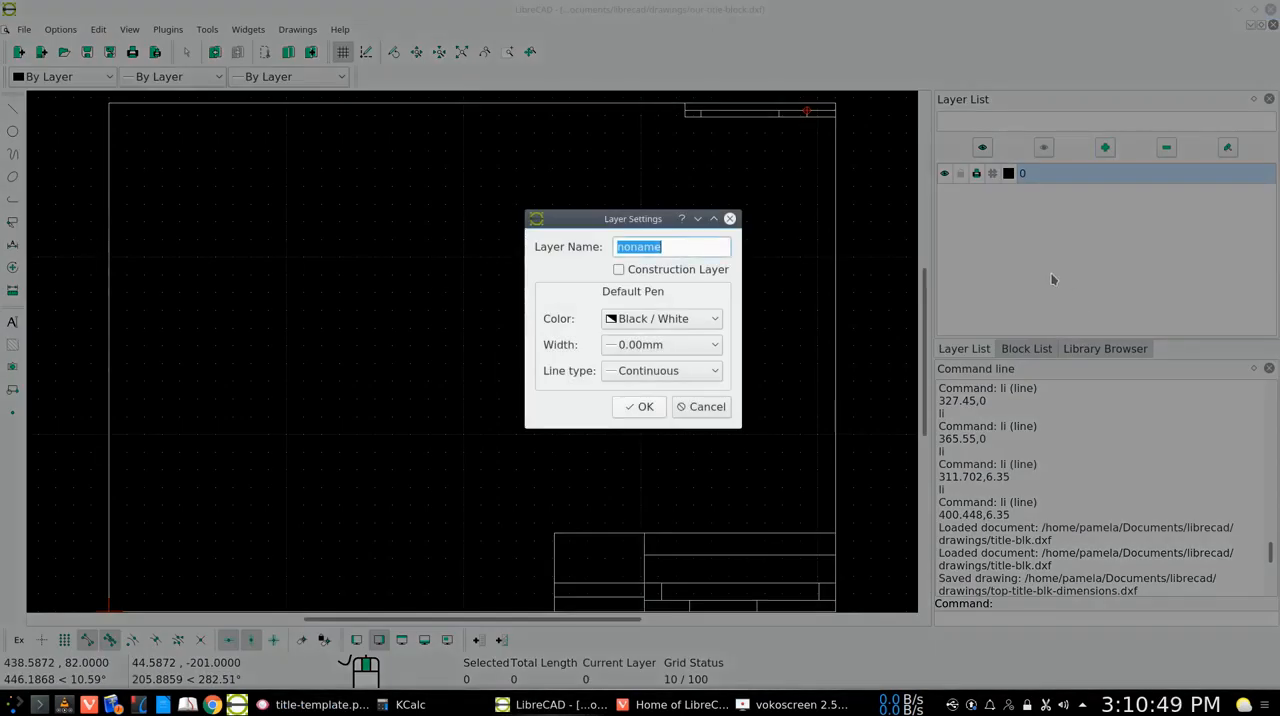
{"action": "type", "text": "Attributes"}
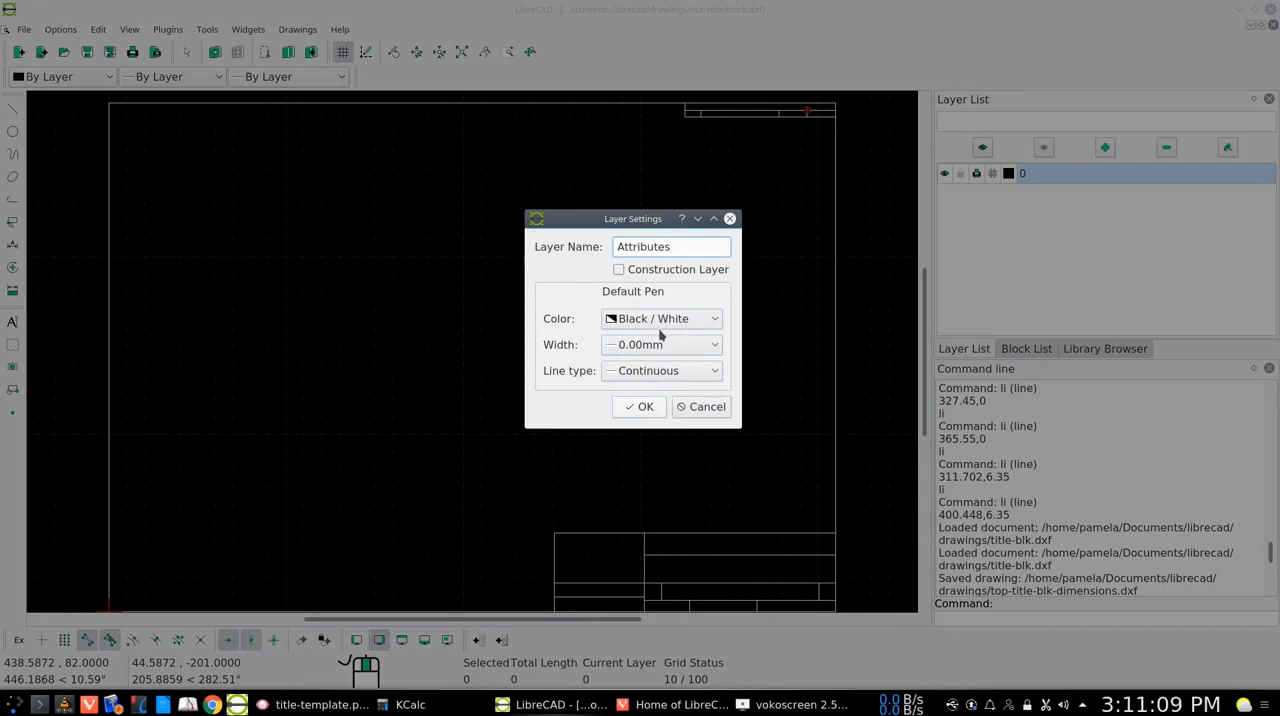
{"action": "left_click", "coordinate": [640, 407]}
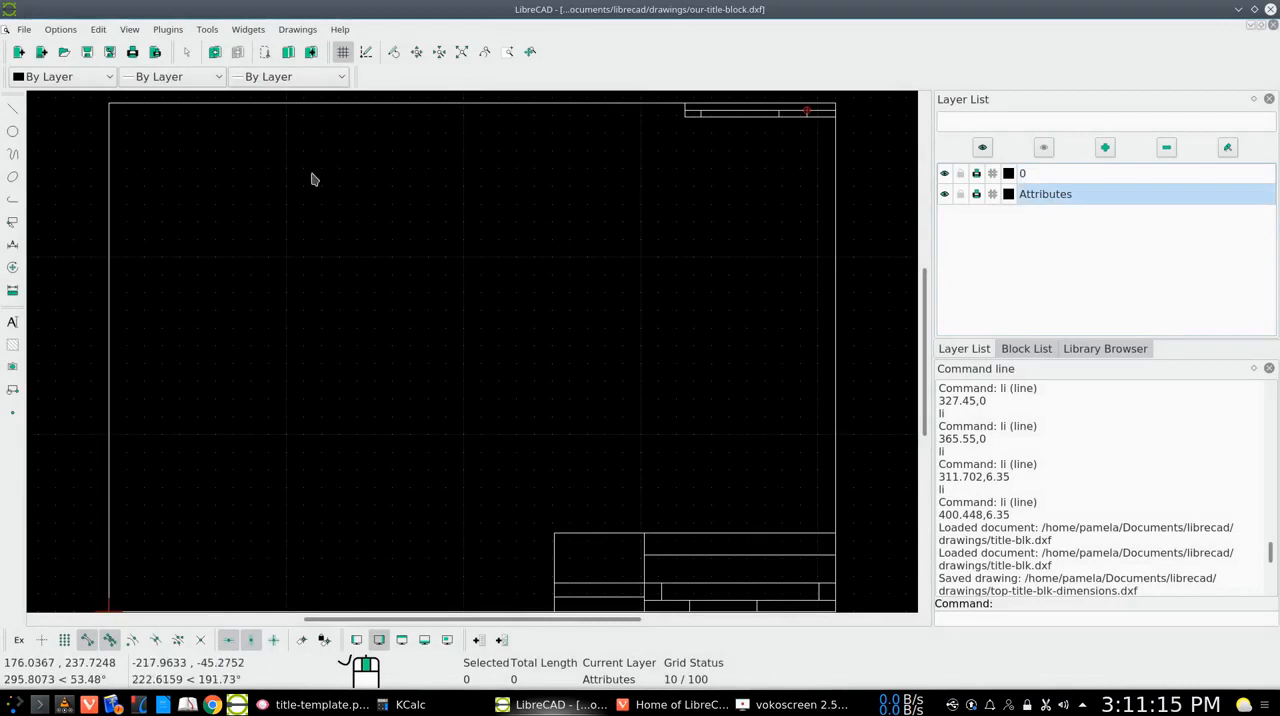
{"action": "left_click", "coordinate": [88, 54]}
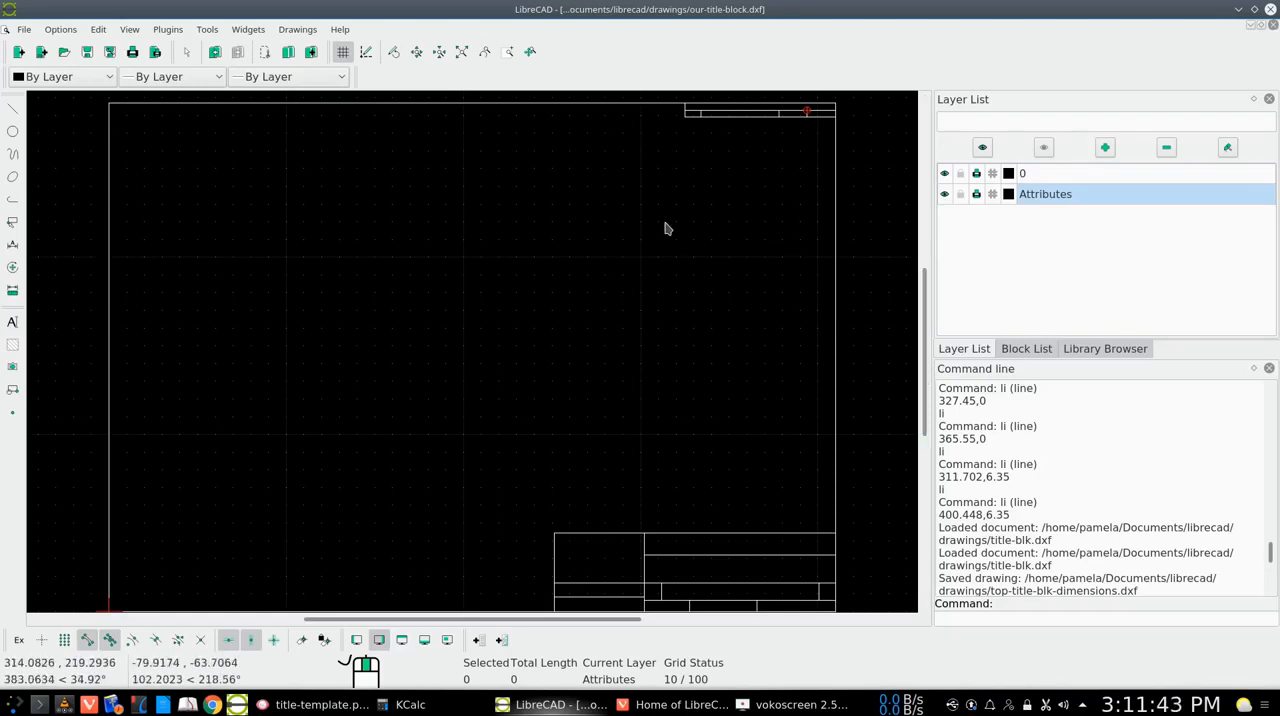
Zoom in on the revision block in the drawing's upper right corner with Window Zoom
{"action": "left_click", "coordinate": [507, 53]}
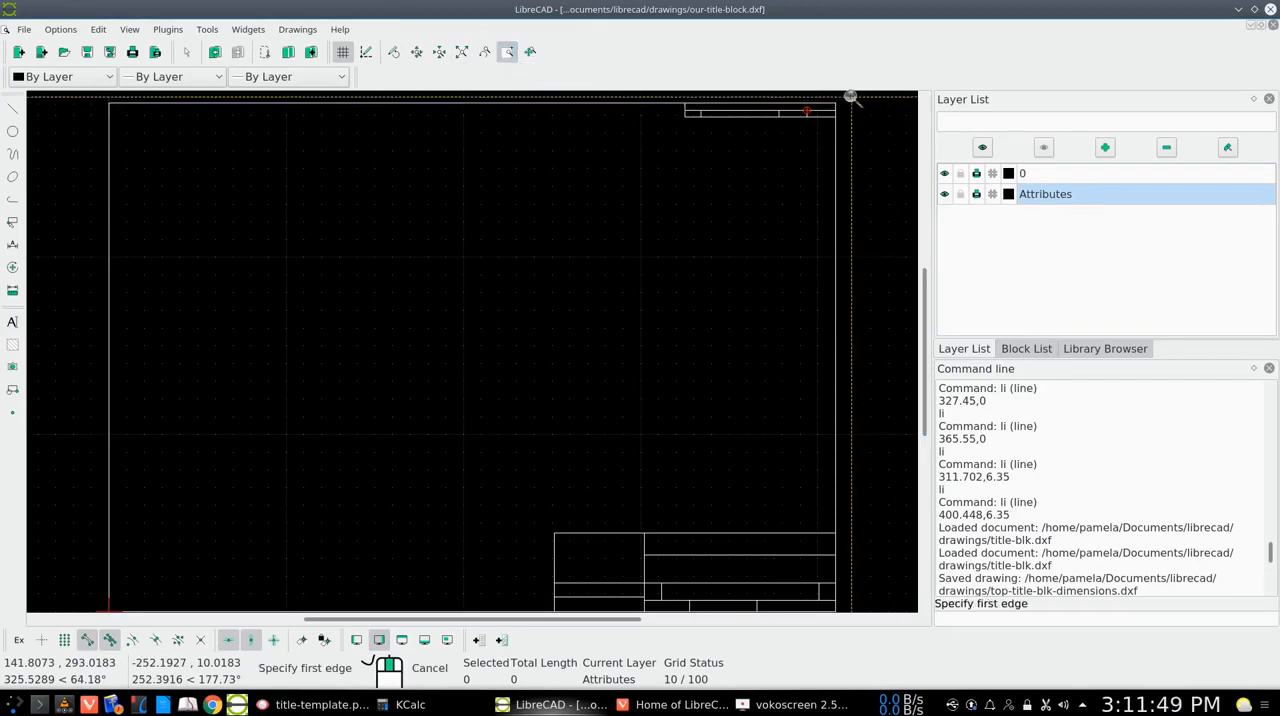
{"action": "left_click", "coordinate": [850, 97]}
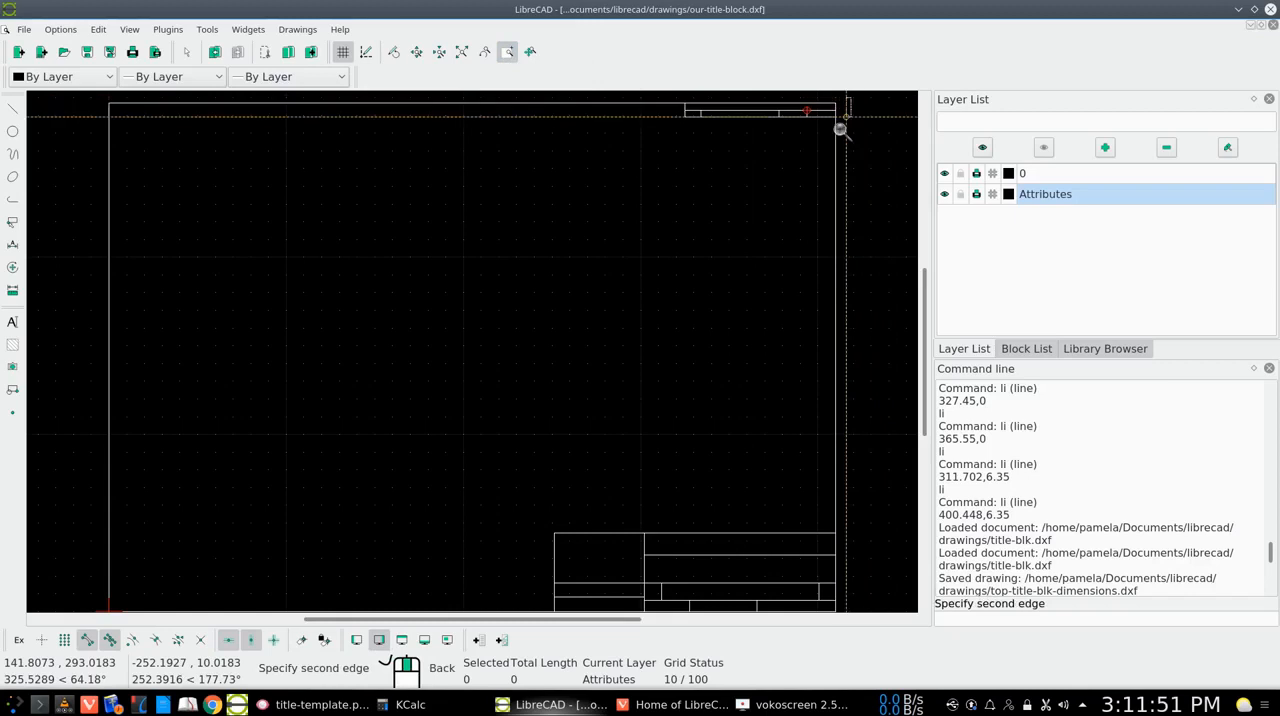
{"action": "left_click", "coordinate": [651, 147]}
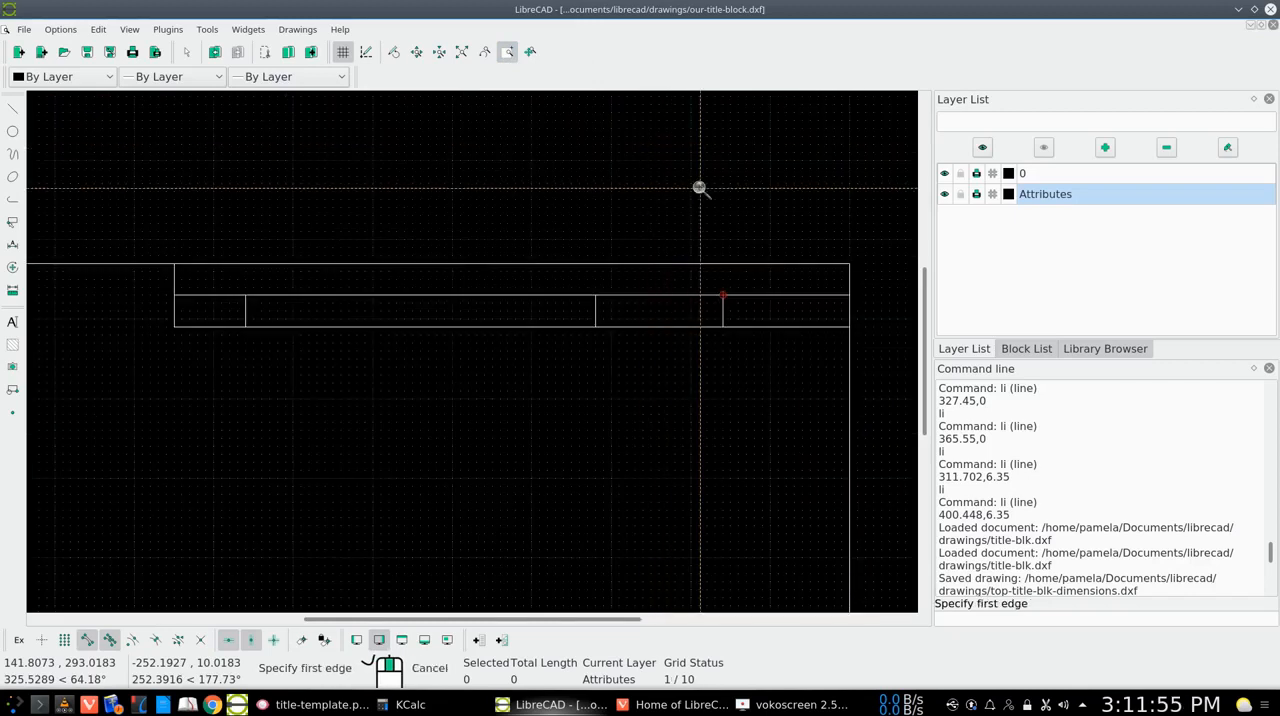
{"action": "key", "text": "Escape"}
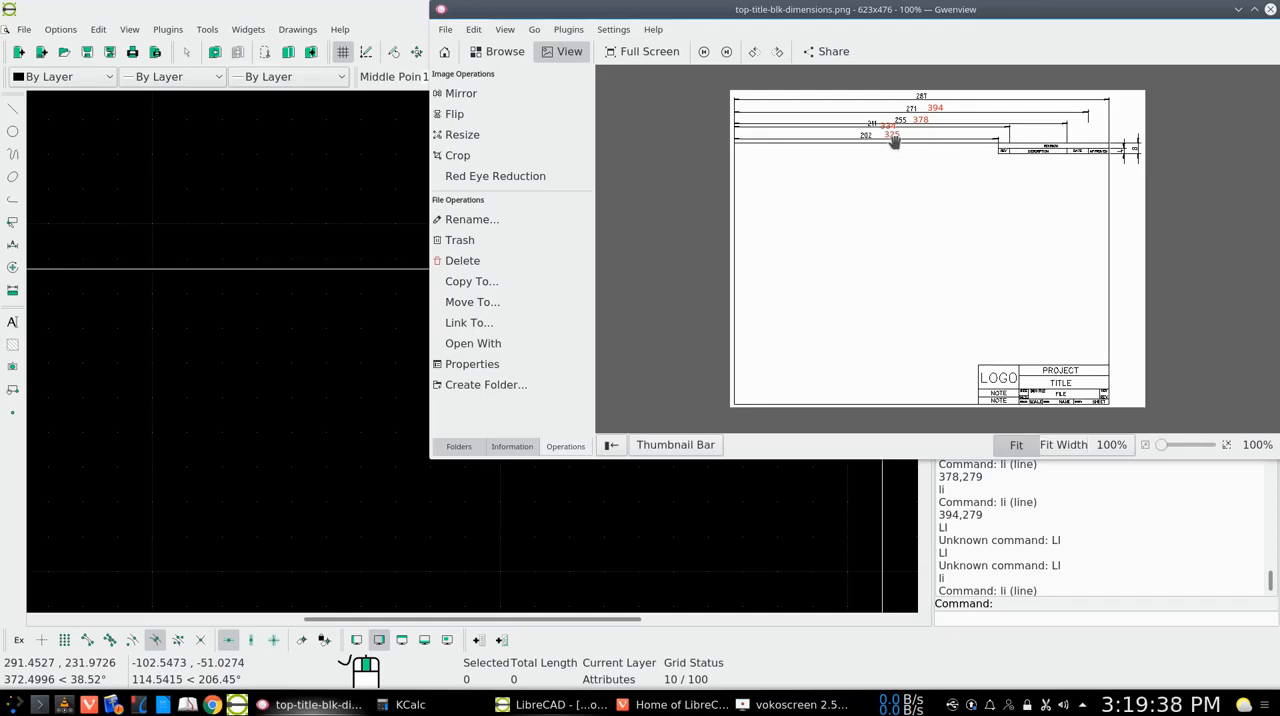
Put away the reference image and draw a vertical line from 367.5,287 down to the revision block's middle line at 367.5,283
{"action": "left_click", "coordinate": [1238, 9]}
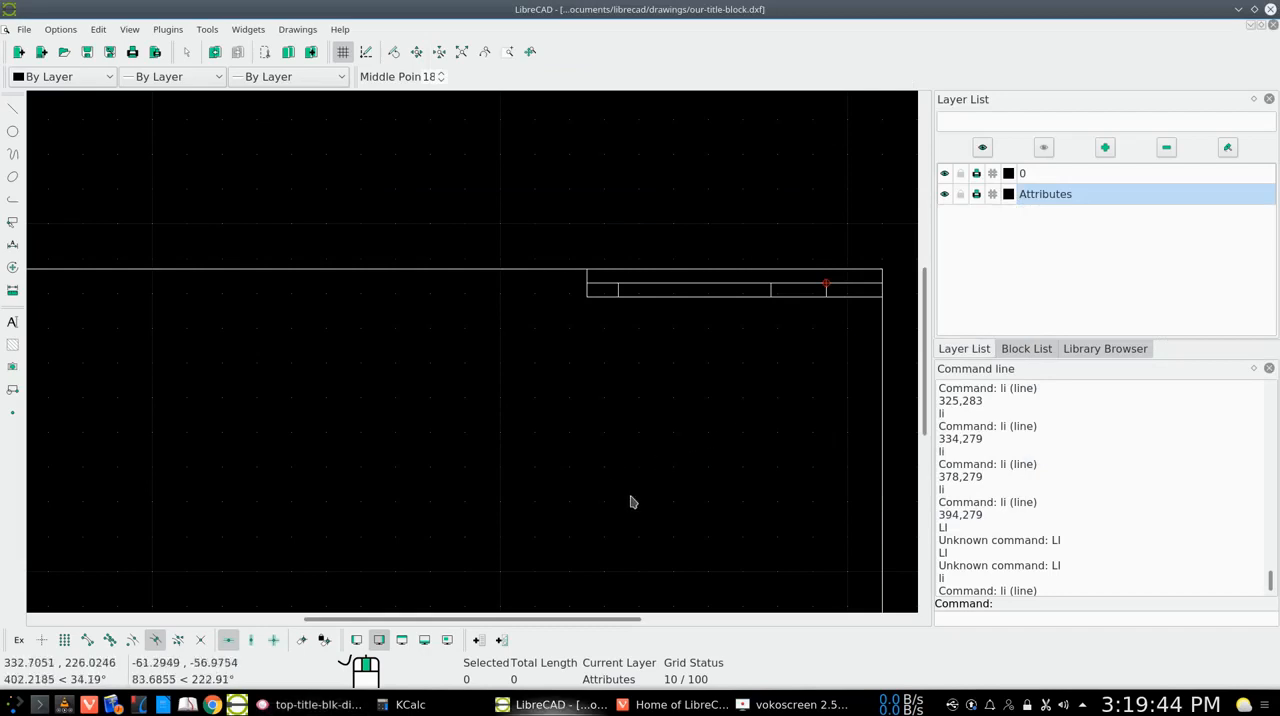
{"action": "left_click", "coordinate": [943, 618]}
{"action": "type", "text": "li"}
{"action": "key", "text": "Return"}
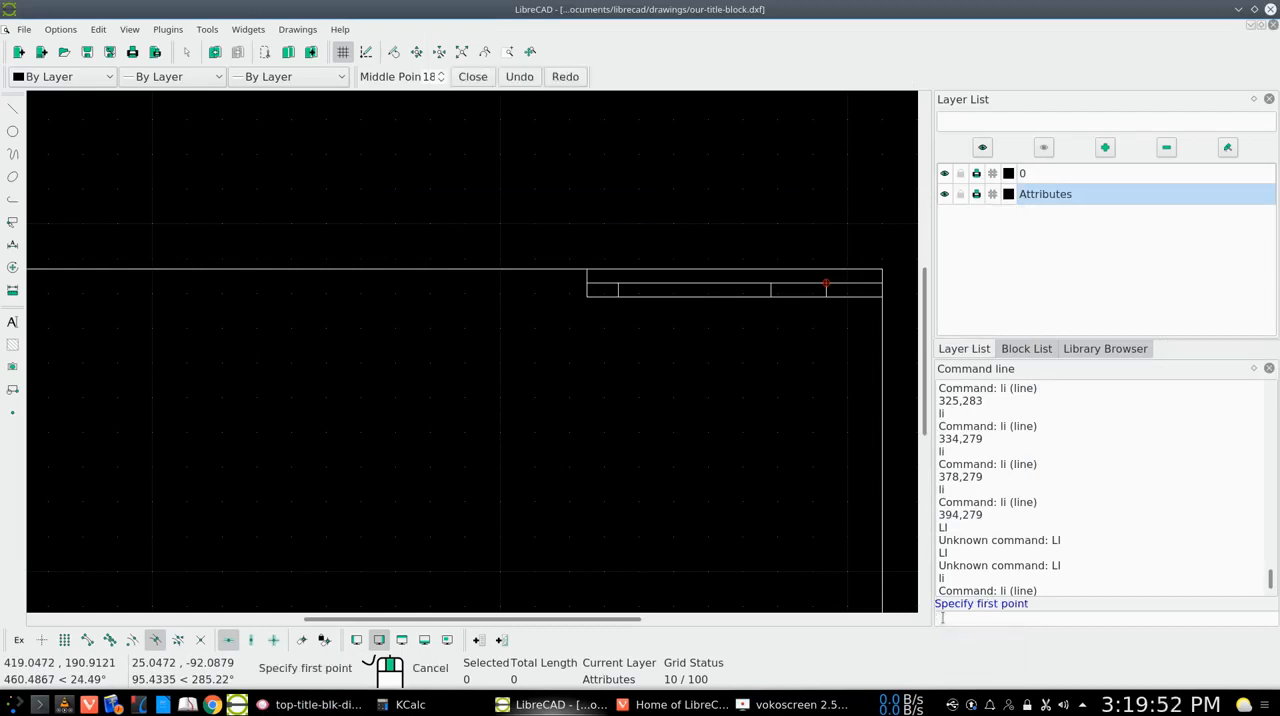
{"action": "type", "text": "367.5"}
{"action": "type", "text": "7"}
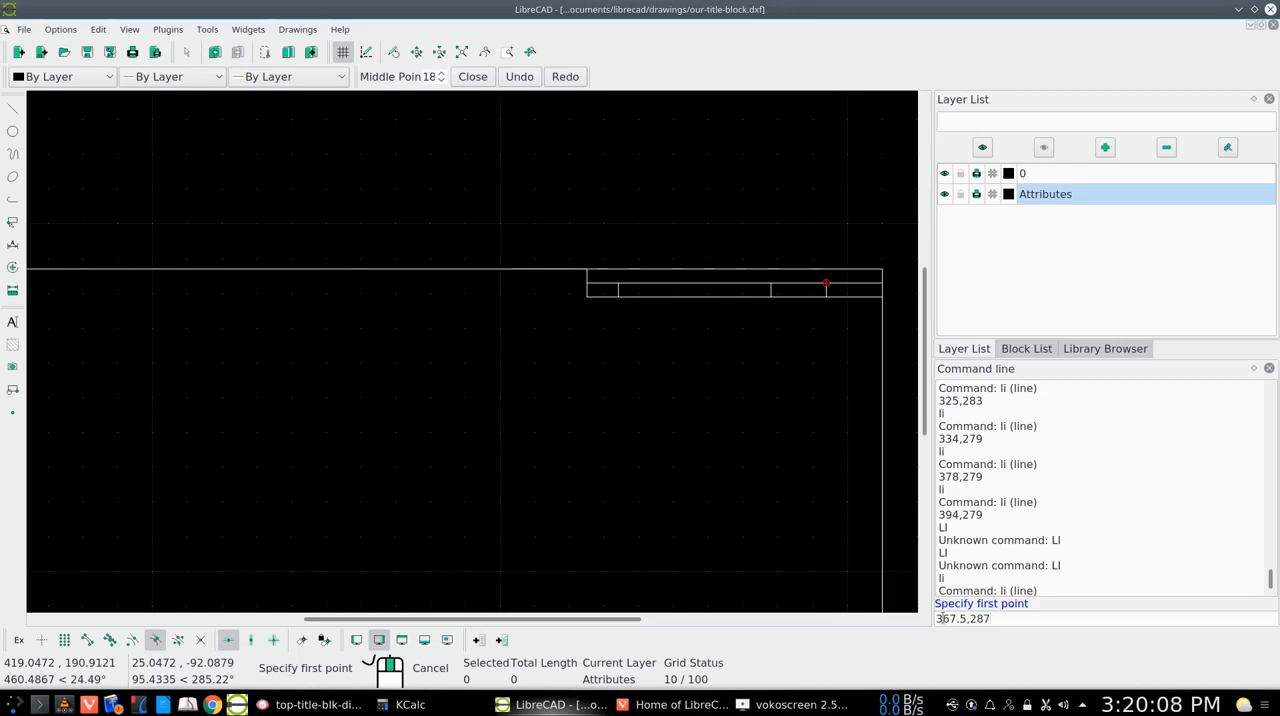
{"action": "key", "text": "Return"}
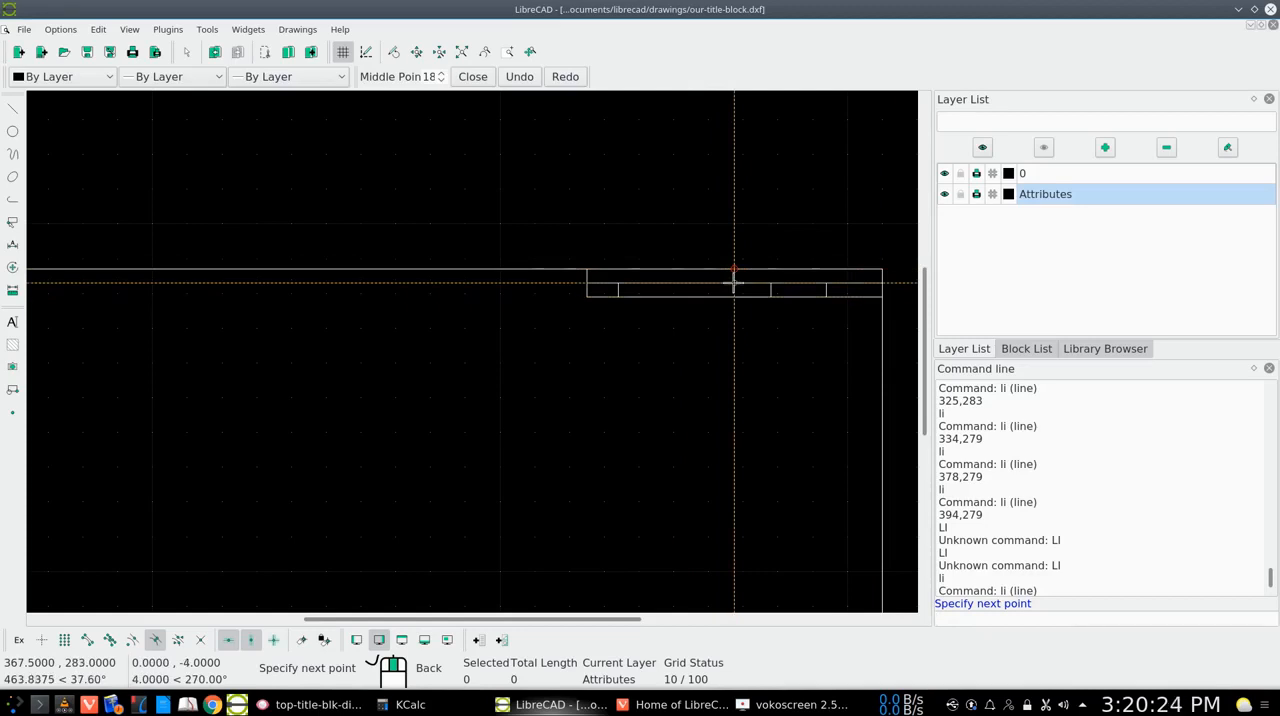
{"action": "left_click", "coordinate": [734, 283]}
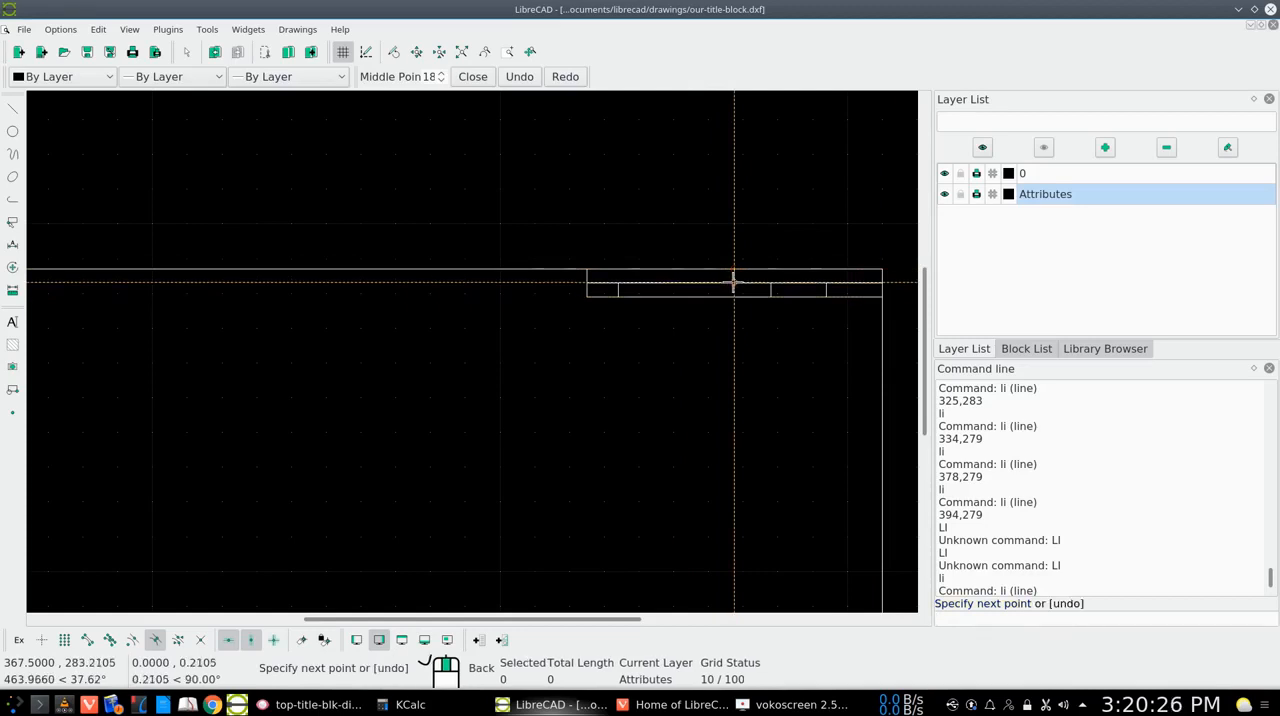
{"action": "right_click", "coordinate": [723, 415]}
{"action": "right_click", "coordinate": [723, 415]}
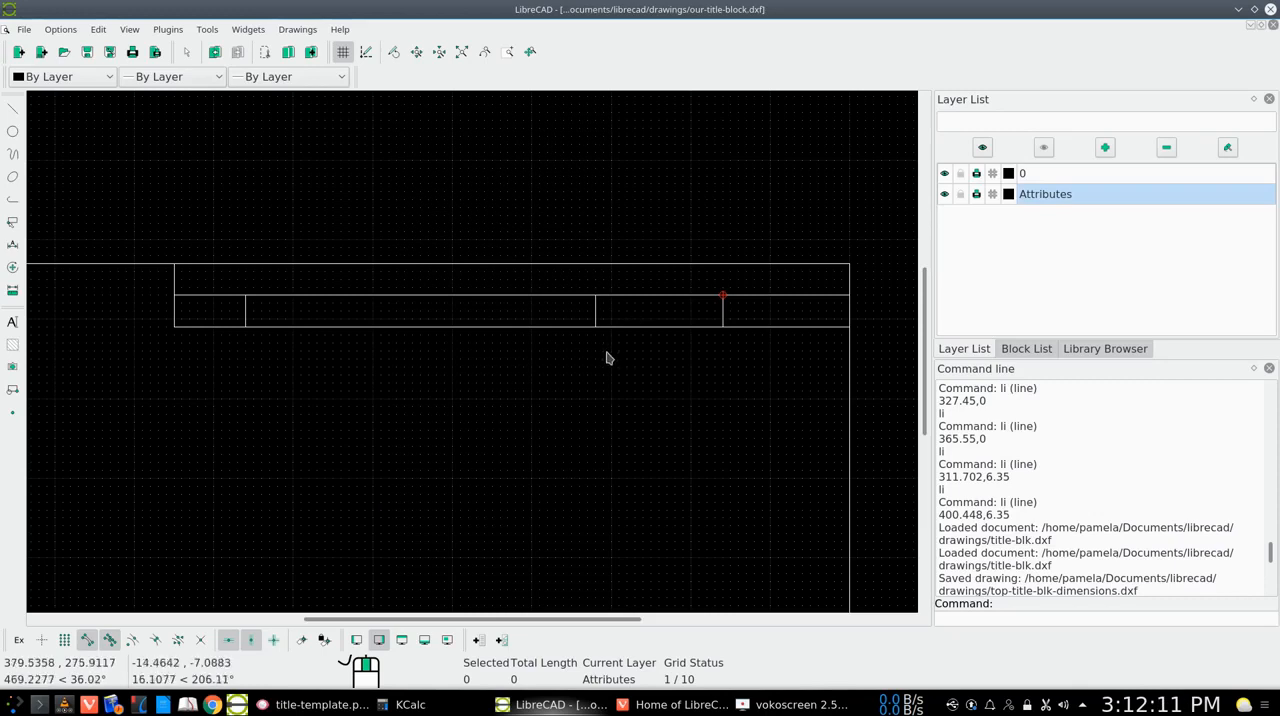
Consult title-template.png again for the labels in the revision block
{"action": "left_click", "coordinate": [305, 705]}
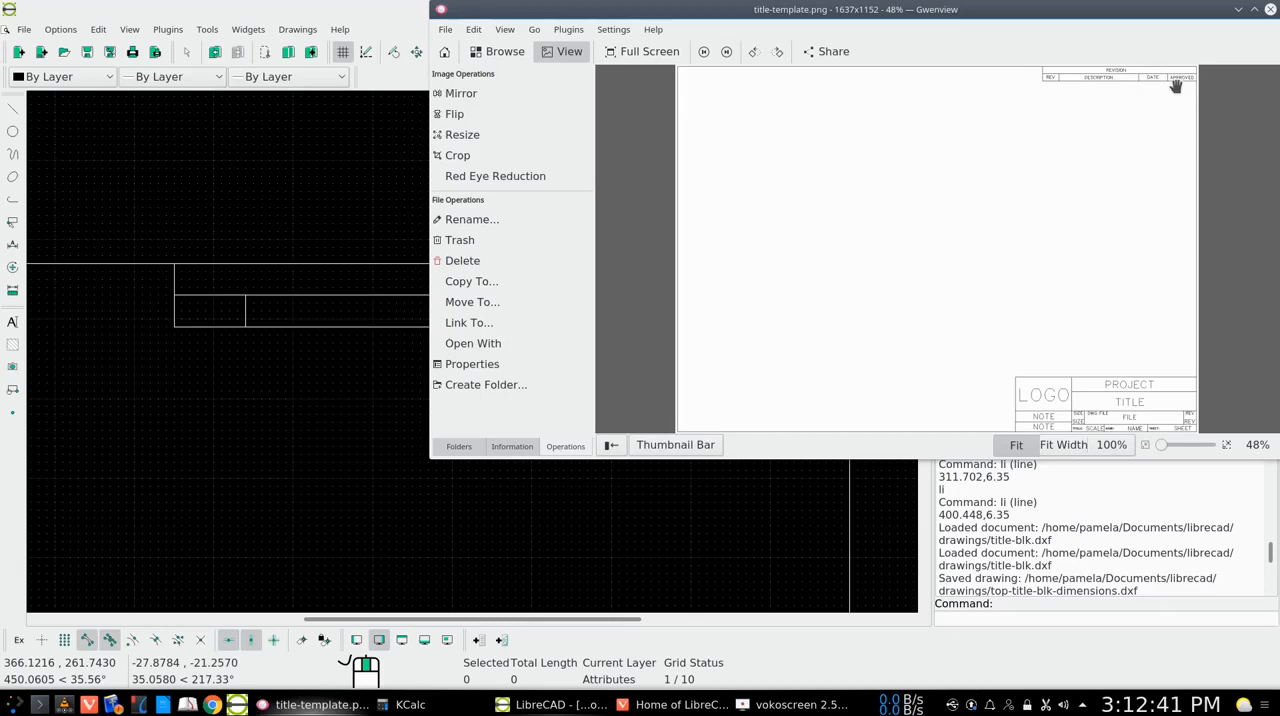
{"action": "left_click", "coordinate": [1238, 10]}
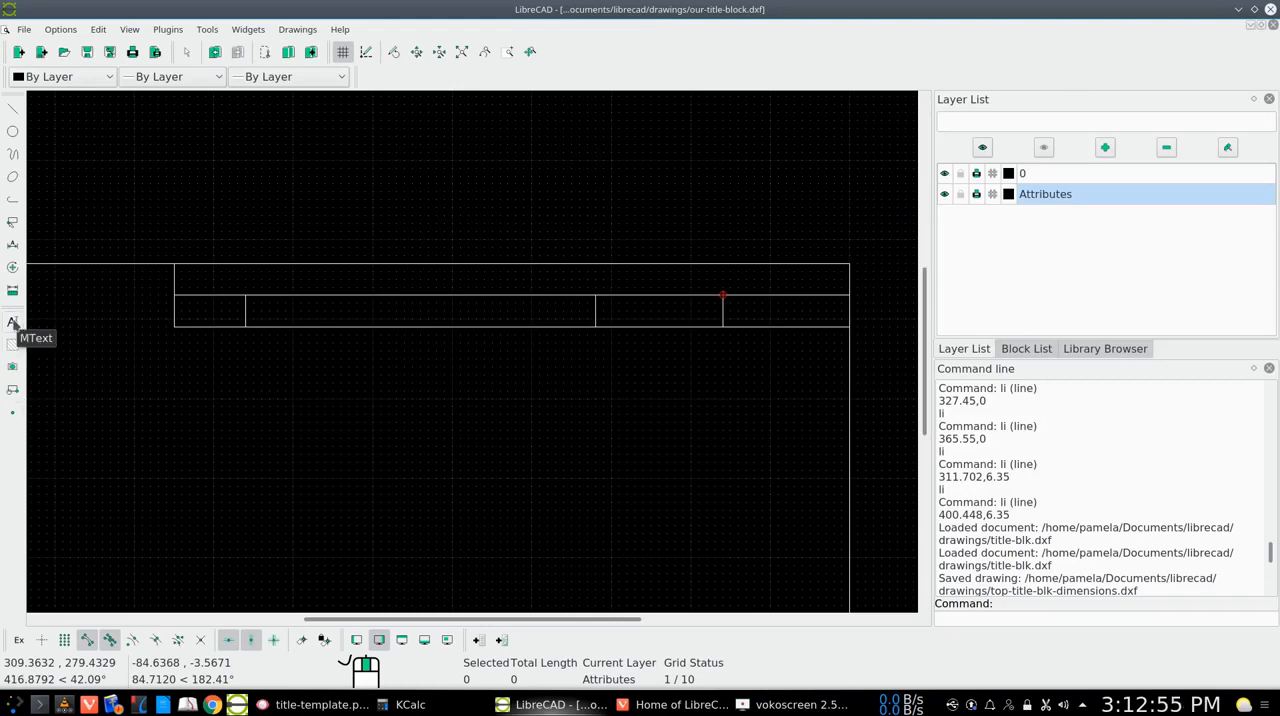
Enter the MText REVISION in the romans font for the revision block's heading
{"action": "left_click", "coordinate": [12, 322]}
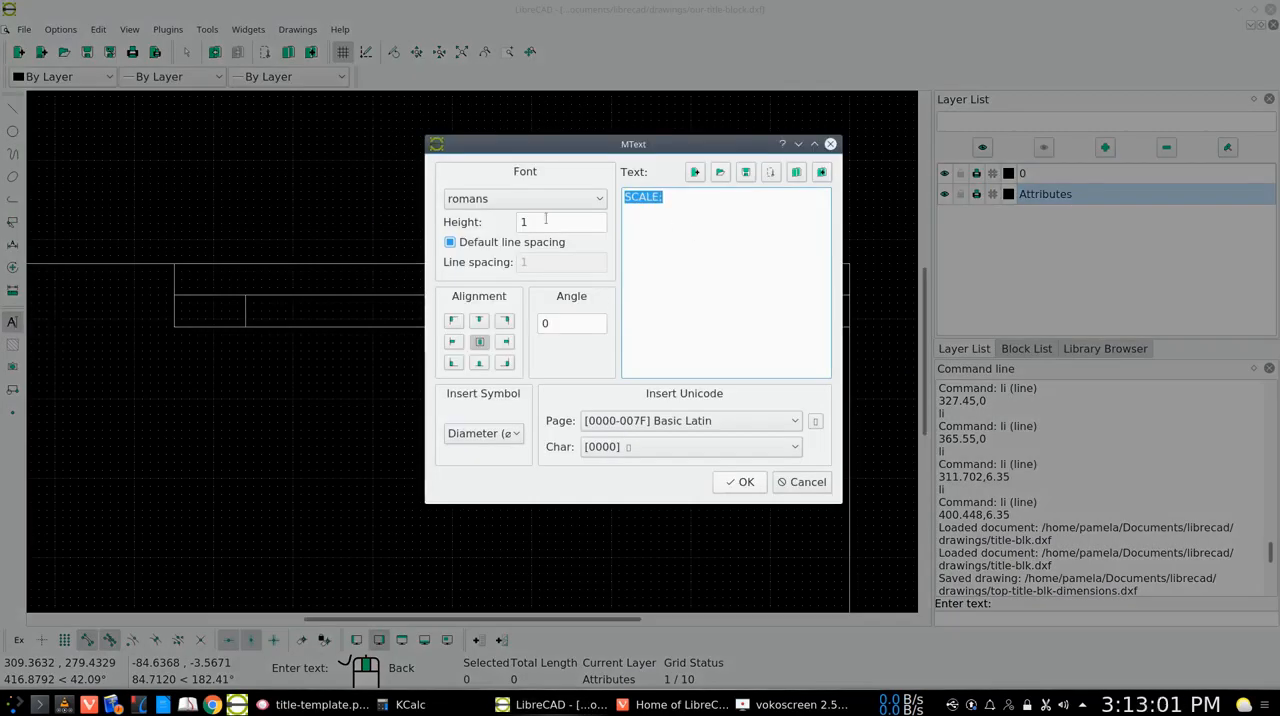
{"action": "left_click", "coordinate": [594, 201]}
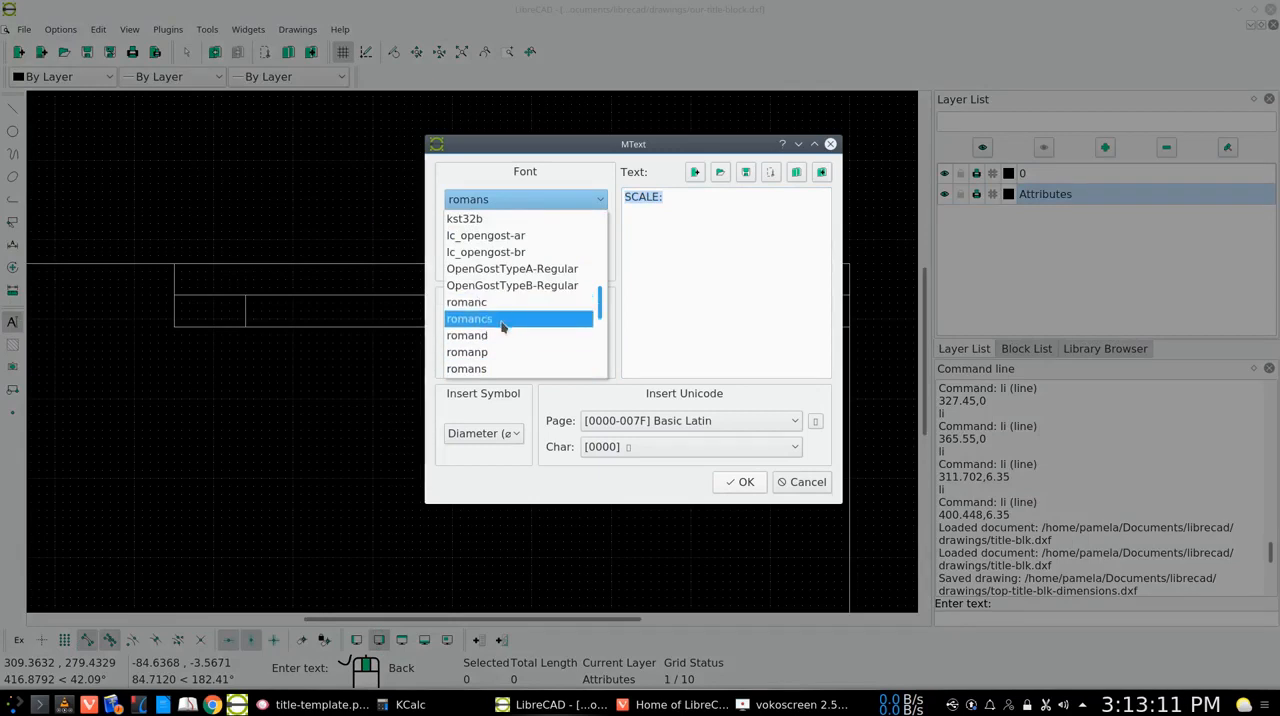
{"action": "left_click", "coordinate": [483, 374]}
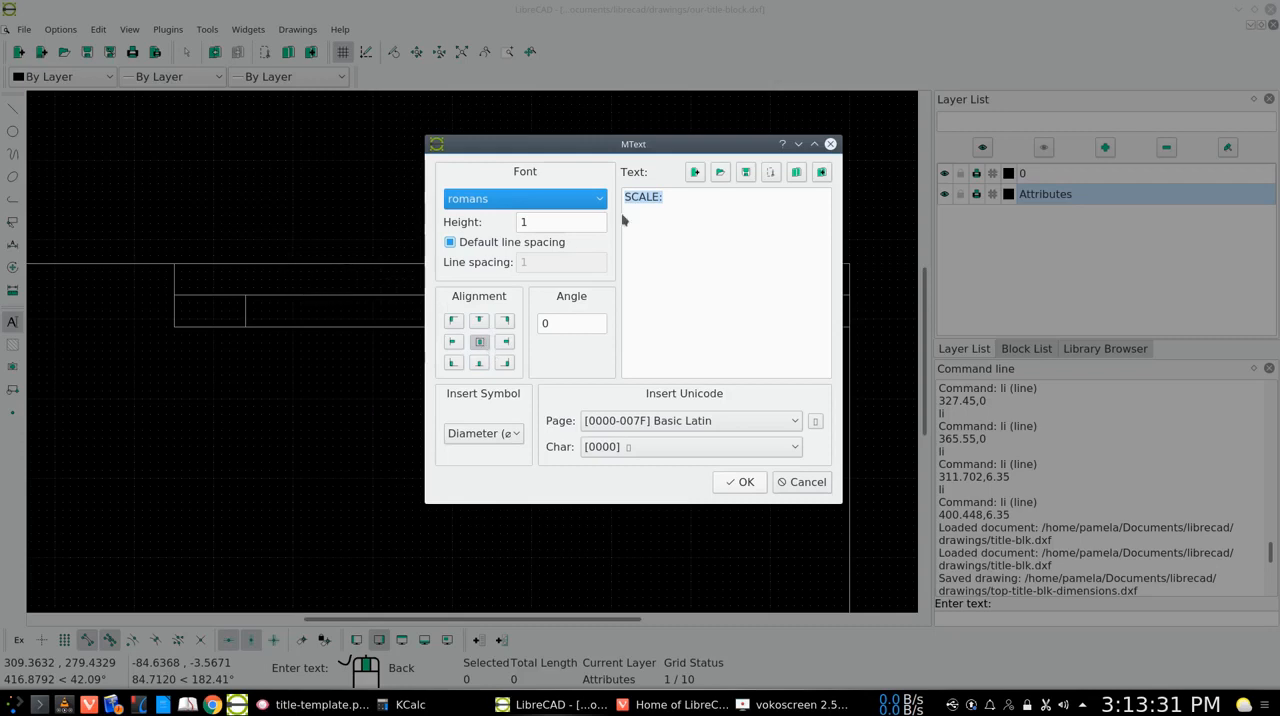
{"action": "left_click", "coordinate": [678, 197]}
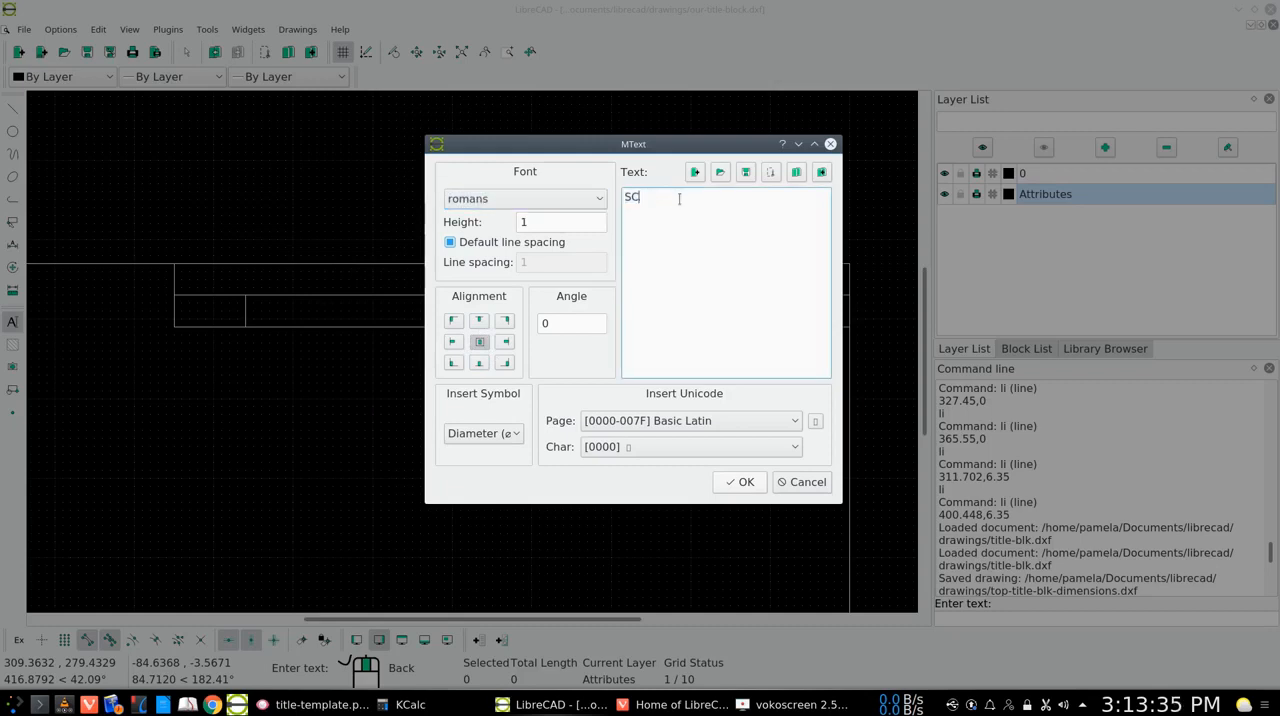
{"action": "key", "text": "BackSpace"}
{"action": "type", "text": "VISION"}
{"action": "left_click", "coordinate": [740, 482]}
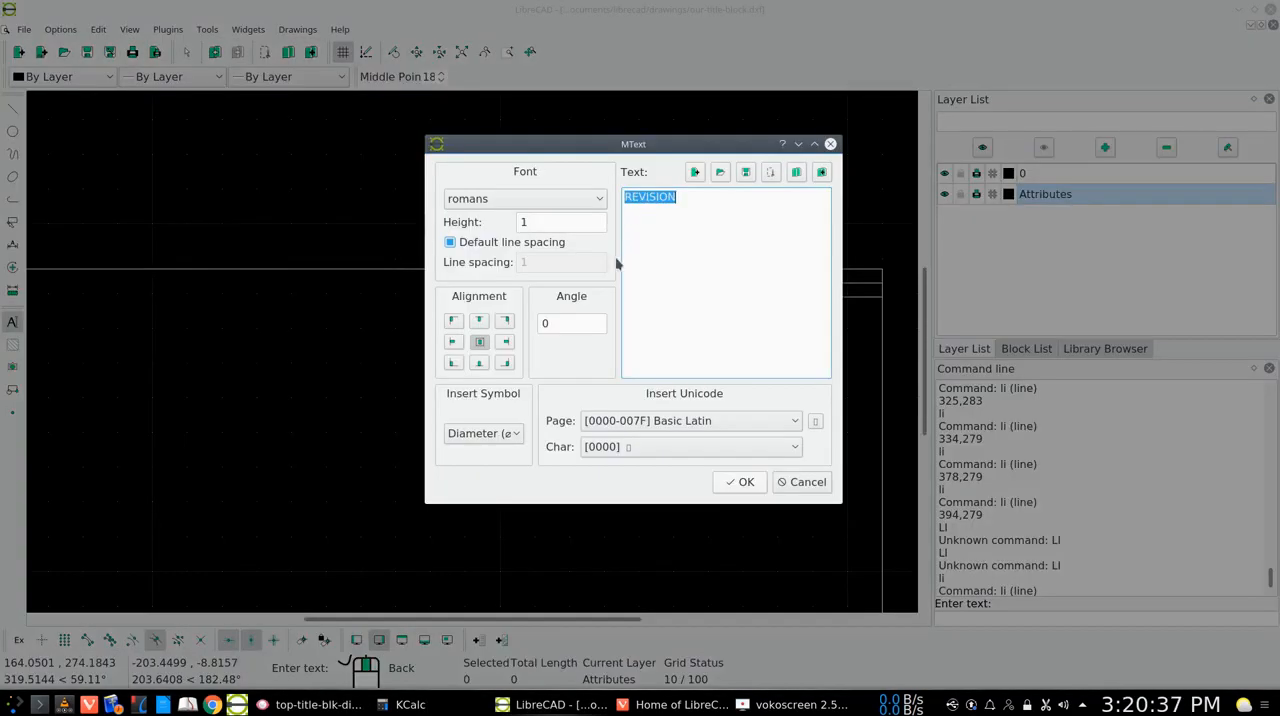
Set the REVISION text height to 2 and place it on the vertical guide line in the block's top row at about 367.5,285.1
{"action": "left_click", "coordinate": [525, 221]}
{"action": "key", "text": "BackSpace"}
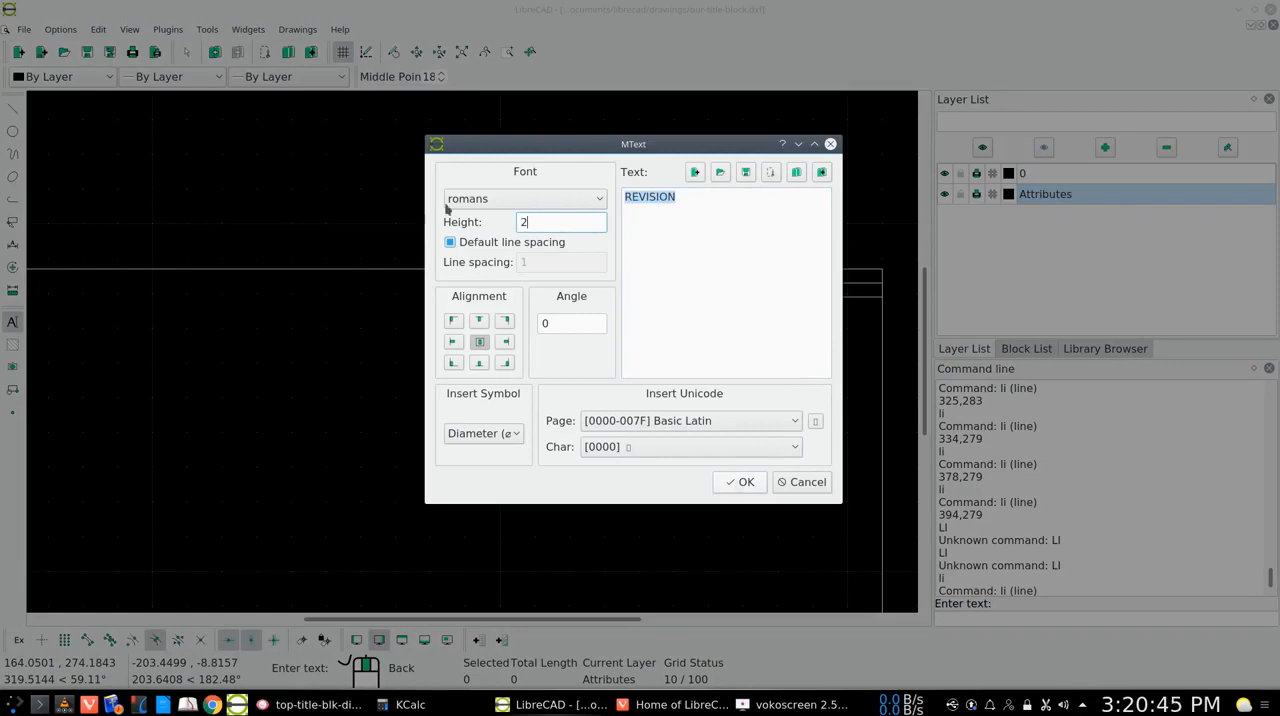
{"action": "left_click", "coordinate": [743, 484]}
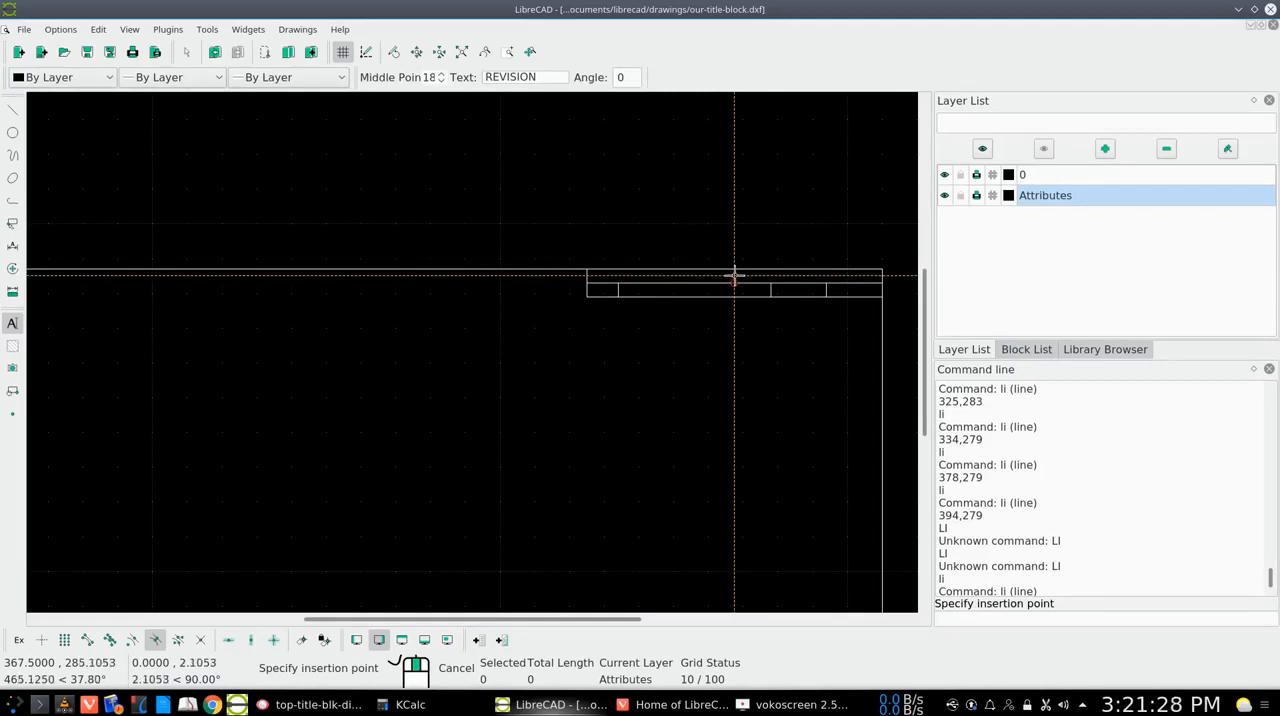
{"action": "left_click", "coordinate": [734, 276]}
{"action": "right_click", "coordinate": [734, 276]}
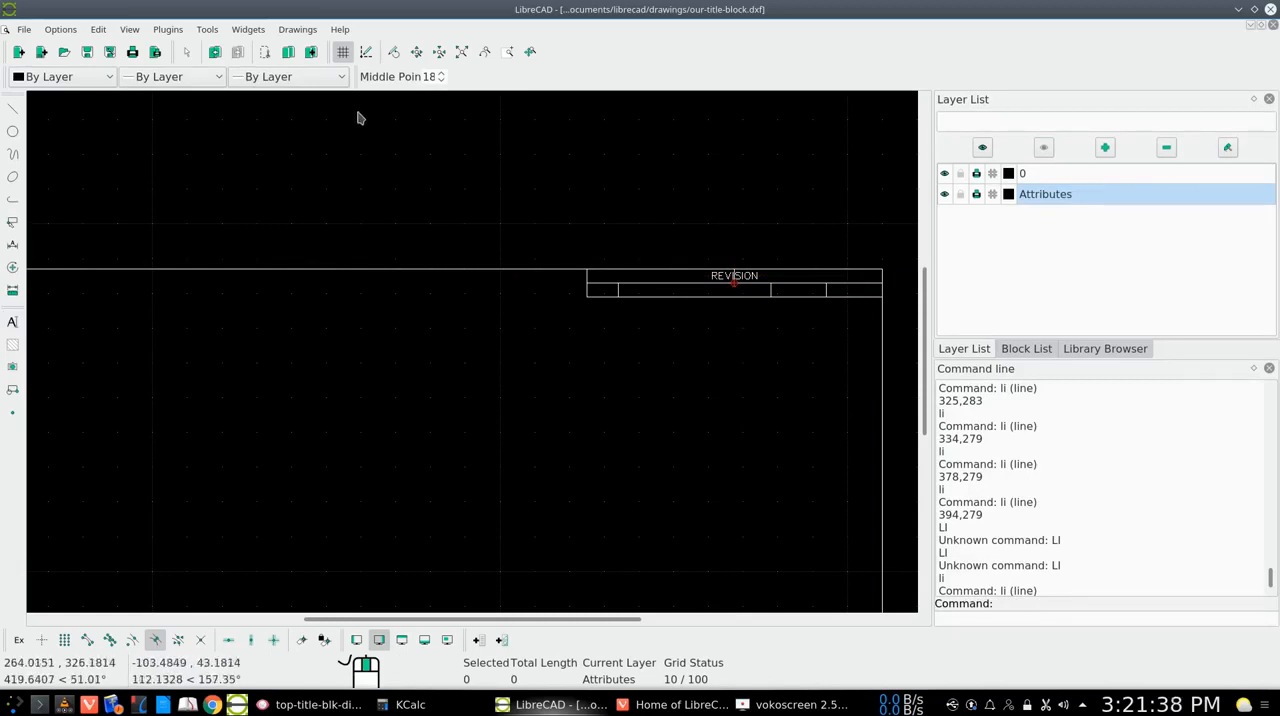
Delete the vertical guide line that runs through the REVISION text in the block's top row
{"action": "left_click", "coordinate": [417, 53]}
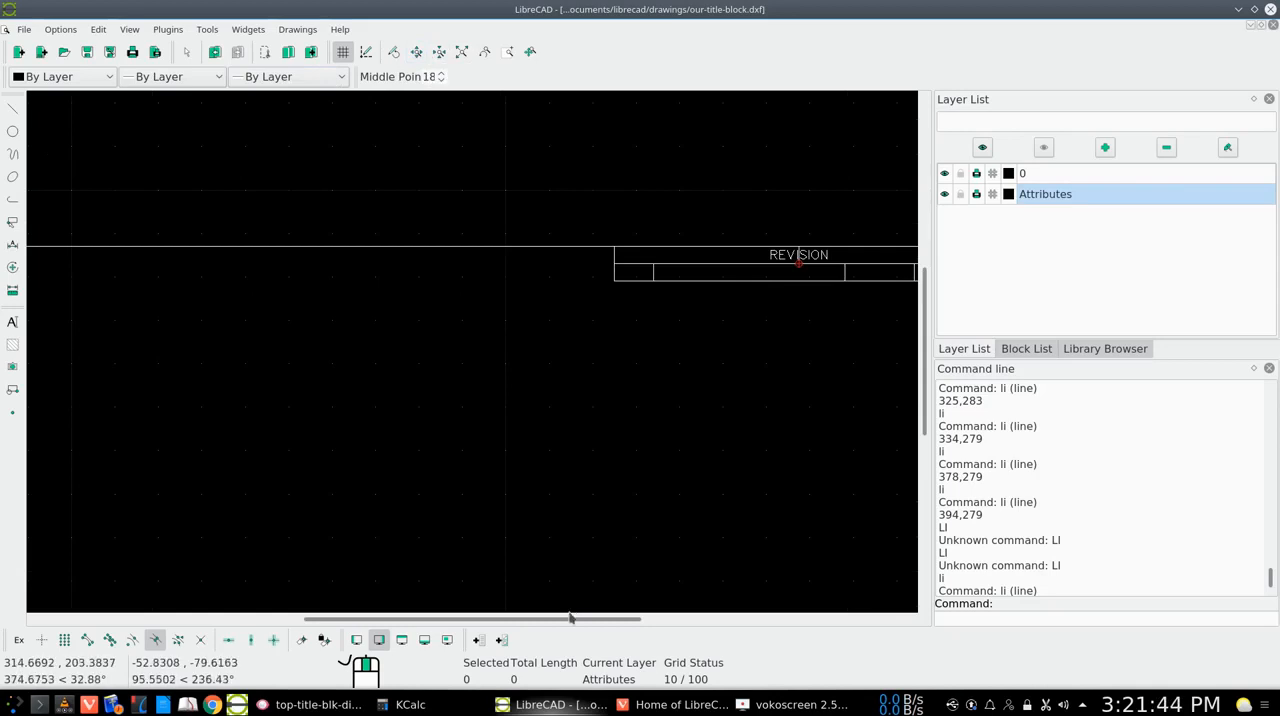
{"action": "left_click_drag", "start_coordinate": [571, 617], "coordinate": [641, 621]}
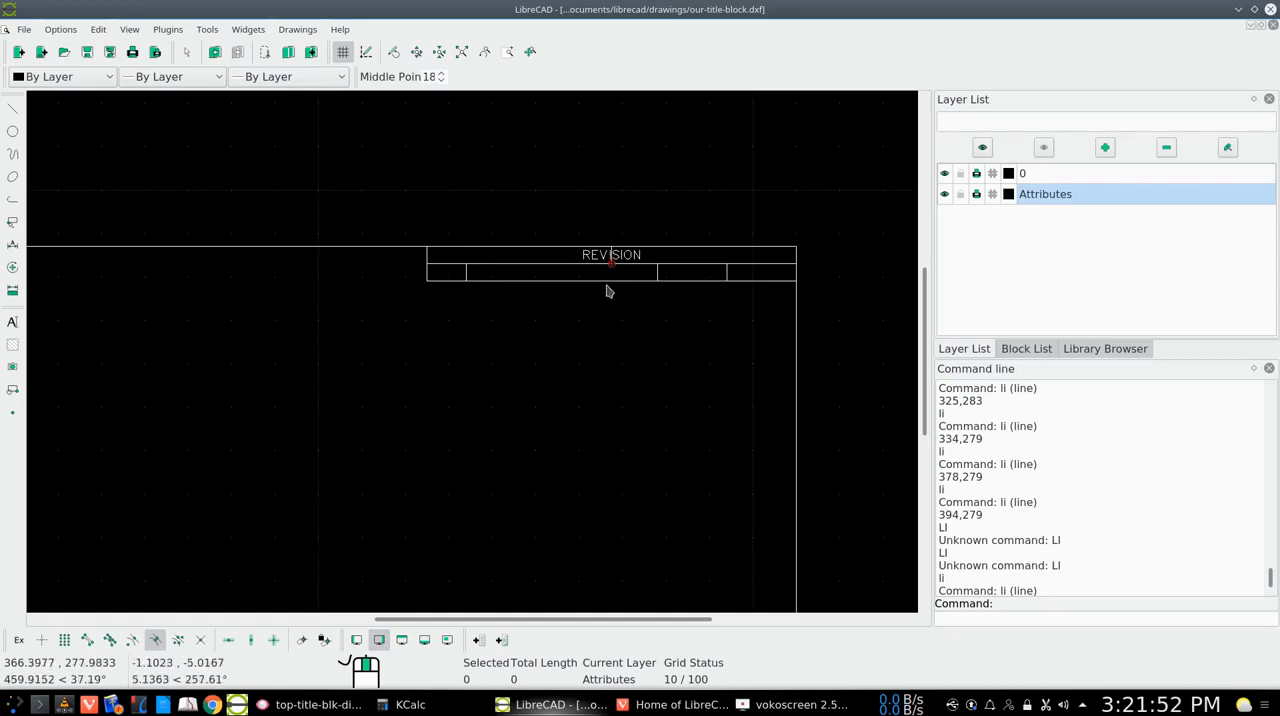
{"action": "left_click", "coordinate": [507, 52]}
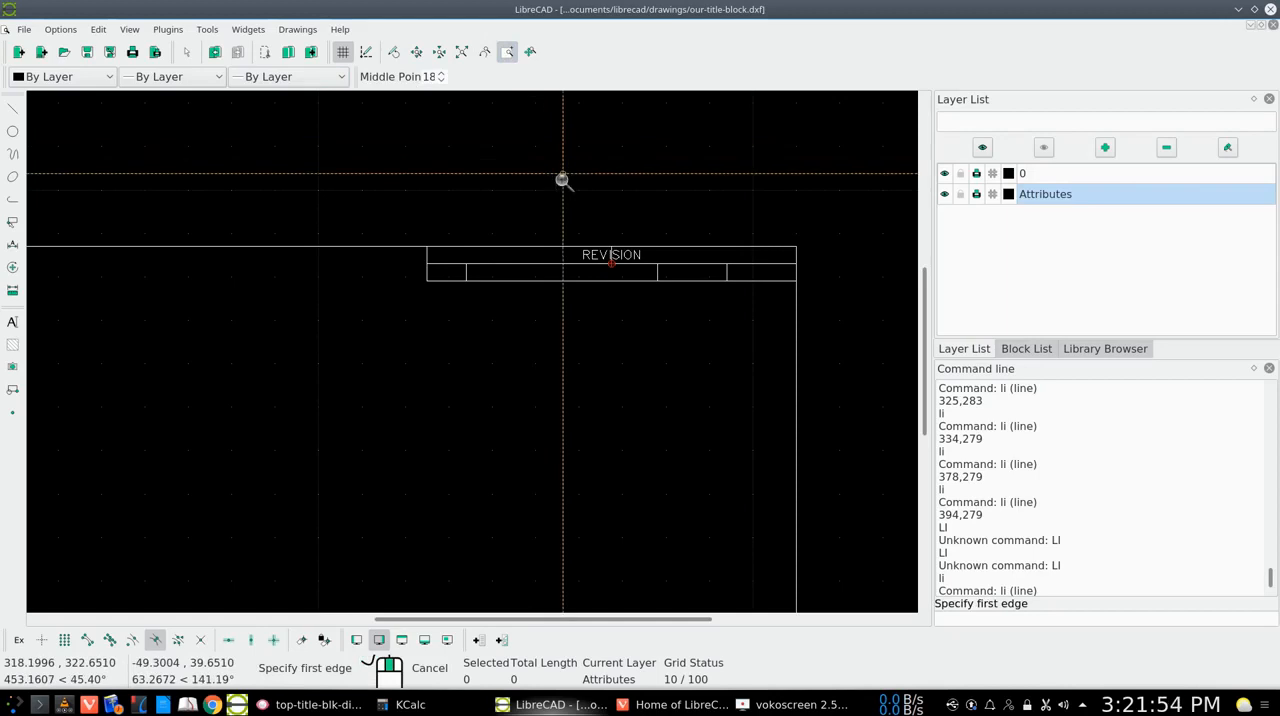
{"action": "left_click", "coordinate": [683, 199]}
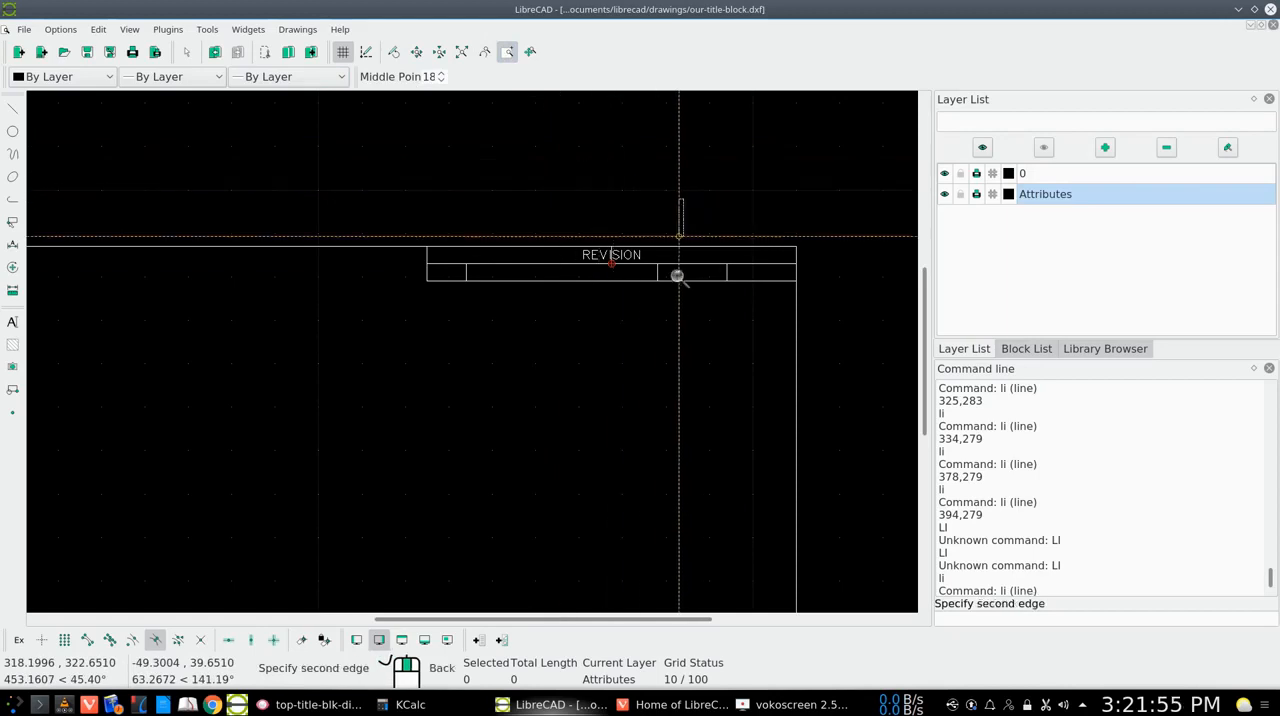
{"action": "left_click", "coordinate": [526, 303]}
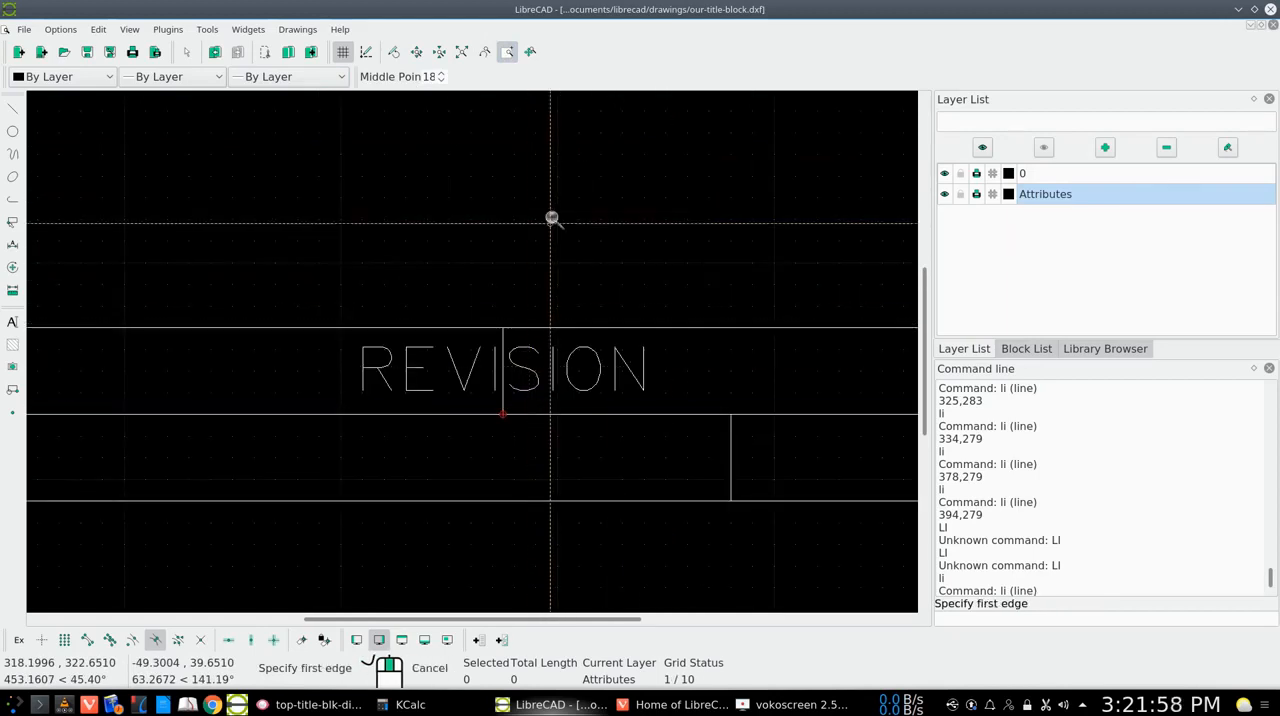
{"action": "key", "text": "Escape"}
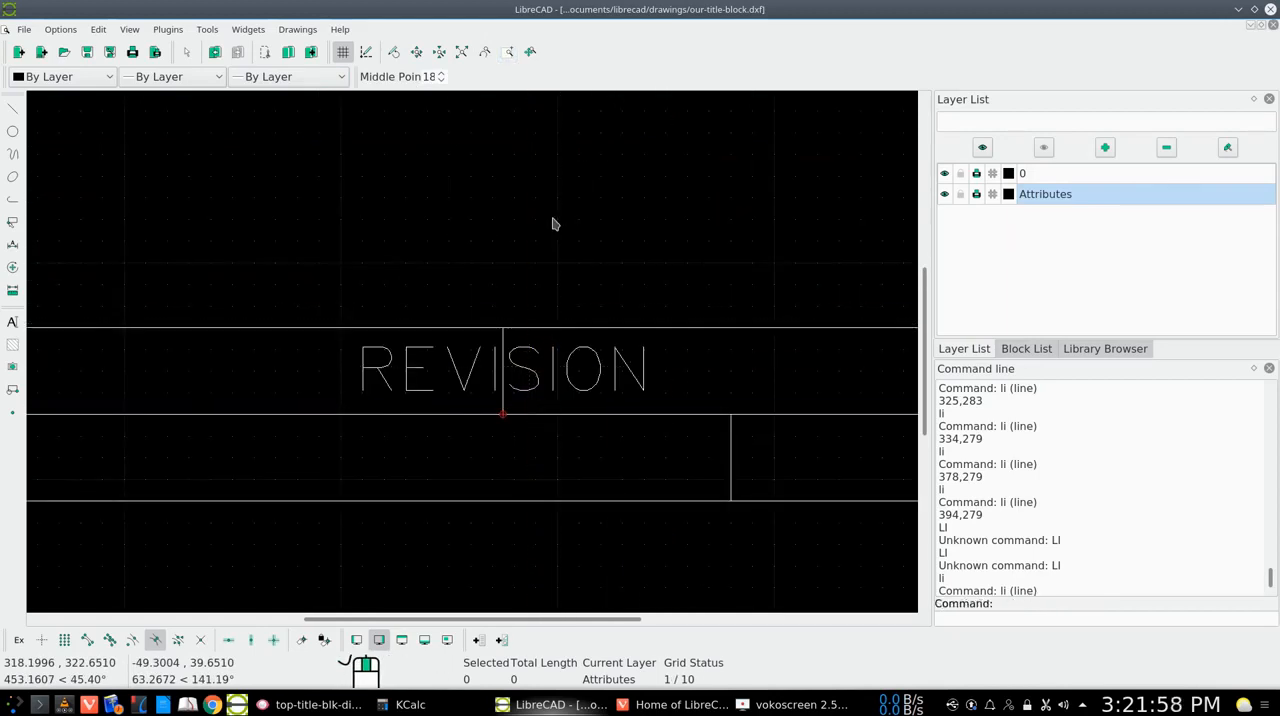
{"action": "left_click", "coordinate": [503, 407]}
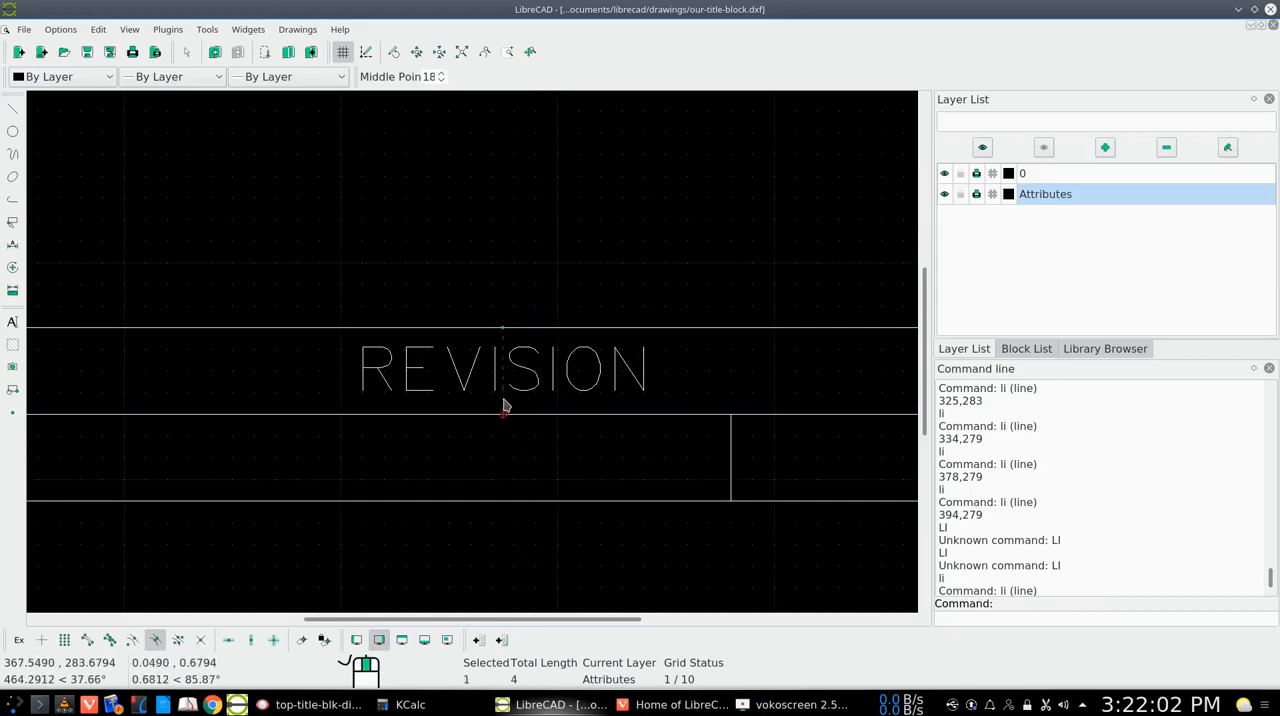
{"action": "key", "text": "Delete"}
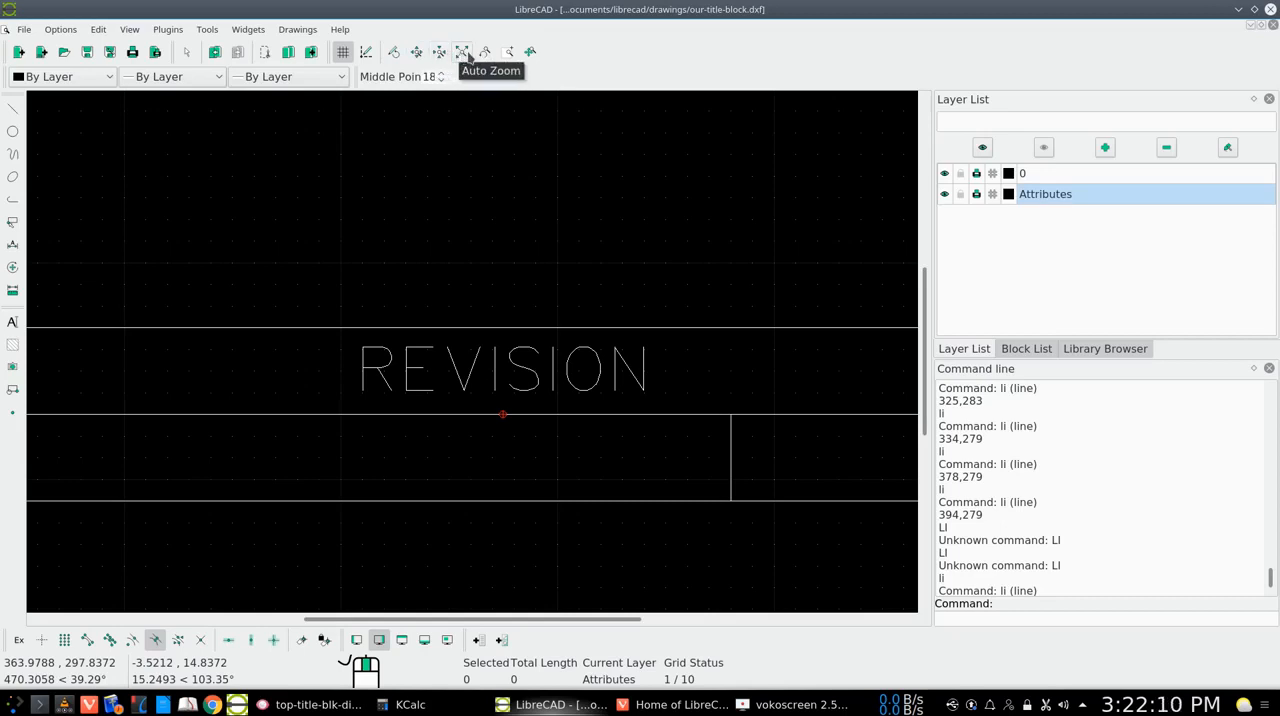
Consult top-title-blk-dimensions.png in Gwenview, then return to LibreCAD and draw a vertical line from 329.5,287 down to the revision block's bottom line
{"action": "left_click", "coordinate": [481, 55]}
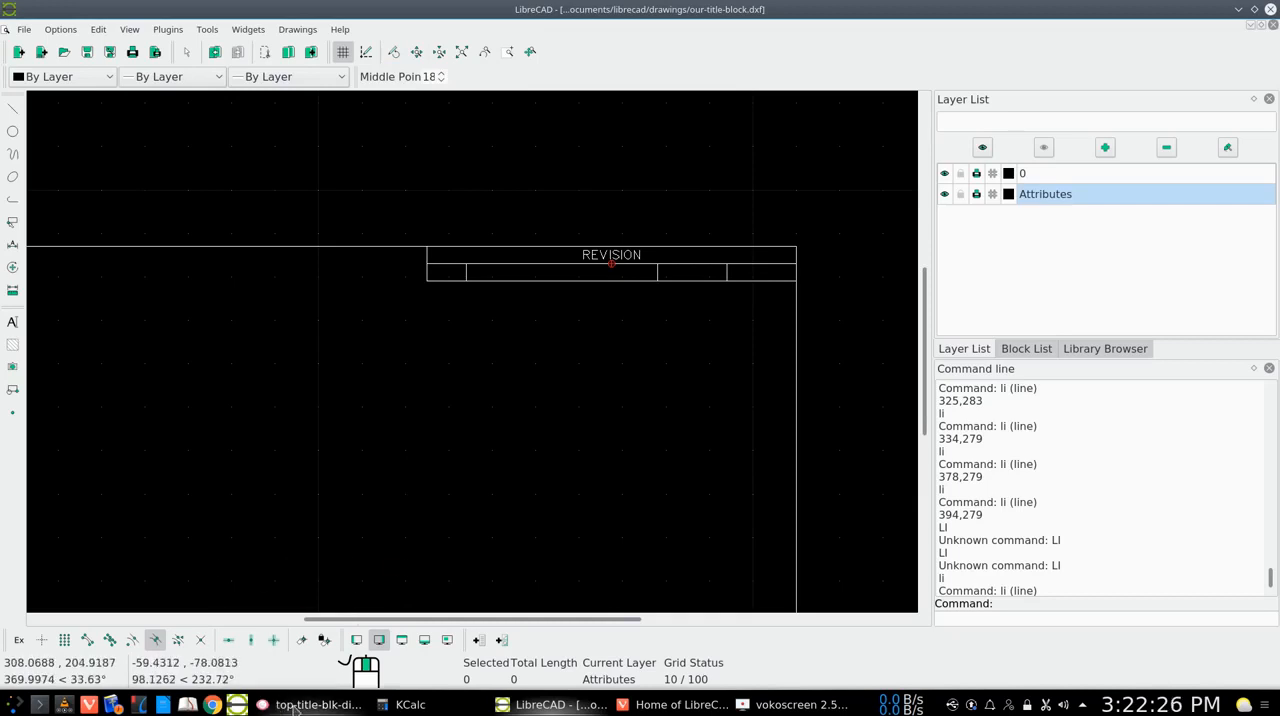
{"action": "mouse_move", "coordinate": [295, 705]}
{"action": "left_click", "coordinate": [306, 640]}
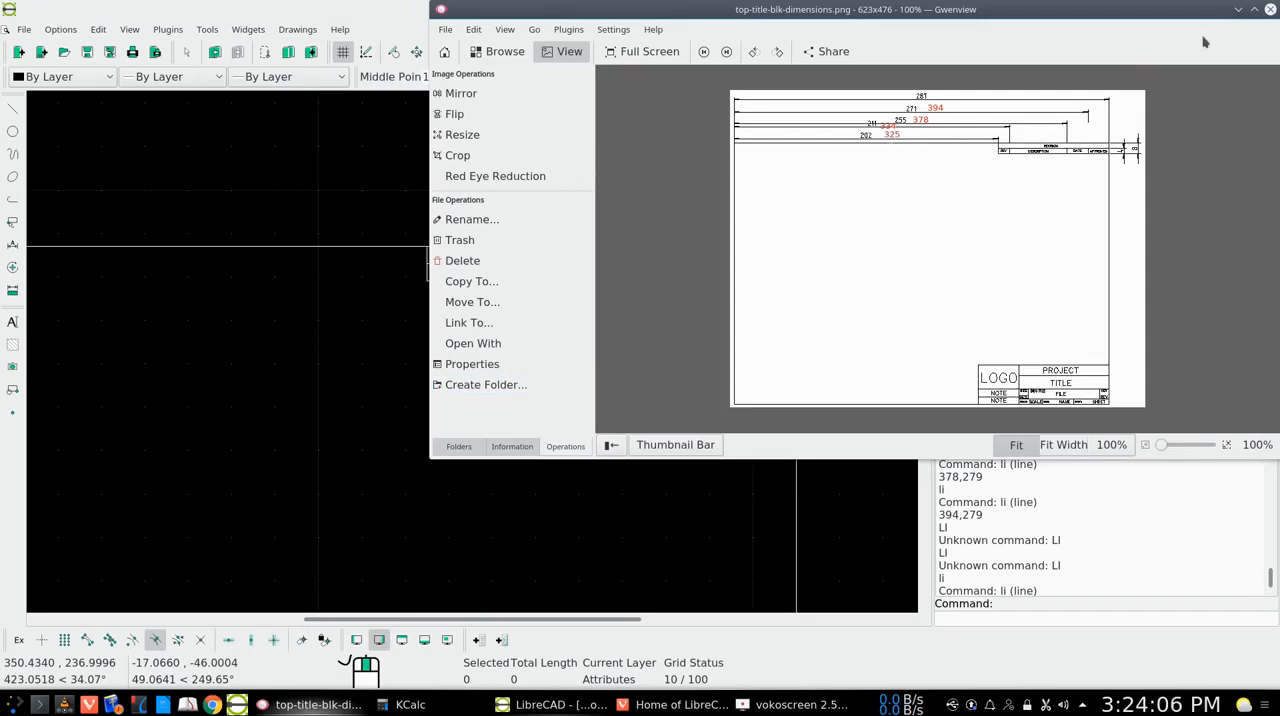
{"action": "left_click", "coordinate": [1237, 10]}
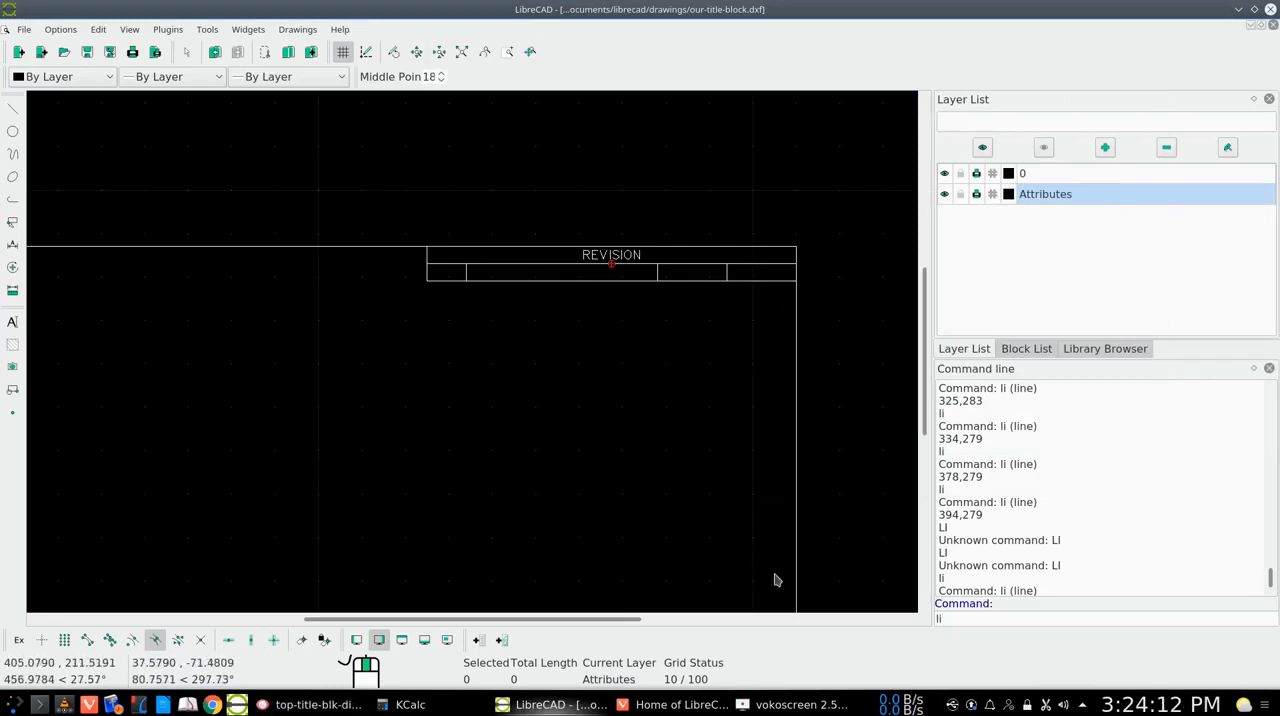
{"action": "key", "text": "Return"}
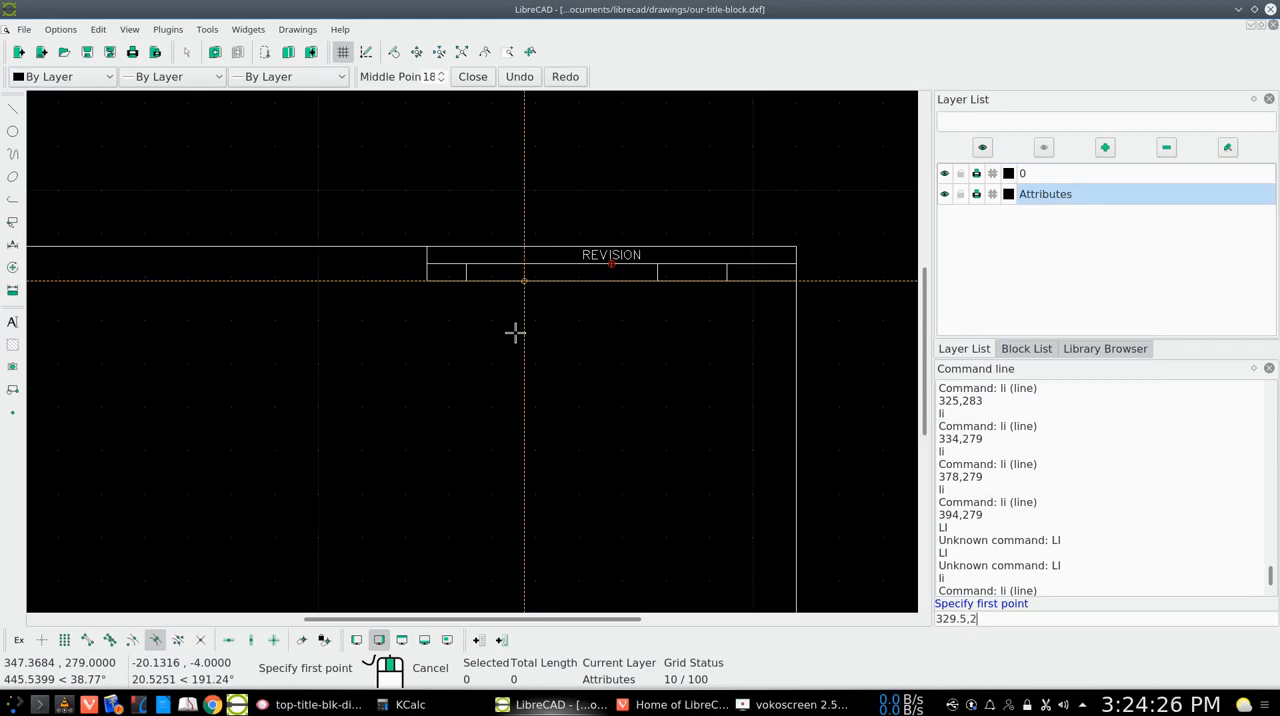
{"action": "type", "text": "3"}
{"action": "key", "text": "Return"}
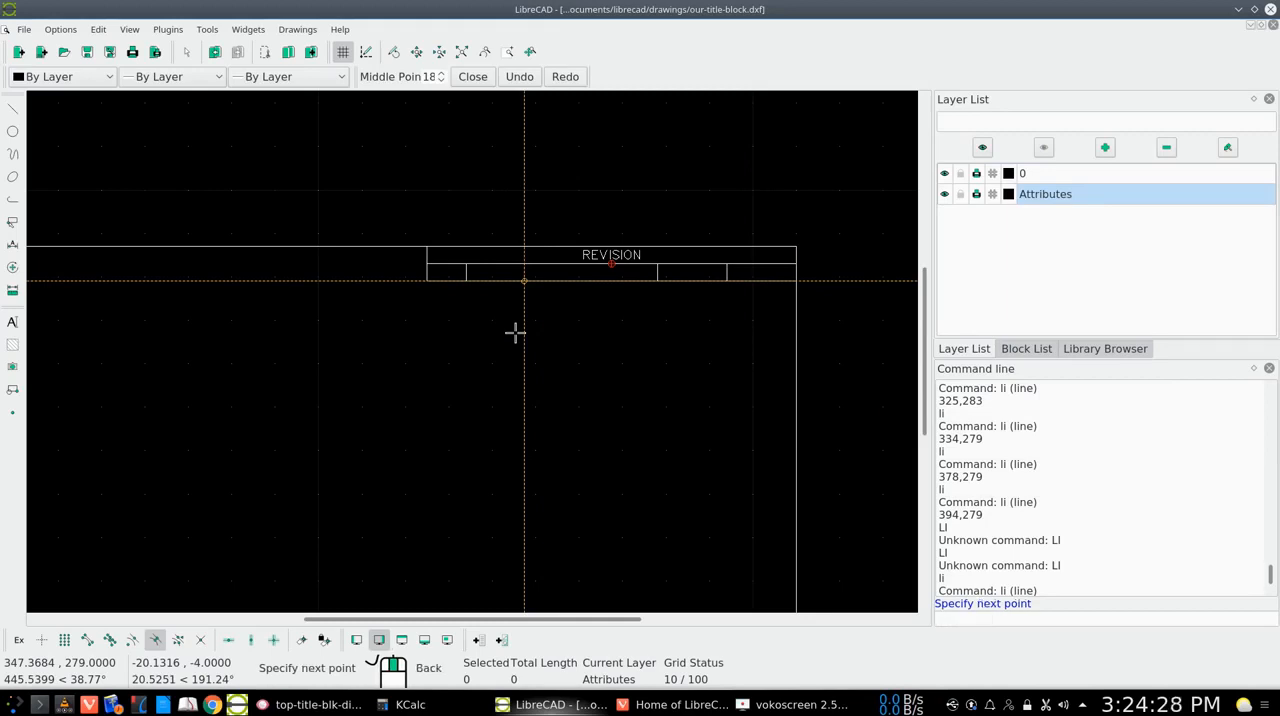
{"action": "left_click", "coordinate": [446, 281]}
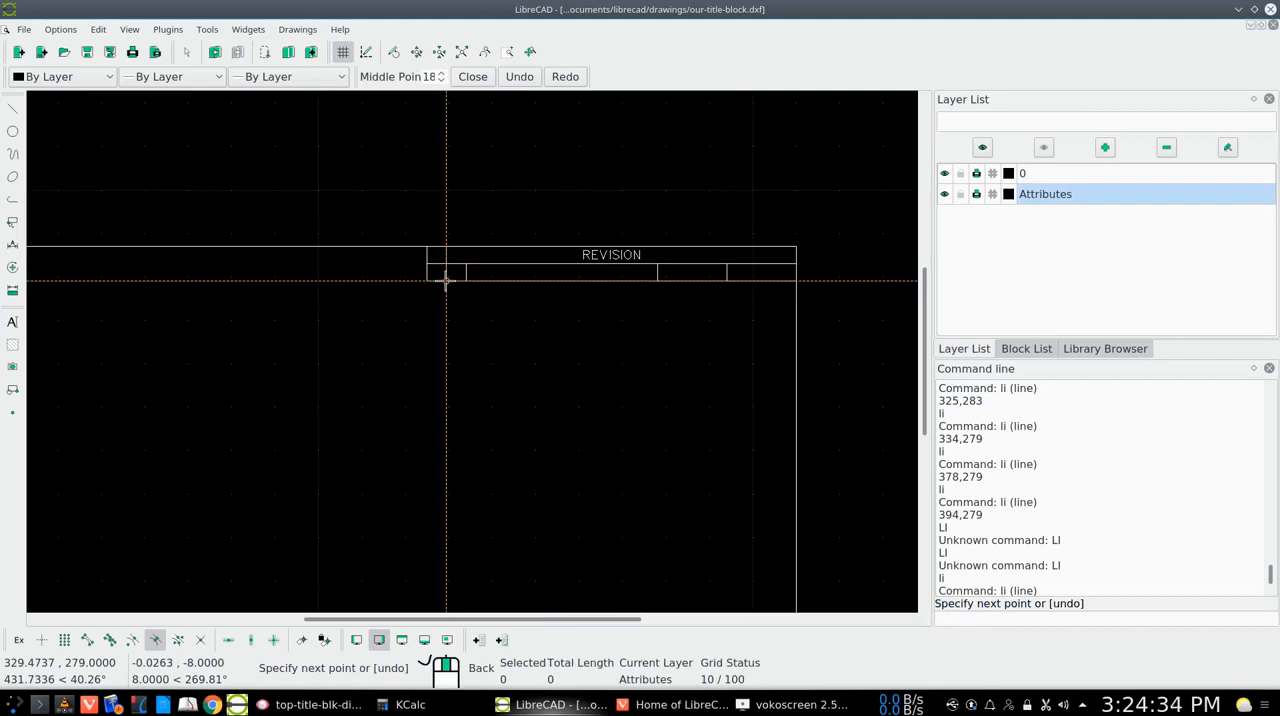
{"action": "right_click", "coordinate": [445, 280]}
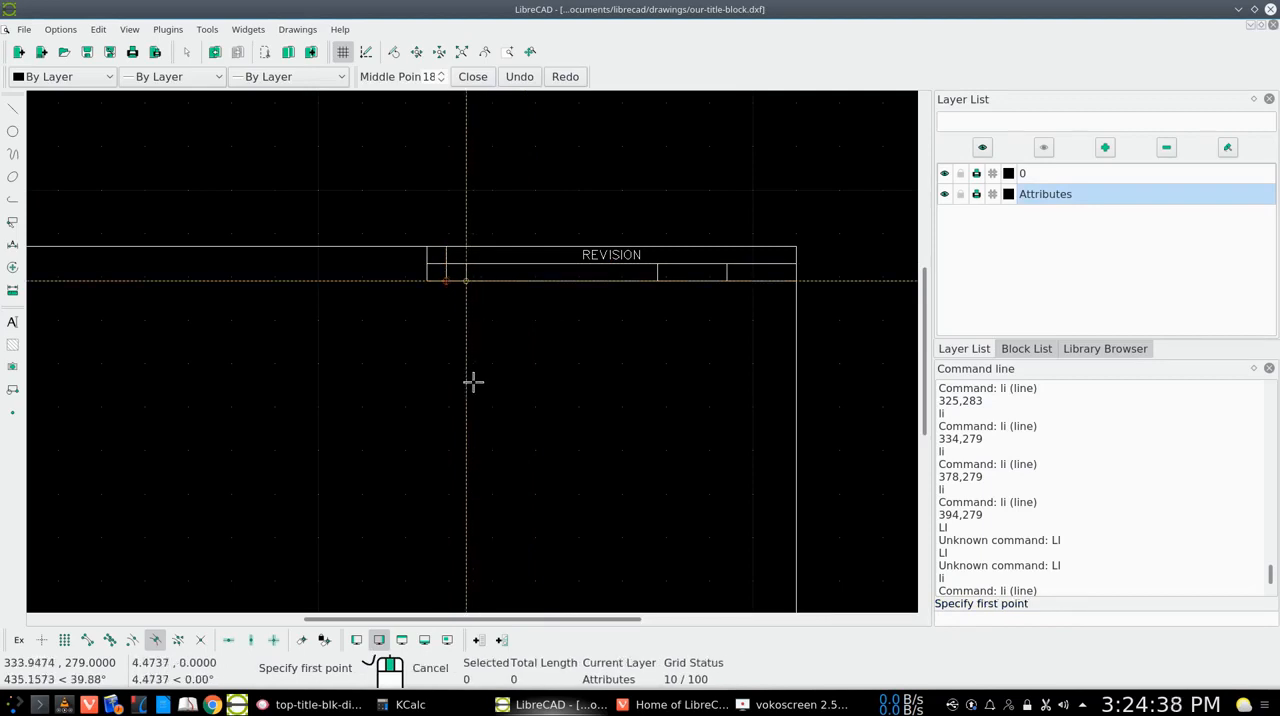
{"action": "right_click", "coordinate": [522, 368]}
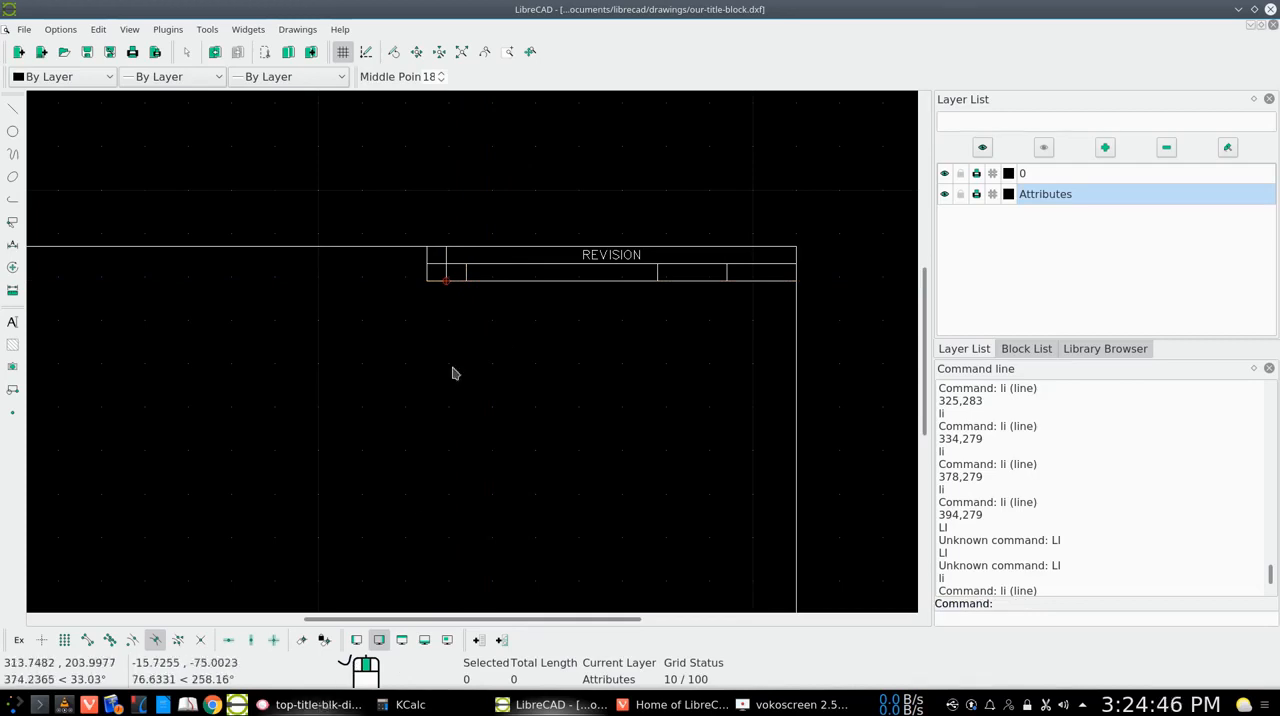
Check the column dimensions in the reference image again and draw a vertical line from 356,287 down to the block's bottom line at 356,279
{"action": "key", "text": "alt+Tab"}
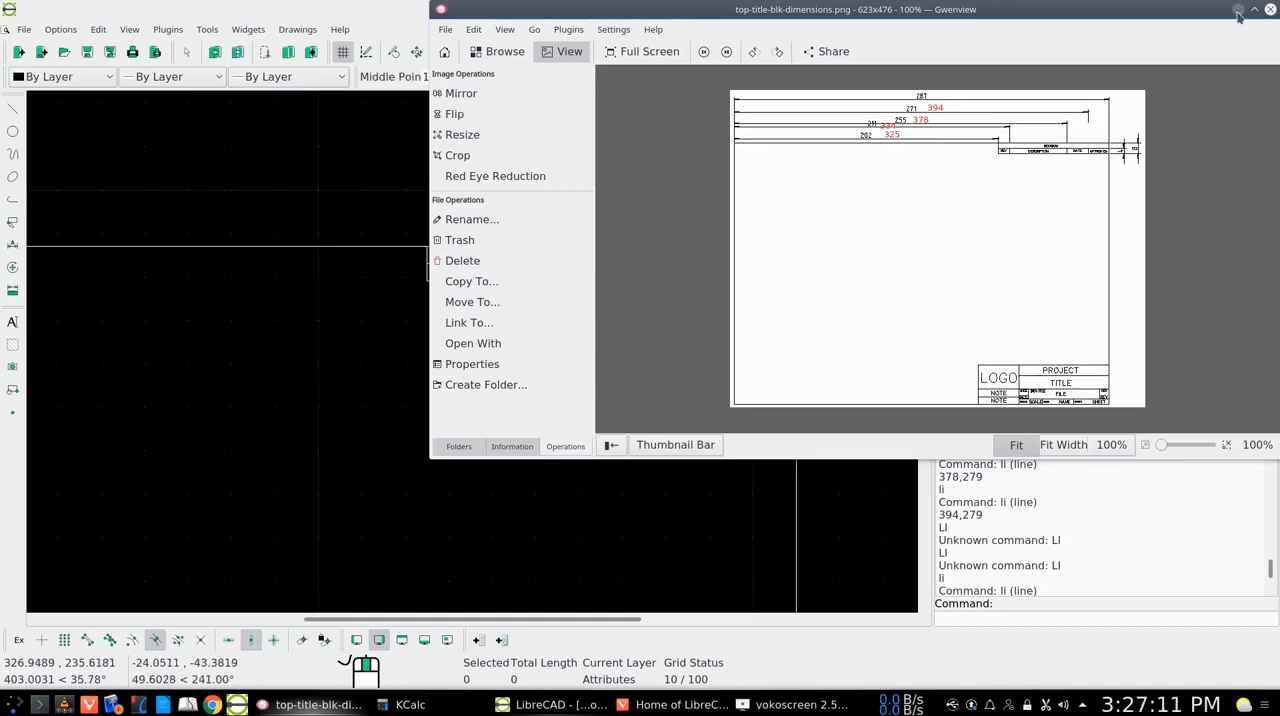
{"action": "left_click", "coordinate": [1238, 9]}
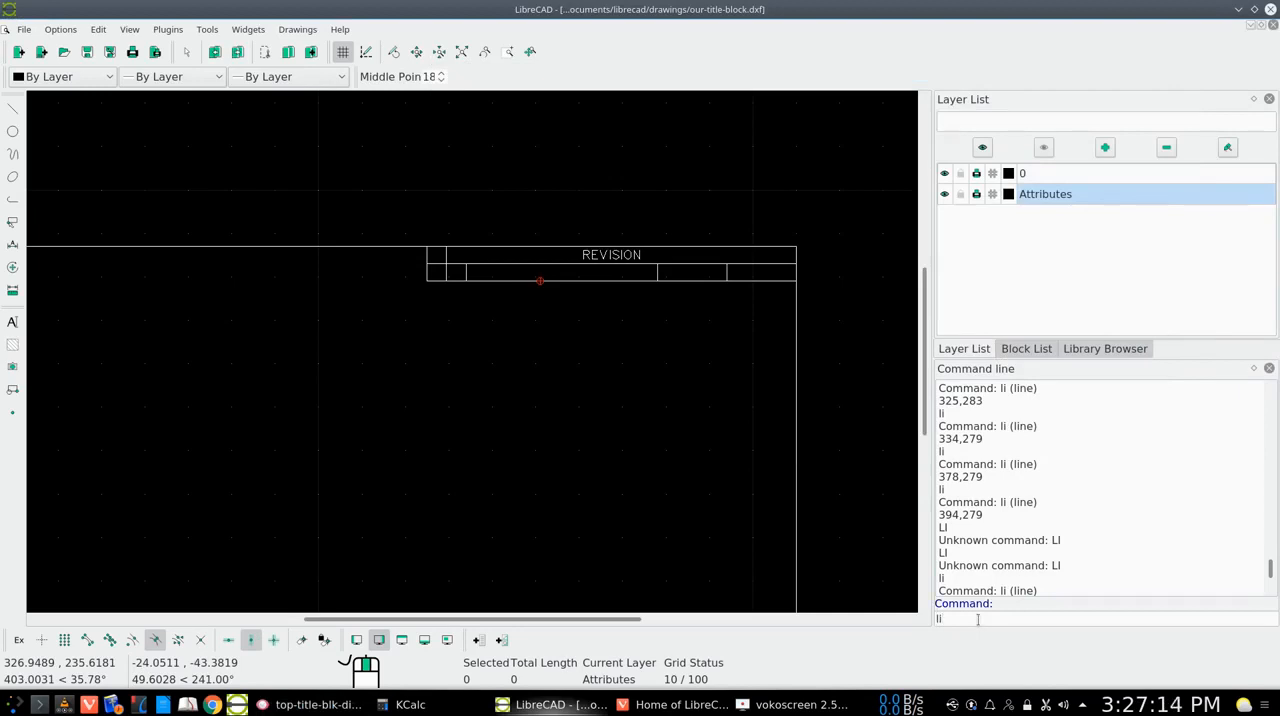
{"action": "key", "text": "Return"}
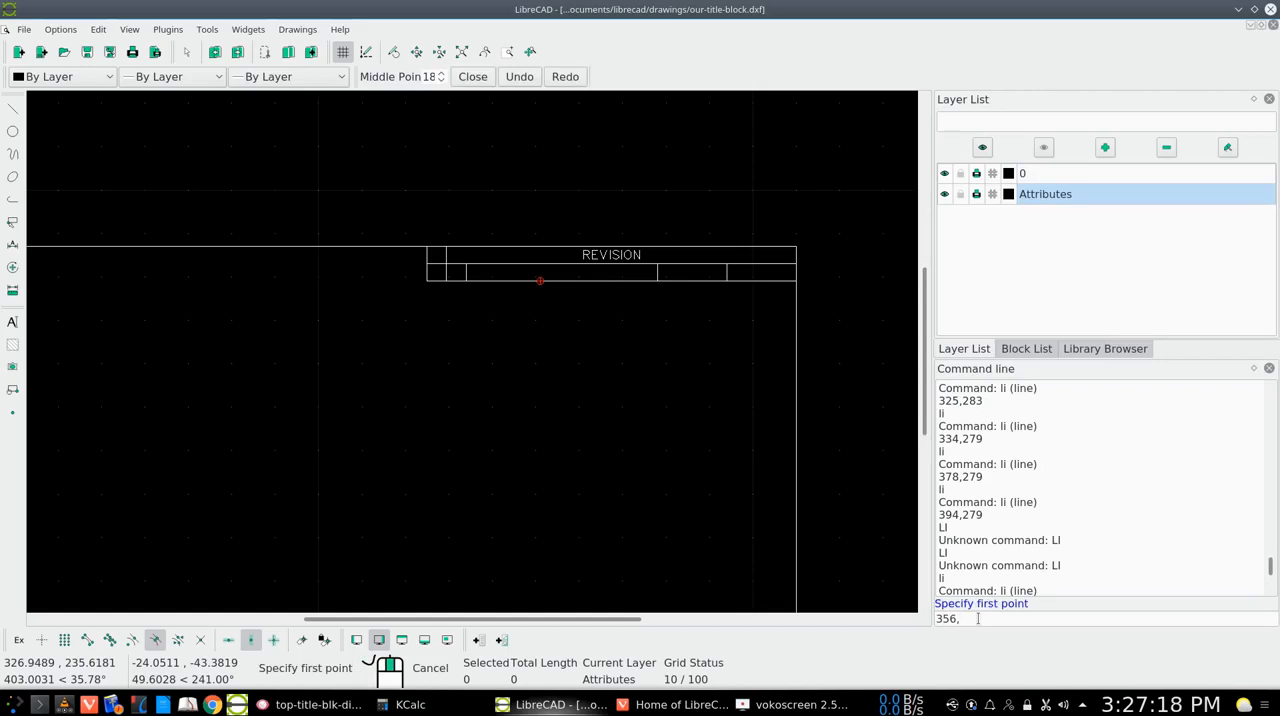
{"action": "type", "text": "356,287"}
{"action": "key", "text": "Return"}
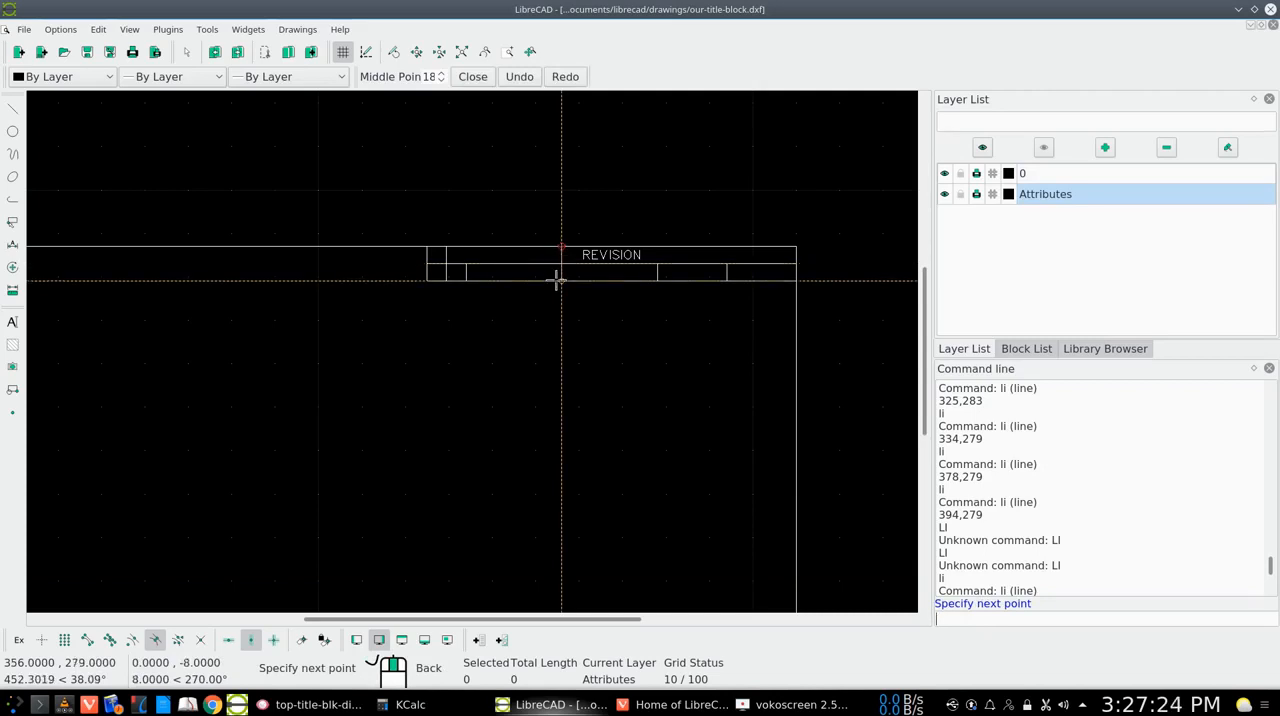
{"action": "left_click", "coordinate": [560, 281]}
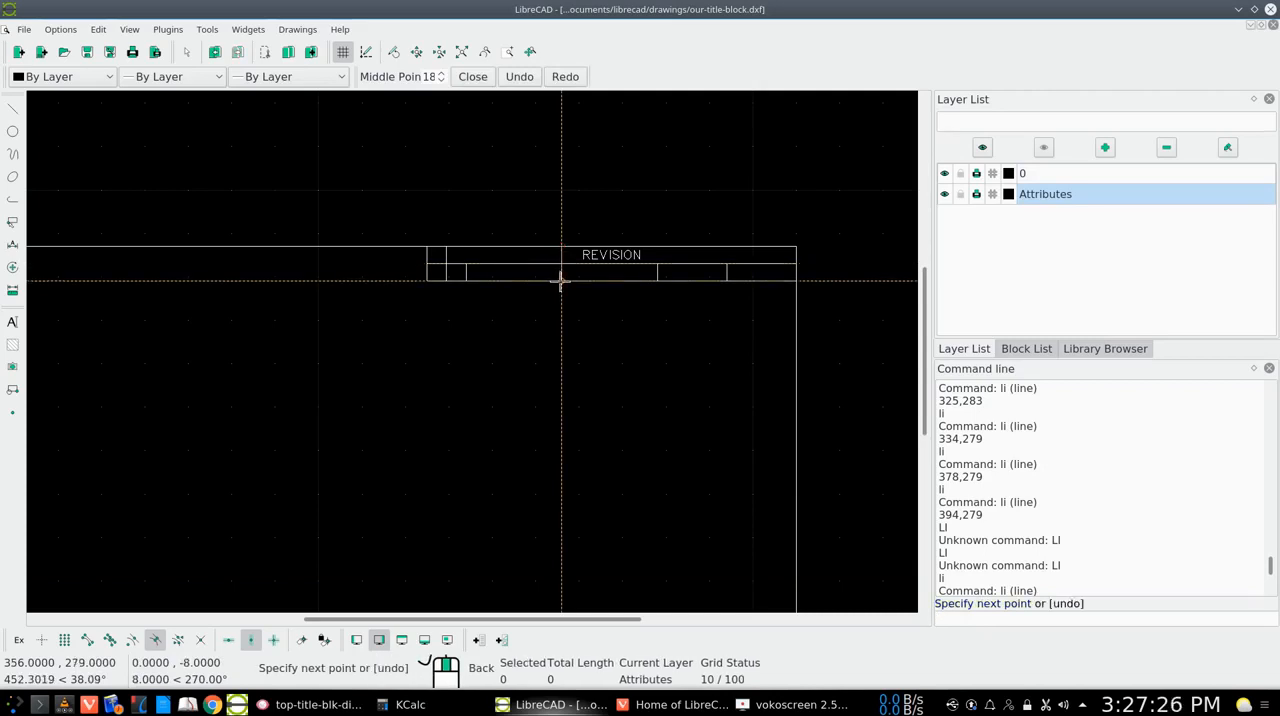
{"action": "right_click", "coordinate": [560, 280]}
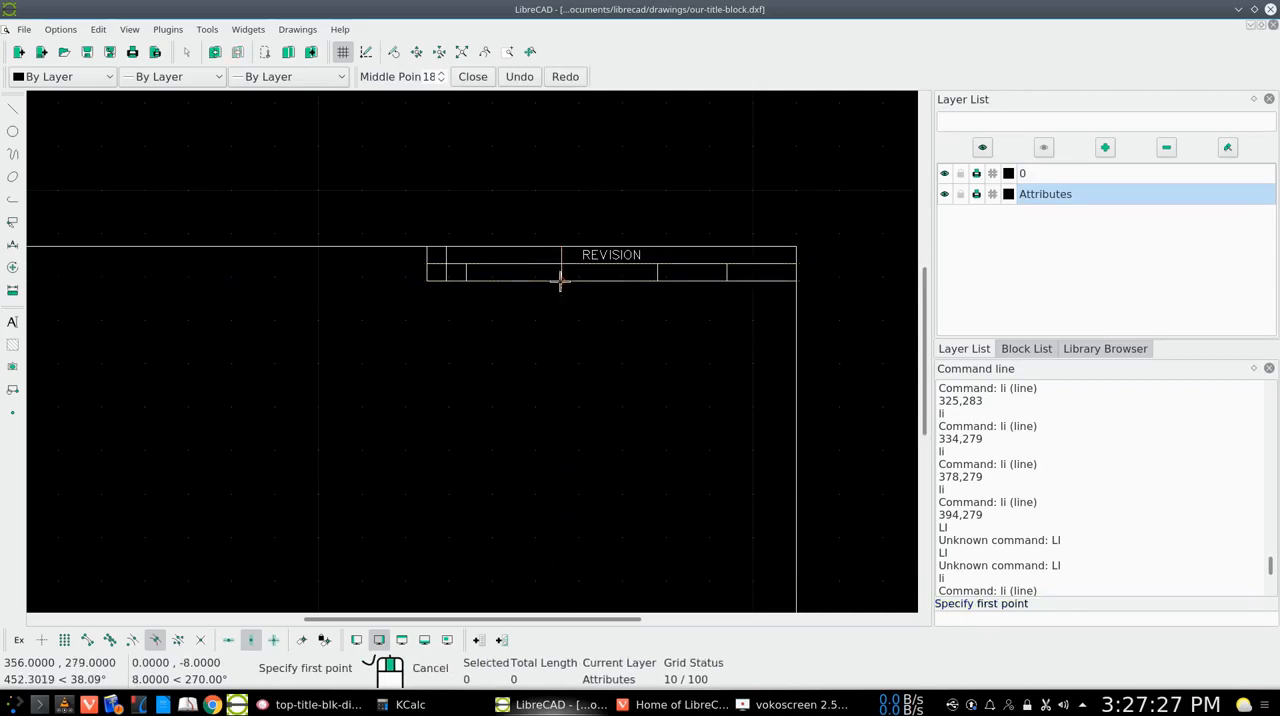
{"action": "right_click", "coordinate": [564, 343]}
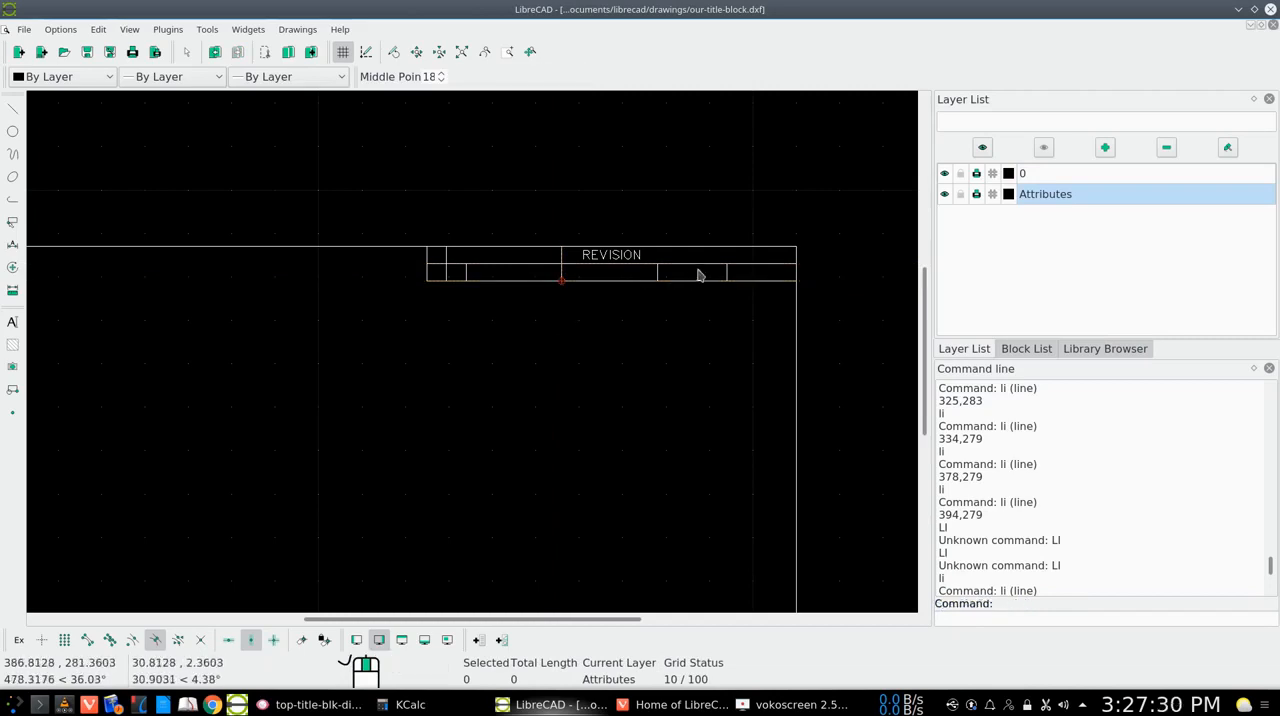
Check the column dimensions in the reference image and draw a vertical line from 386,287 down to the revision block's bottom line at 386,279
{"action": "left_click", "coordinate": [318, 706]}
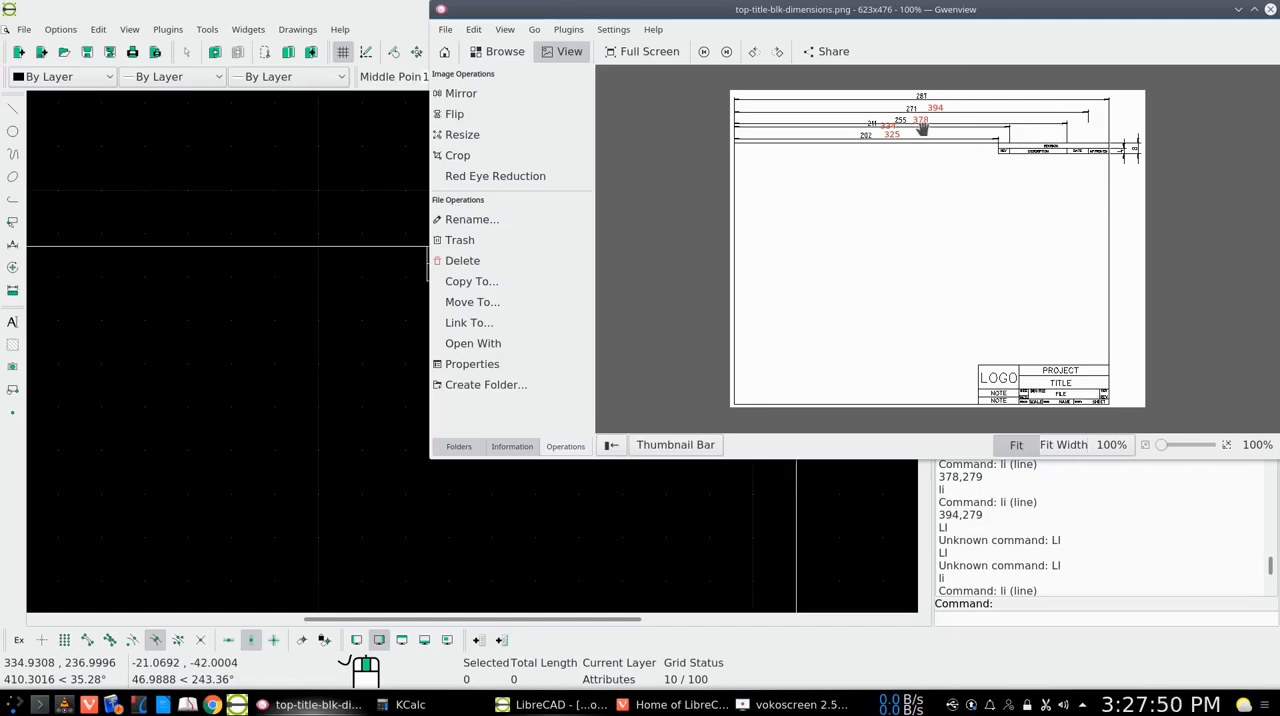
{"action": "left_click", "coordinate": [1239, 9]}
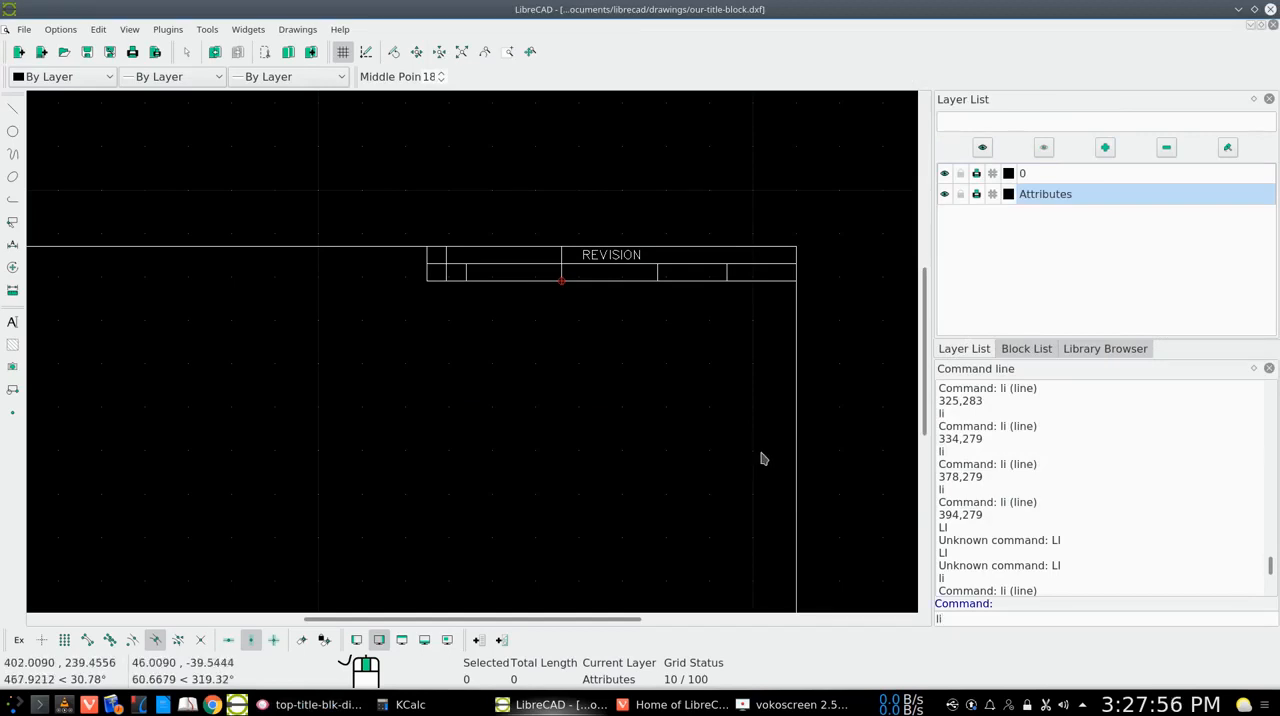
{"action": "key", "text": "Return"}
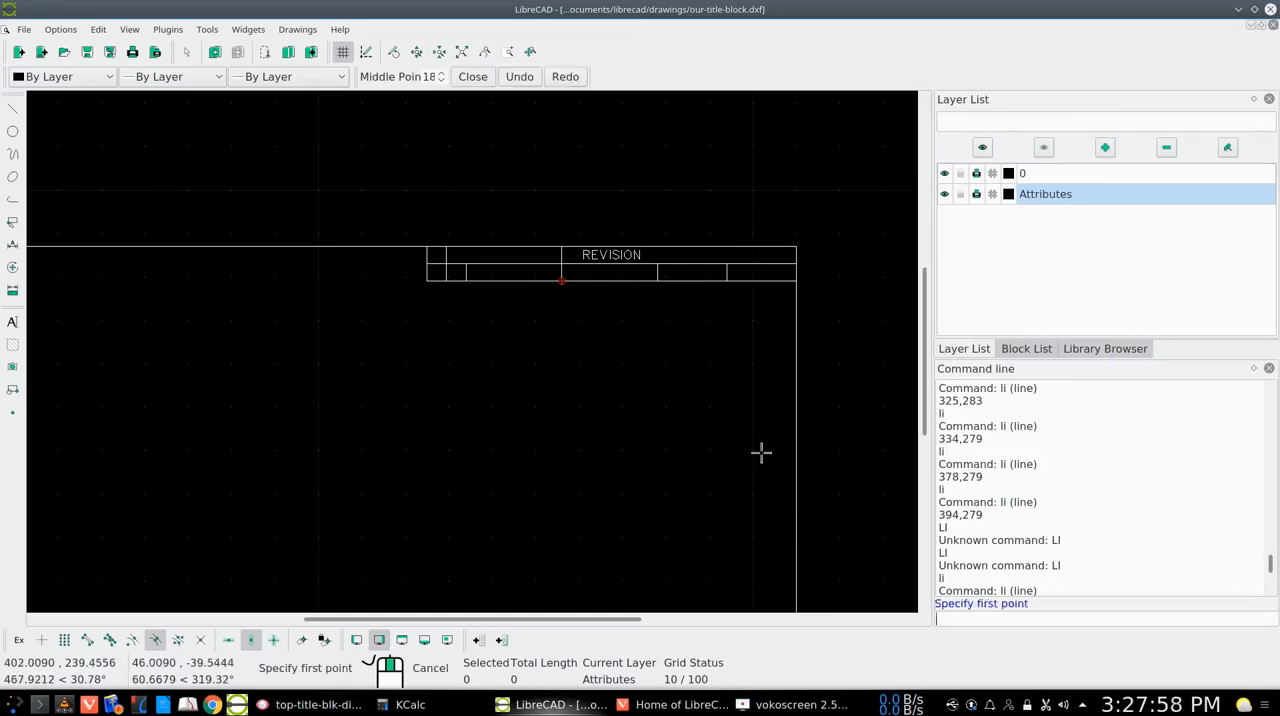
{"action": "type", "text": "386"}
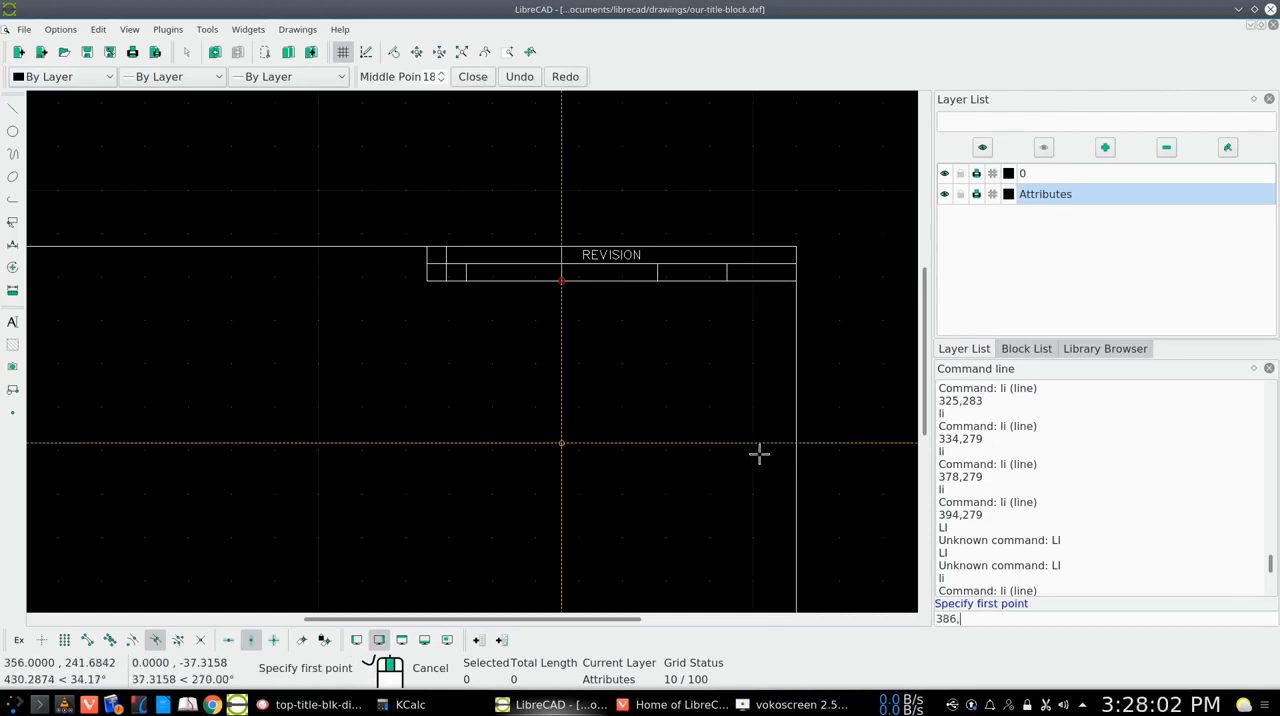
{"action": "type", "text": ",287"}
{"action": "key", "text": "Return"}
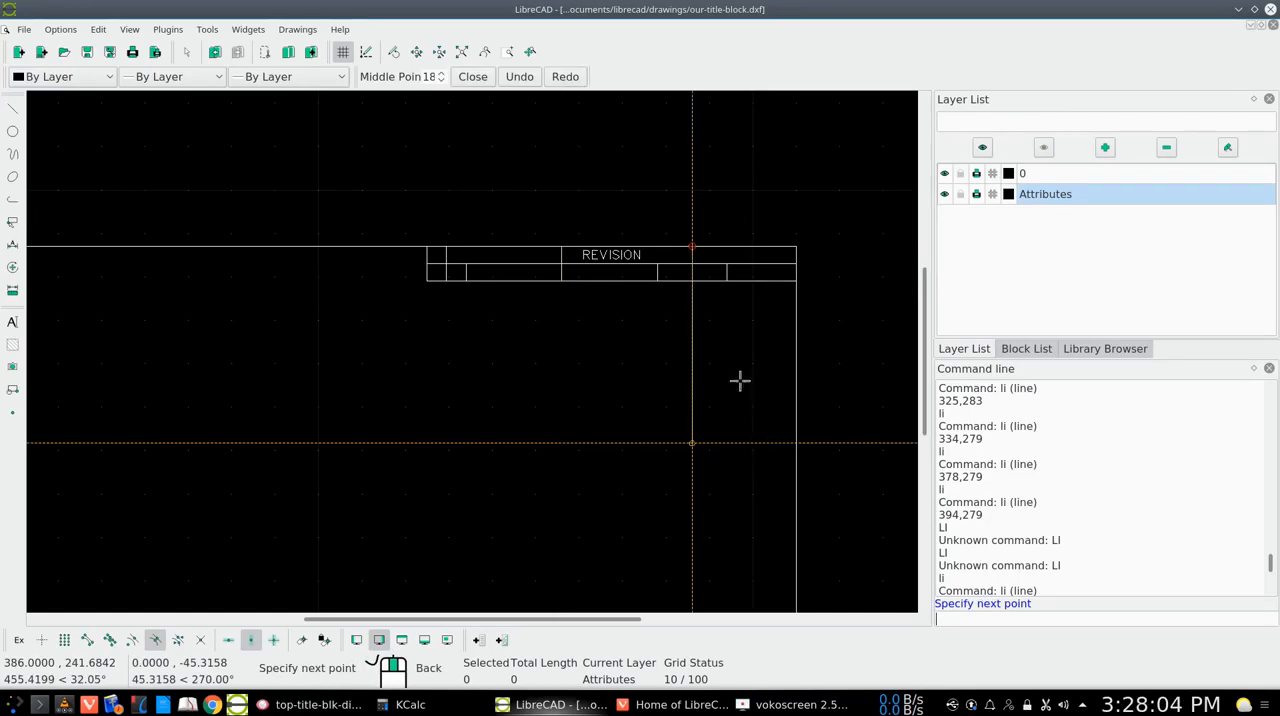
{"action": "left_click", "coordinate": [692, 281]}
{"action": "right_click", "coordinate": [692, 281]}
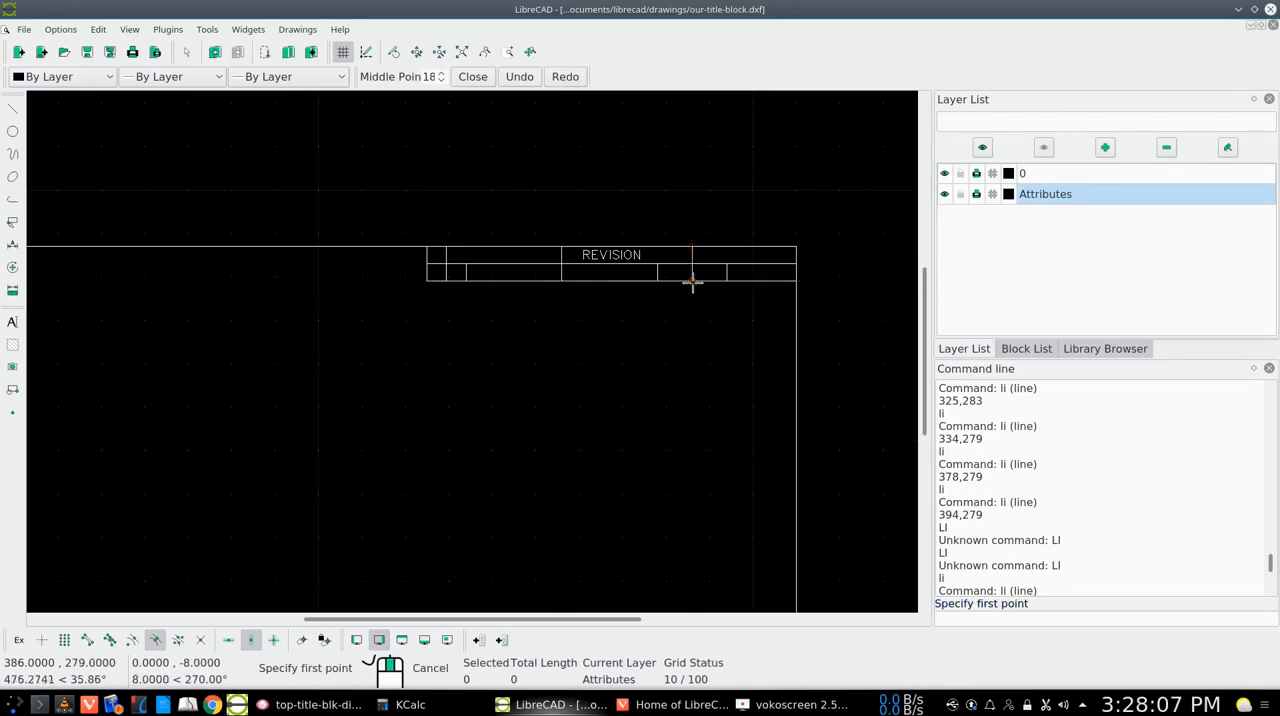
{"action": "right_click", "coordinate": [703, 347]}
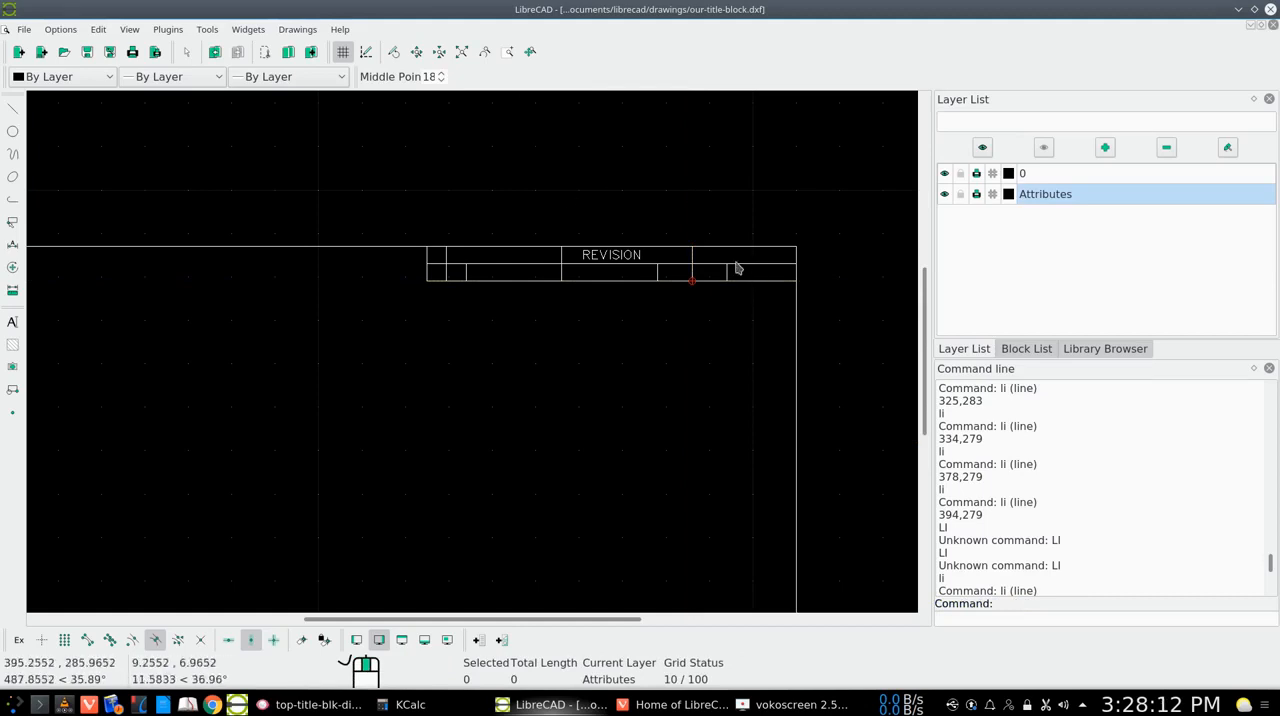
Consult the dimensions image again and draw a vertical line from 402,287 down to the revision block's bottom line at 402,279
{"action": "left_click", "coordinate": [296, 705]}
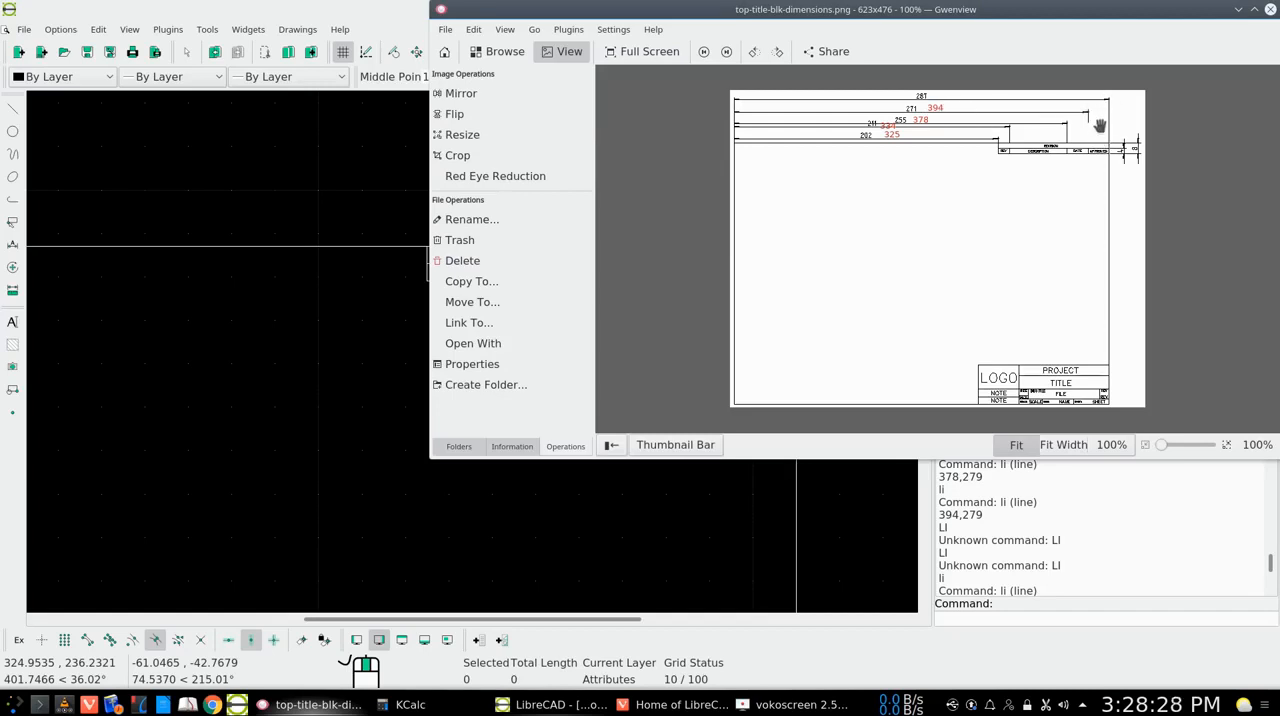
{"action": "left_click", "coordinate": [1237, 10]}
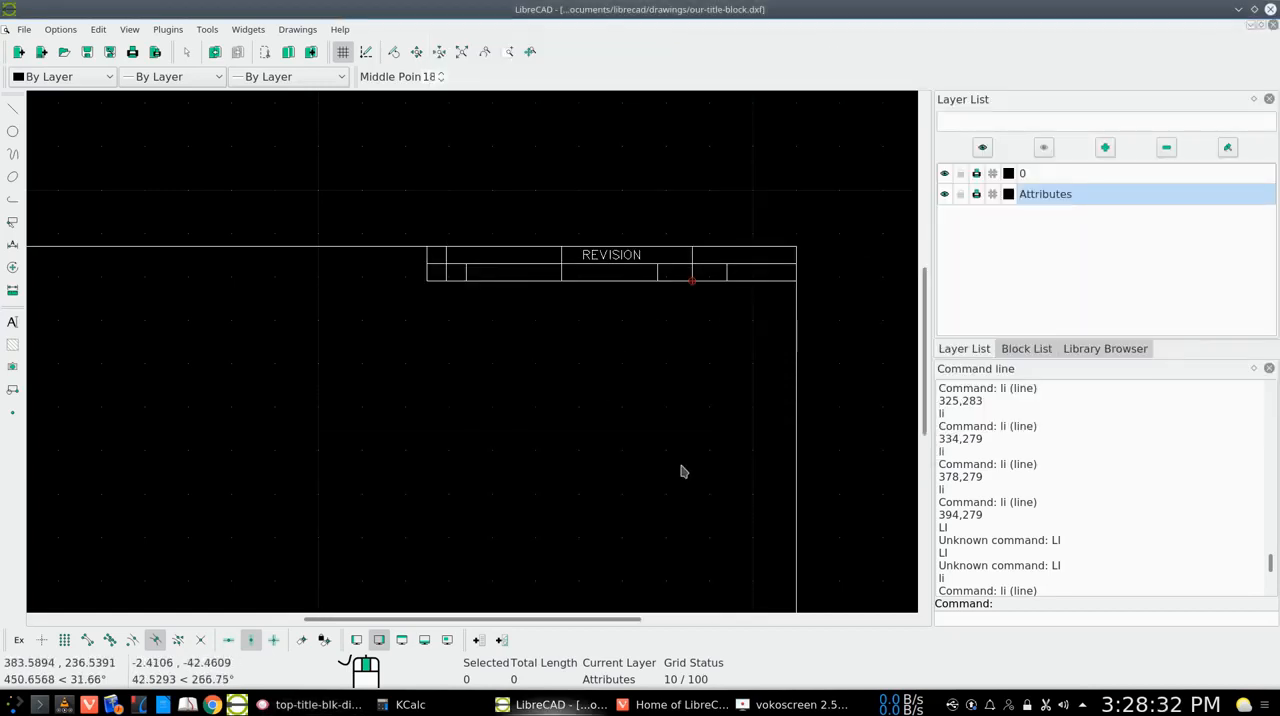
{"action": "type", "text": "li"}
{"action": "key", "text": "Return"}
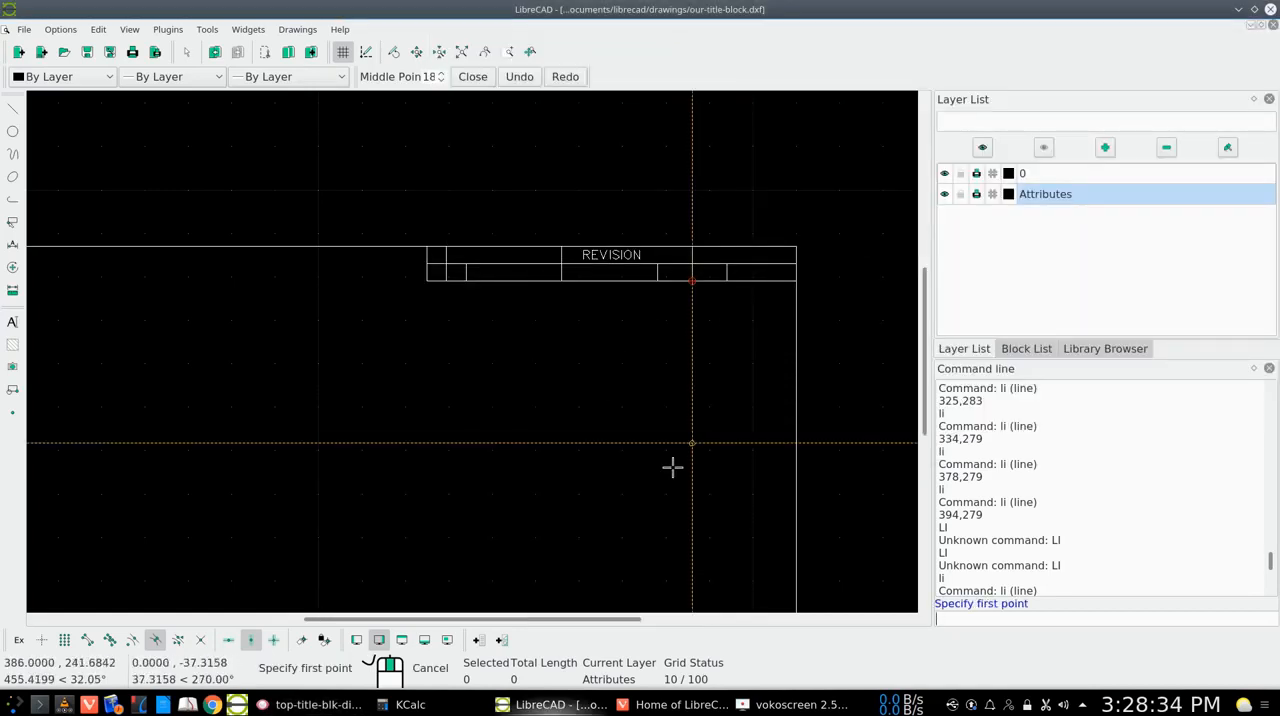
{"action": "type", "text": "40"}
{"action": "type", "text": "2,279"}
{"action": "key", "text": "Return"}
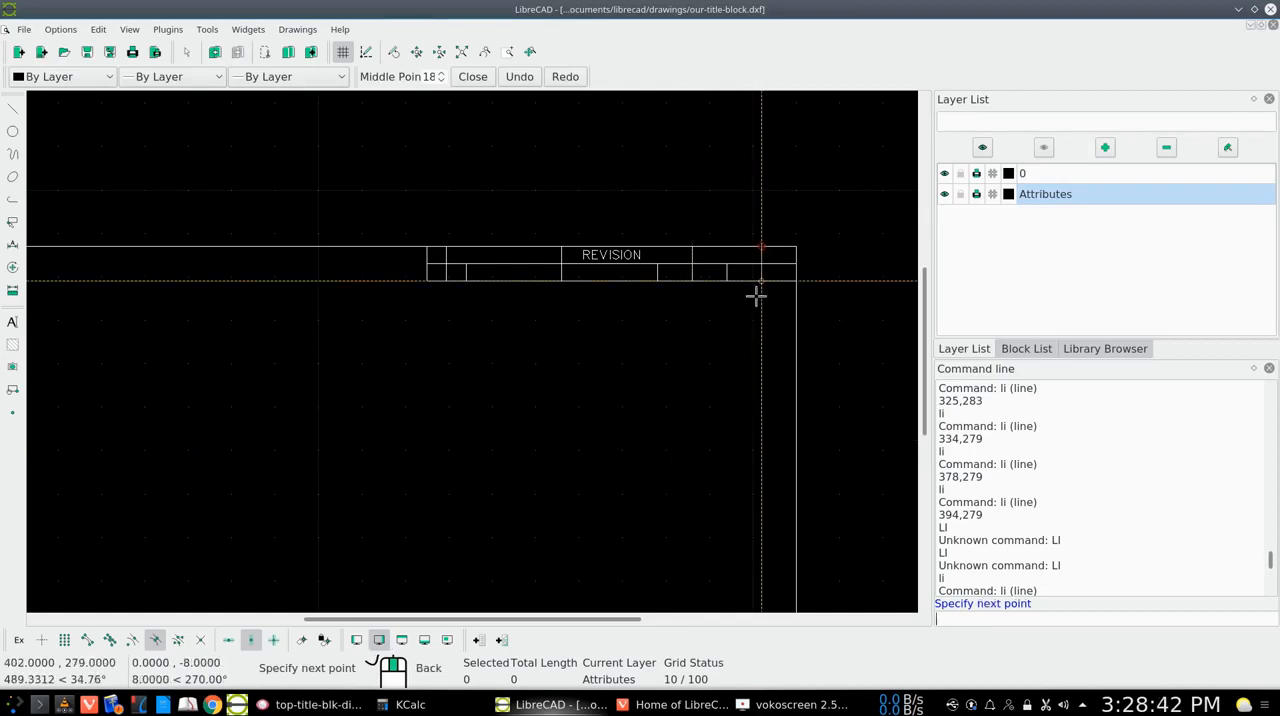
{"action": "left_click", "coordinate": [762, 283]}
{"action": "right_click", "coordinate": [763, 283]}
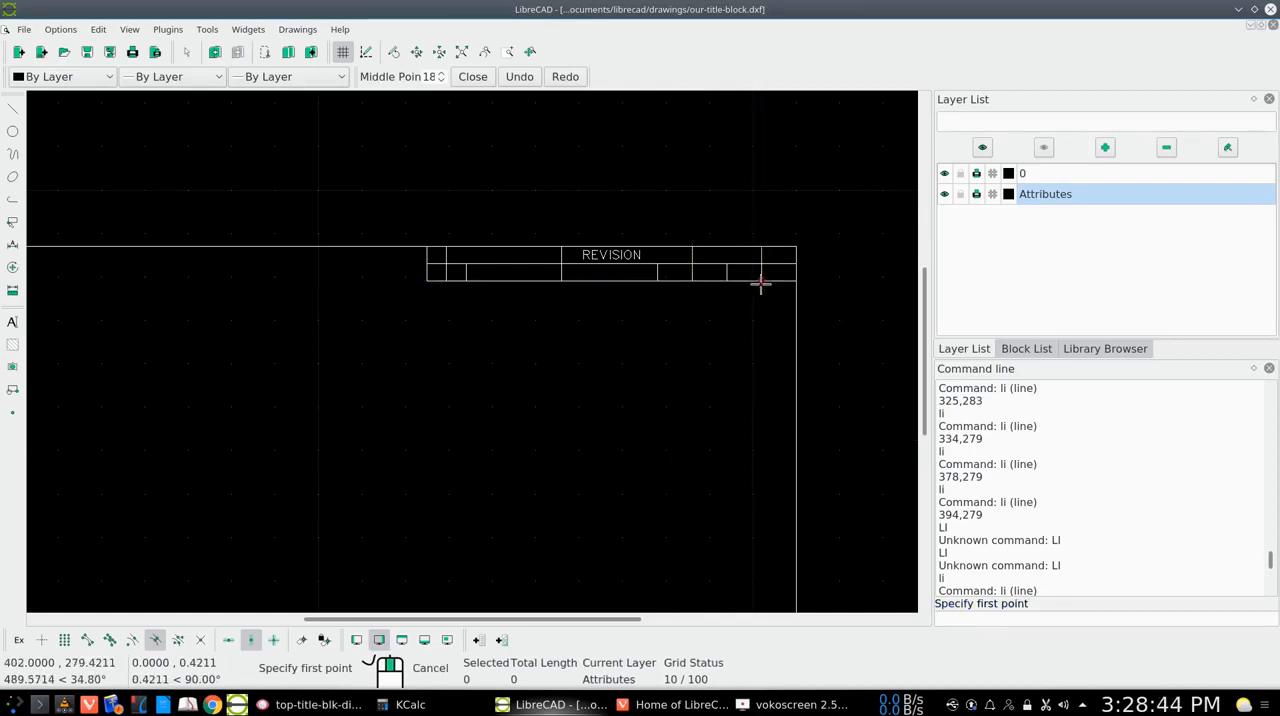
{"action": "right_click", "coordinate": [726, 424]}
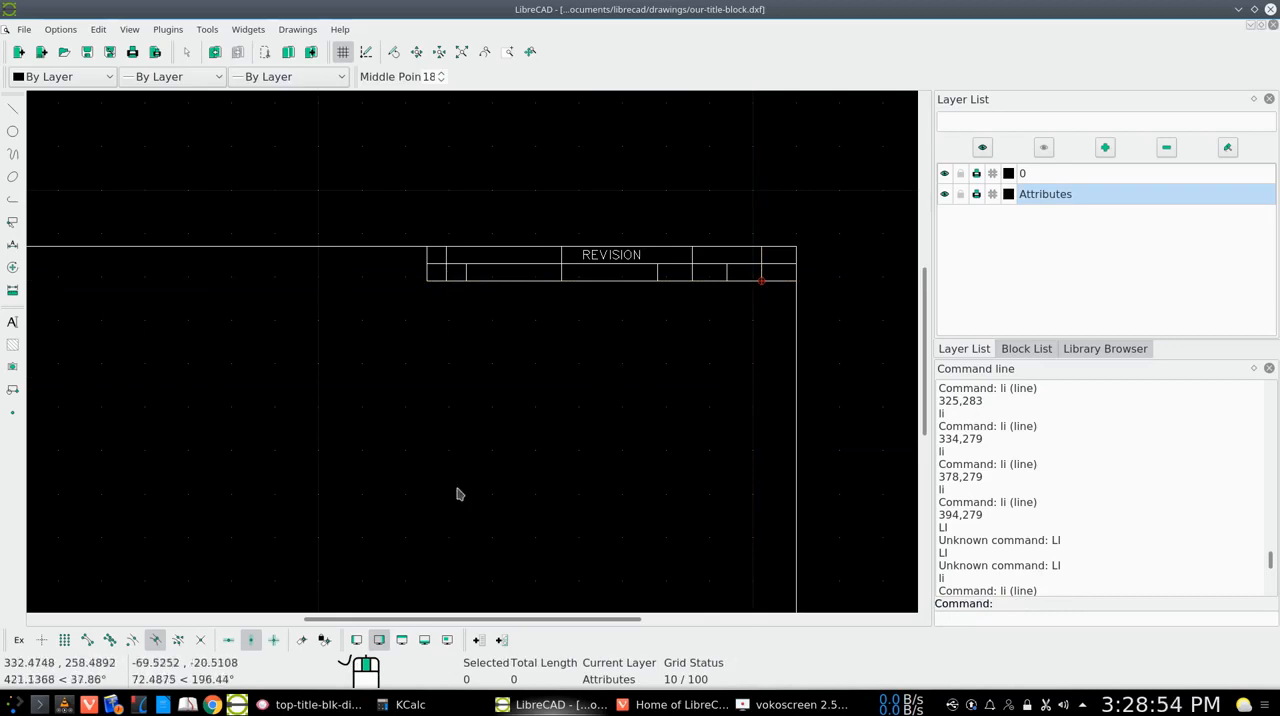
Consult the column labels in title-template.png in Gwenview, then return to LibreCAD
{"action": "left_click", "coordinate": [324, 705]}
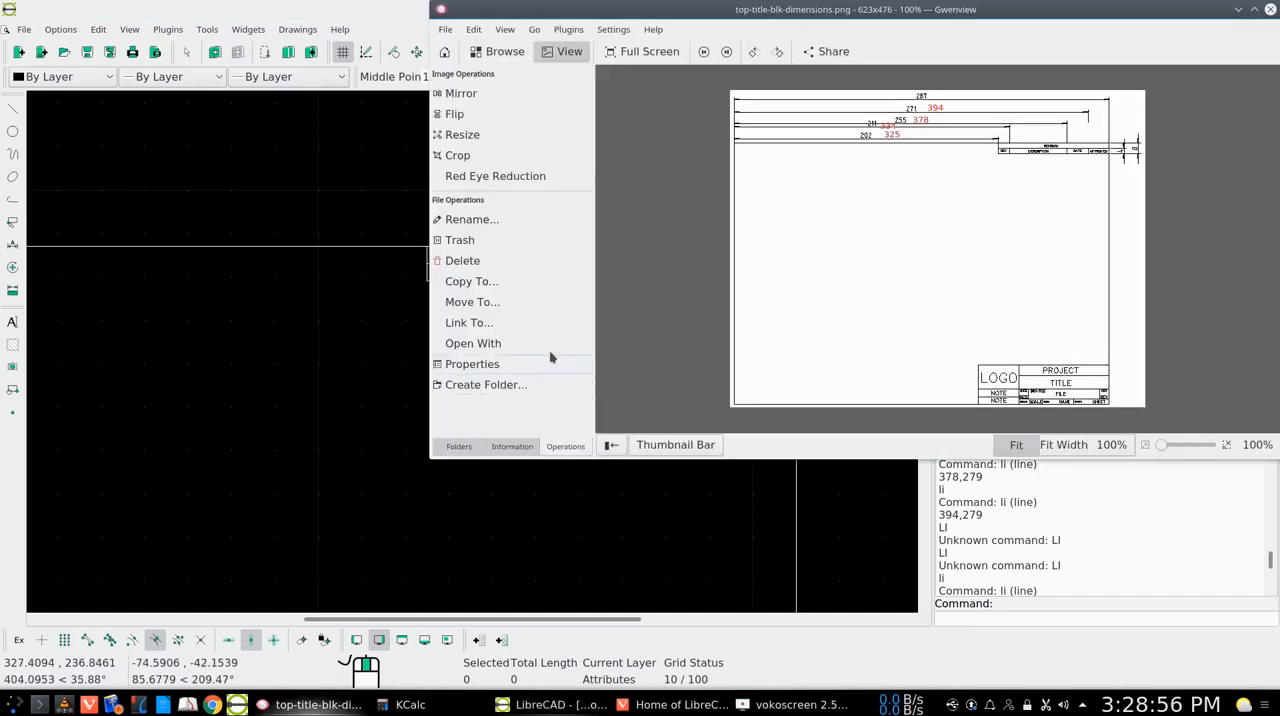
{"action": "left_click", "coordinate": [704, 52]}
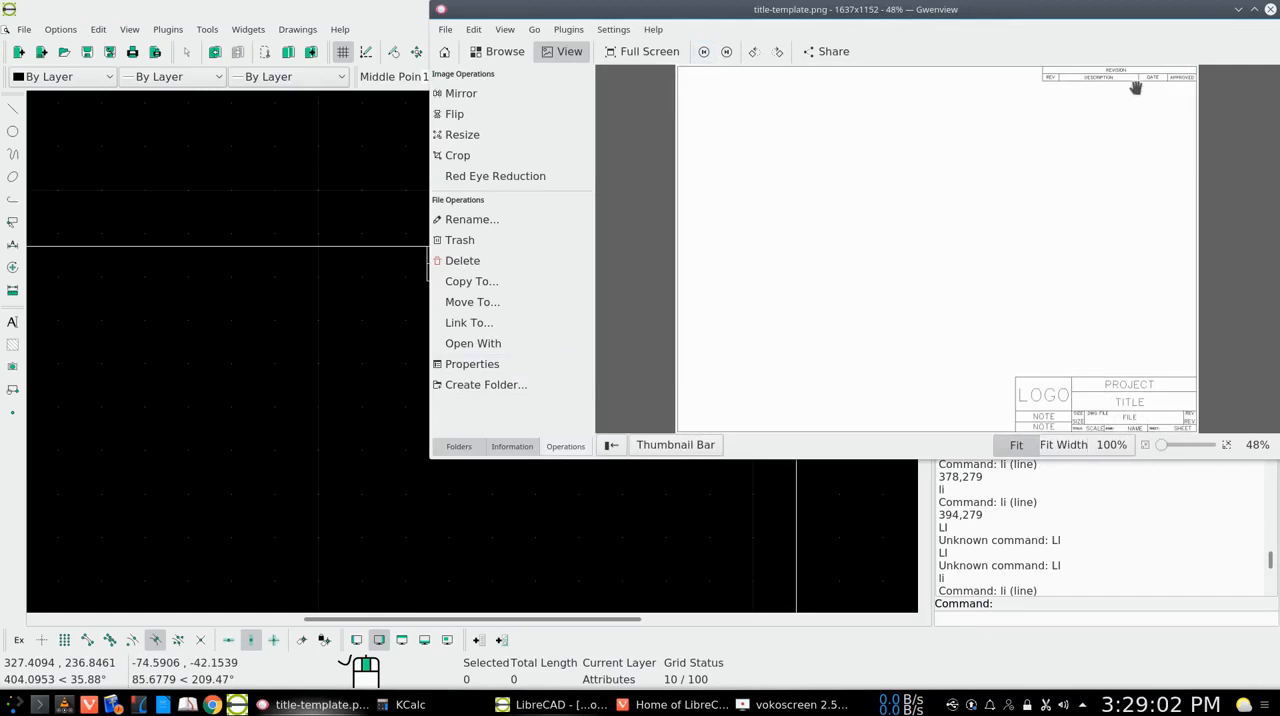
{"action": "left_click", "coordinate": [1238, 9]}
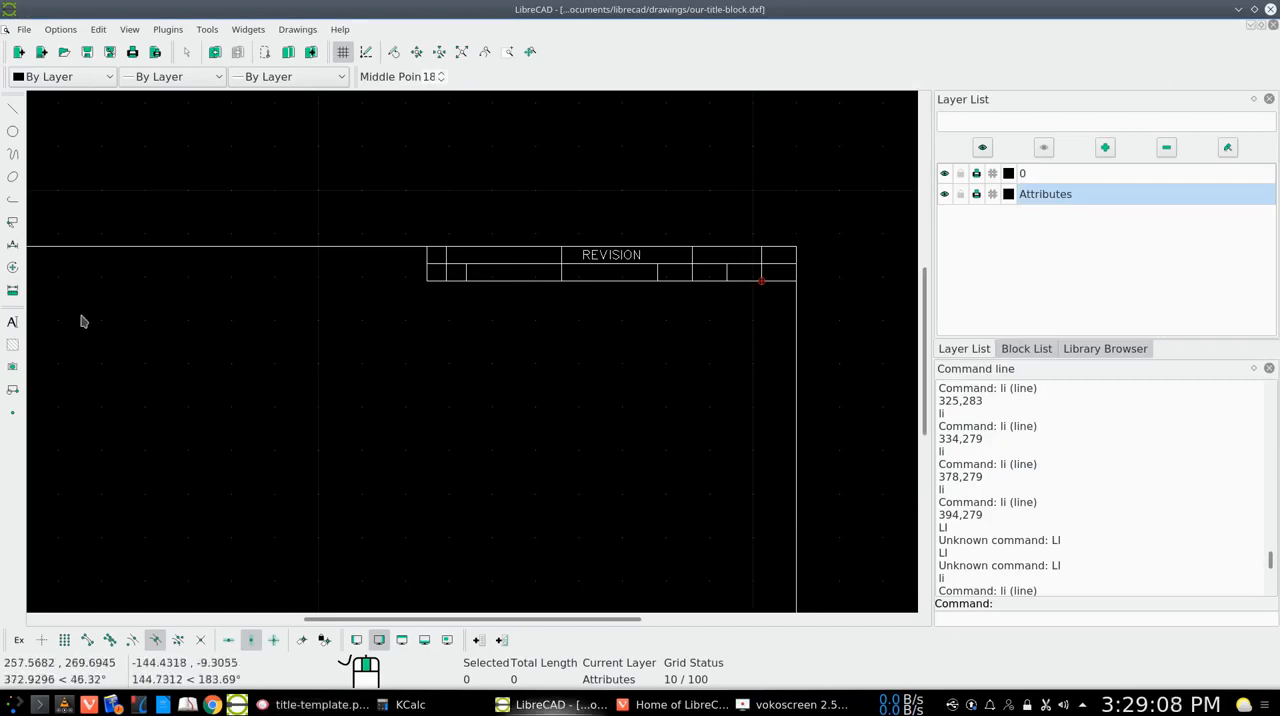
Create middle-centred REV multiline text, turn off the vertical restriction, and place it on the first column's guide line in the lower row at about 329.5,281.1
{"action": "left_click", "coordinate": [12, 322]}
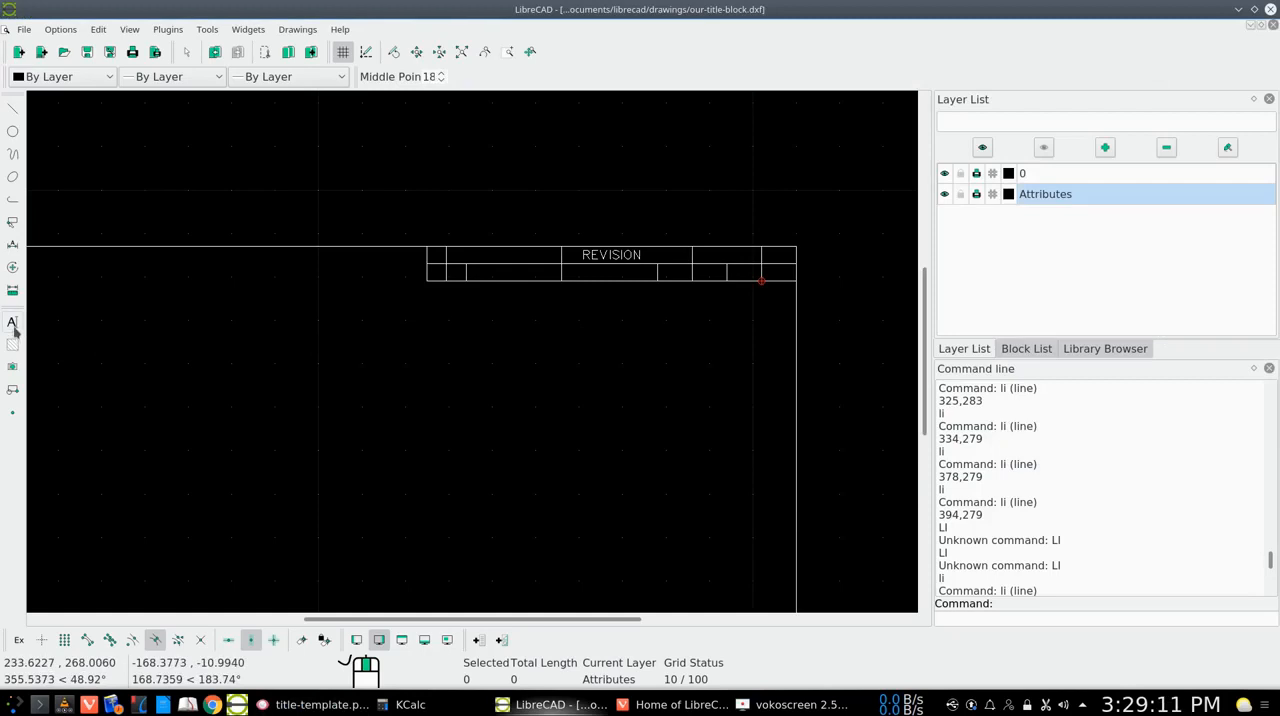
{"action": "right_click", "coordinate": [363, 327]}
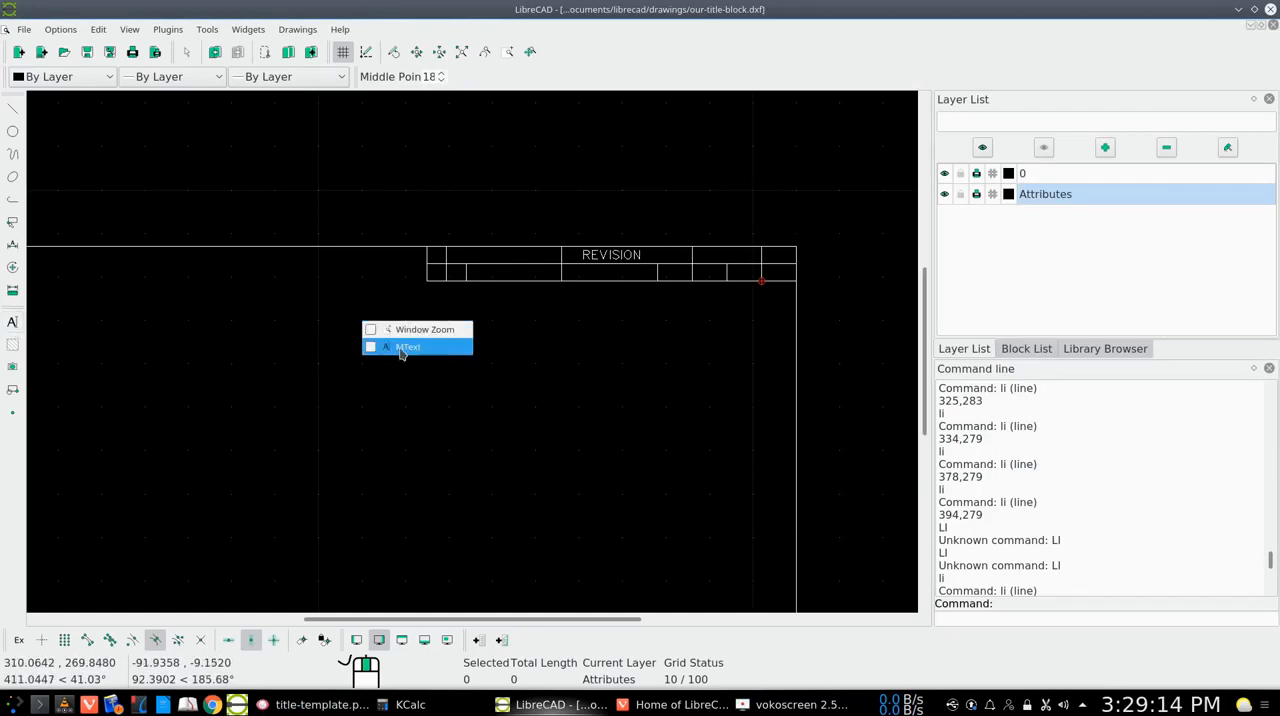
{"action": "left_click", "coordinate": [401, 349]}
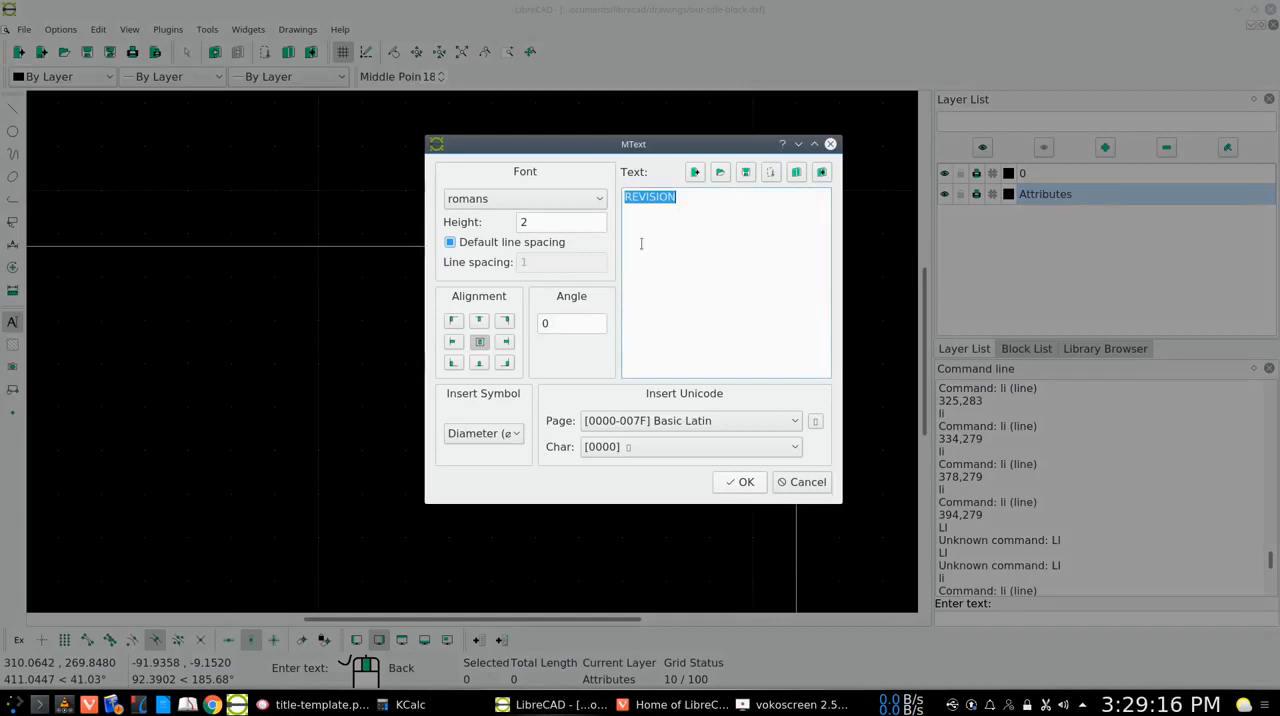
{"action": "left_click", "coordinate": [698, 231]}
{"action": "key", "text": "BackSpace"}
{"action": "key", "text": "BackSpace"}
{"action": "key", "text": "BackSpace"}
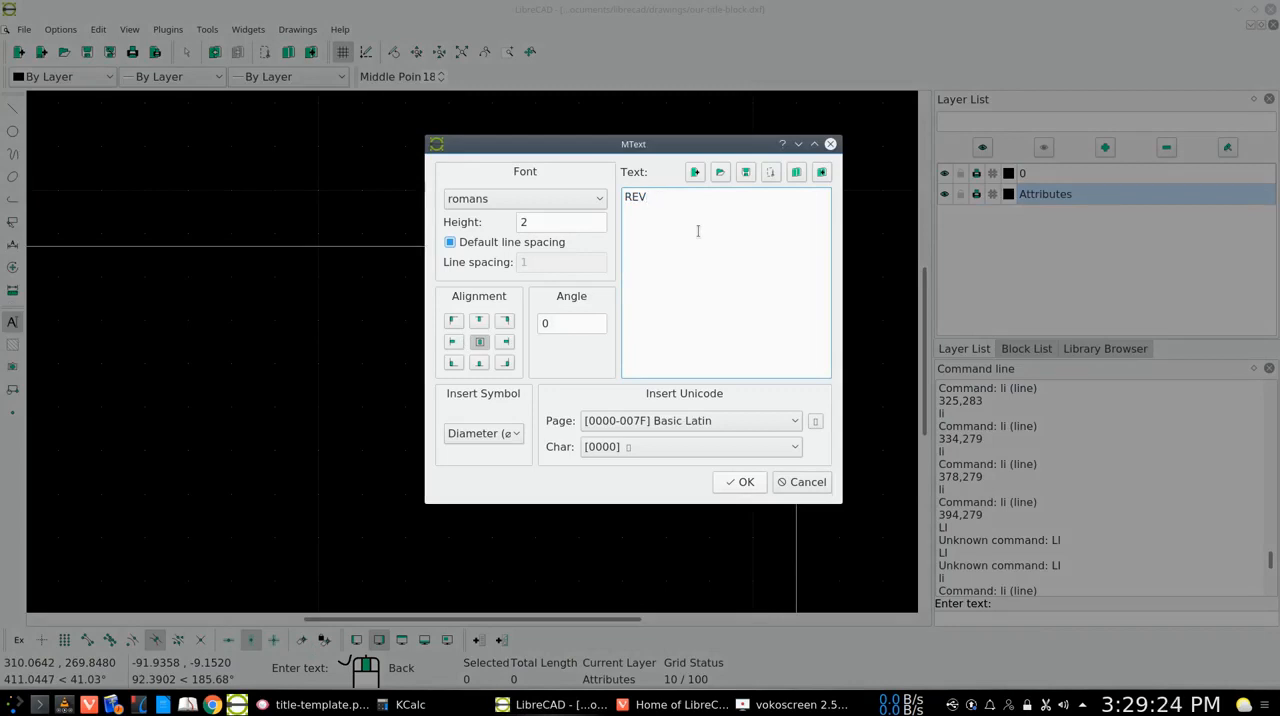
{"action": "left_click", "coordinate": [480, 346]}
{"action": "left_click", "coordinate": [742, 483]}
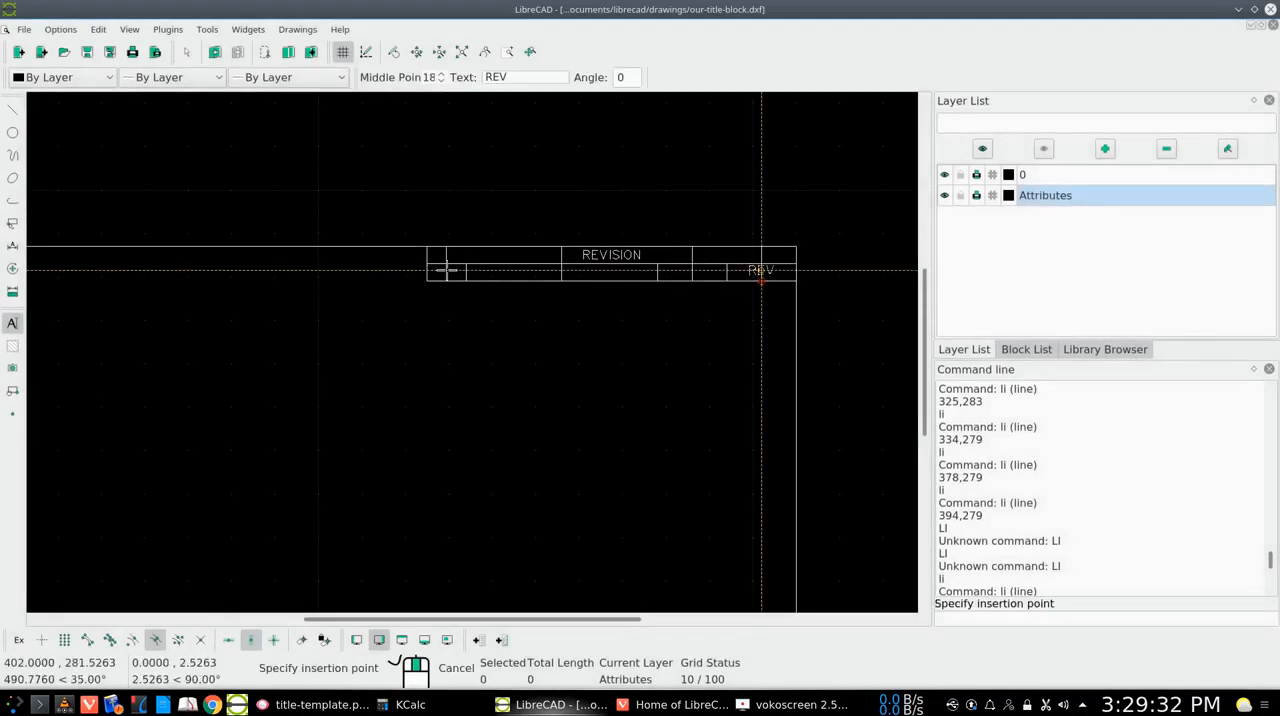
{"action": "left_click", "coordinate": [251, 640]}
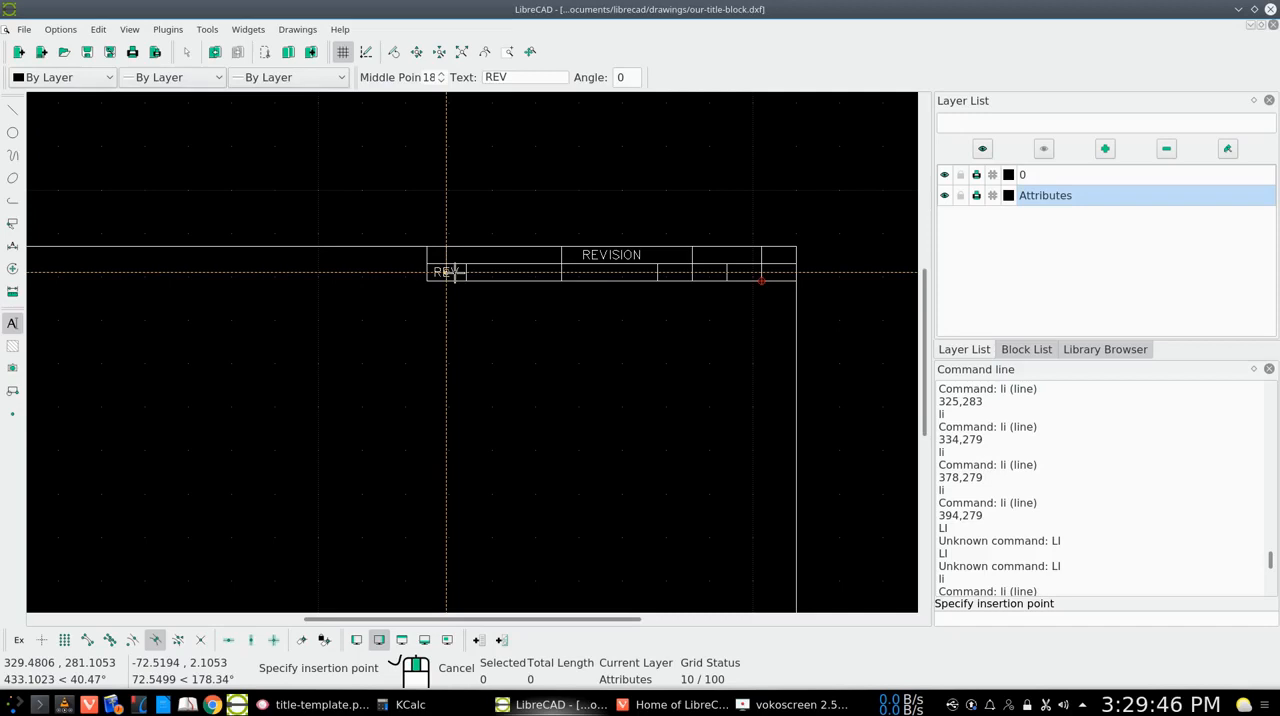
{"action": "left_click", "coordinate": [446, 272]}
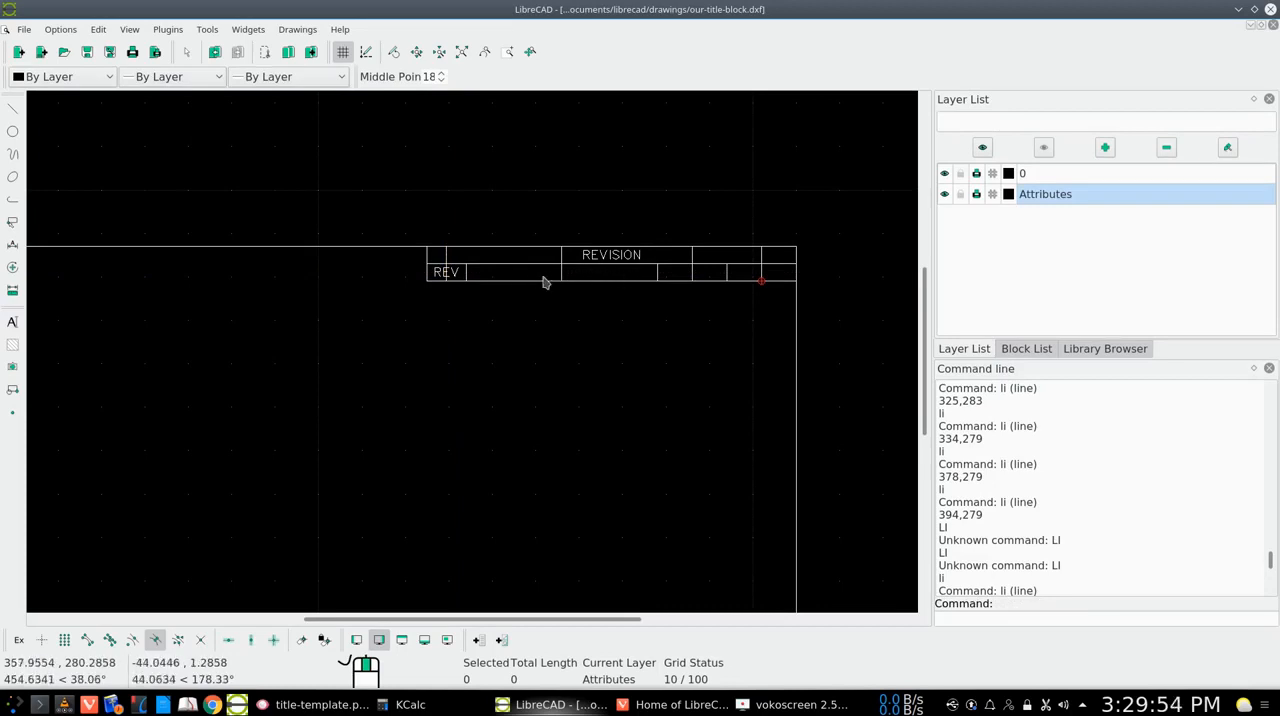
Create a DESCRIPTION multiline text and place it on the guide line in the second column of the lower row at x 356
{"action": "right_click", "coordinate": [493, 386]}
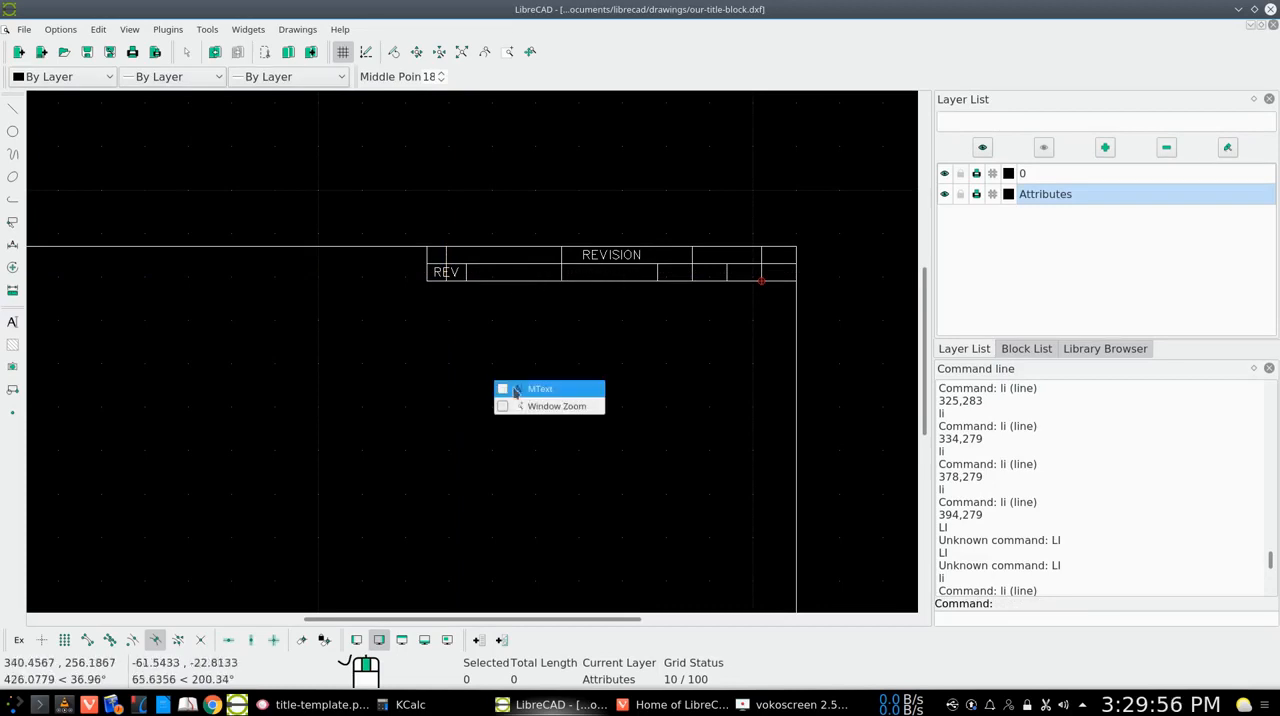
{"action": "left_click", "coordinate": [518, 391]}
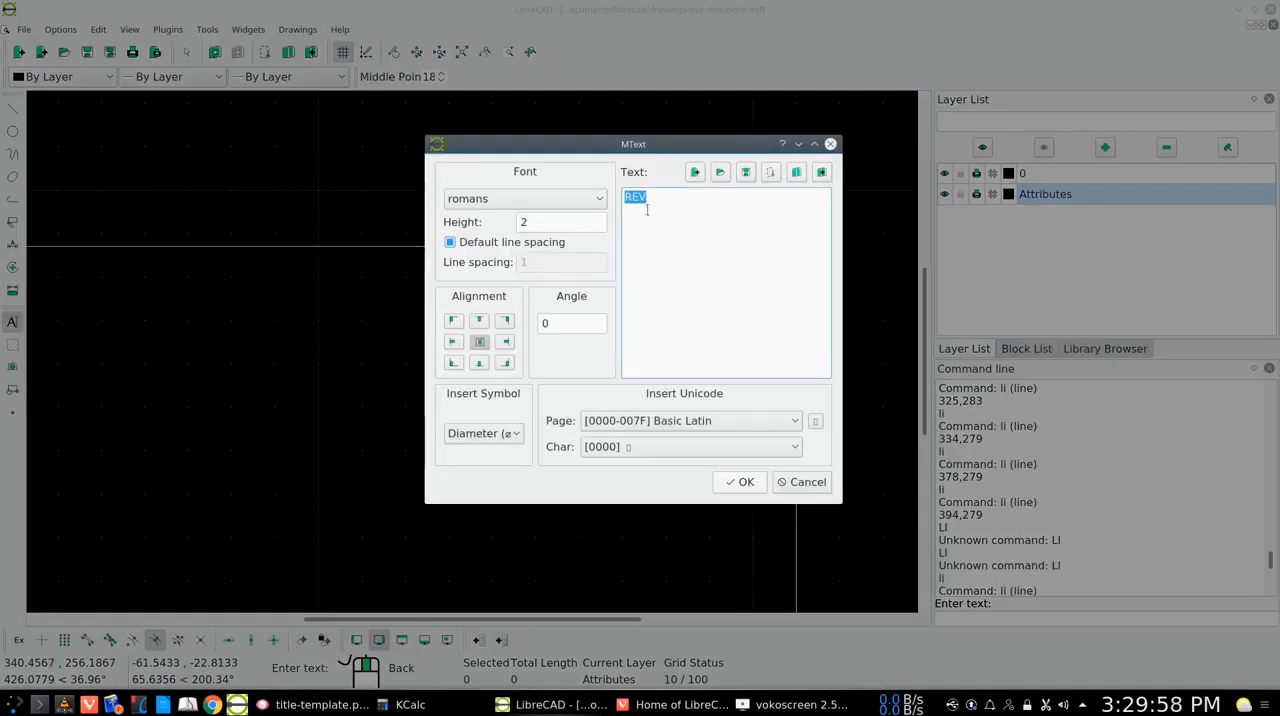
{"action": "type", "text": "EESCRIPTION"}
{"action": "left_click", "coordinate": [741, 482]}
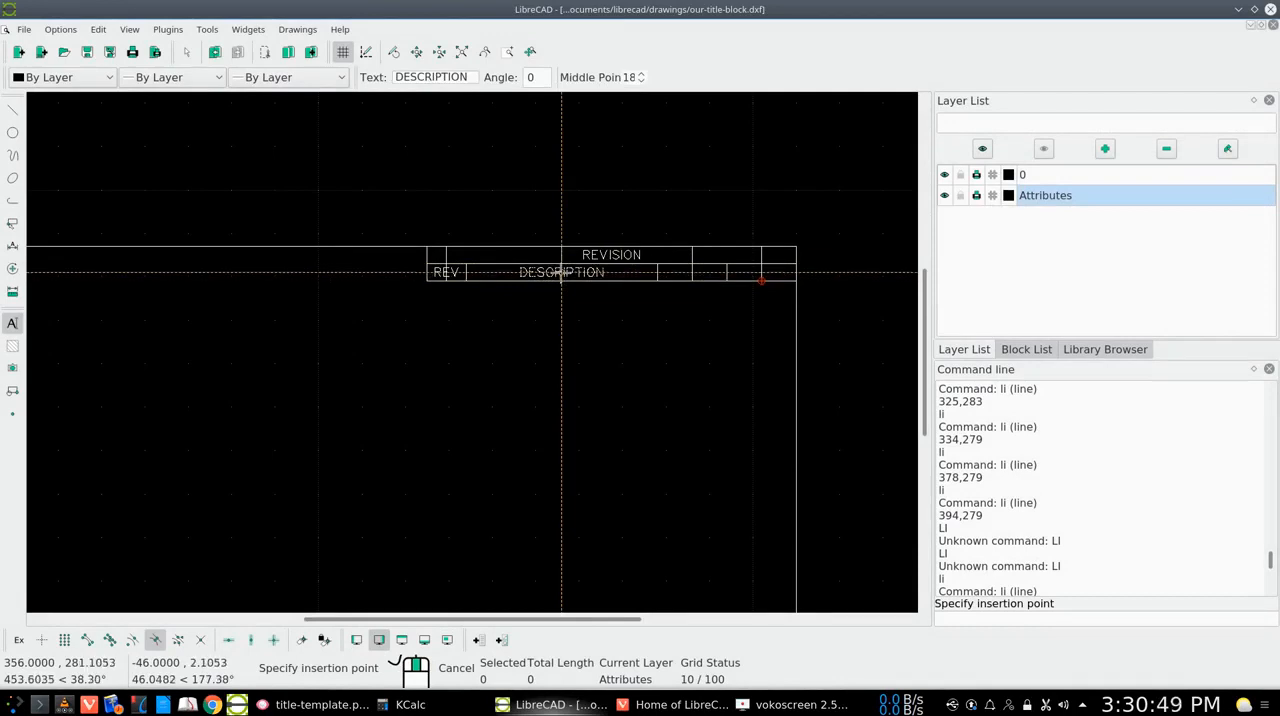
{"action": "left_click", "coordinate": [561, 273]}
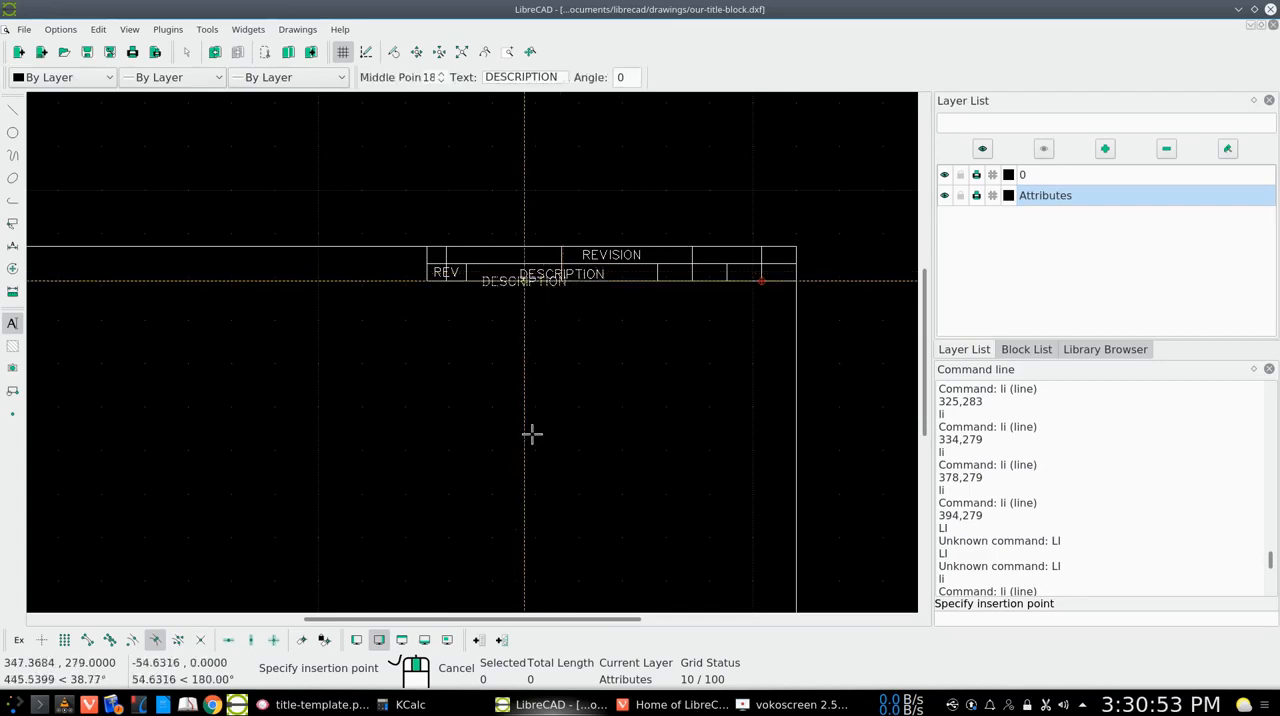
{"action": "right_click", "coordinate": [570, 316]}
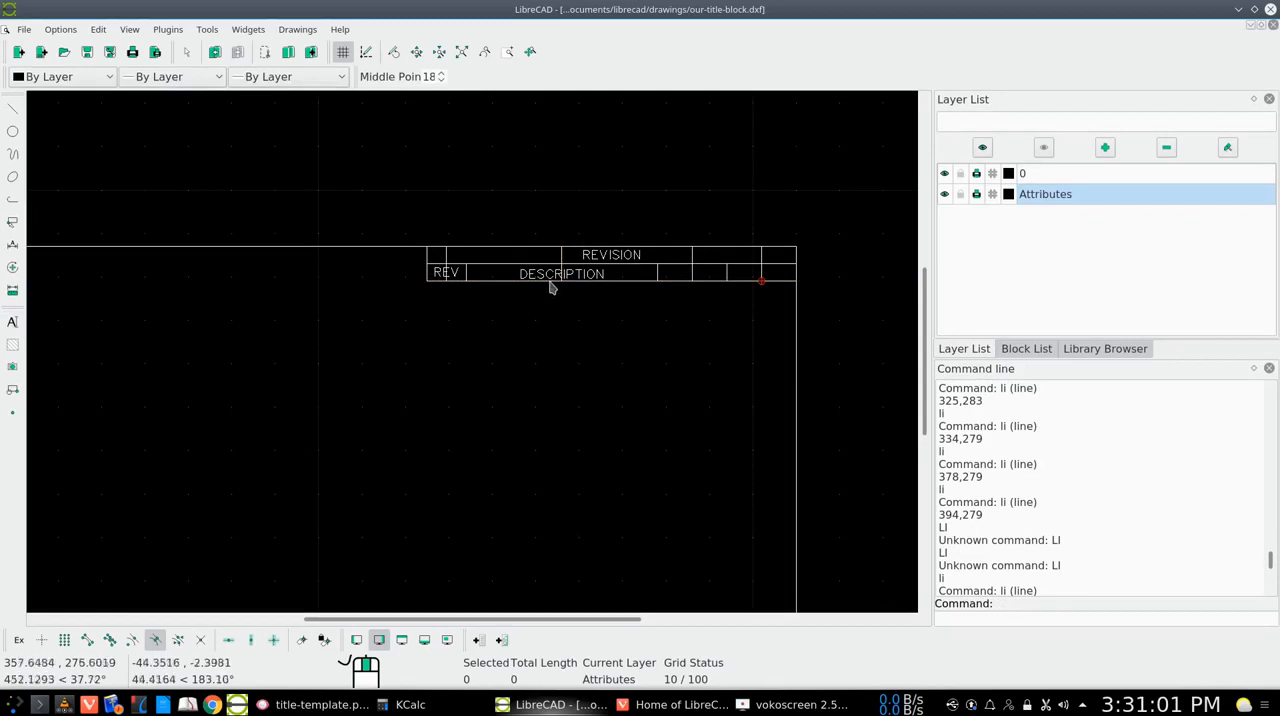
Undo the DESCRIPTION placement and insert the same text again on its guide line at about 356,281.1, level with REV
{"action": "left_click", "coordinate": [215, 52]}
{"action": "right_click", "coordinate": [459, 410]}
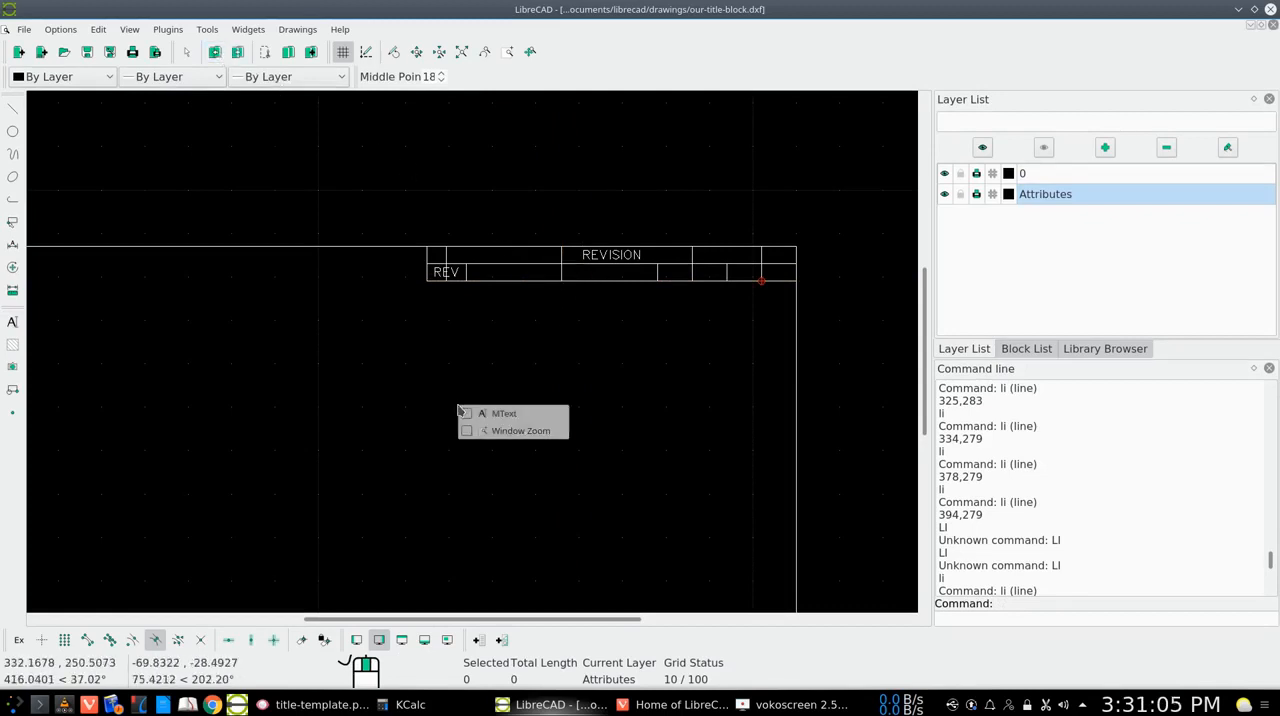
{"action": "left_click", "coordinate": [470, 414]}
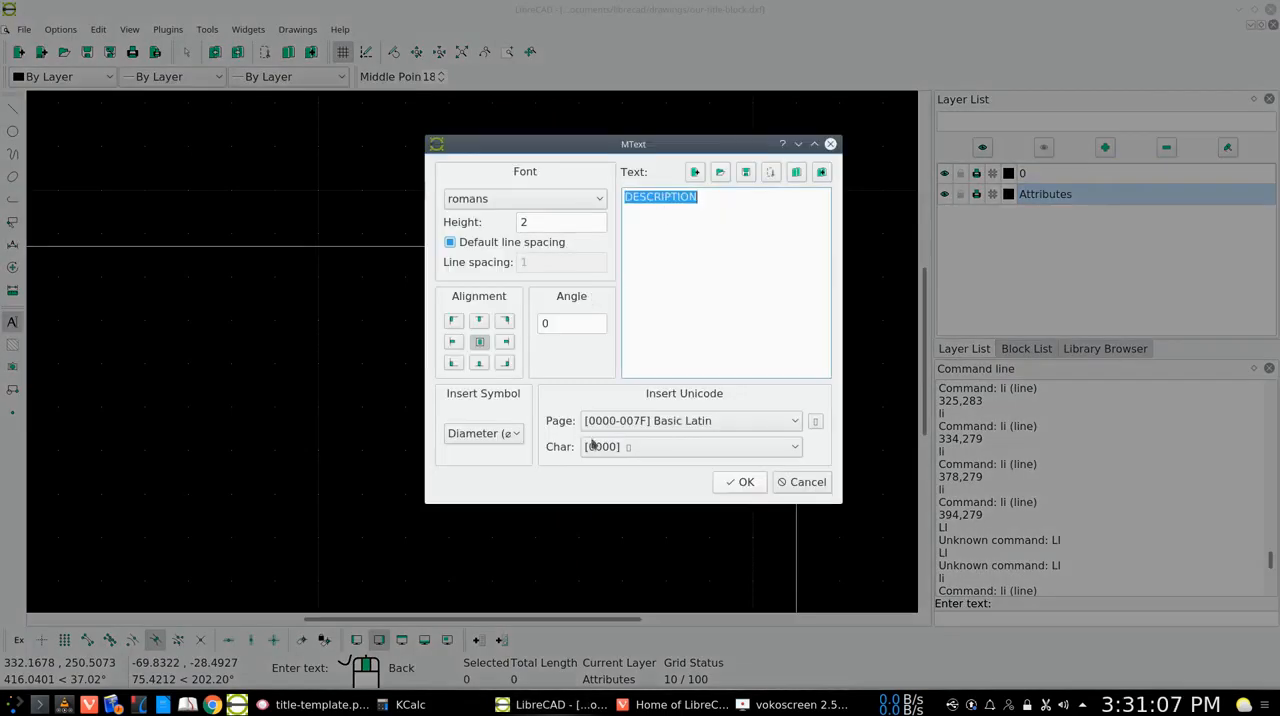
{"action": "left_click", "coordinate": [740, 482]}
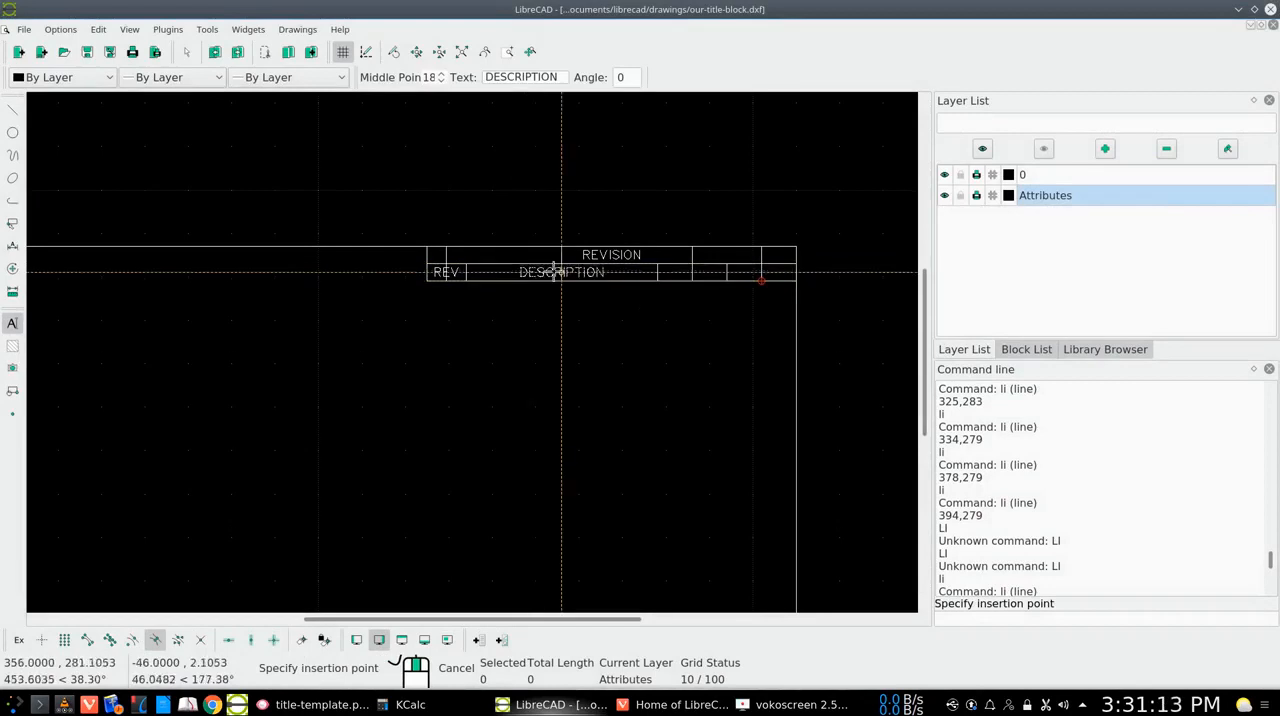
{"action": "left_click", "coordinate": [555, 270]}
{"action": "right_click", "coordinate": [543, 328]}
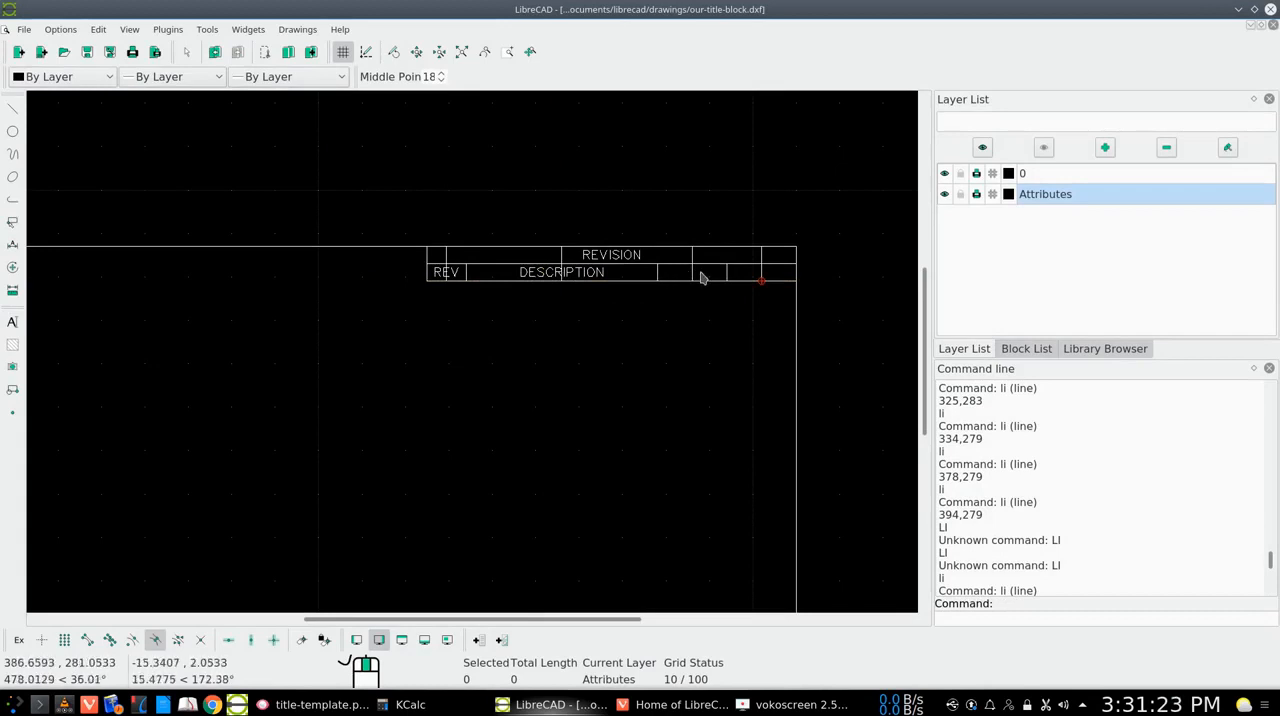
Create a DATE multiline text and place it on its guide line at x 386 in the lower row, level with DESCRIPTION
{"action": "right_click", "coordinate": [576, 355]}
{"action": "left_click", "coordinate": [614, 360]}
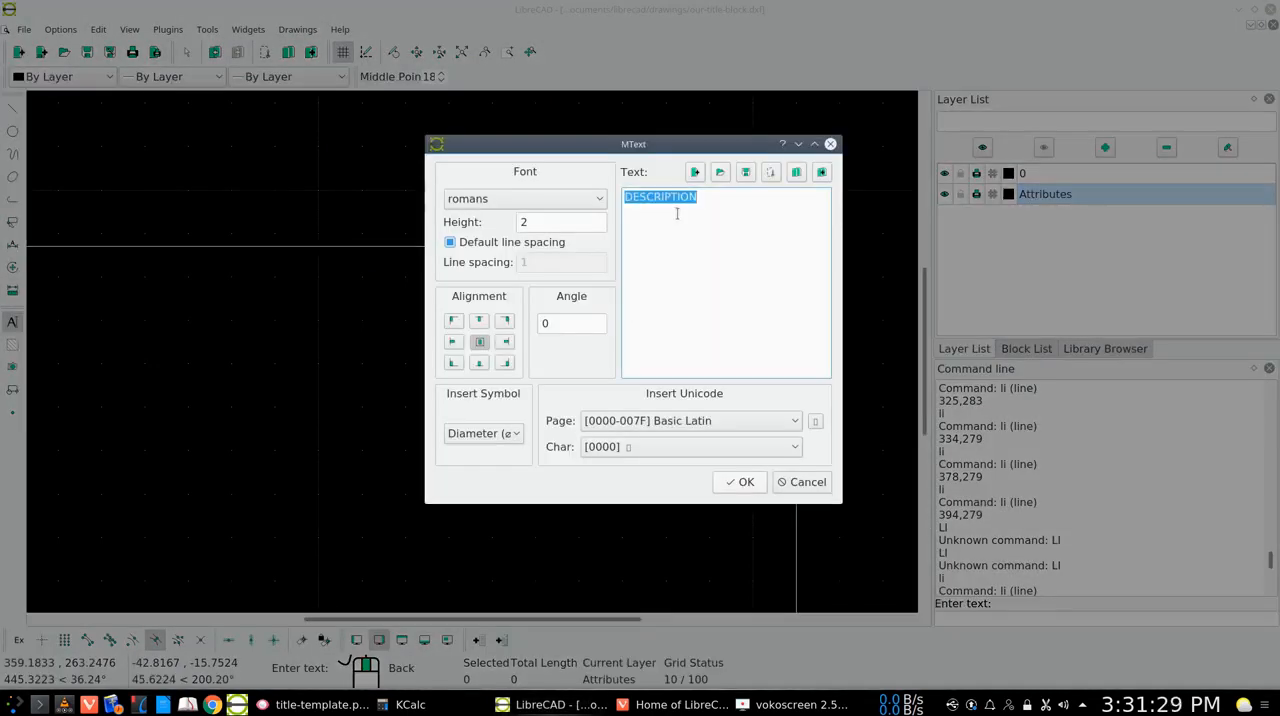
{"action": "type", "text": "DATE"}
{"action": "left_click", "coordinate": [742, 483]}
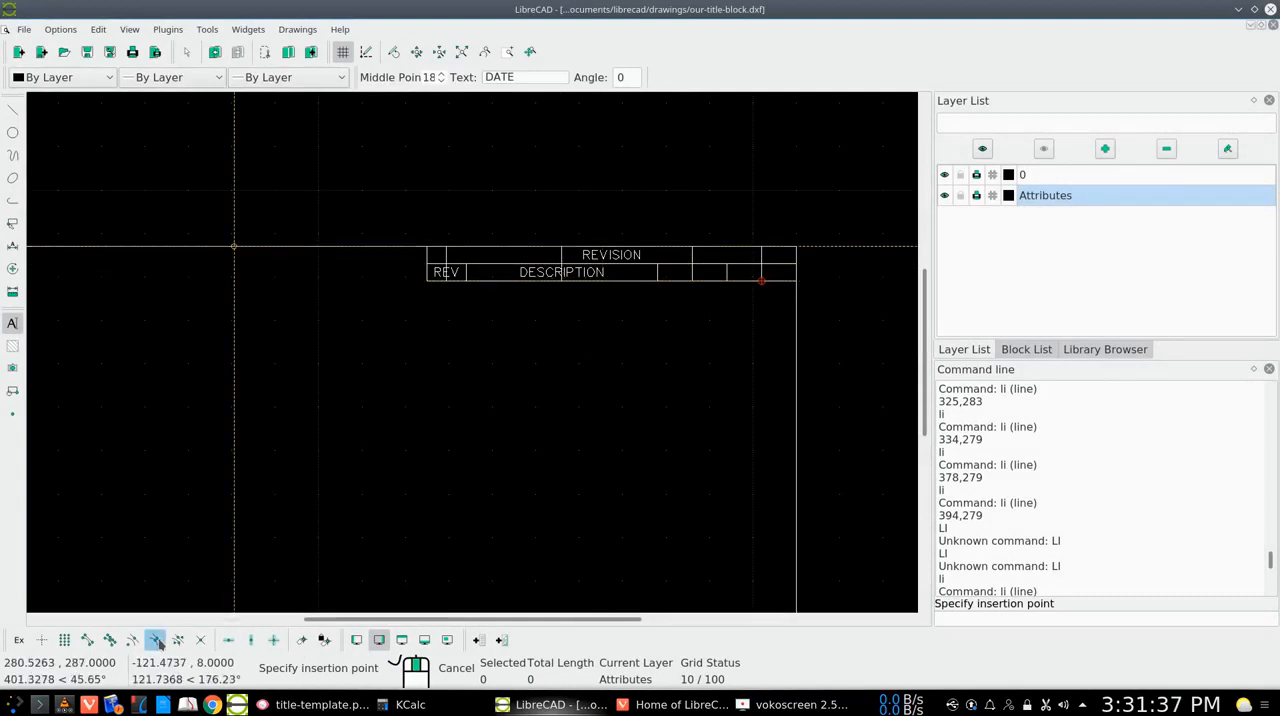
{"action": "left_click", "coordinate": [692, 271]}
{"action": "key", "text": "Escape"}
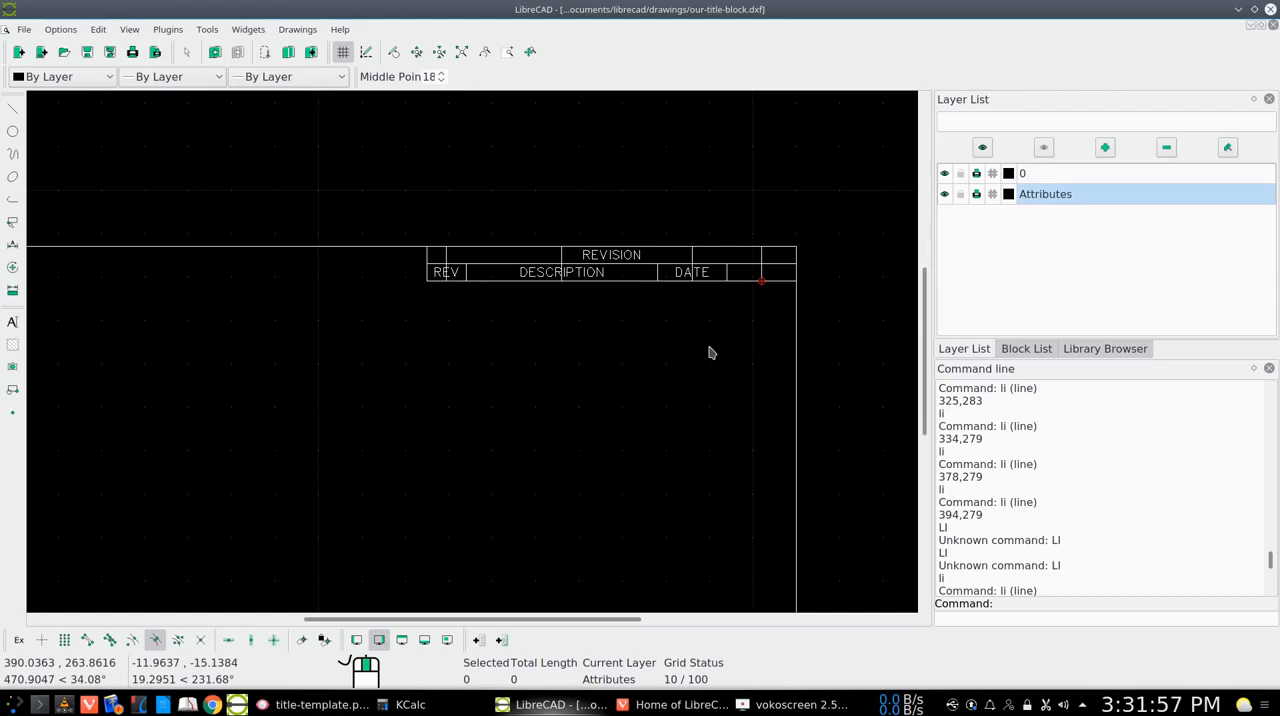
Create an ATTRIBUTES multiline text and place it on the last column's guide line in the lower row at about 402,281.1
{"action": "right_click", "coordinate": [556, 367]}
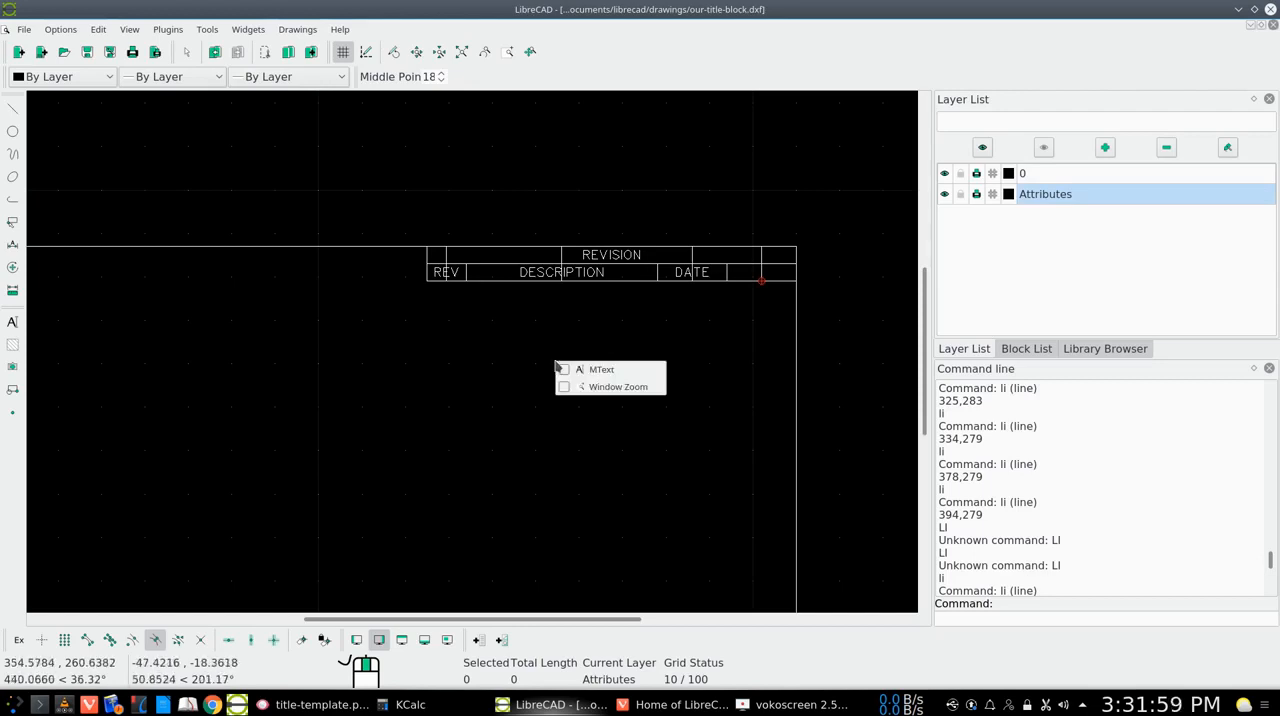
{"action": "left_click", "coordinate": [586, 370]}
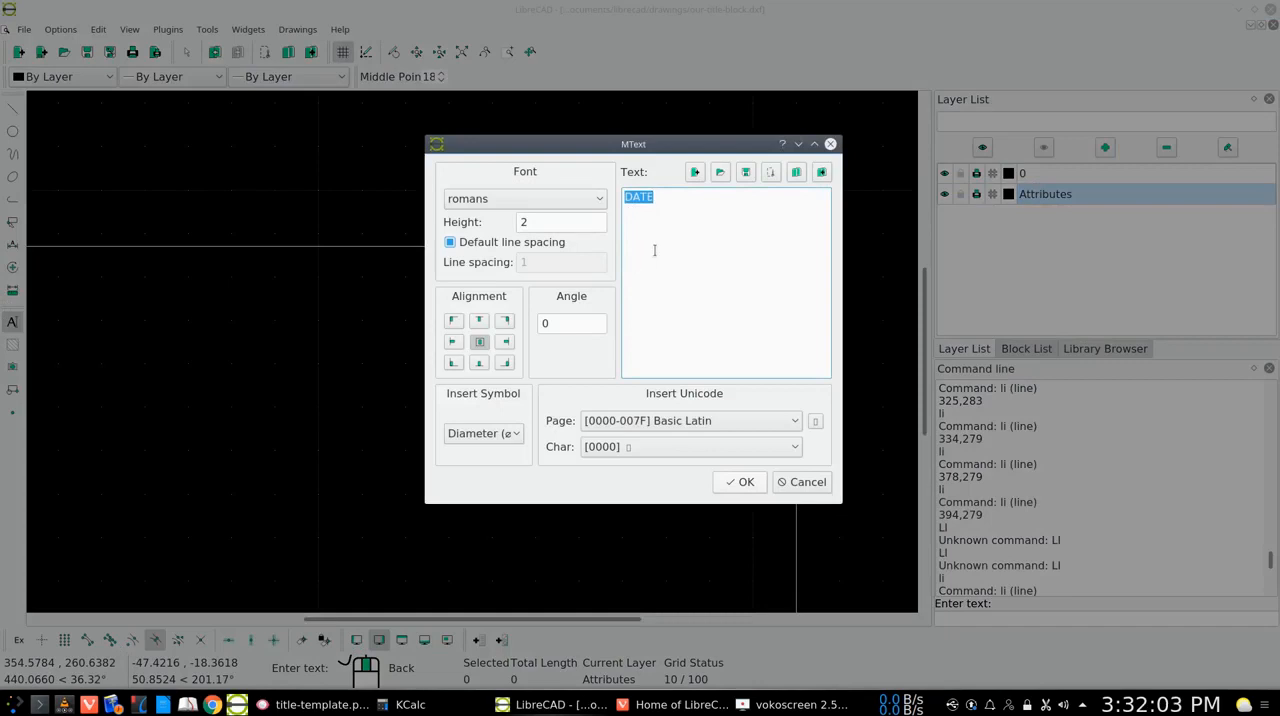
{"action": "type", "text": "ATTRIBUTES"}
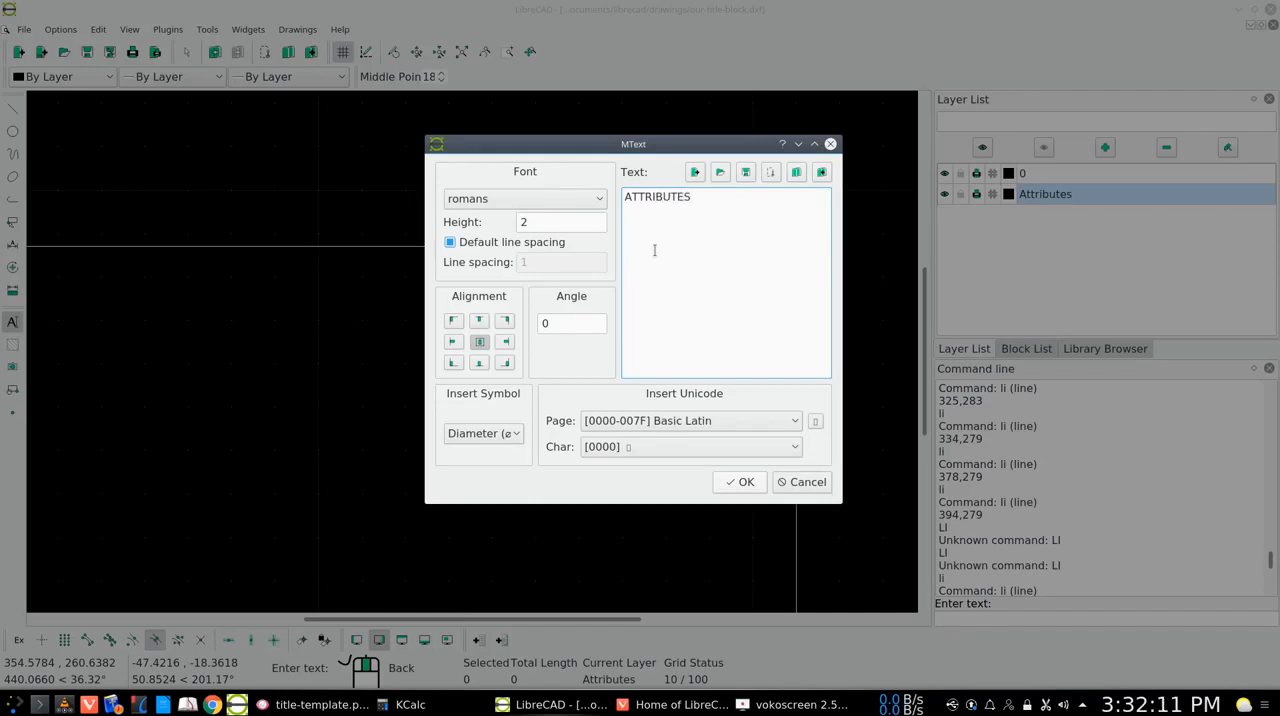
{"action": "left_click", "coordinate": [736, 482]}
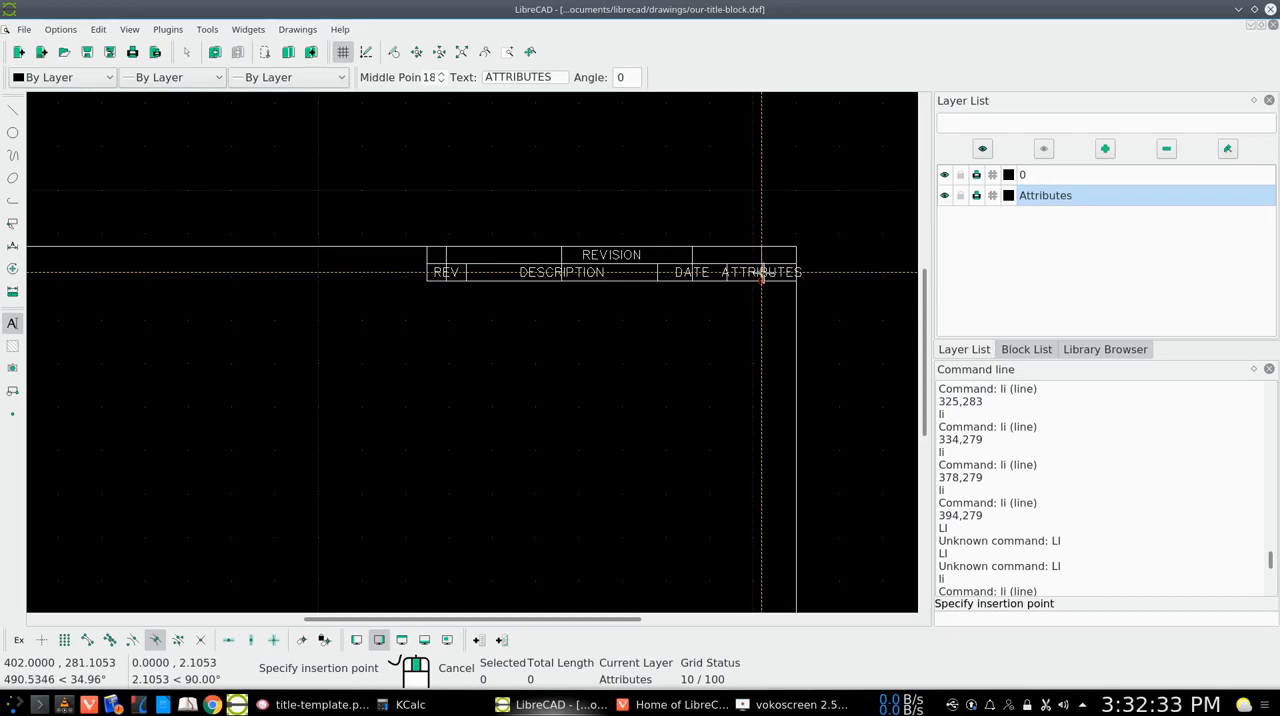
{"action": "left_click", "coordinate": [761, 273]}
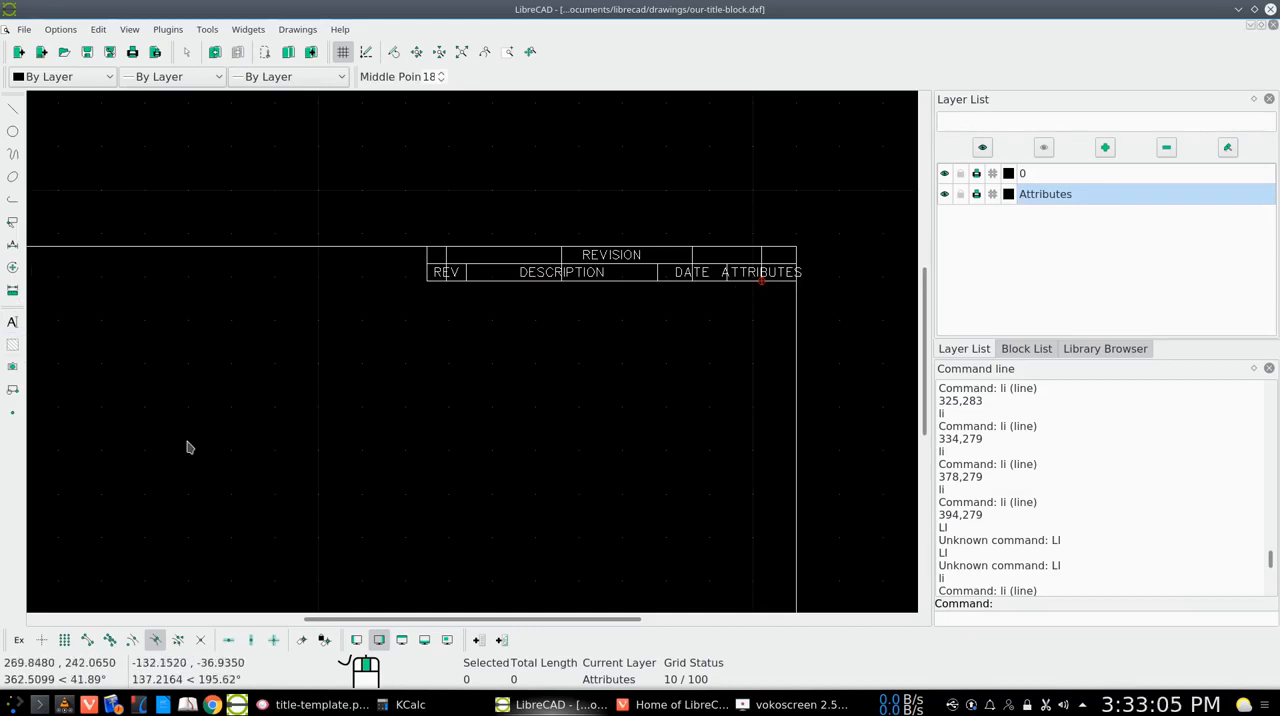
Set the ATTRIBUTES text's height to 1.5 through its properties so it fits the last column
{"action": "left_click", "coordinate": [14, 267]}
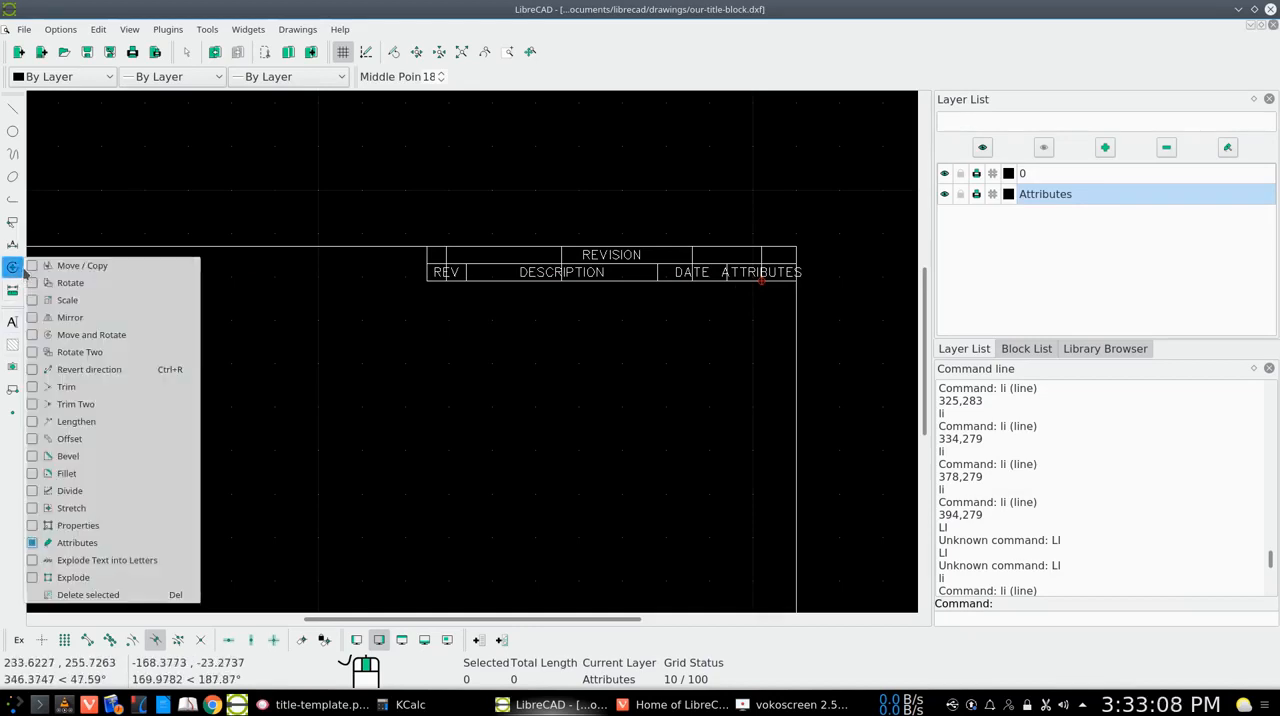
{"action": "left_click", "coordinate": [86, 525]}
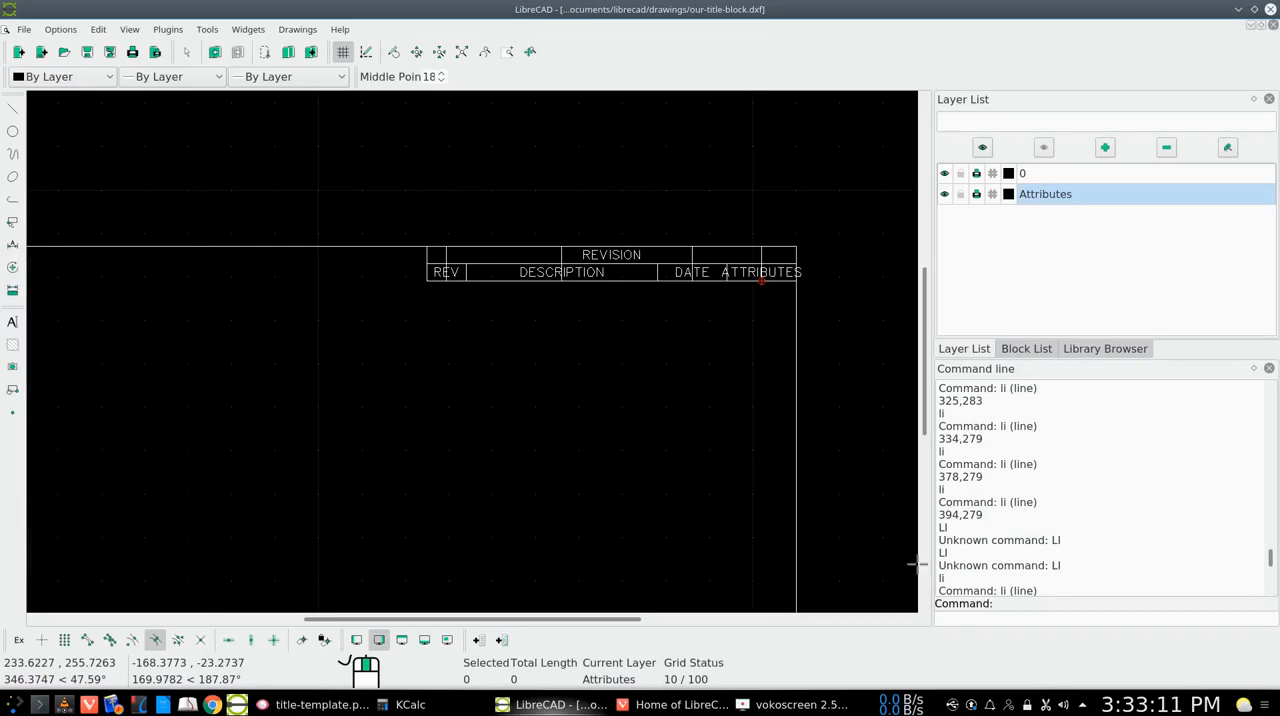
{"action": "left_click", "coordinate": [772, 278]}
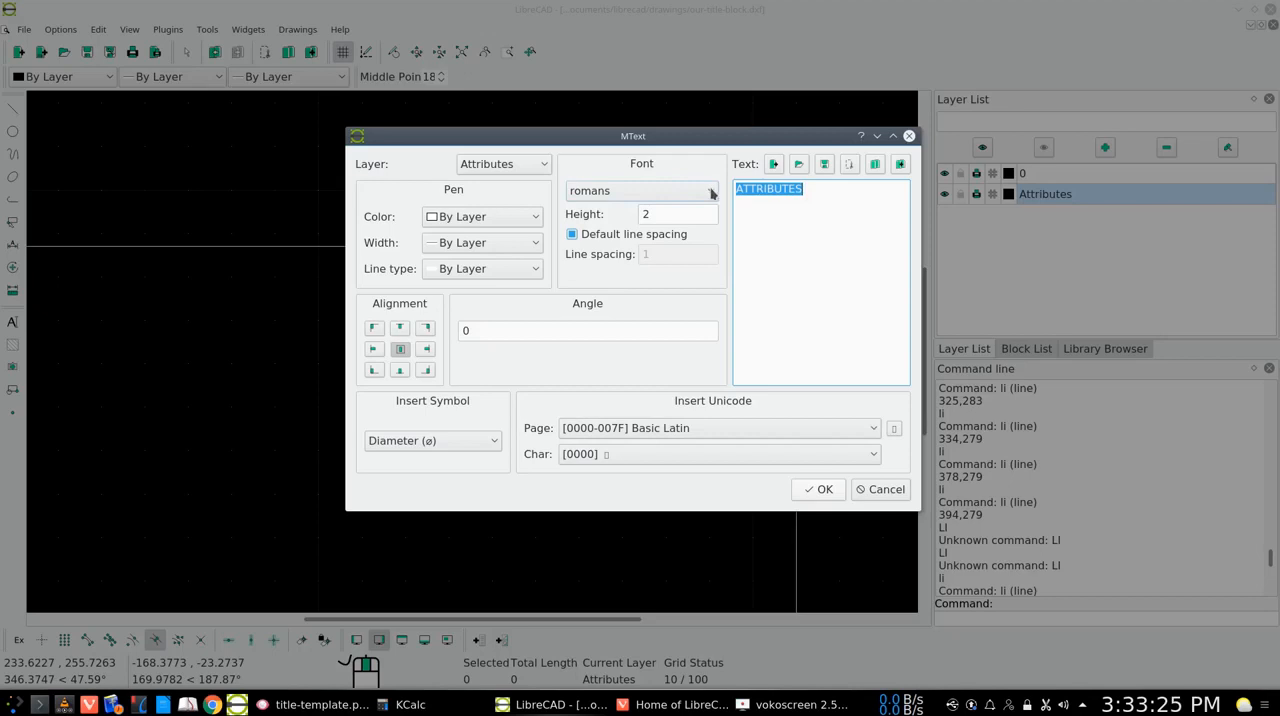
{"action": "left_click", "coordinate": [694, 214]}
{"action": "key", "text": "BackSpace"}
{"action": "type", "text": "1.5"}
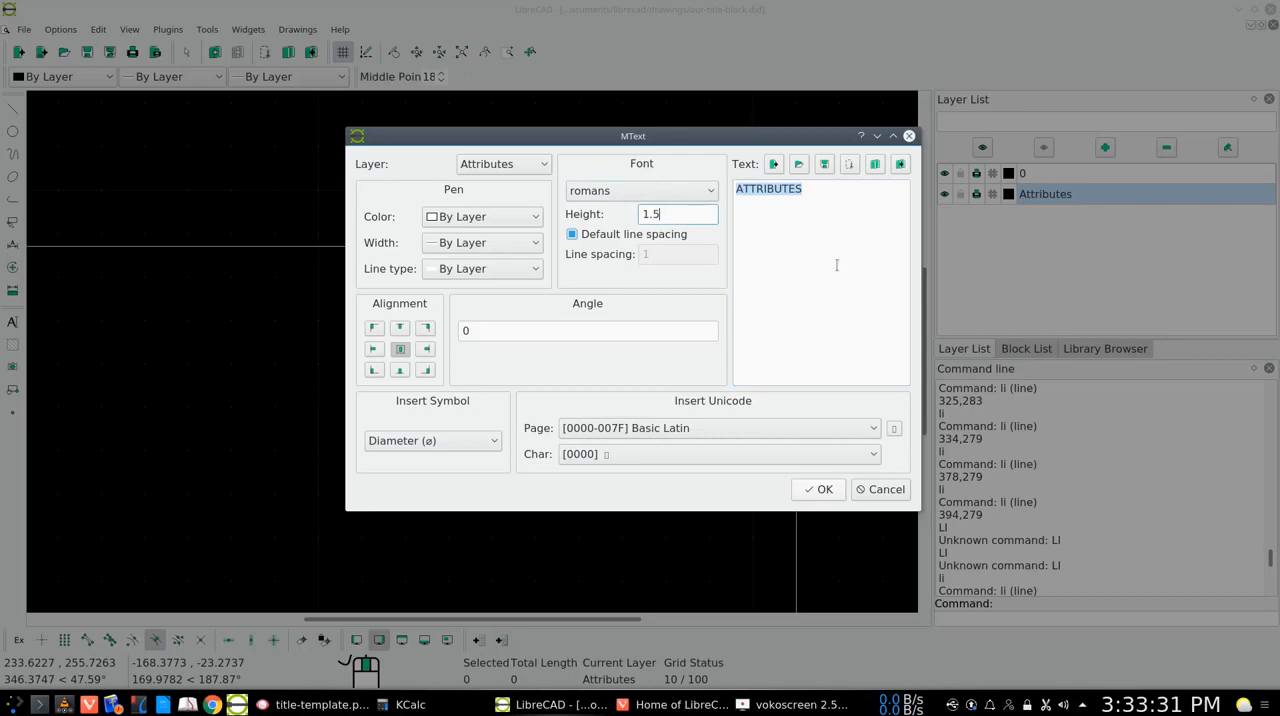
{"action": "left_click", "coordinate": [815, 490]}
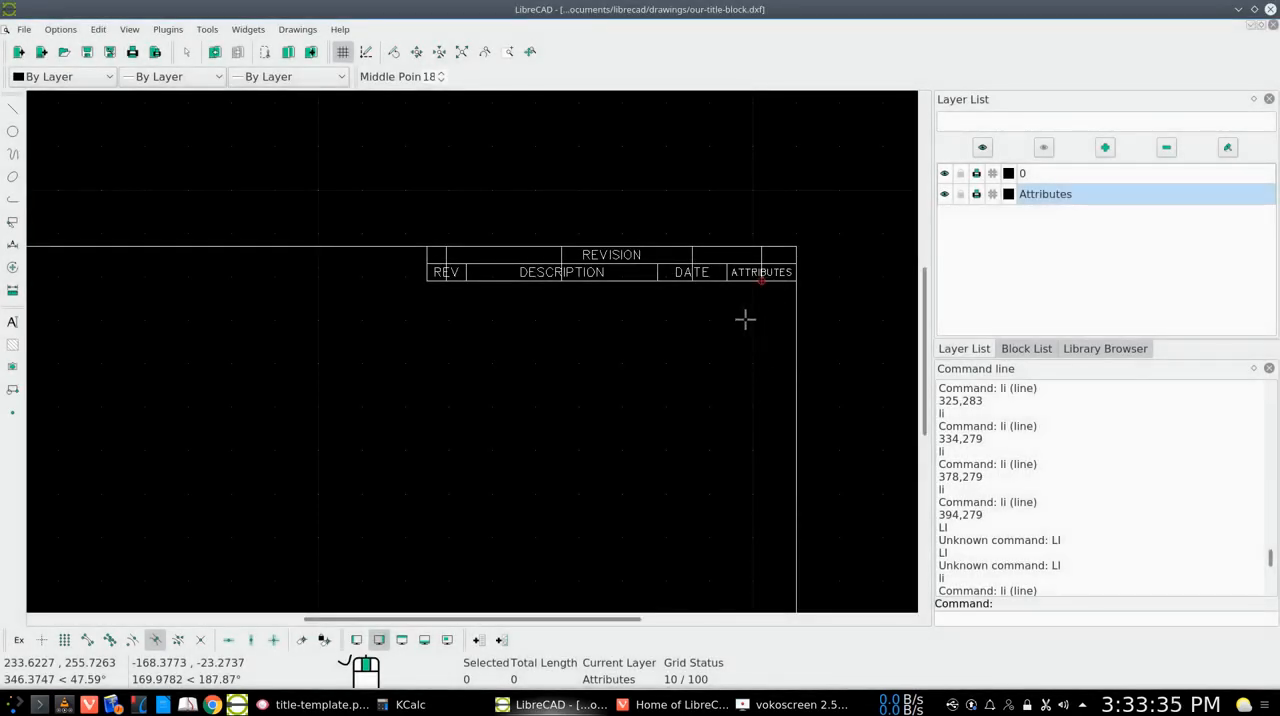
Delete the four vertical guide lines through the revision block and save the drawing
{"action": "left_click", "coordinate": [446, 257]}
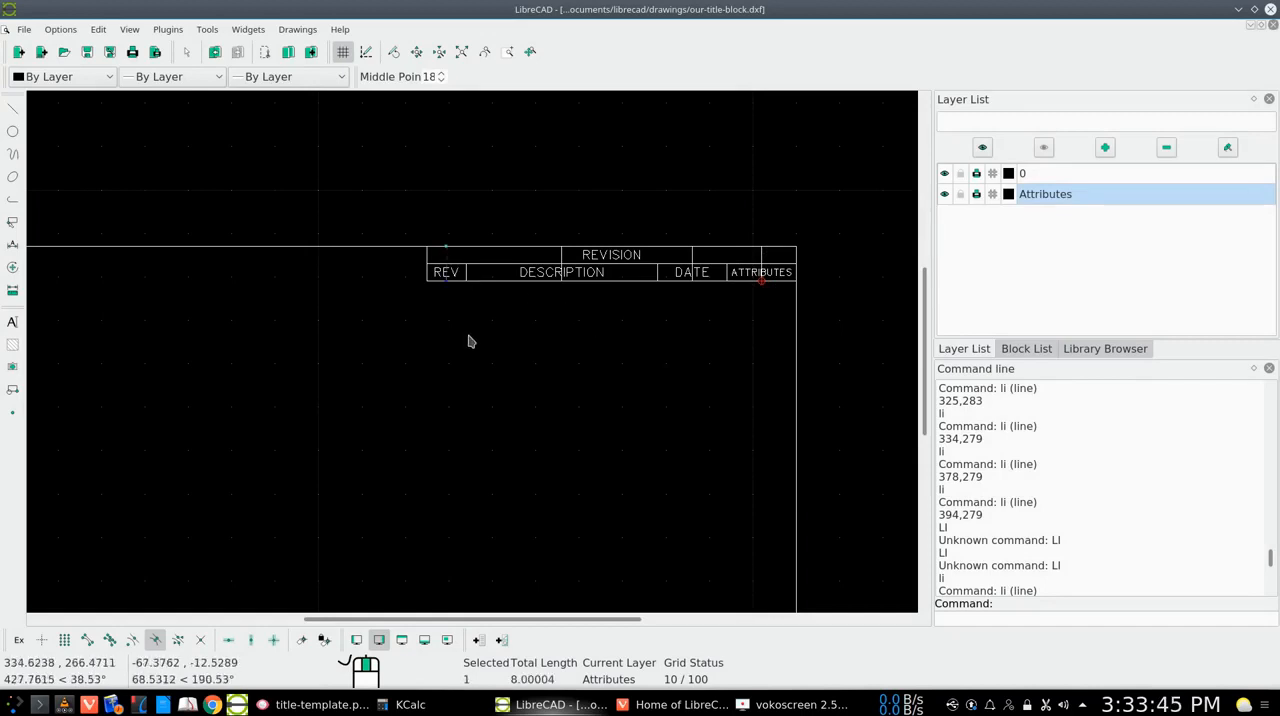
{"action": "left_click", "coordinate": [560, 257]}
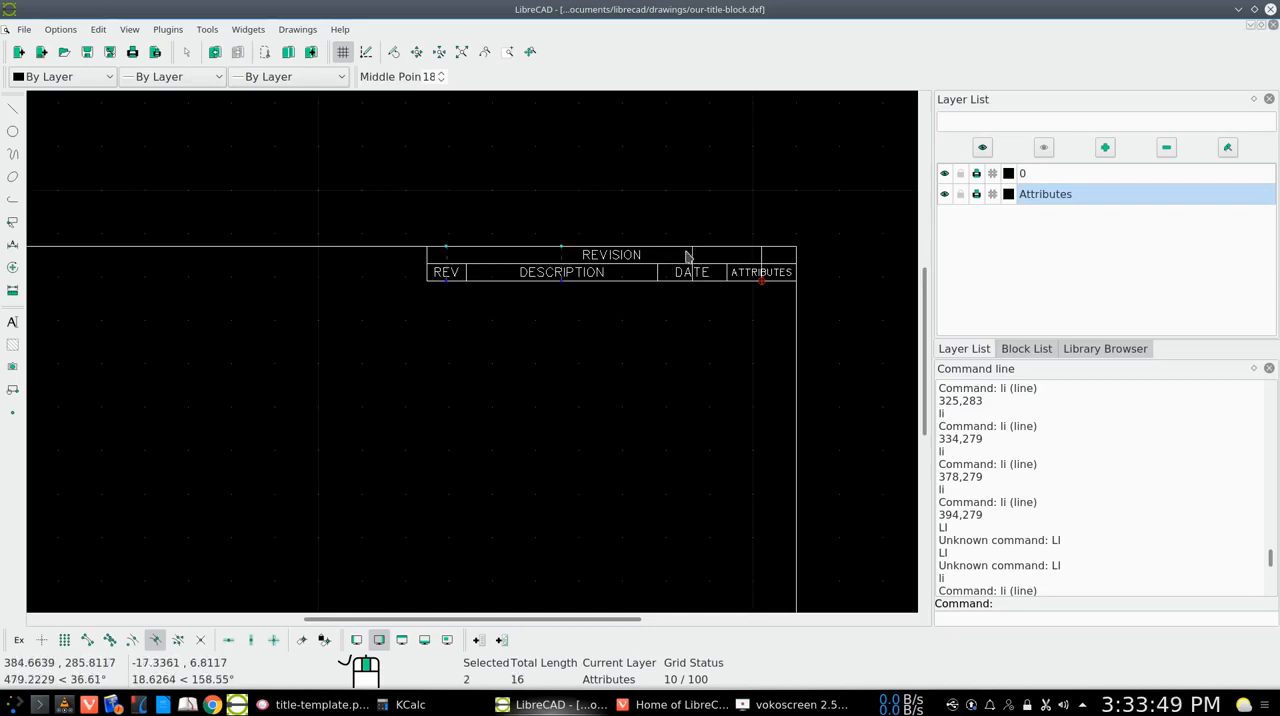
{"action": "left_click", "coordinate": [693, 258]}
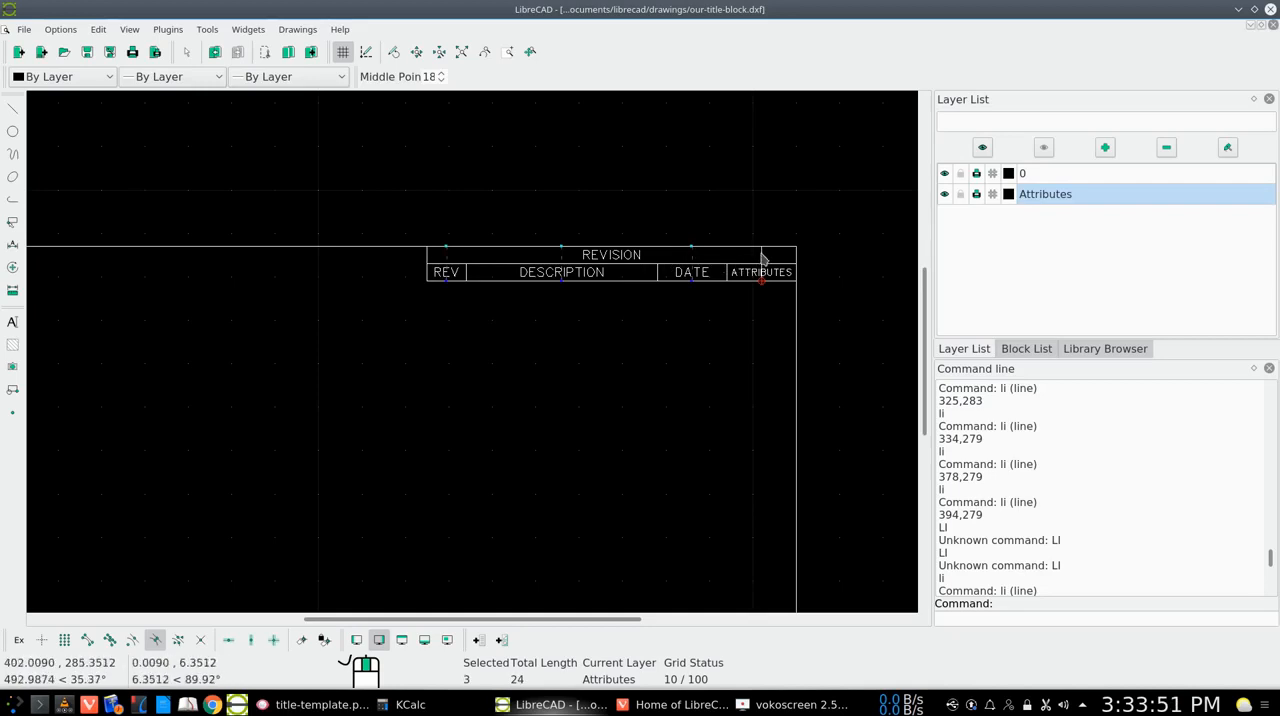
{"action": "left_click", "coordinate": [762, 259]}
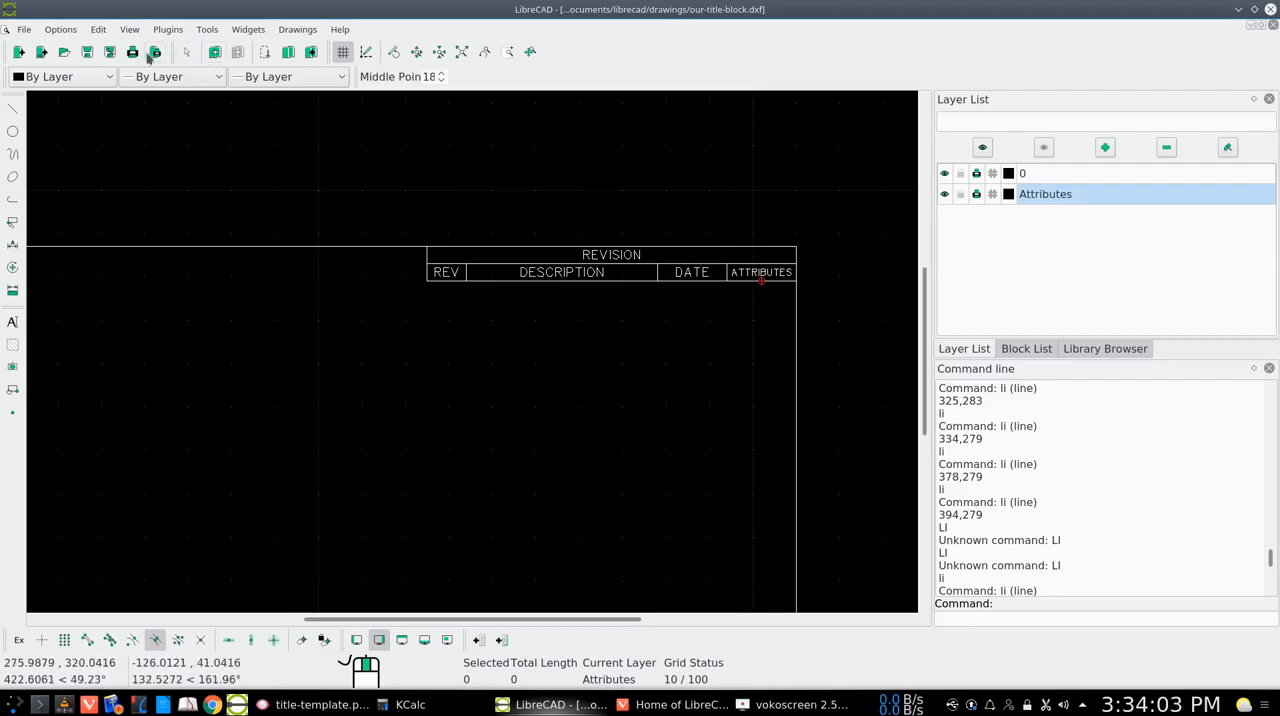
{"action": "left_click", "coordinate": [87, 53]}
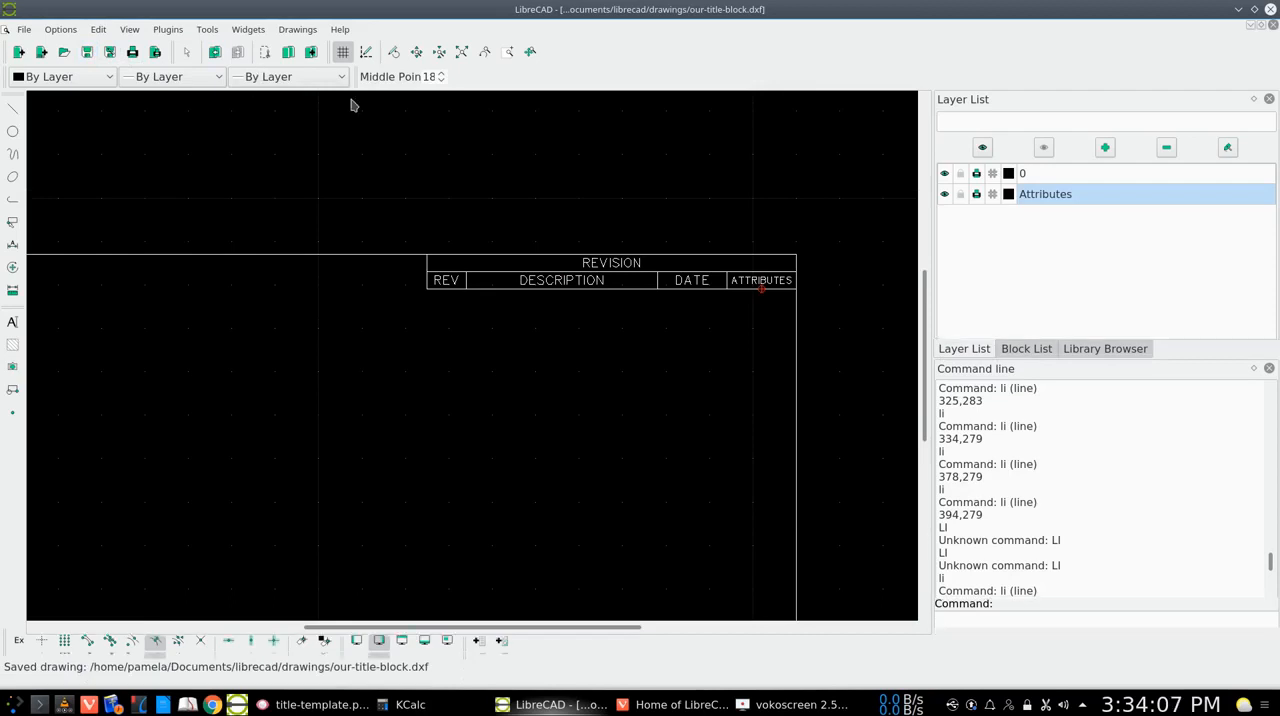
Draw a vertical guide line in the lower title block from 356.025,0 up to its top edge at 356.025,44.45
{"action": "left_click", "coordinate": [464, 55]}
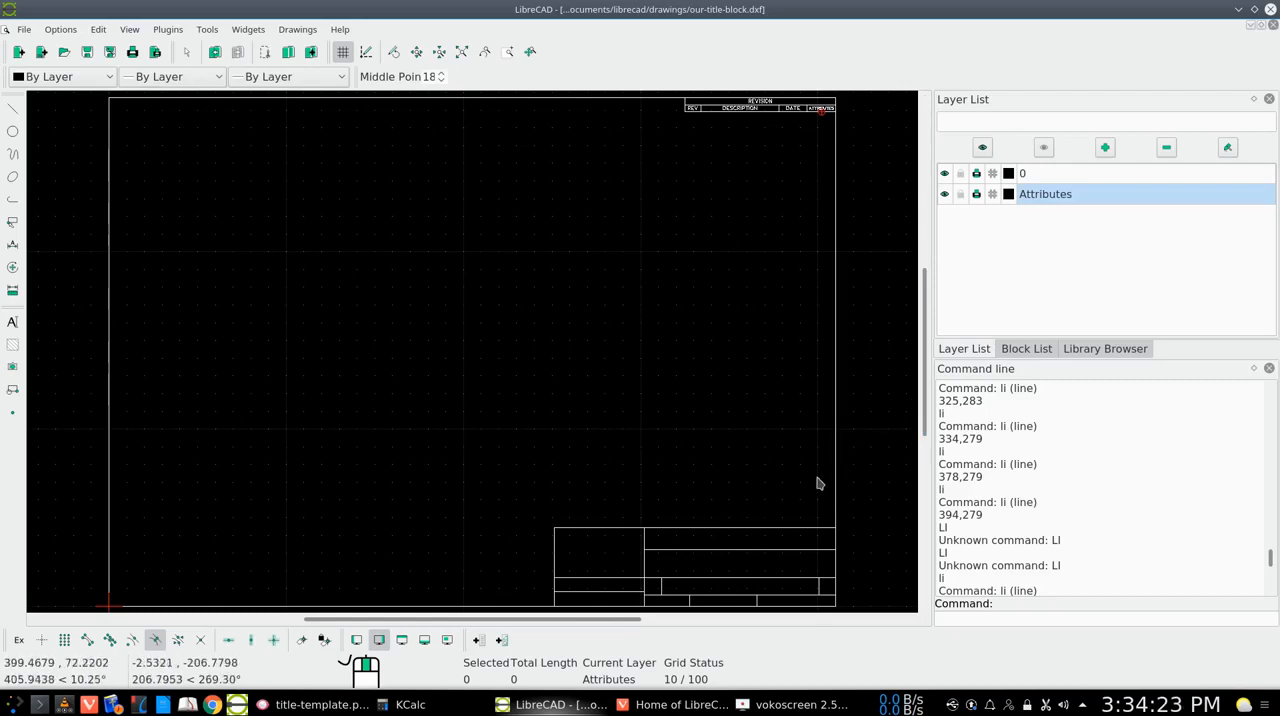
{"action": "scroll", "coordinate": [926, 392], "scroll_direction": "down", "scroll_amount": 3}
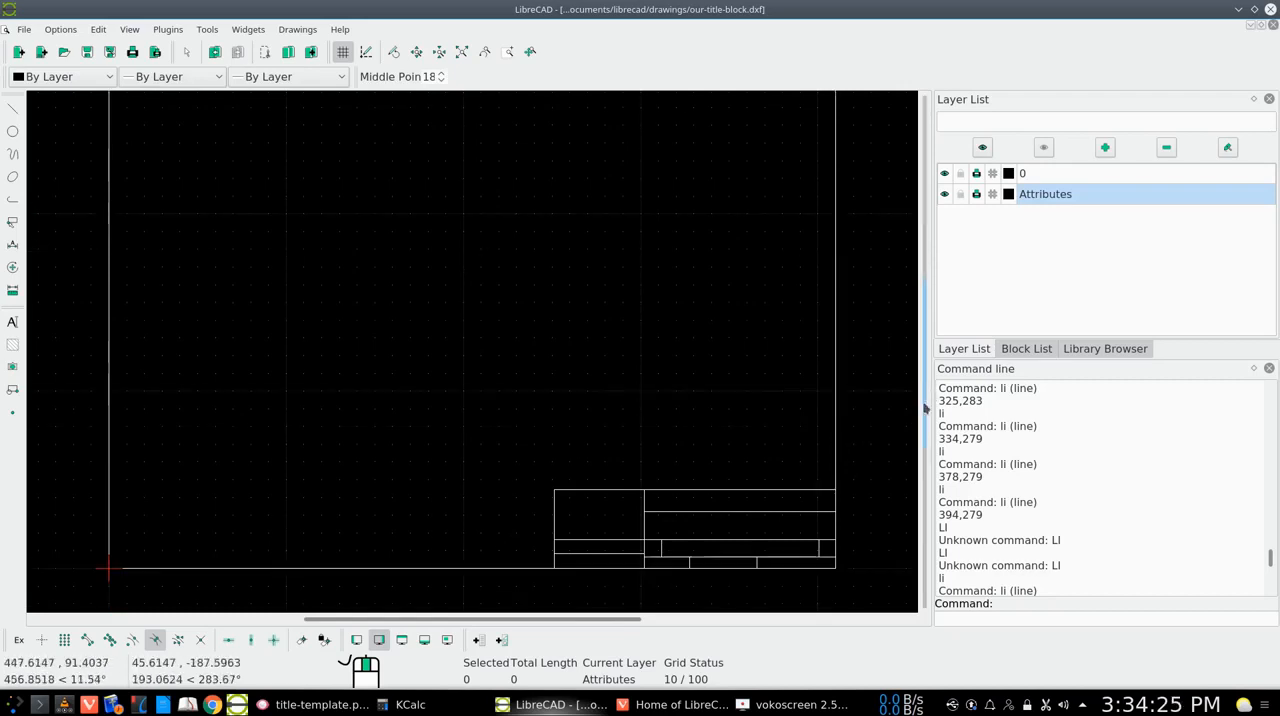
{"action": "left_click", "coordinate": [509, 52]}
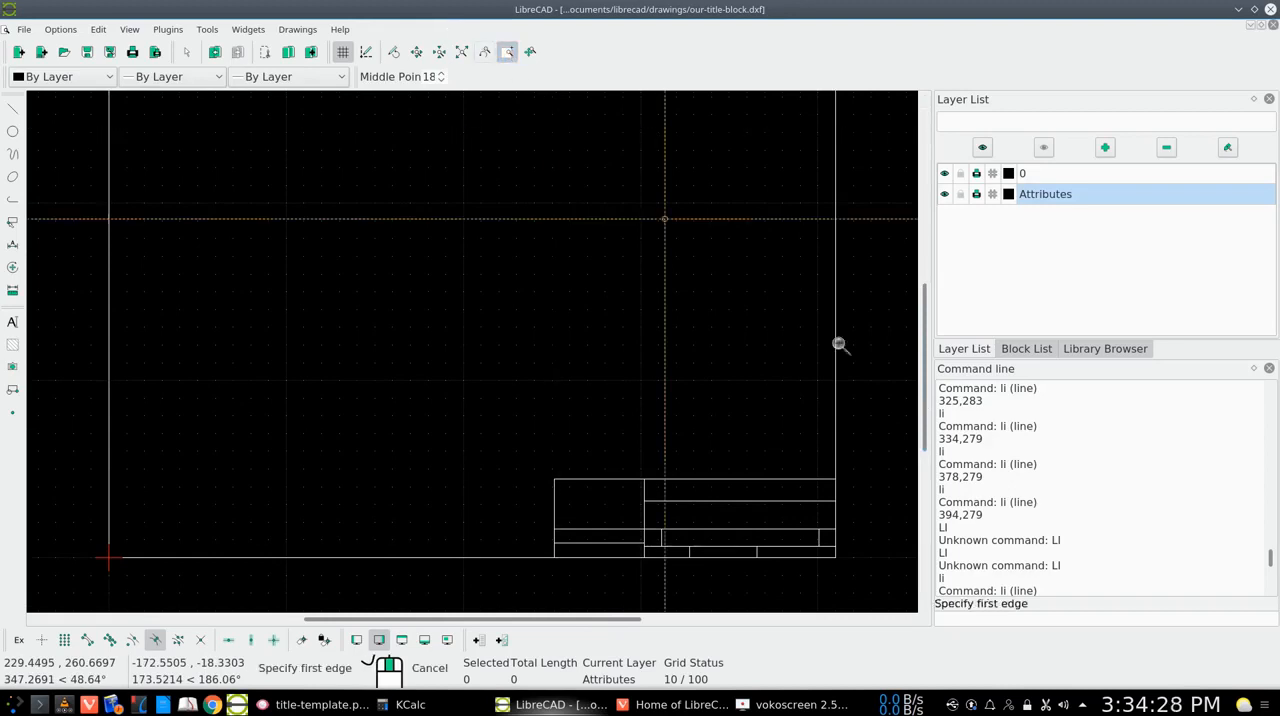
{"action": "left_click", "coordinate": [851, 453]}
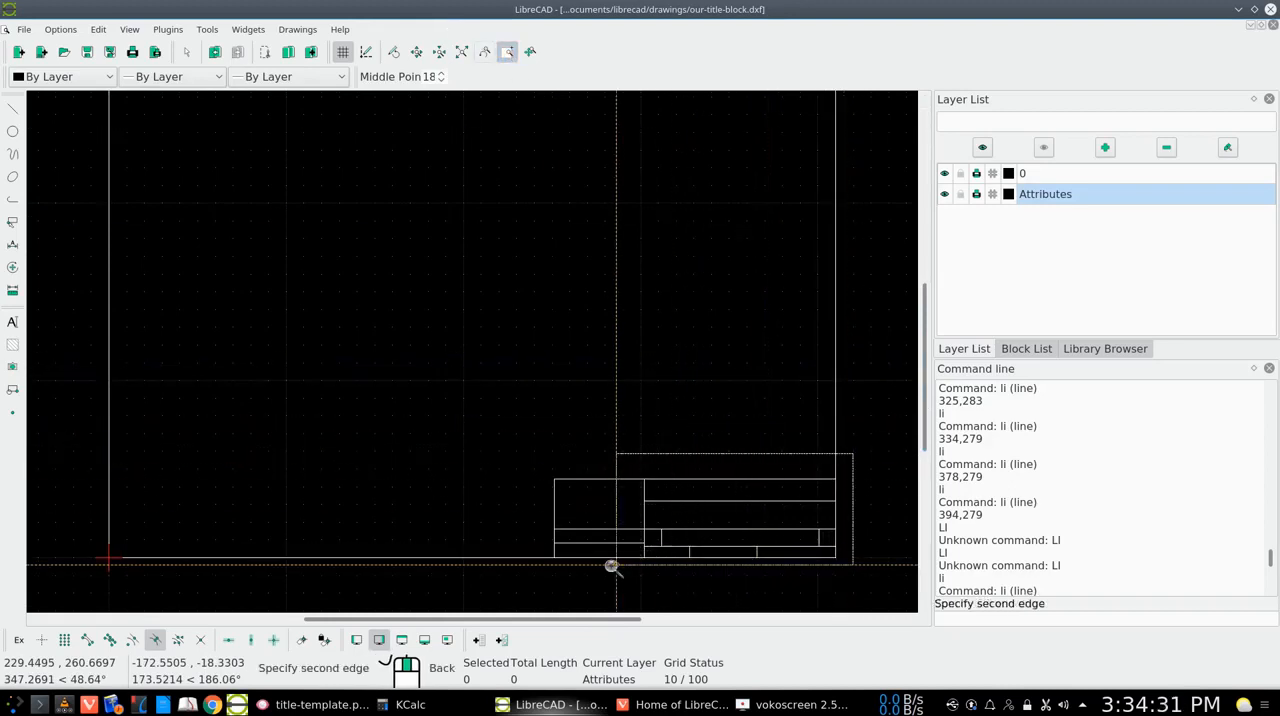
{"action": "left_click", "coordinate": [529, 571]}
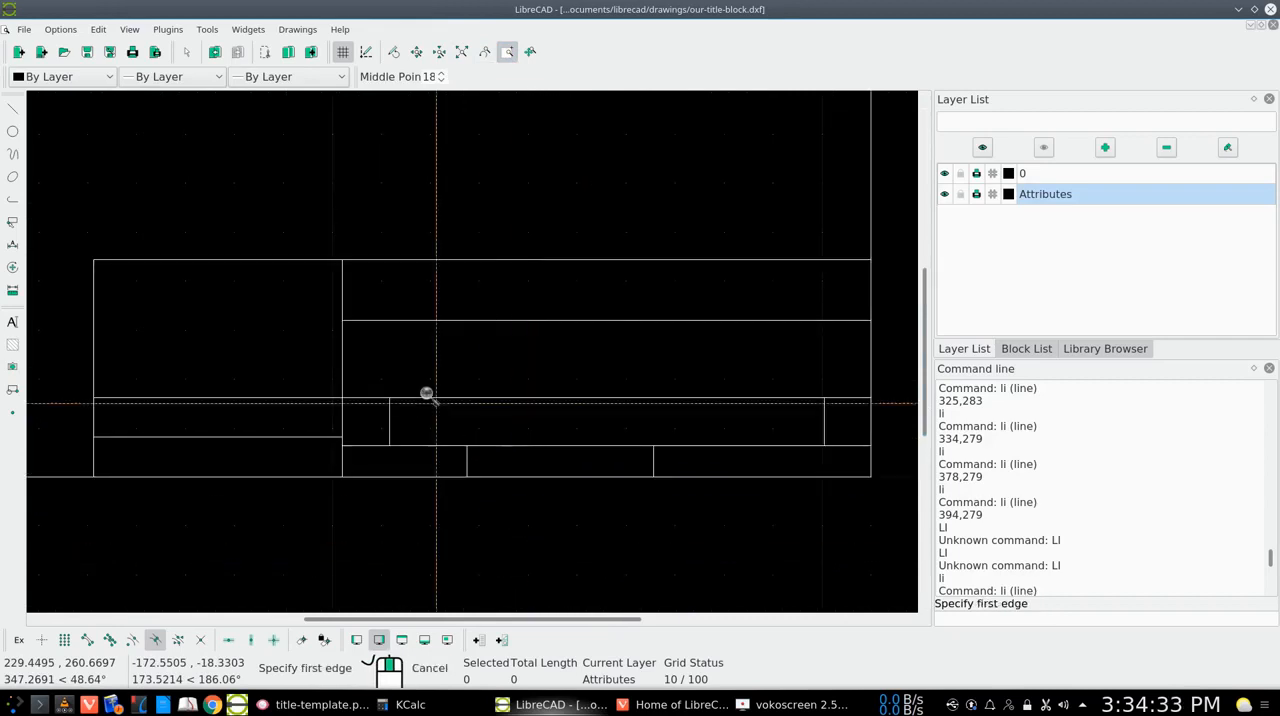
{"action": "right_click", "coordinate": [434, 373]}
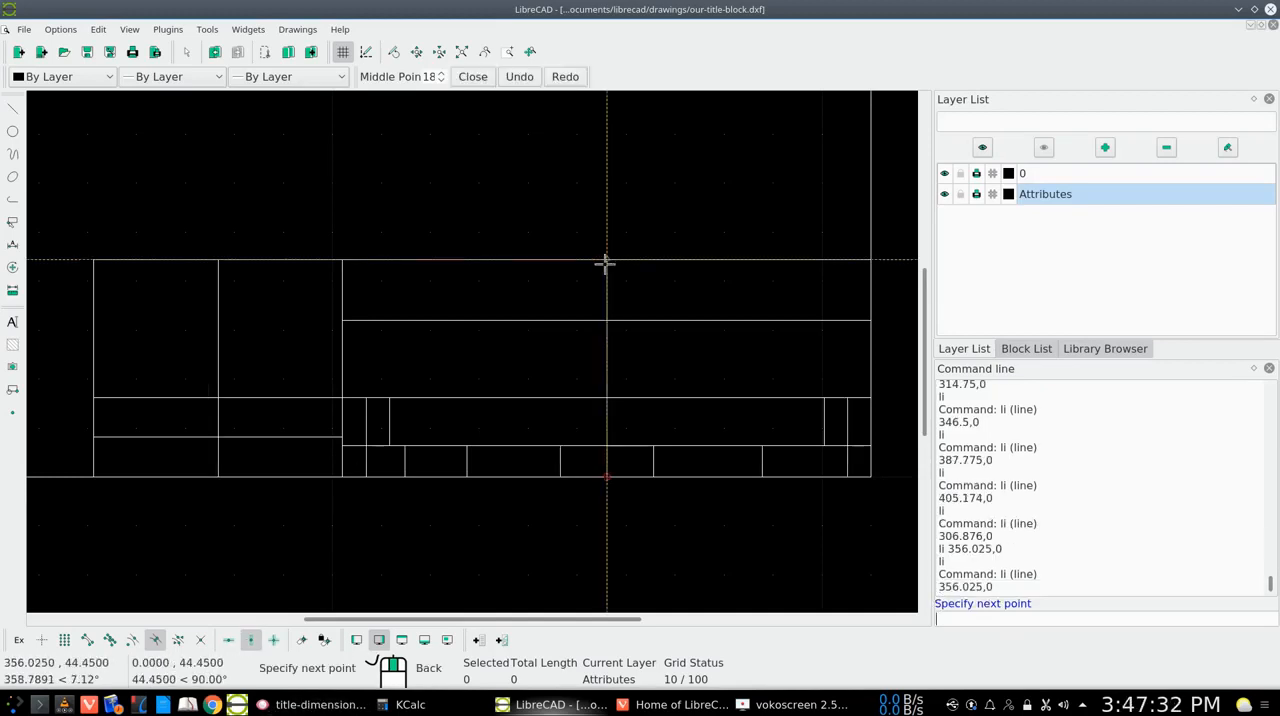
{"action": "left_click", "coordinate": [605, 260]}
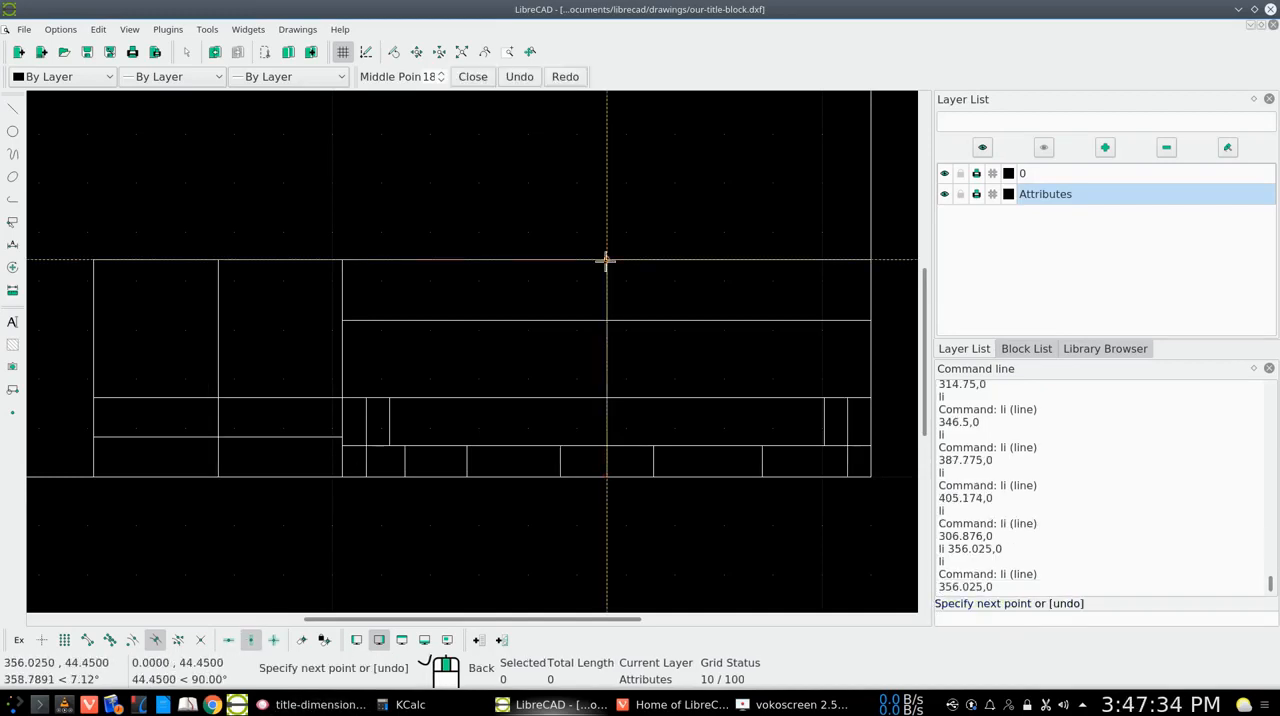
{"action": "right_click", "coordinate": [605, 260]}
{"action": "right_click", "coordinate": [606, 263]}
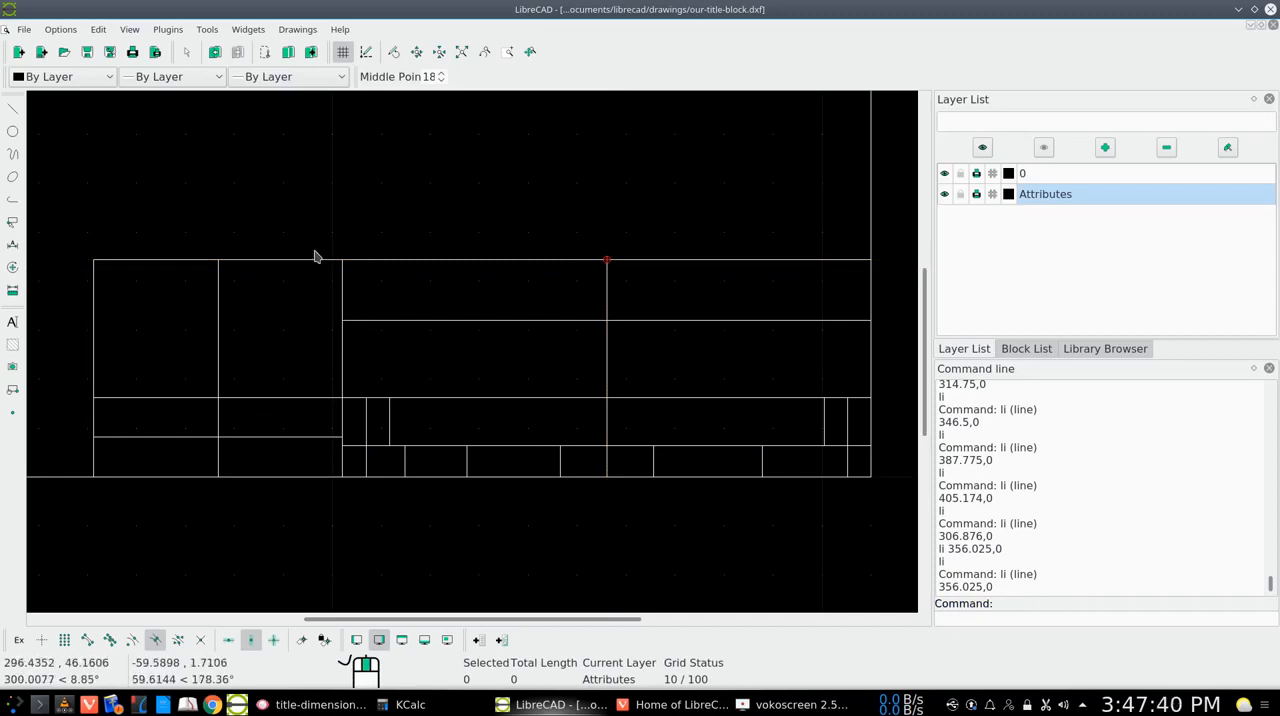
Consult the title block labels in title-template.png in Gwenview, then return to LibreCAD
{"action": "left_click", "coordinate": [461, 52]}
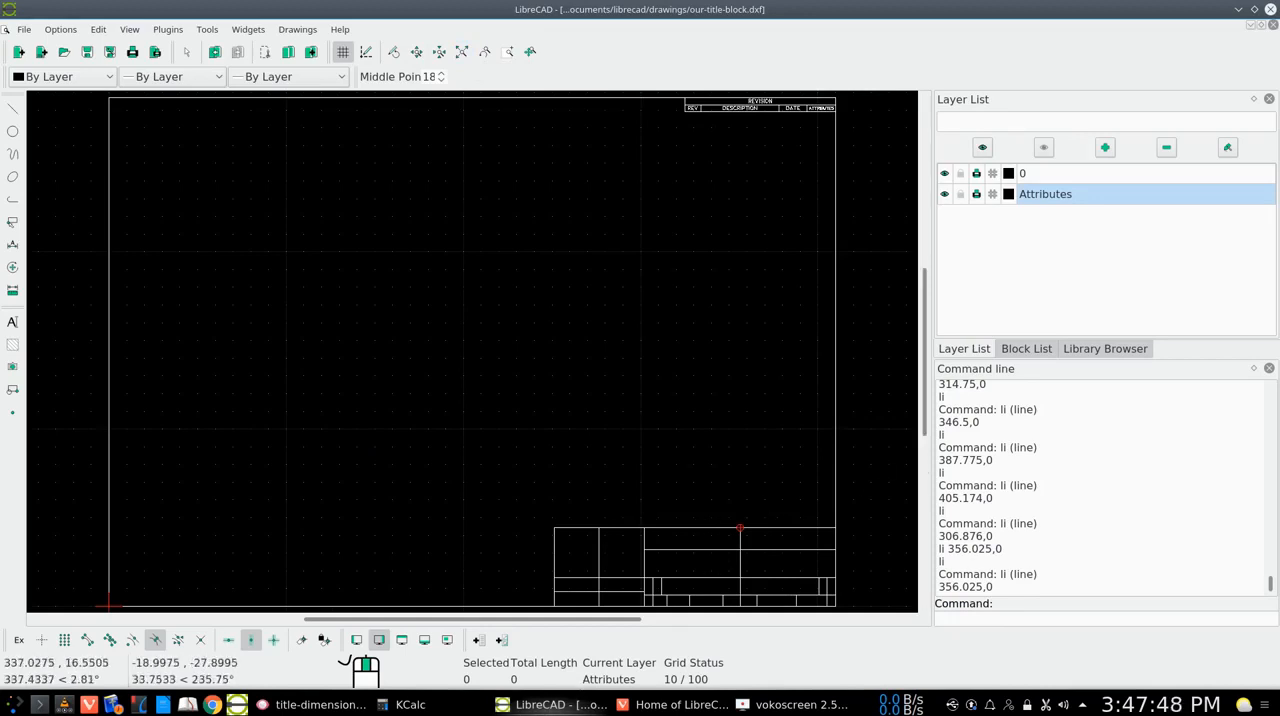
{"action": "left_click", "coordinate": [350, 707]}
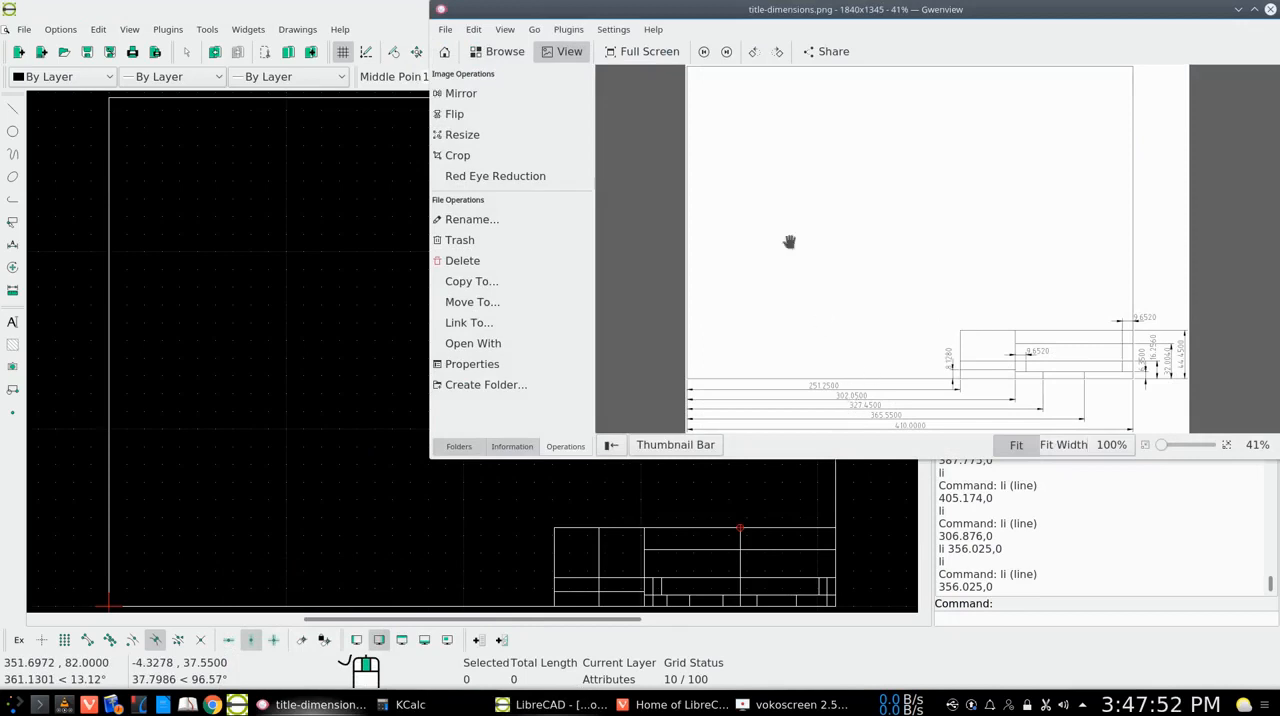
{"action": "left_click", "coordinate": [706, 53]}
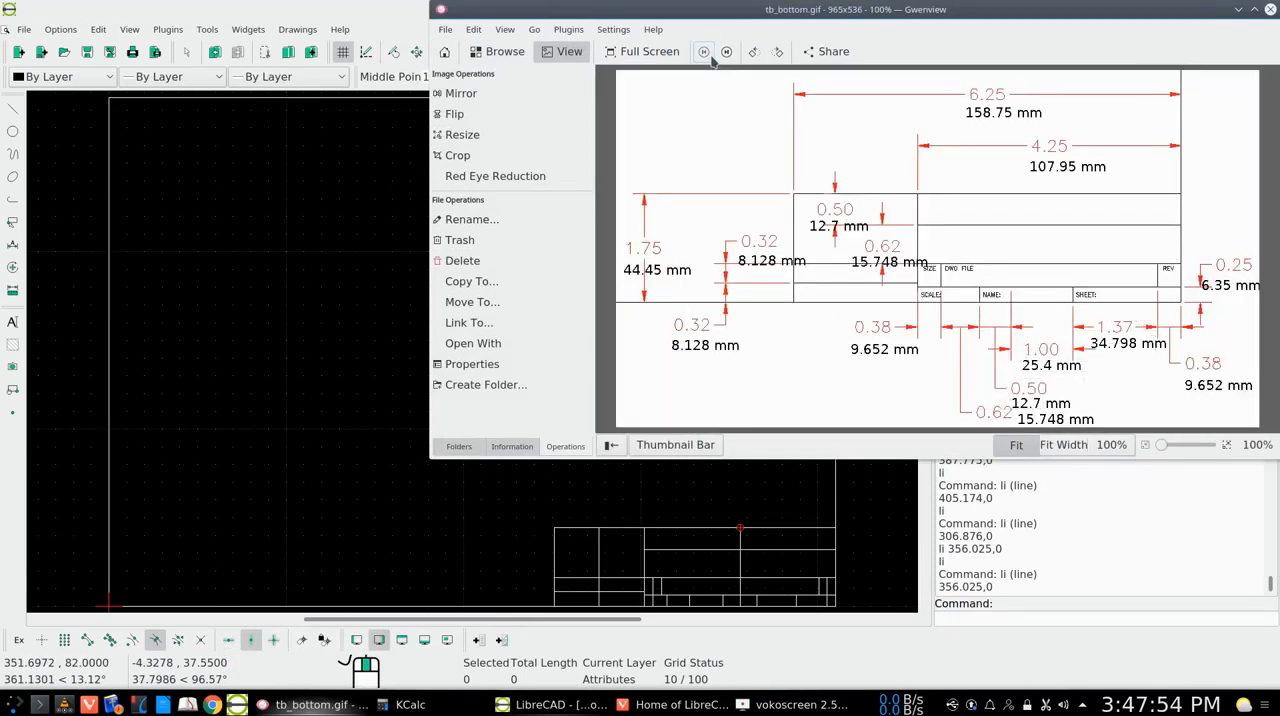
{"action": "left_click", "coordinate": [706, 53]}
{"action": "left_click", "coordinate": [726, 52]}
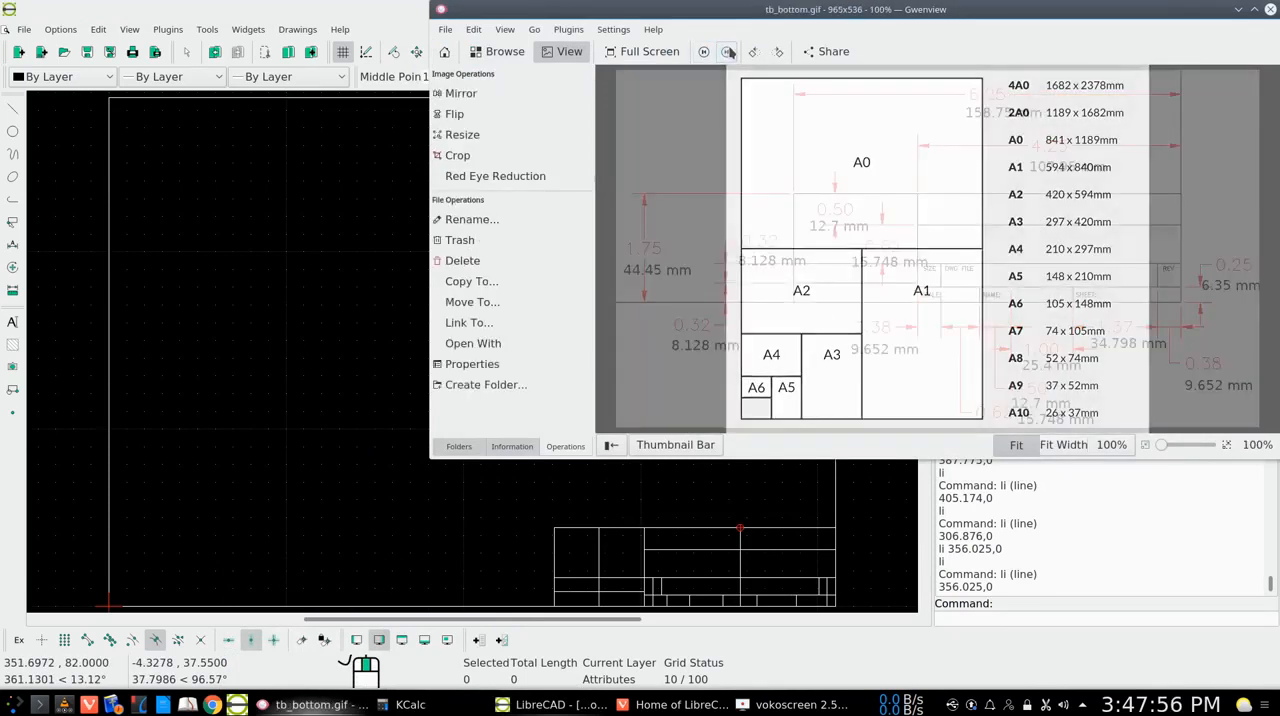
{"action": "left_click", "coordinate": [727, 52]}
{"action": "left_click", "coordinate": [727, 52]}
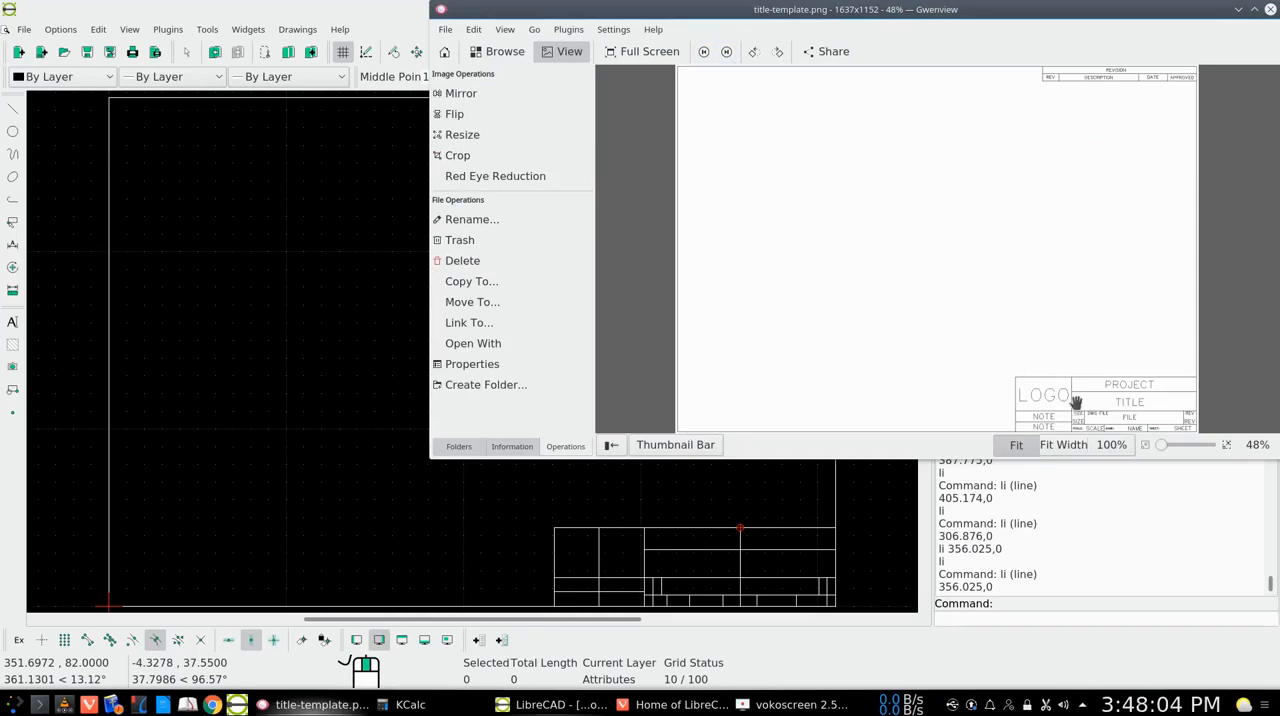
{"action": "left_click", "coordinate": [1238, 9]}
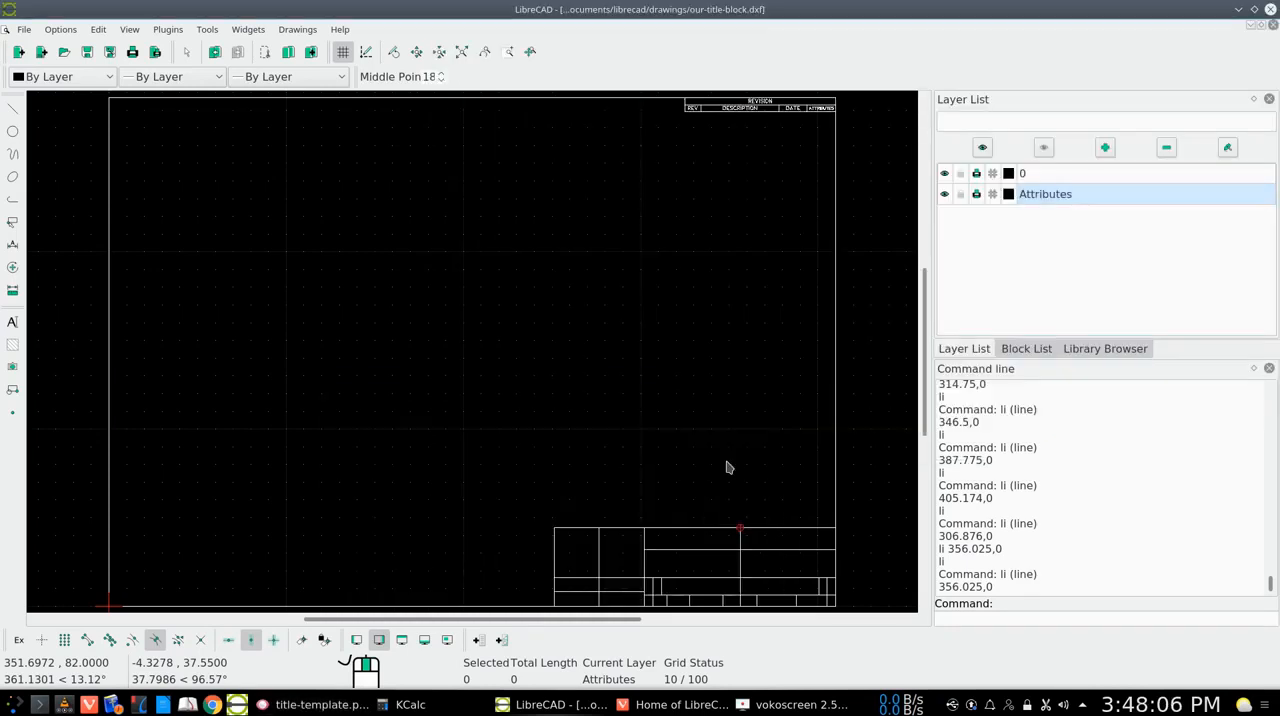
Place a middle-aligned multiline text LOGO at height 2 with free snap in the logo cell, at about 276.65,30.41 on the guide line
{"action": "right_click", "coordinate": [316, 334]}
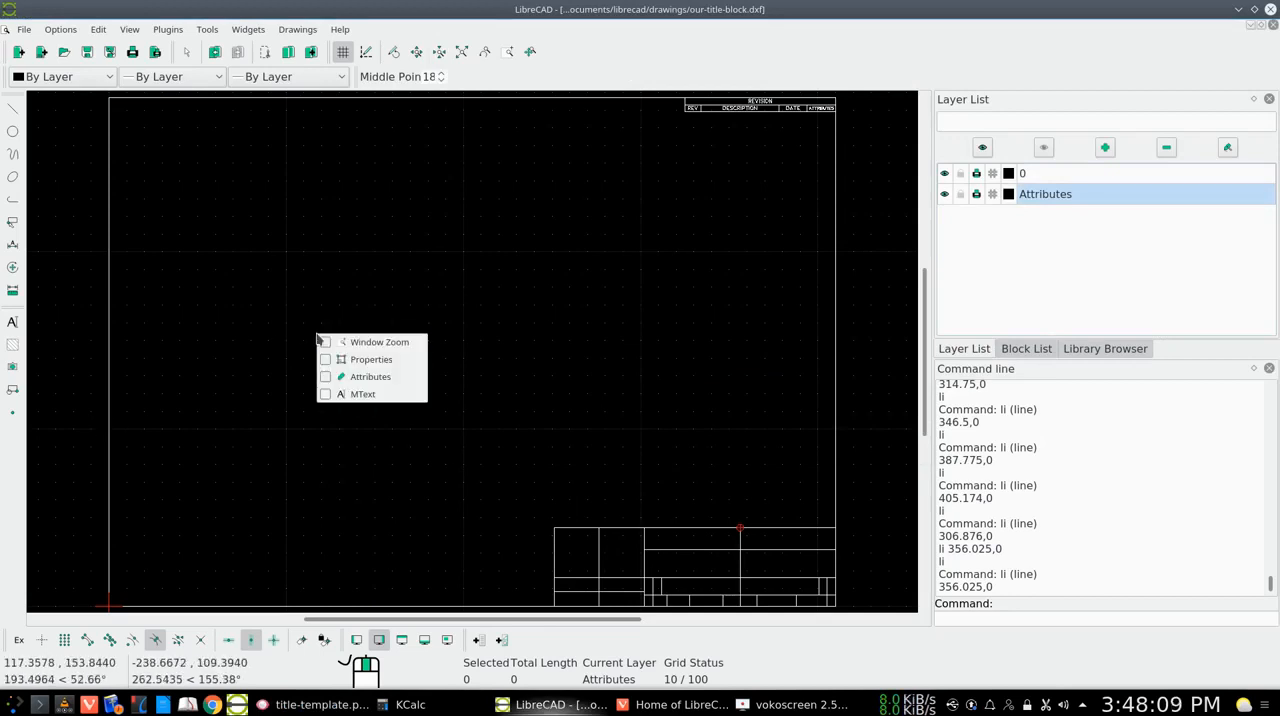
{"action": "left_click", "coordinate": [343, 393]}
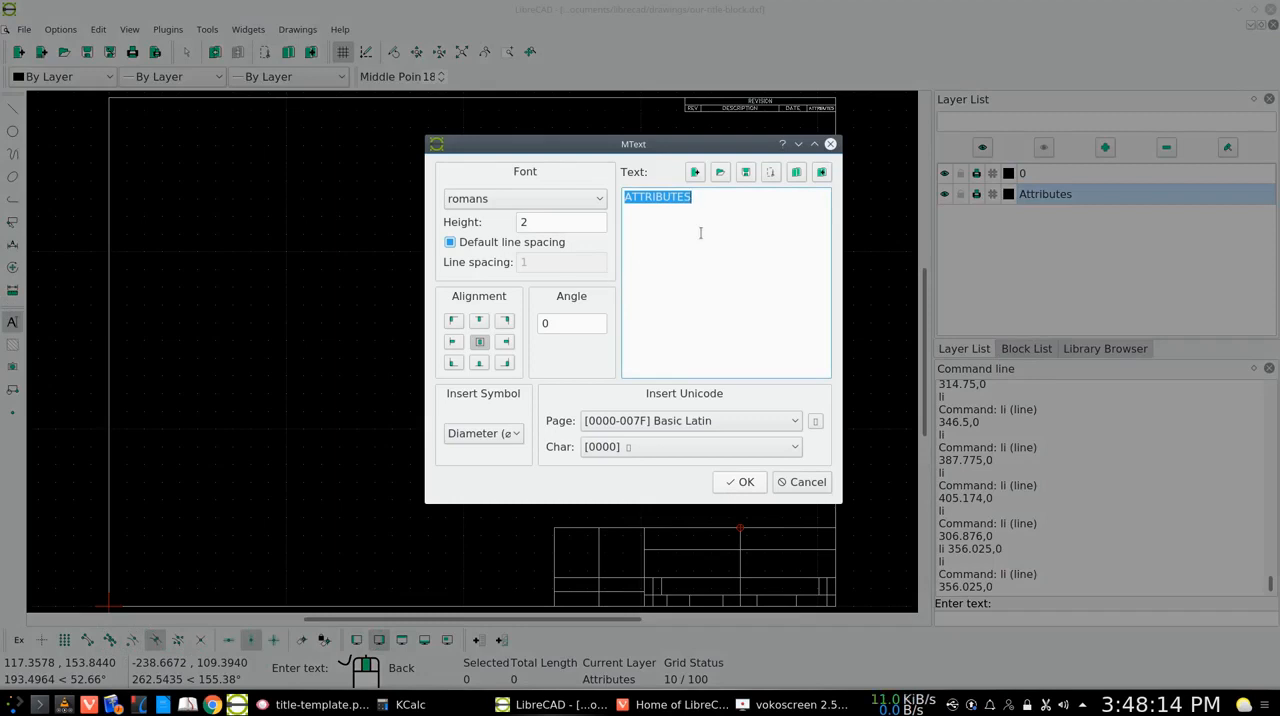
{"action": "type", "text": "LOG"}
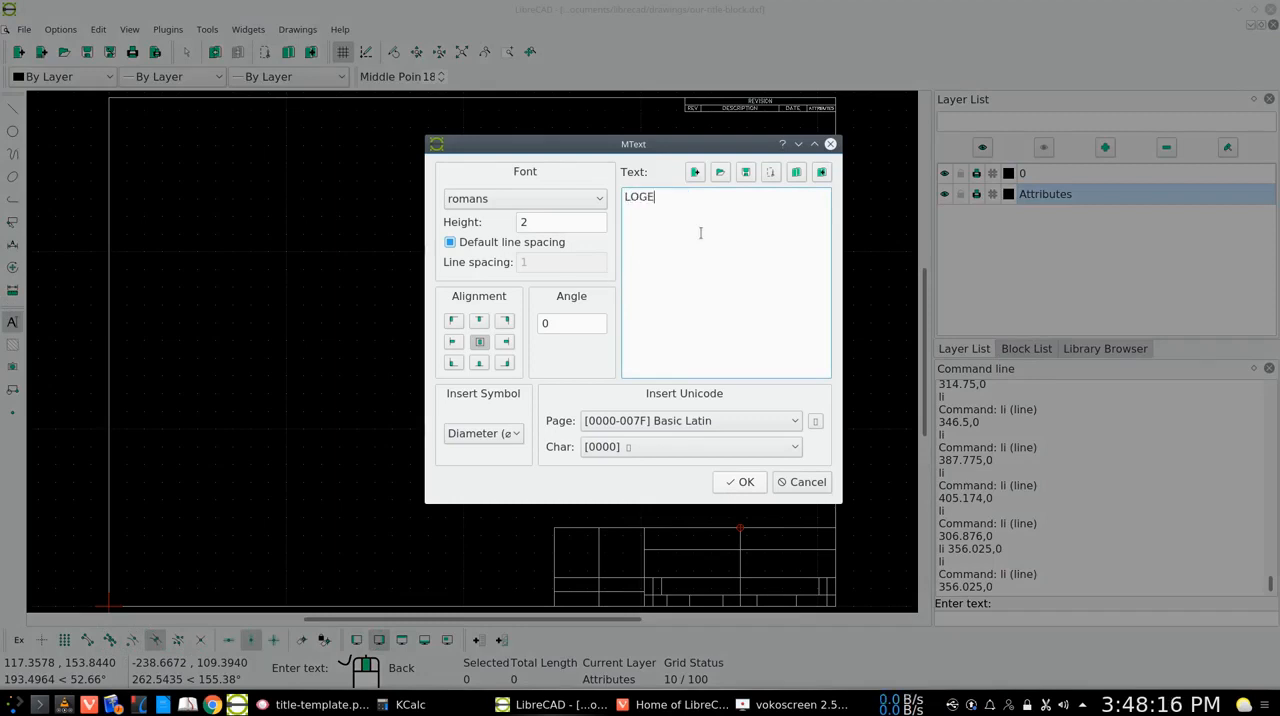
{"action": "type", "text": "O"}
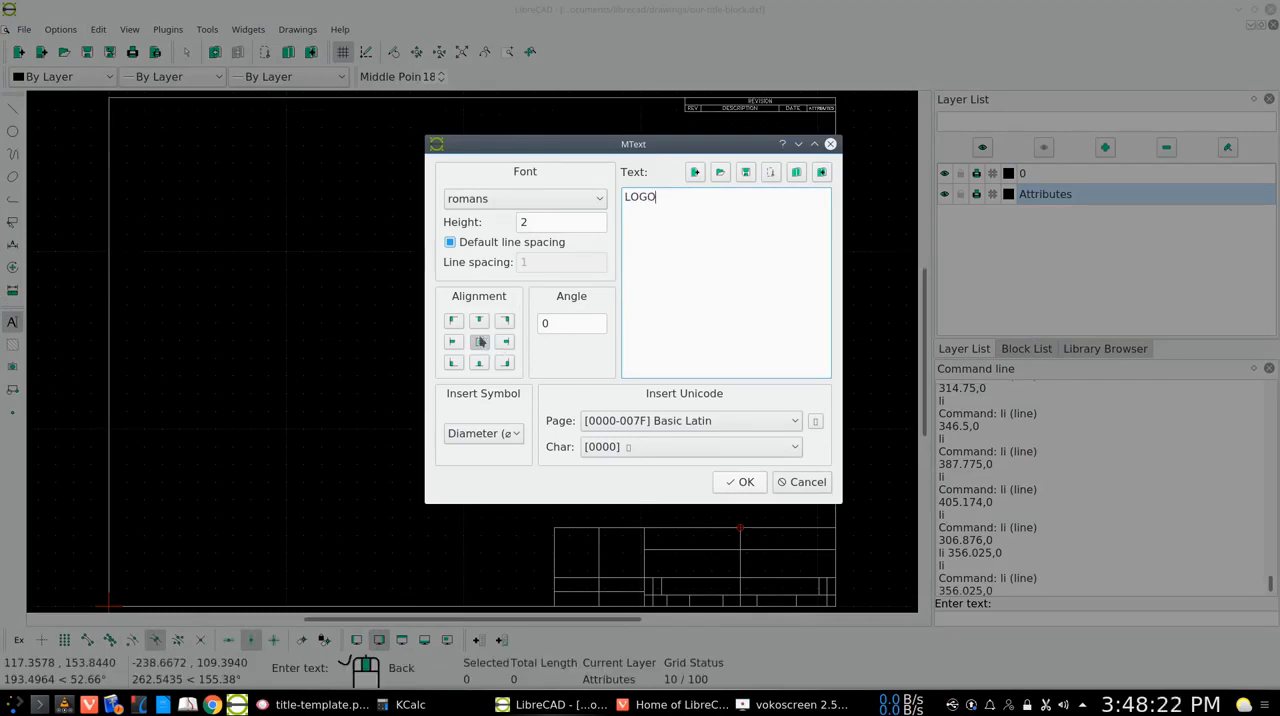
{"action": "left_click", "coordinate": [741, 483]}
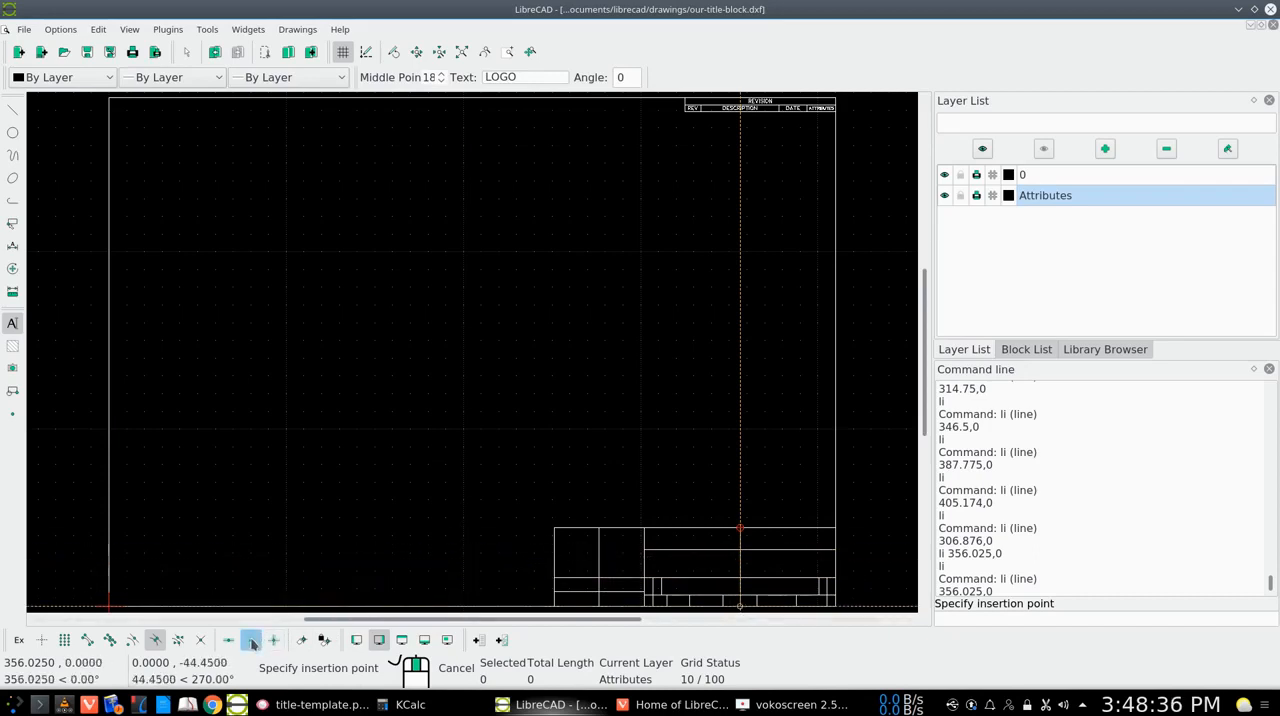
{"action": "left_click", "coordinate": [41, 640]}
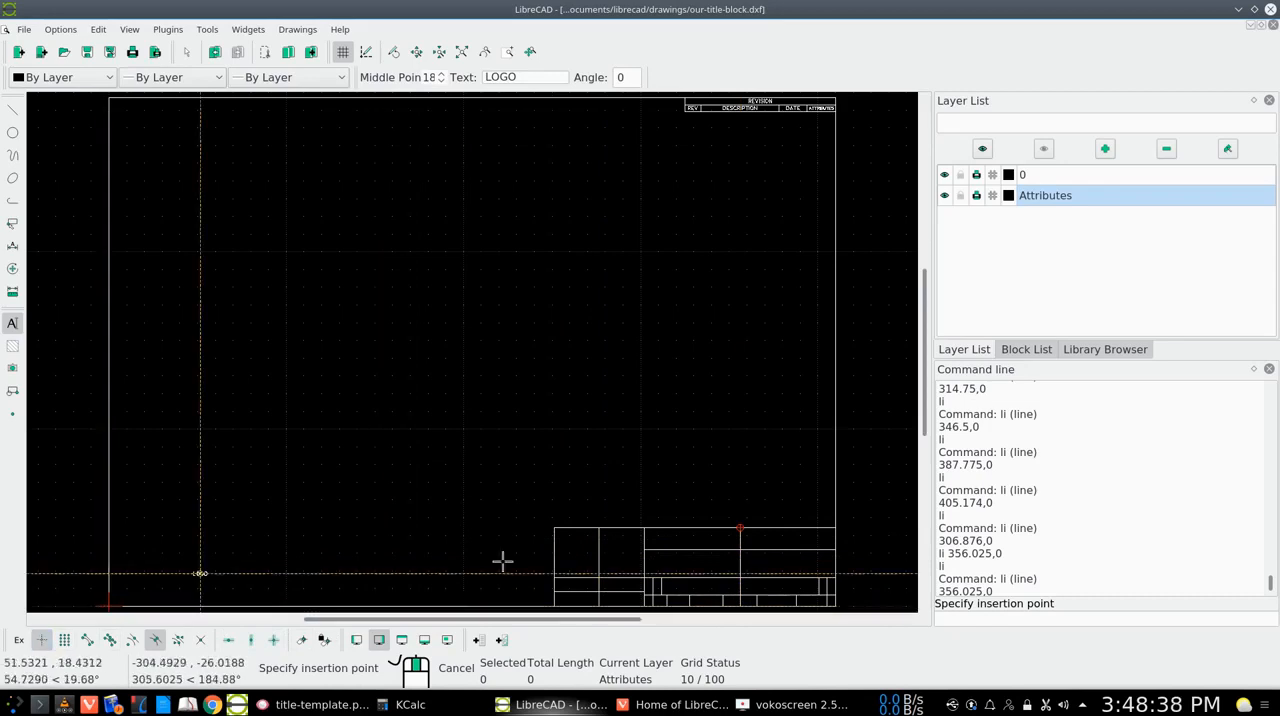
{"action": "left_click", "coordinate": [599, 552]}
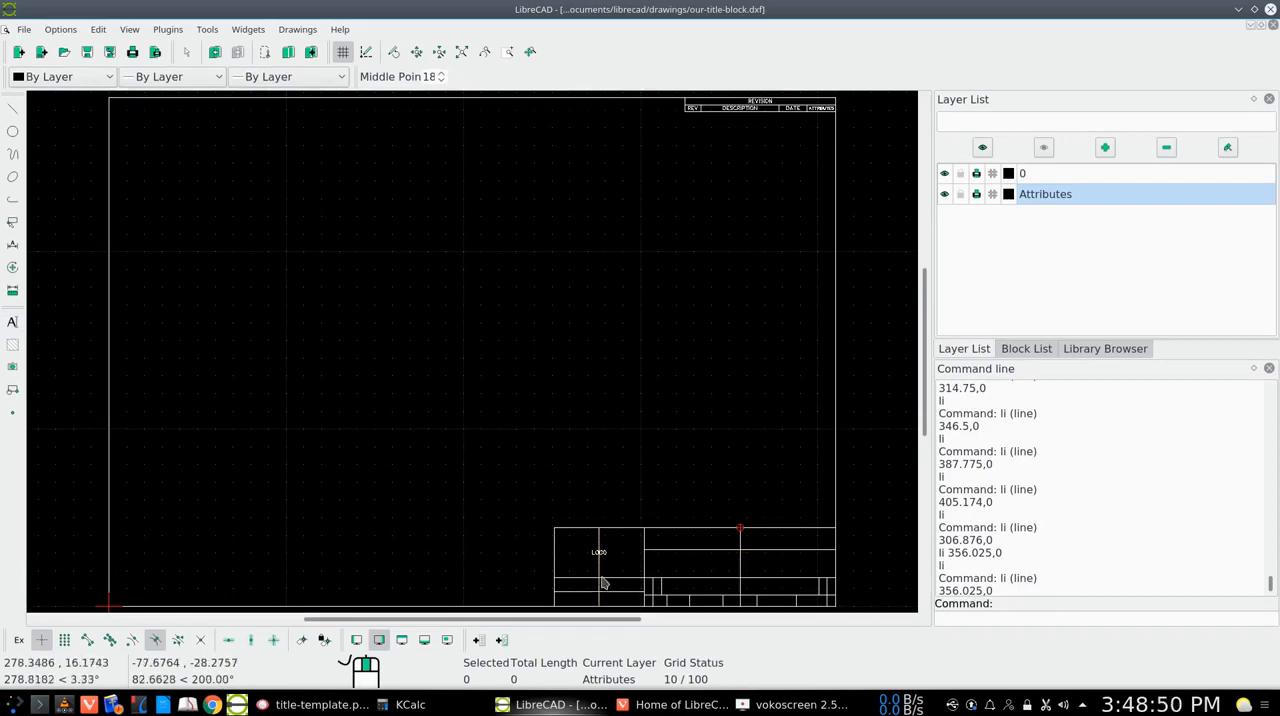
Set the LOGO text's height to 6 through its properties
{"action": "left_click", "coordinate": [12, 267]}
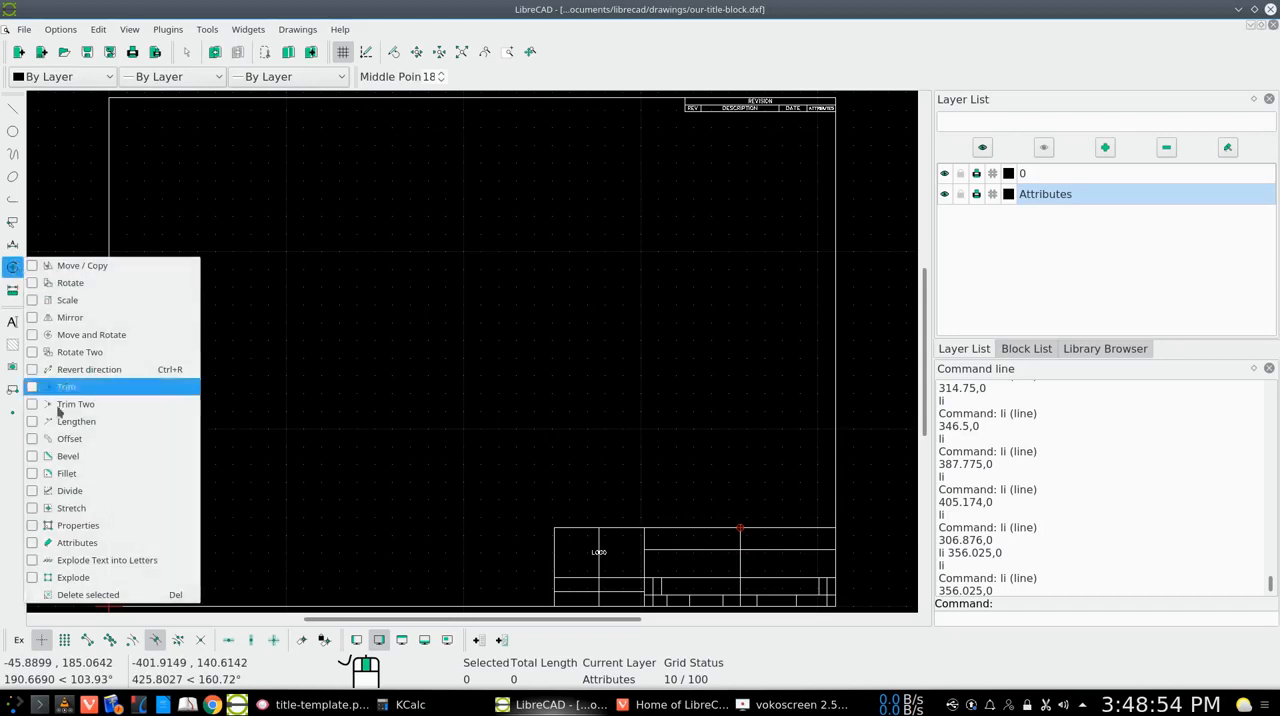
{"action": "left_click", "coordinate": [78, 541]}
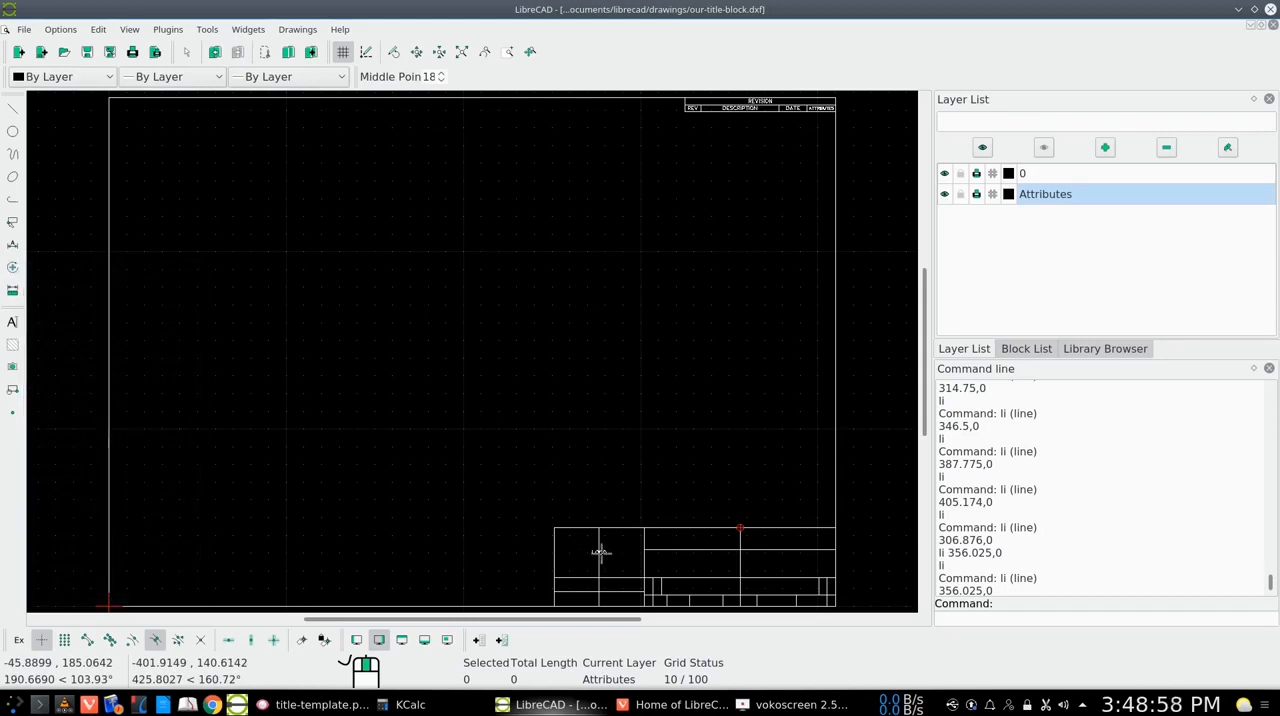
{"action": "left_click", "coordinate": [600, 552]}
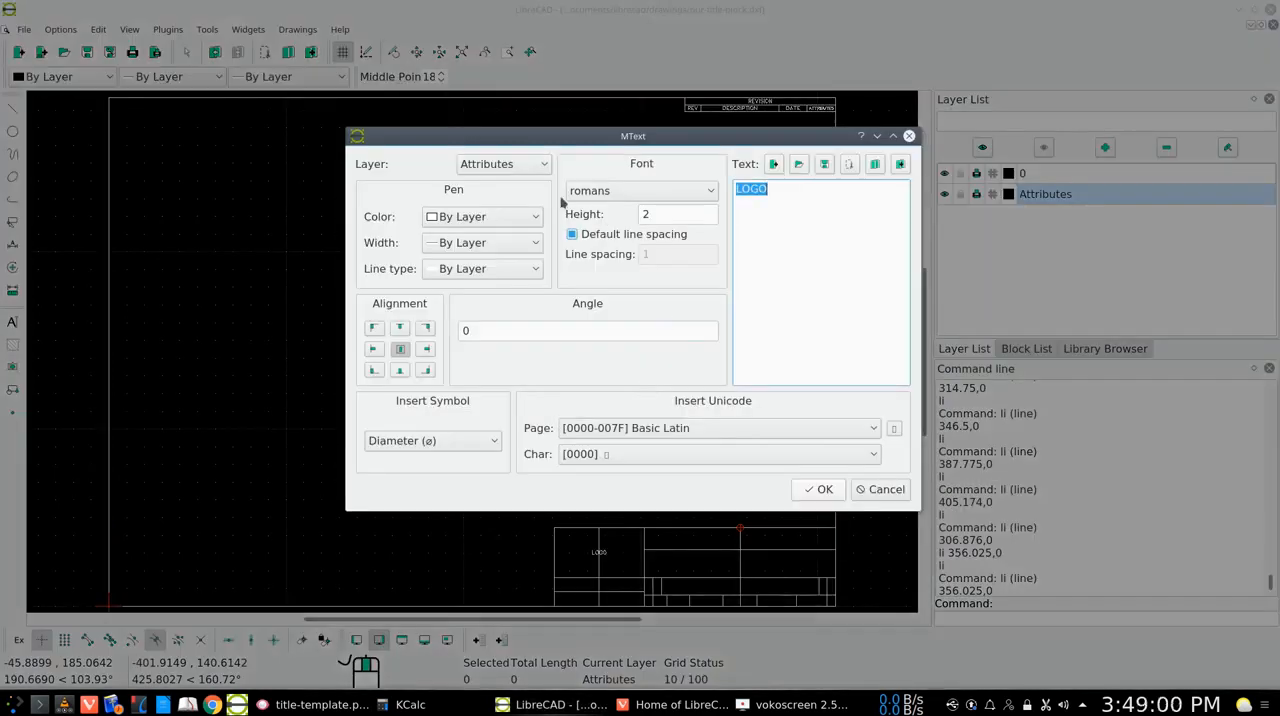
{"action": "left_click", "coordinate": [656, 214]}
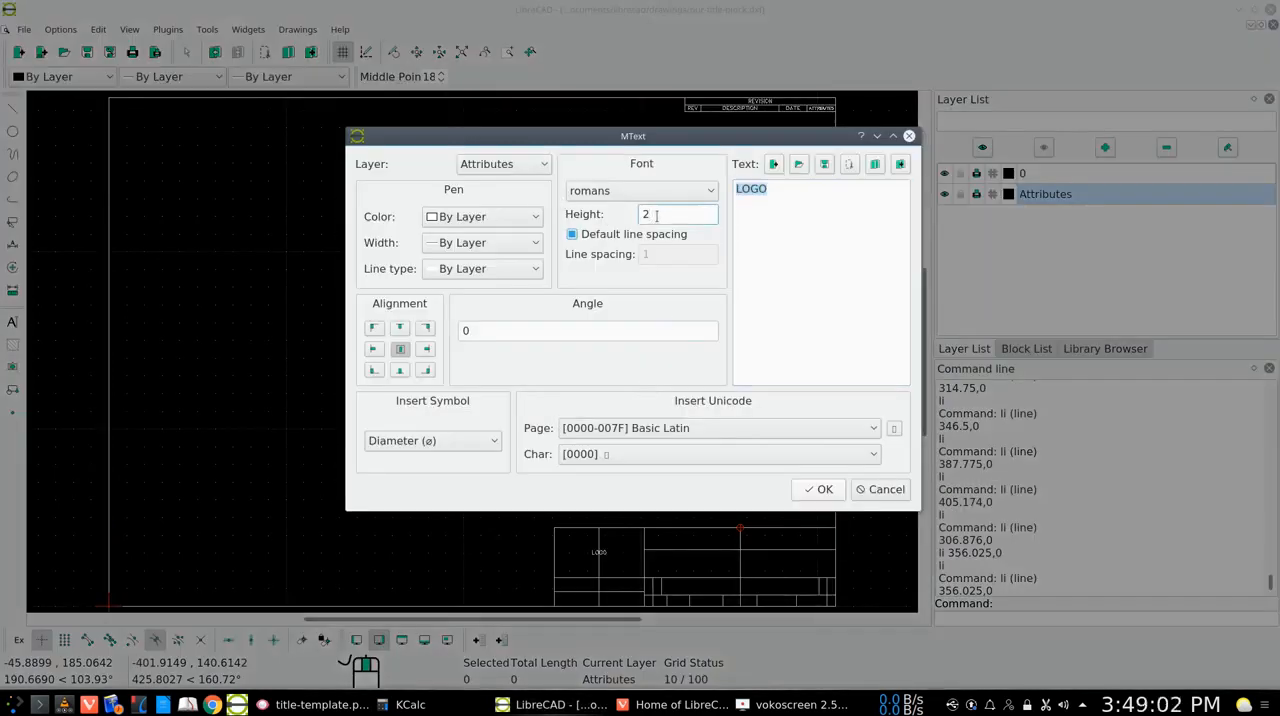
{"action": "key", "text": "BackSpace"}
{"action": "left_click", "coordinate": [818, 489]}
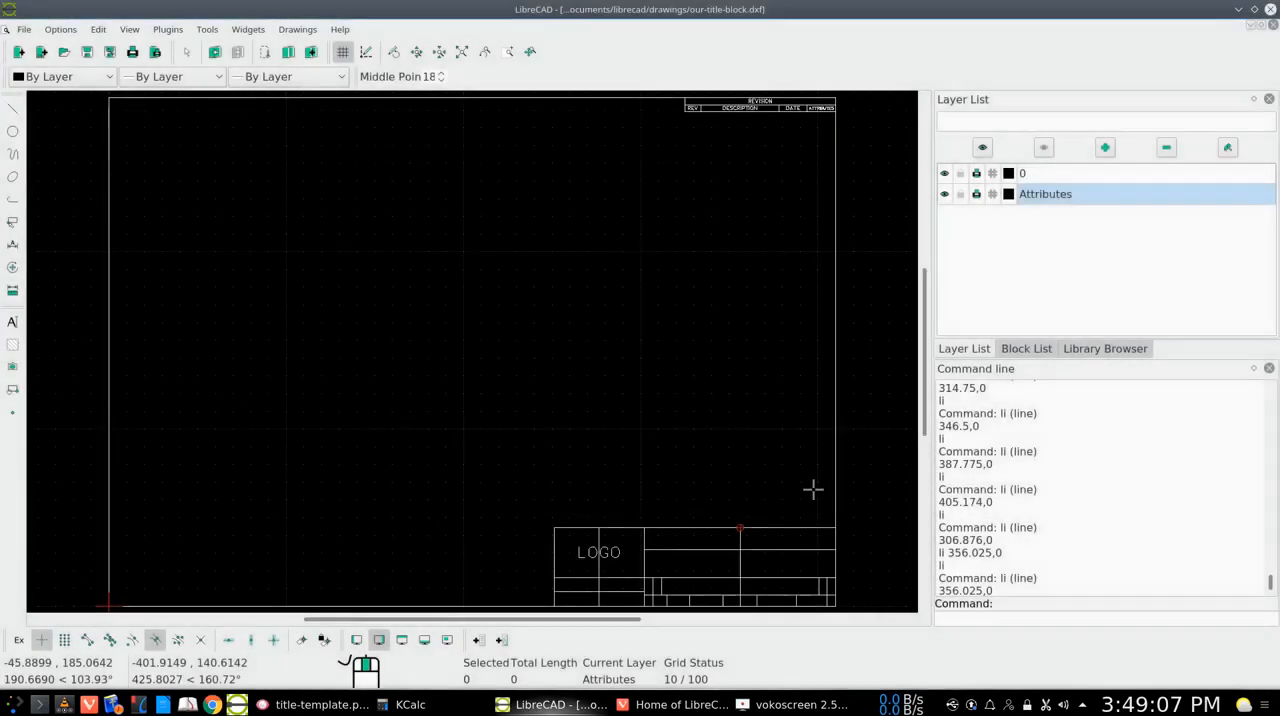
Enlarge the LOGO text to a height of 12 so it fills its cell
{"action": "double_click", "coordinate": [605, 556]}
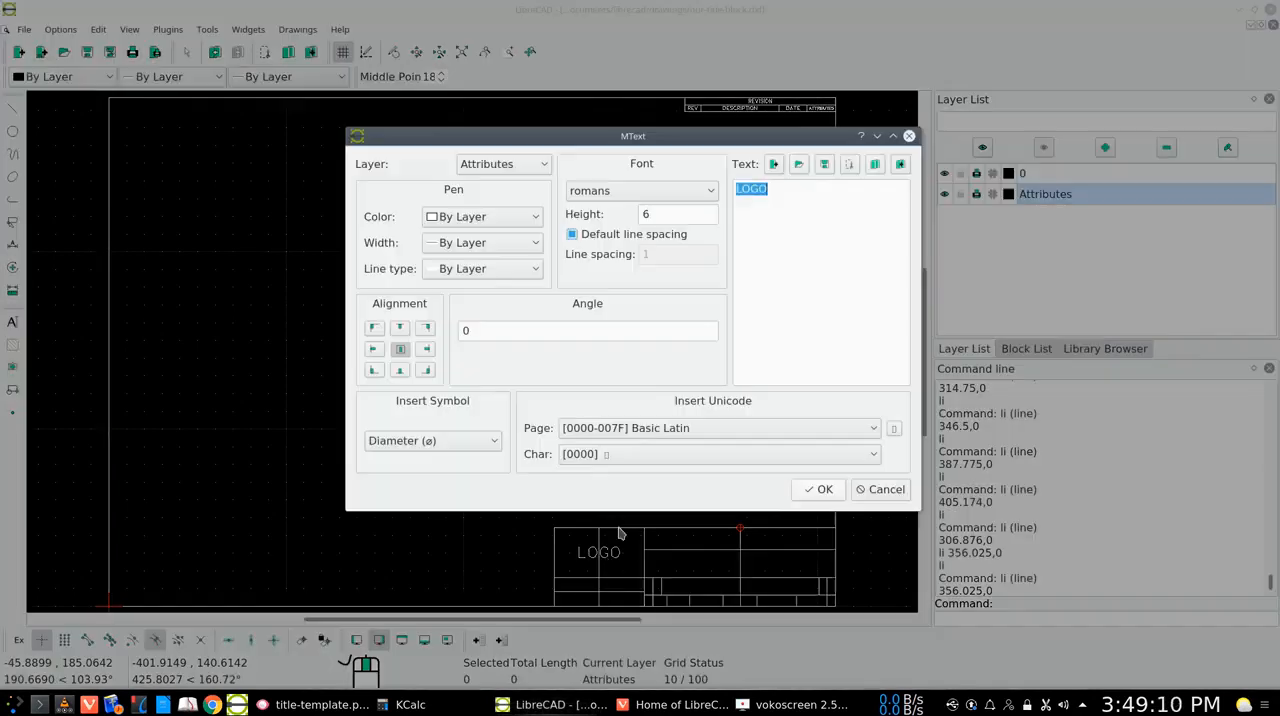
{"action": "left_click", "coordinate": [655, 213]}
{"action": "key", "text": "BackSpace"}
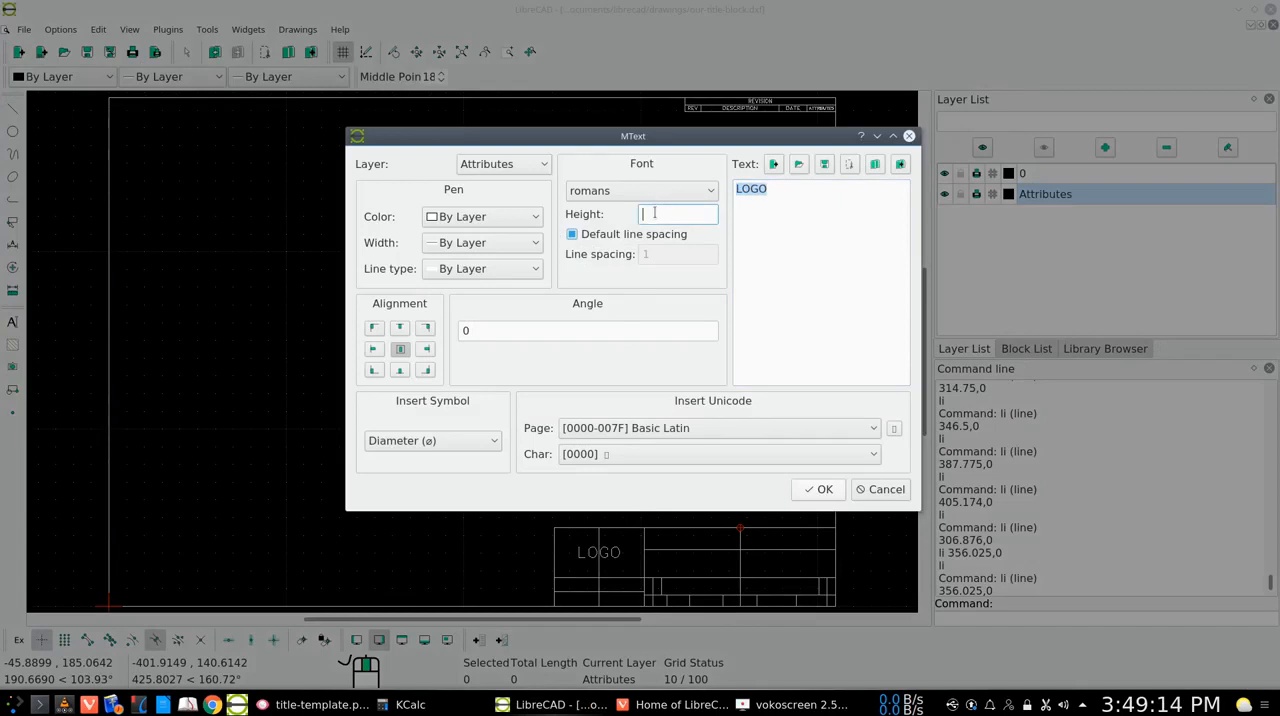
{"action": "type", "text": "12"}
{"action": "left_click", "coordinate": [819, 489]}
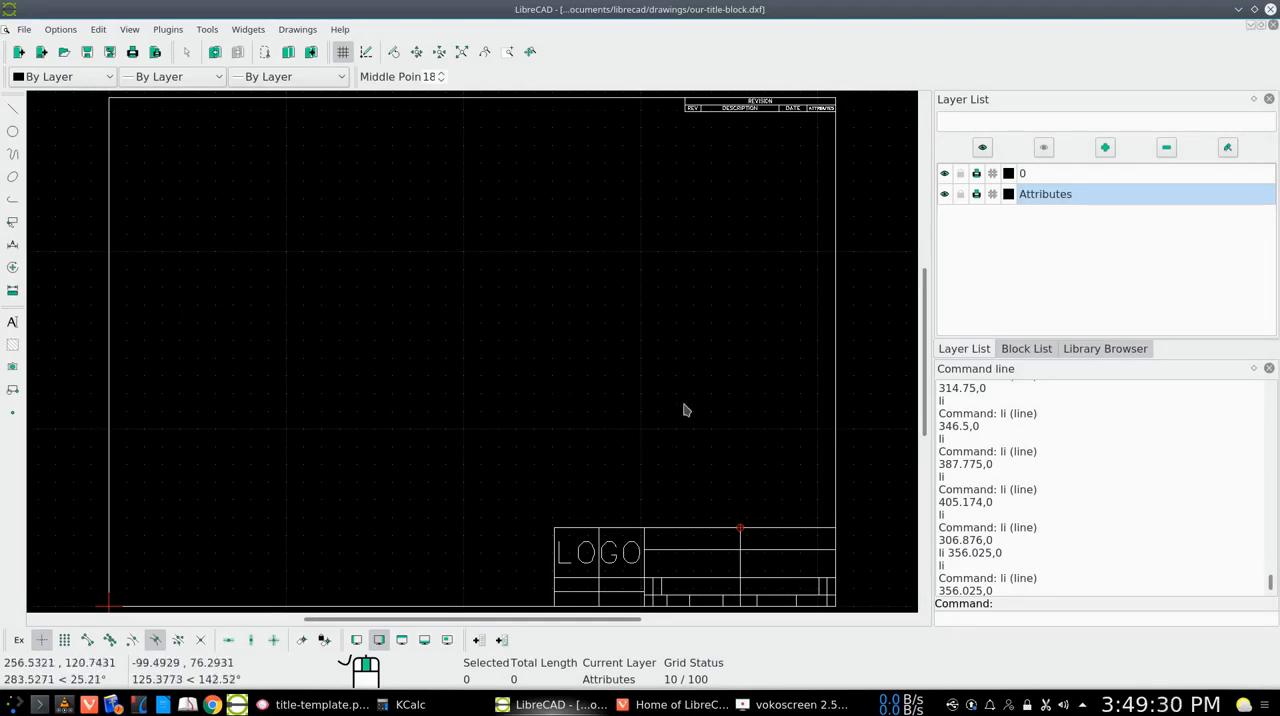
Check title-template.png in Gwenview, then return to LibreCAD and place NOTE text at height 2 in both rows beneath LOGO, on the guide line
{"action": "left_click_drag", "start_coordinate": [924, 363], "coordinate": [922, 395]}
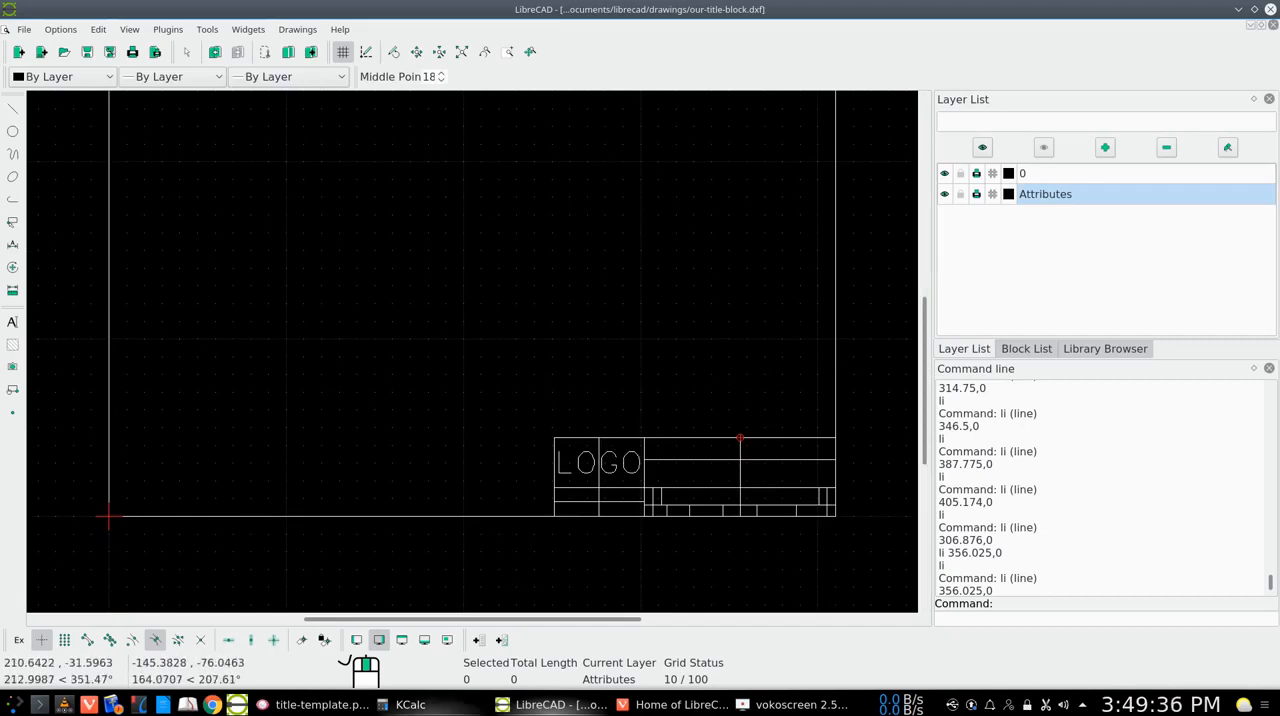
{"action": "left_click", "coordinate": [320, 704]}
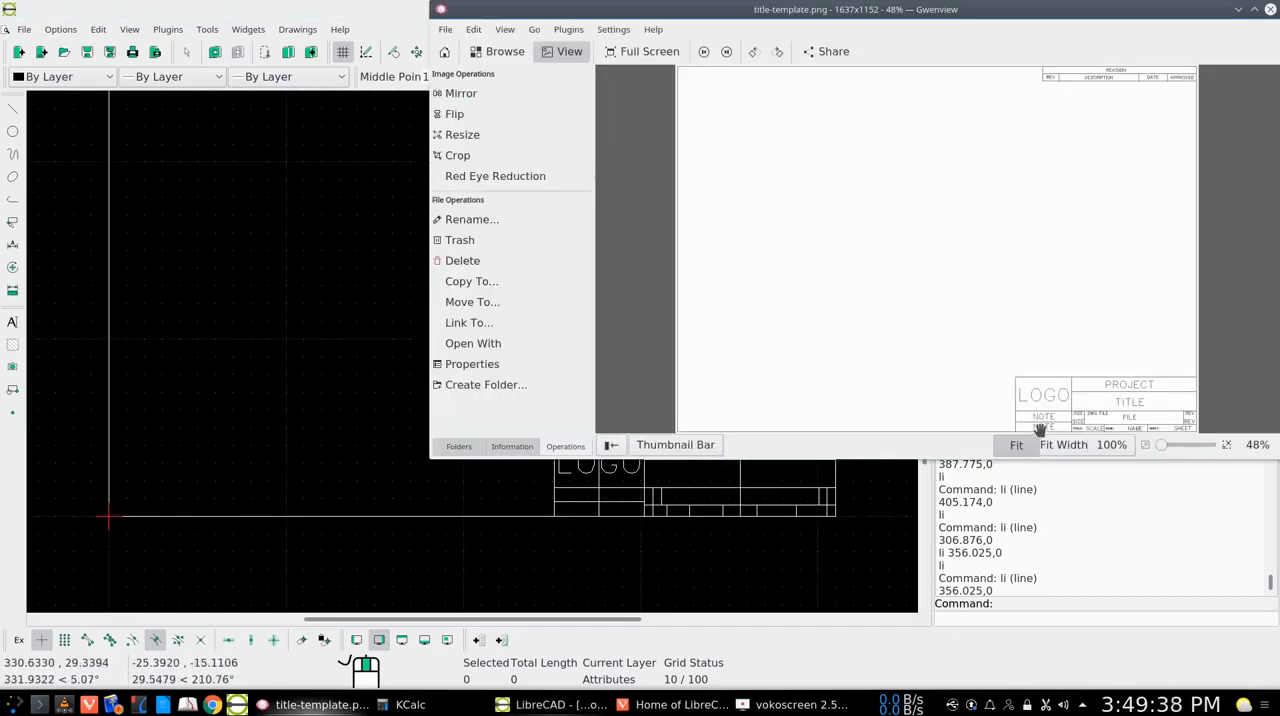
{"action": "left_click", "coordinate": [1239, 10]}
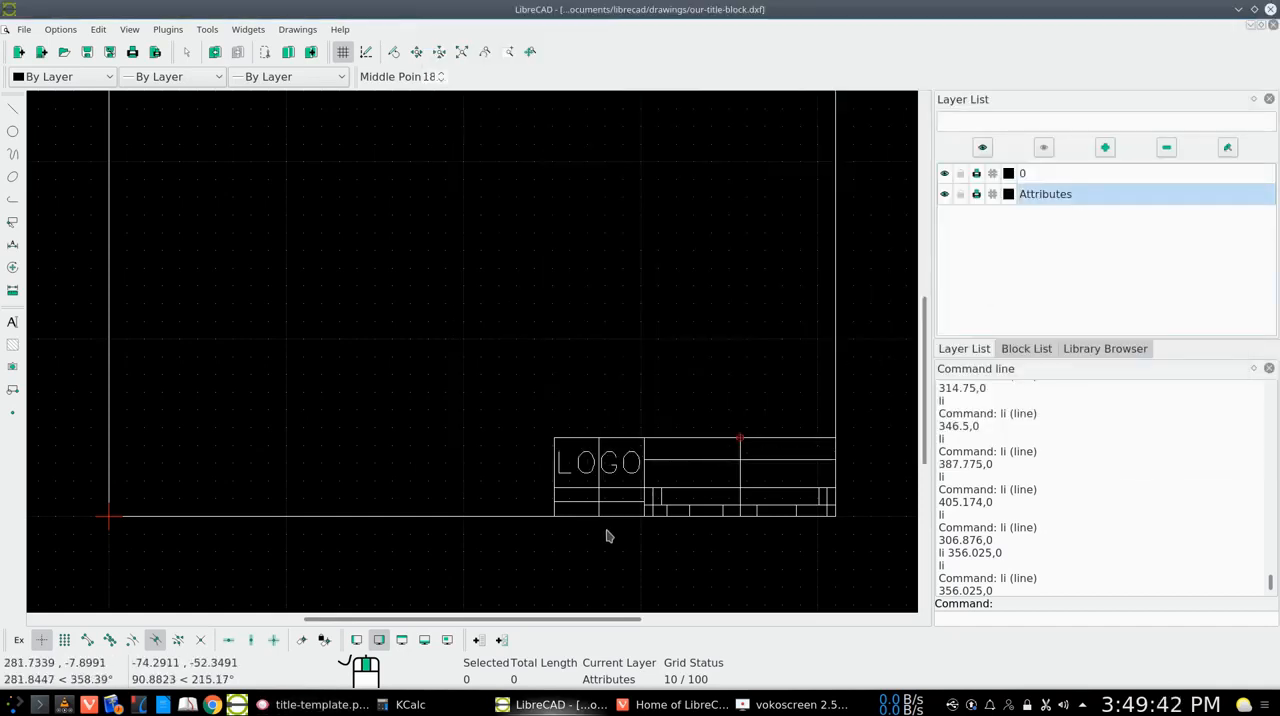
{"action": "right_click", "coordinate": [327, 353]}
{"action": "left_click", "coordinate": [368, 376]}
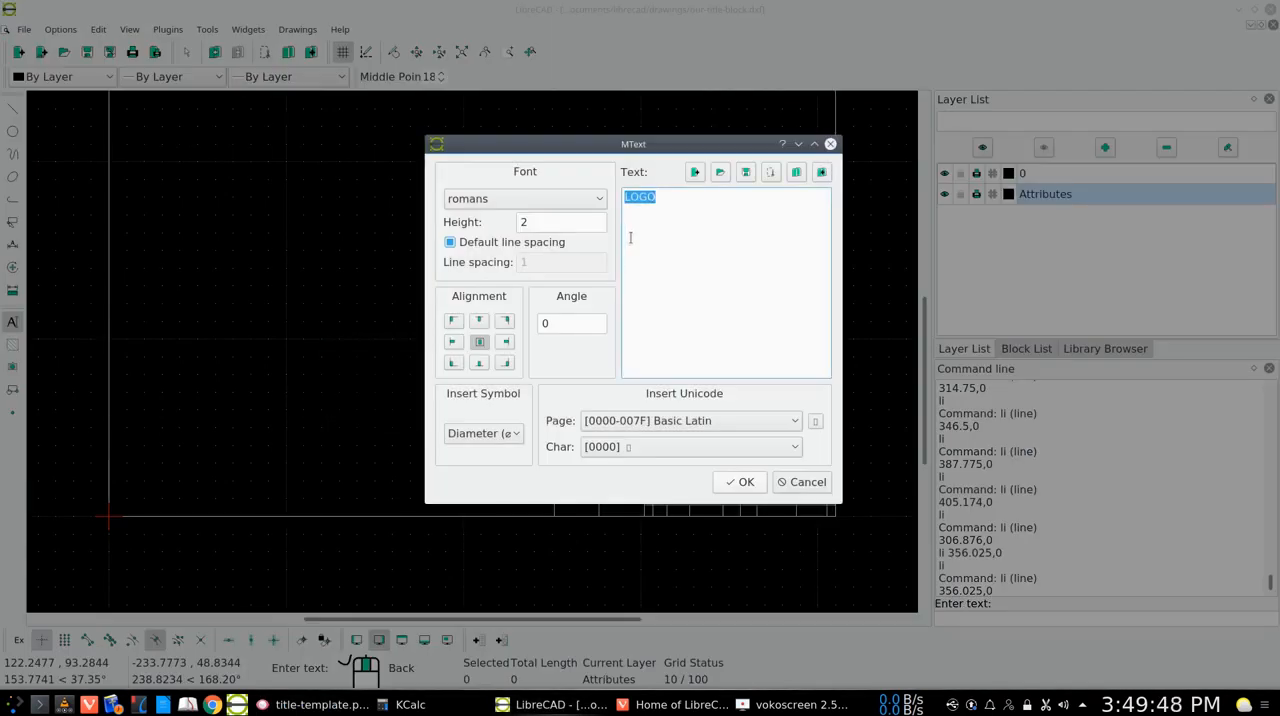
{"action": "type", "text": "NOTE"}
{"action": "left_click", "coordinate": [736, 482]}
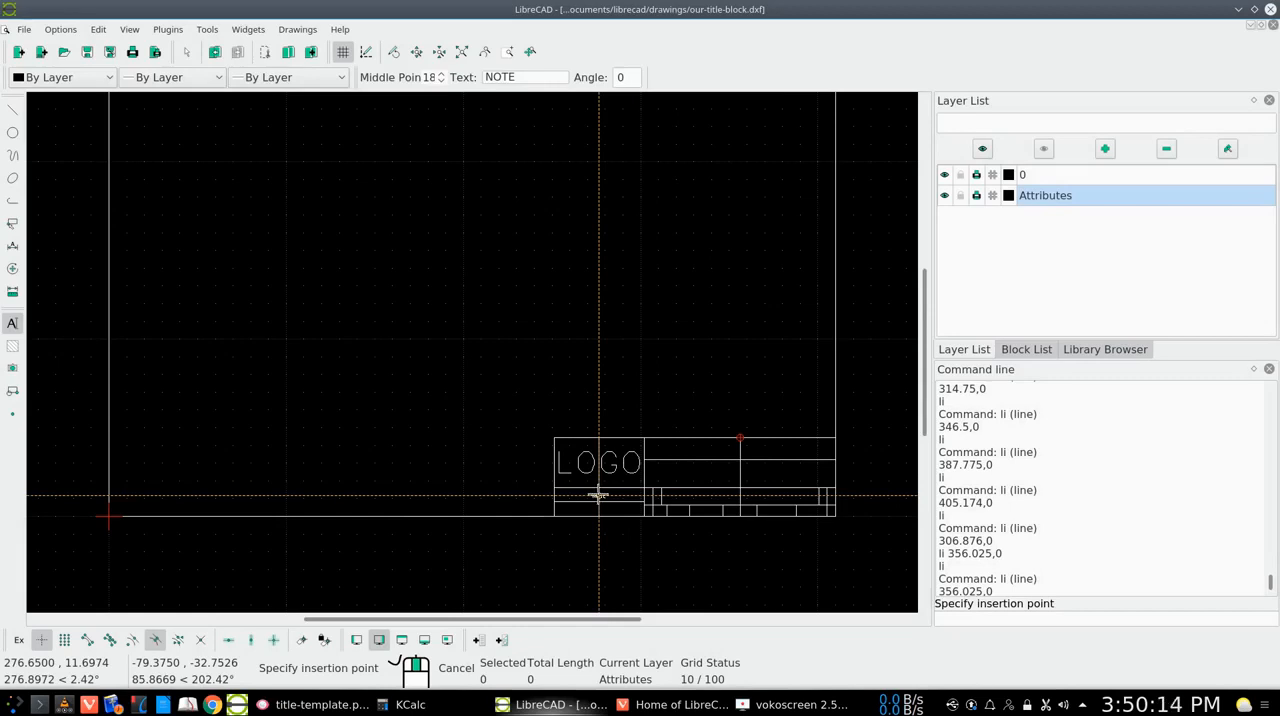
{"action": "left_click", "coordinate": [598, 495]}
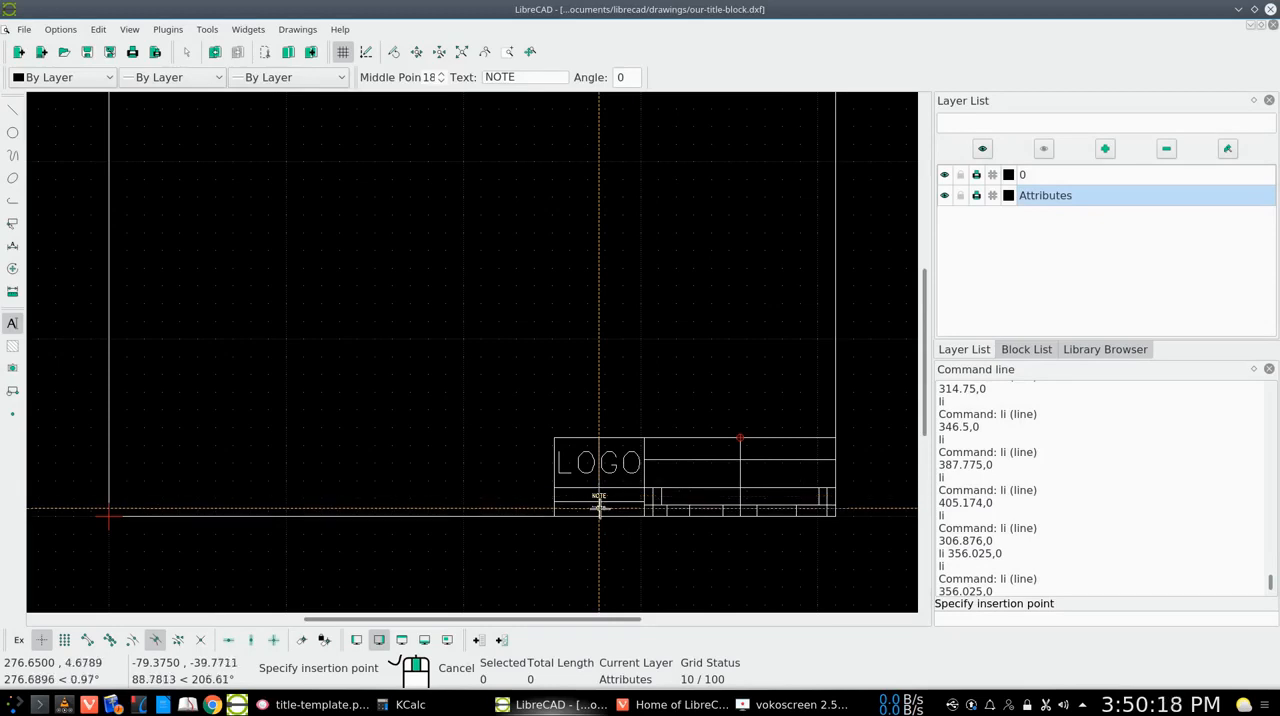
{"action": "left_click", "coordinate": [599, 508]}
{"action": "right_click", "coordinate": [600, 503]}
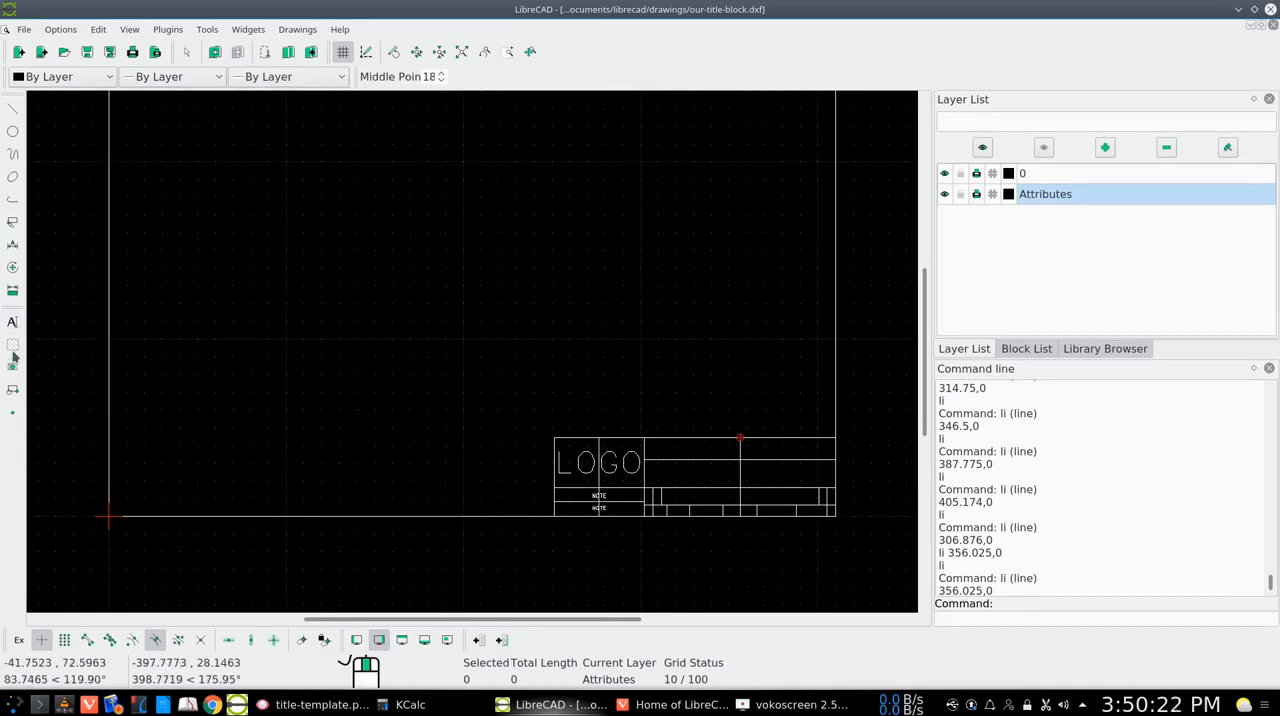
{"action": "left_click", "coordinate": [13, 268]}
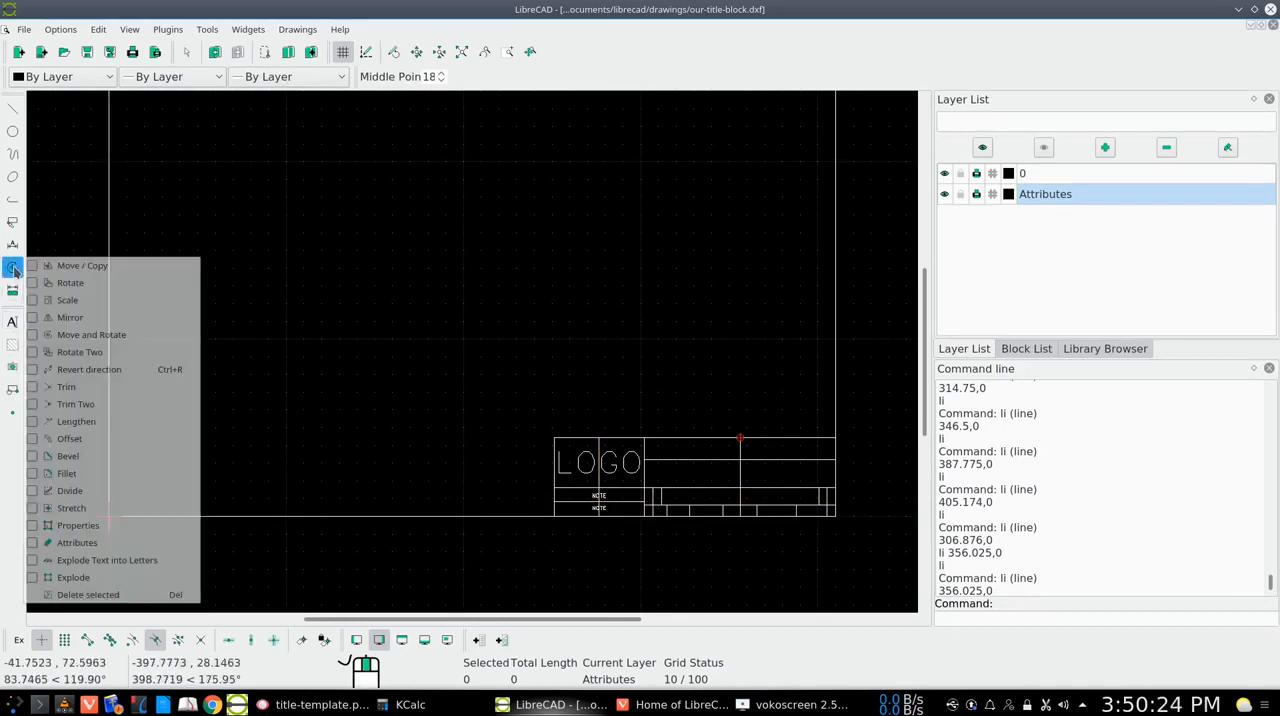
{"action": "left_click", "coordinate": [85, 526]}
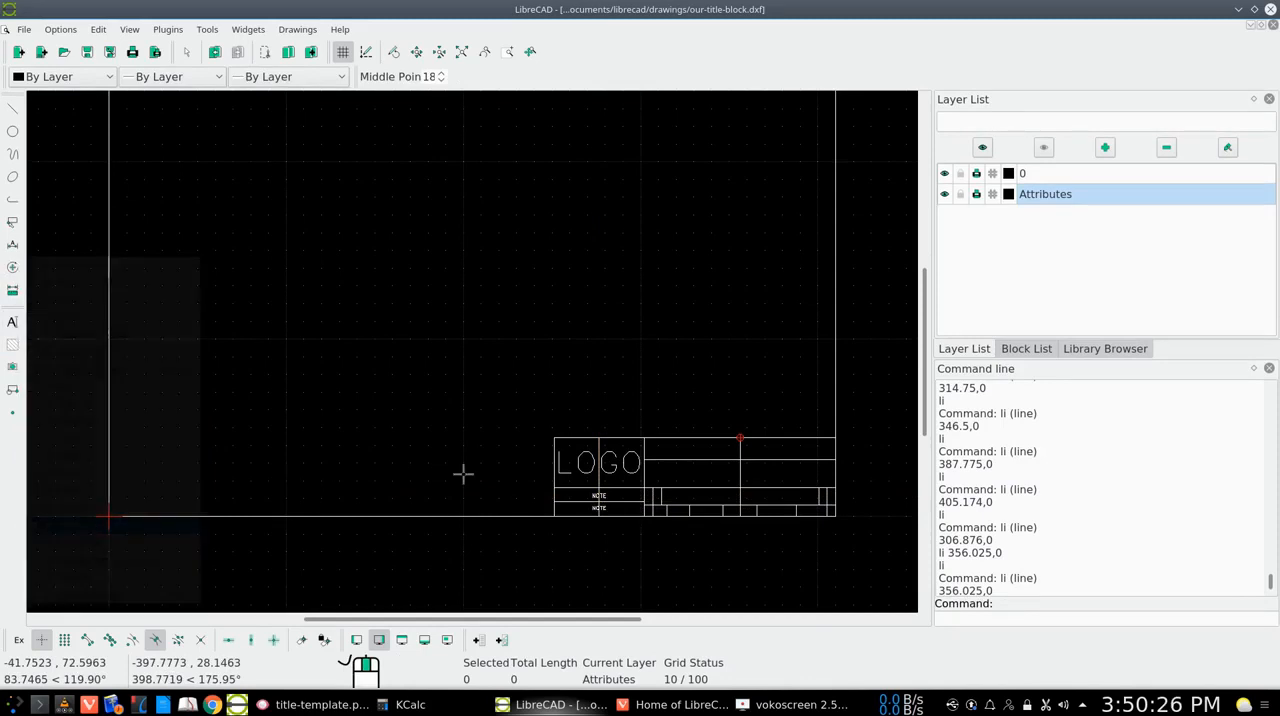
{"action": "left_click", "coordinate": [600, 502]}
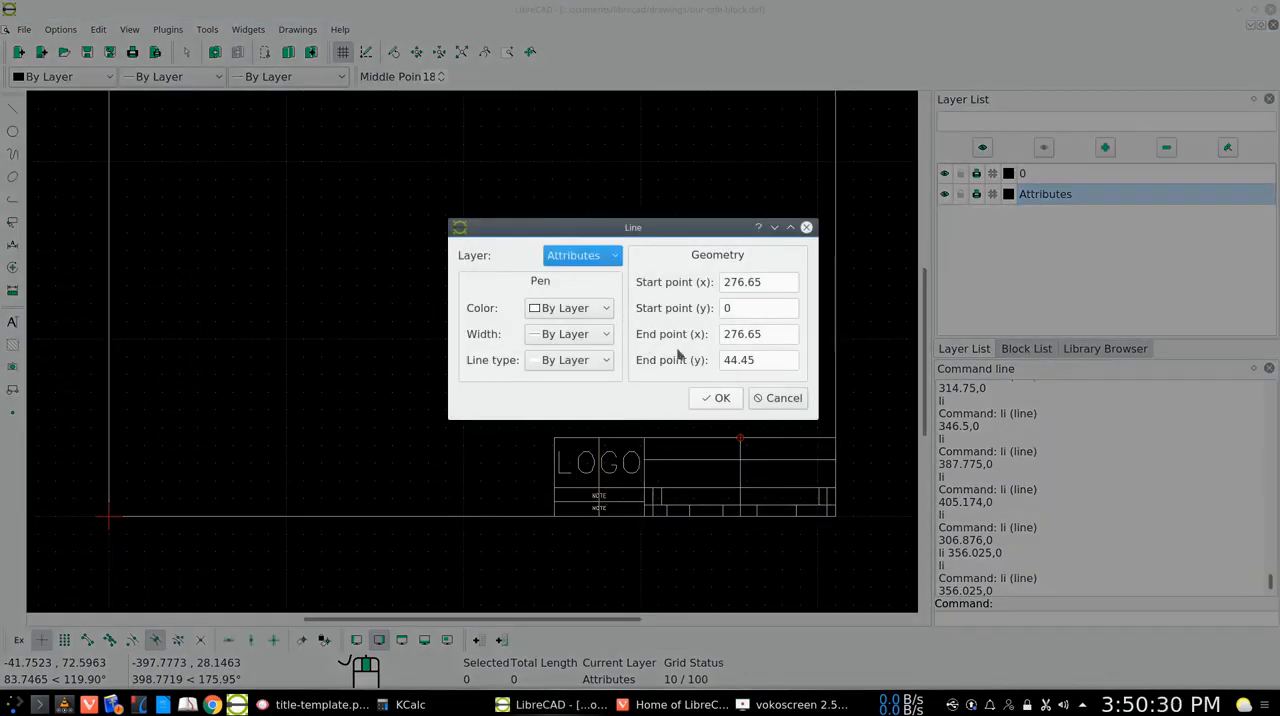
{"action": "left_click", "coordinate": [762, 399]}
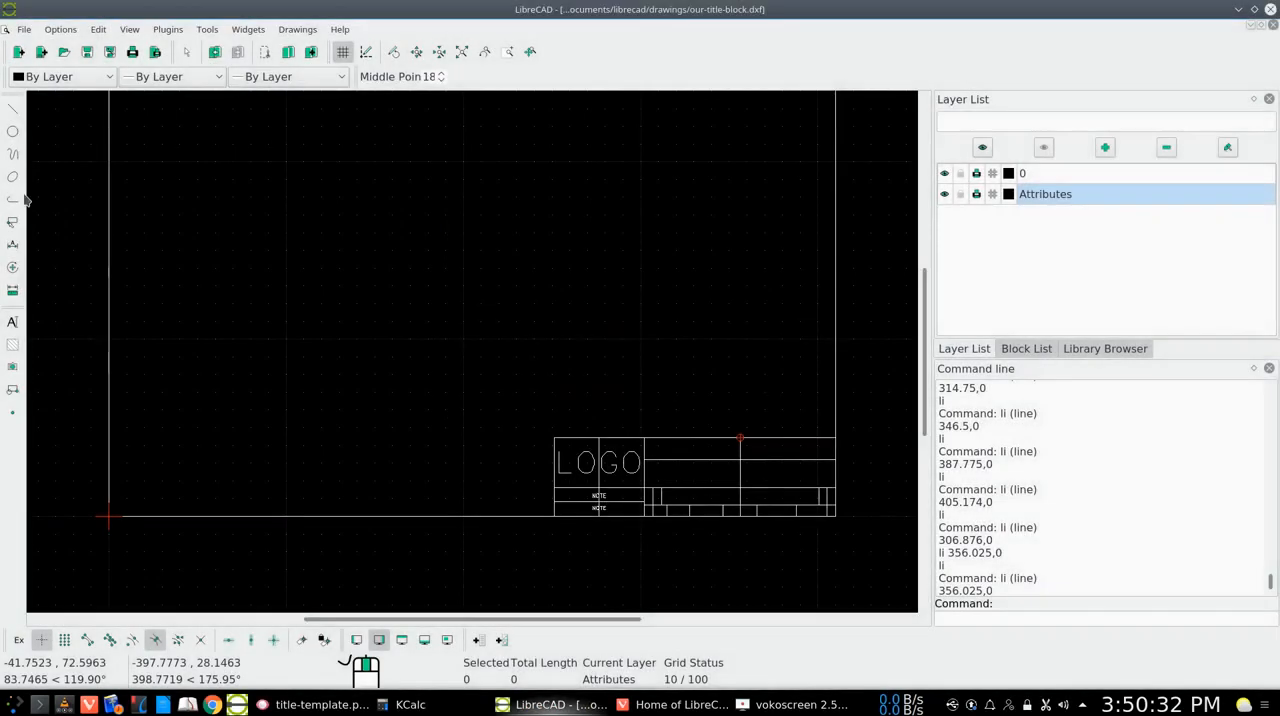
Set the upper NOTE text's height to 6 through its properties
{"action": "left_click", "coordinate": [12, 266]}
{"action": "left_click", "coordinate": [80, 527]}
{"action": "left_click", "coordinate": [600, 497]}
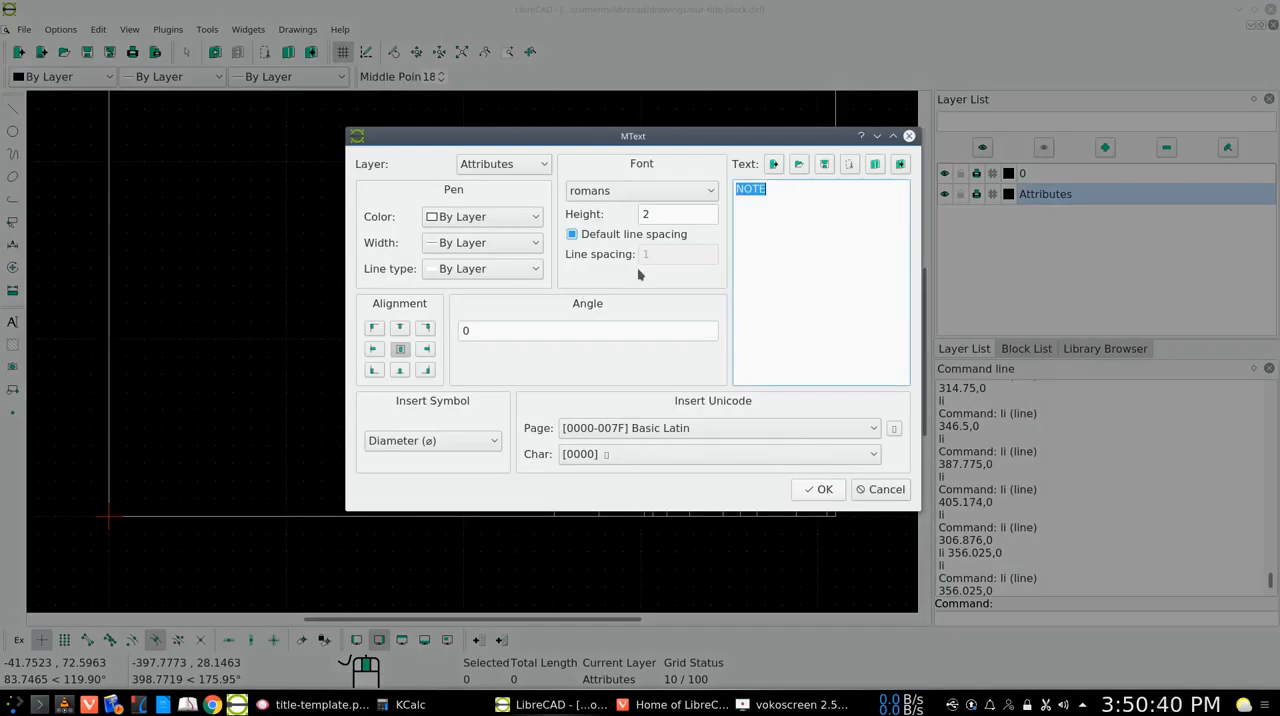
{"action": "left_click", "coordinate": [645, 214]}
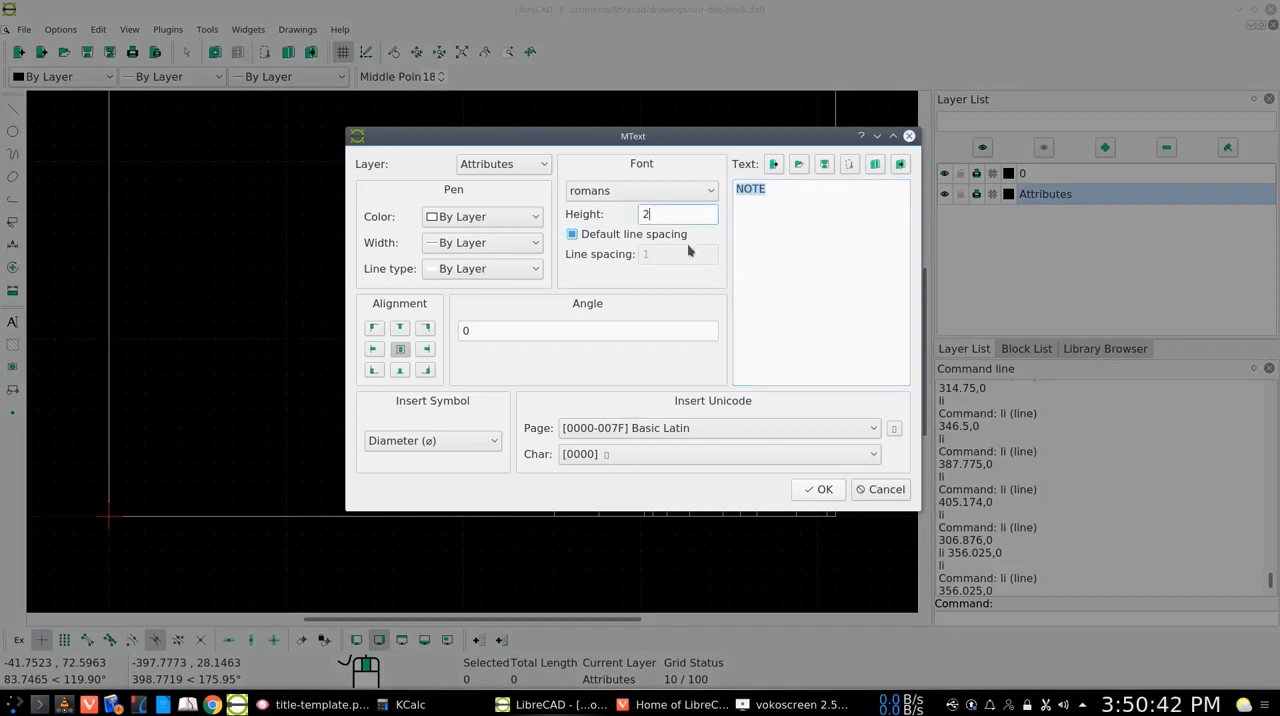
{"action": "type", "text": "6"}
{"action": "left_click", "coordinate": [816, 490]}
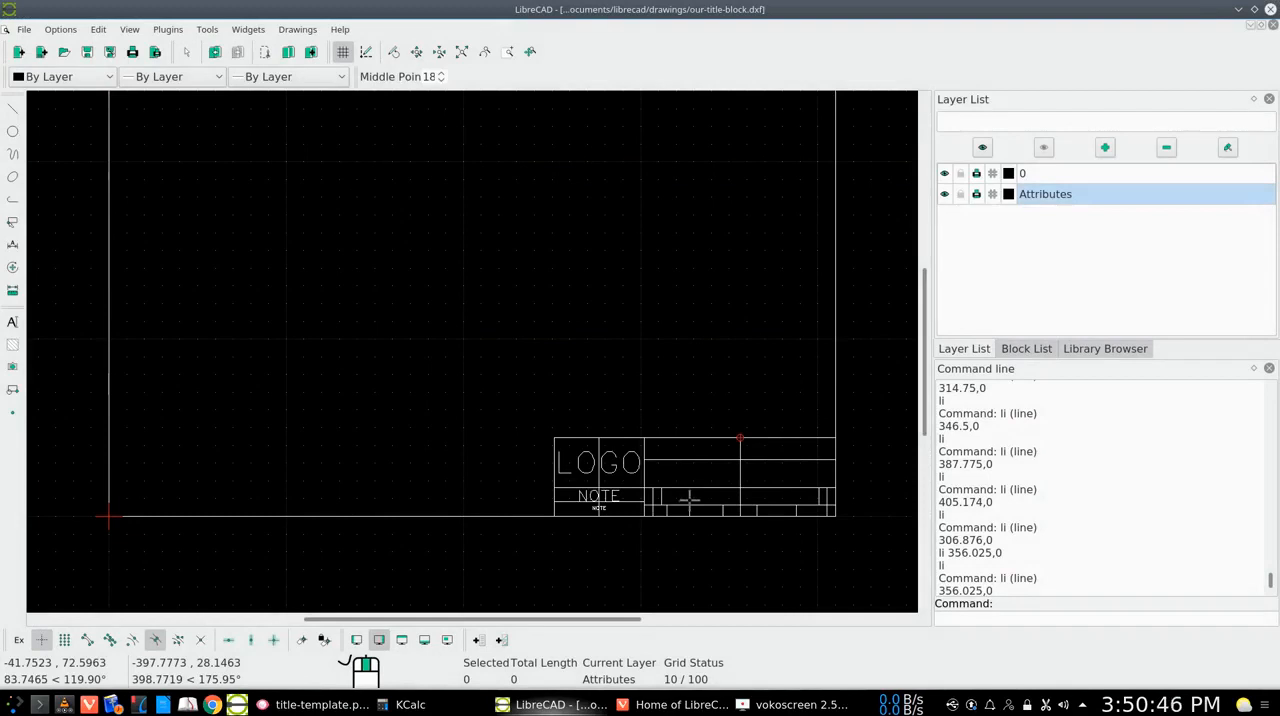
Reduce the upper NOTE text's height to 5 so it fits its row
{"action": "double_click", "coordinate": [605, 497]}
{"action": "left_click", "coordinate": [651, 213]}
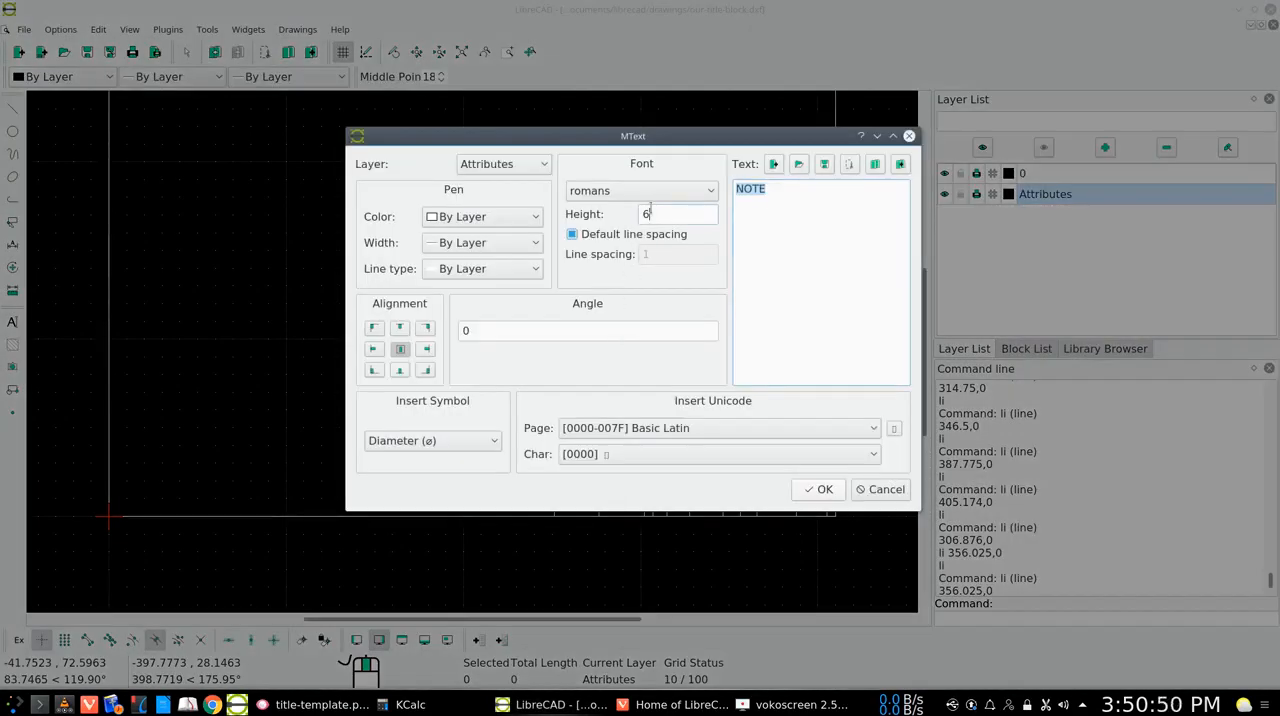
{"action": "key", "text": "BackSpace"}
{"action": "type", "text": "5"}
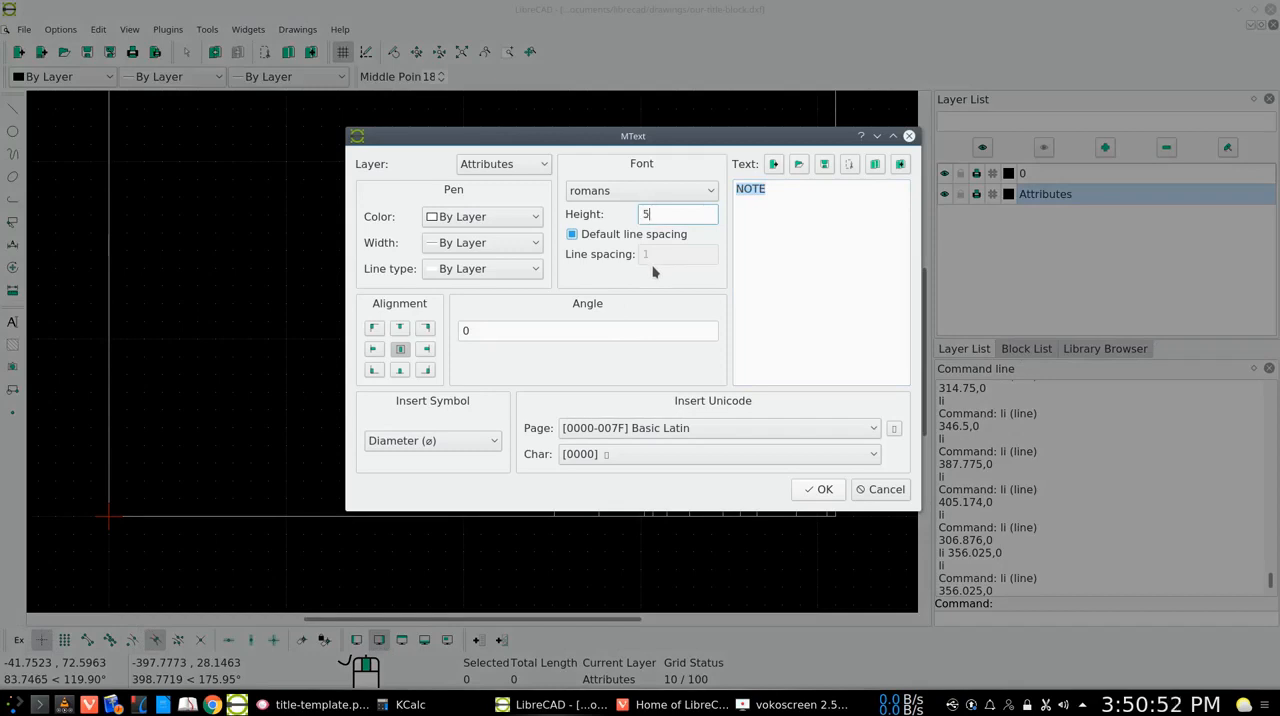
{"action": "left_click", "coordinate": [818, 489]}
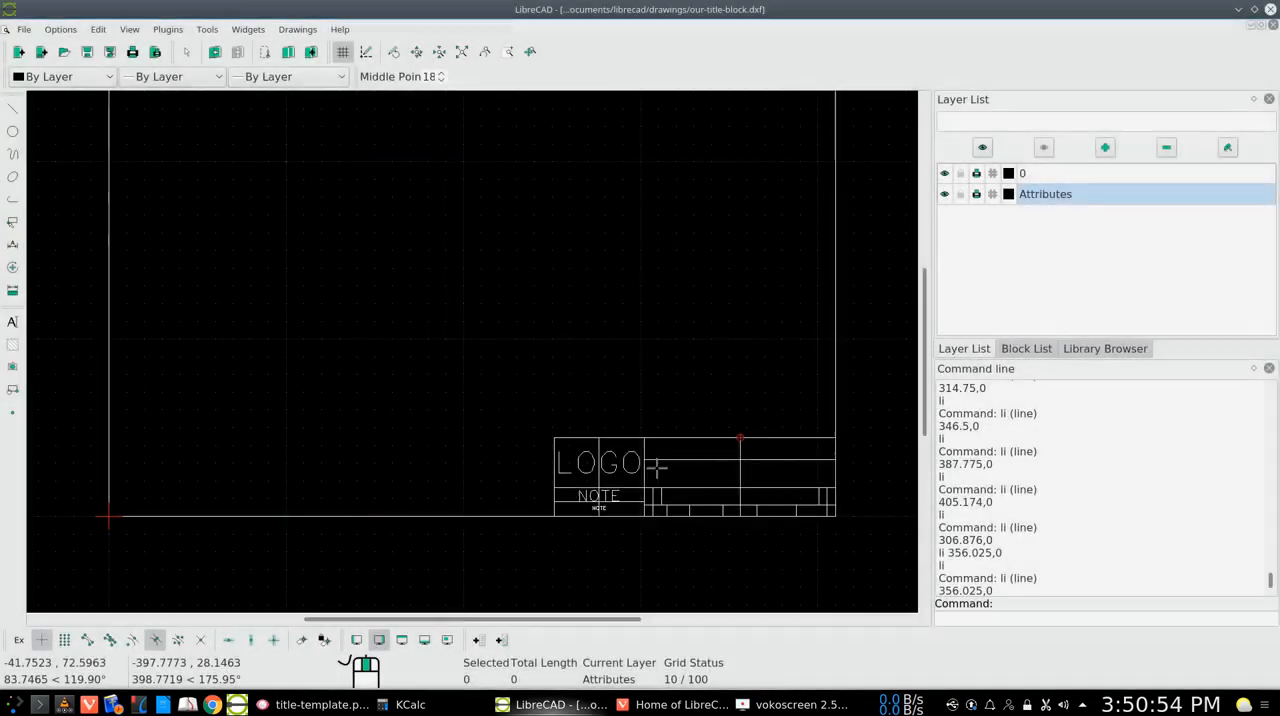
Set the lower NOTE text's height to 5 to match the NOTE above it
{"action": "double_click", "coordinate": [600, 509]}
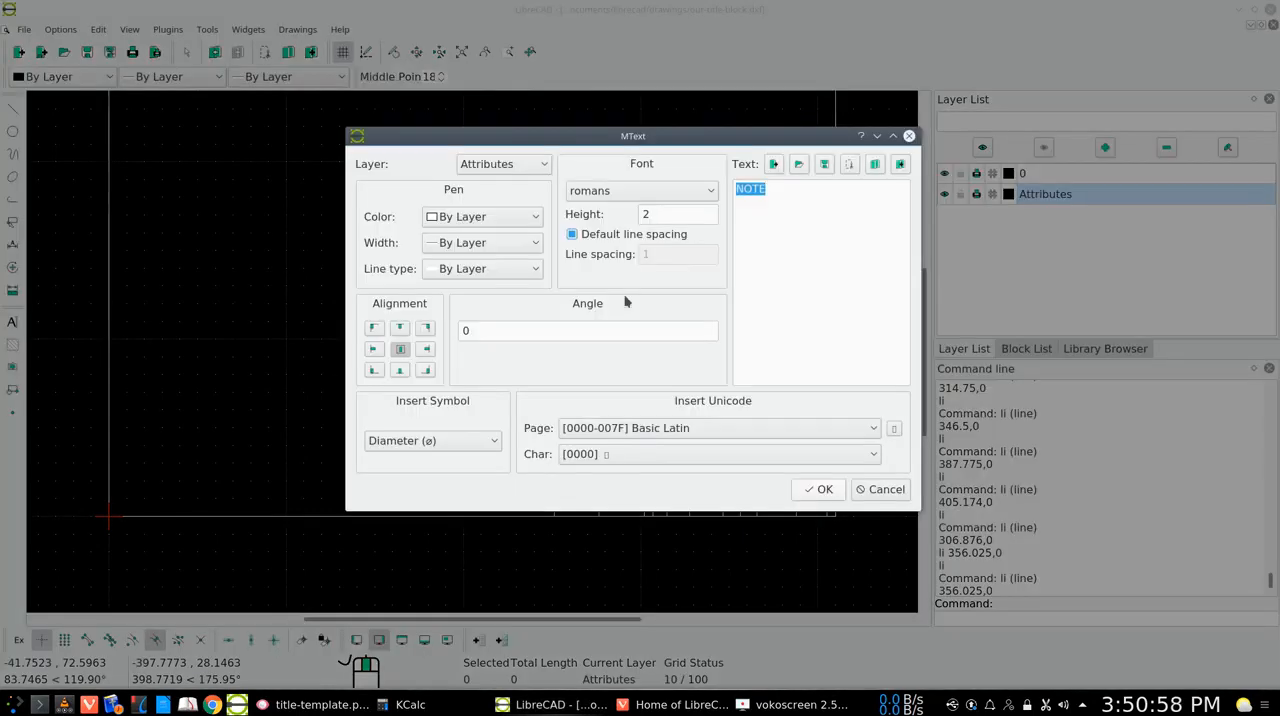
{"action": "left_click", "coordinate": [650, 215]}
{"action": "key", "text": "BackSpace"}
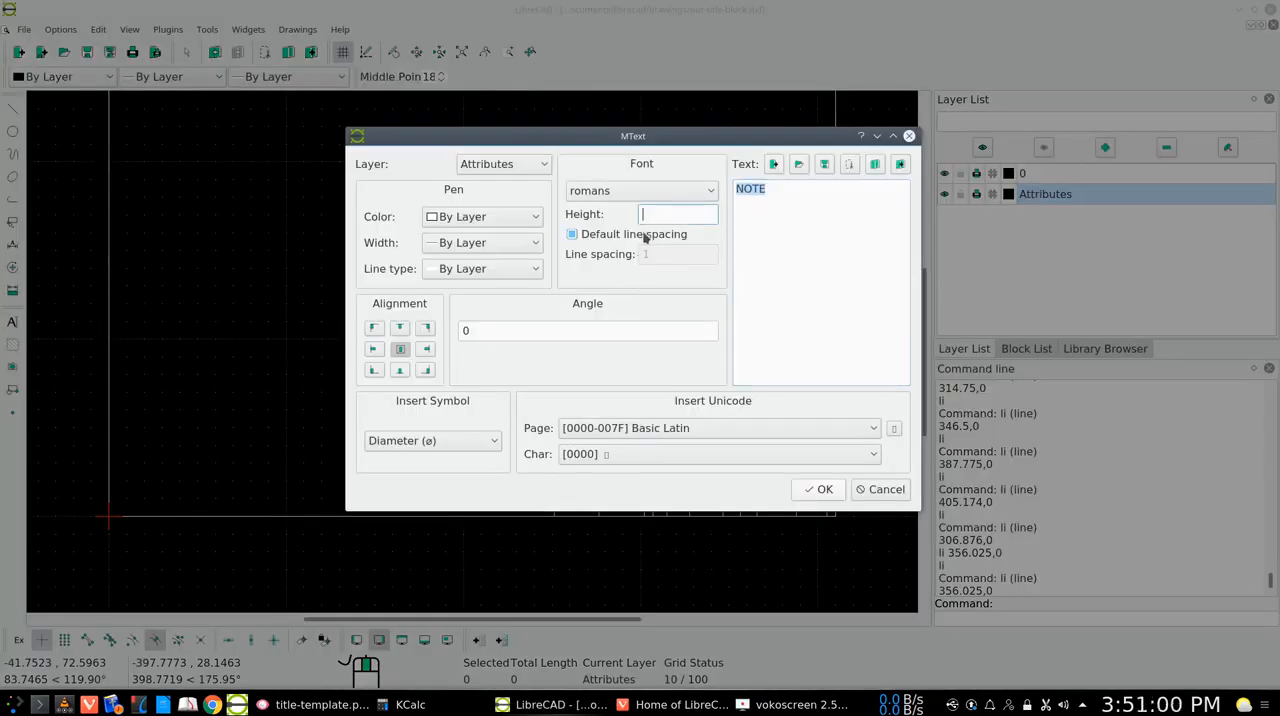
{"action": "type", "text": "5"}
{"action": "left_click", "coordinate": [812, 490]}
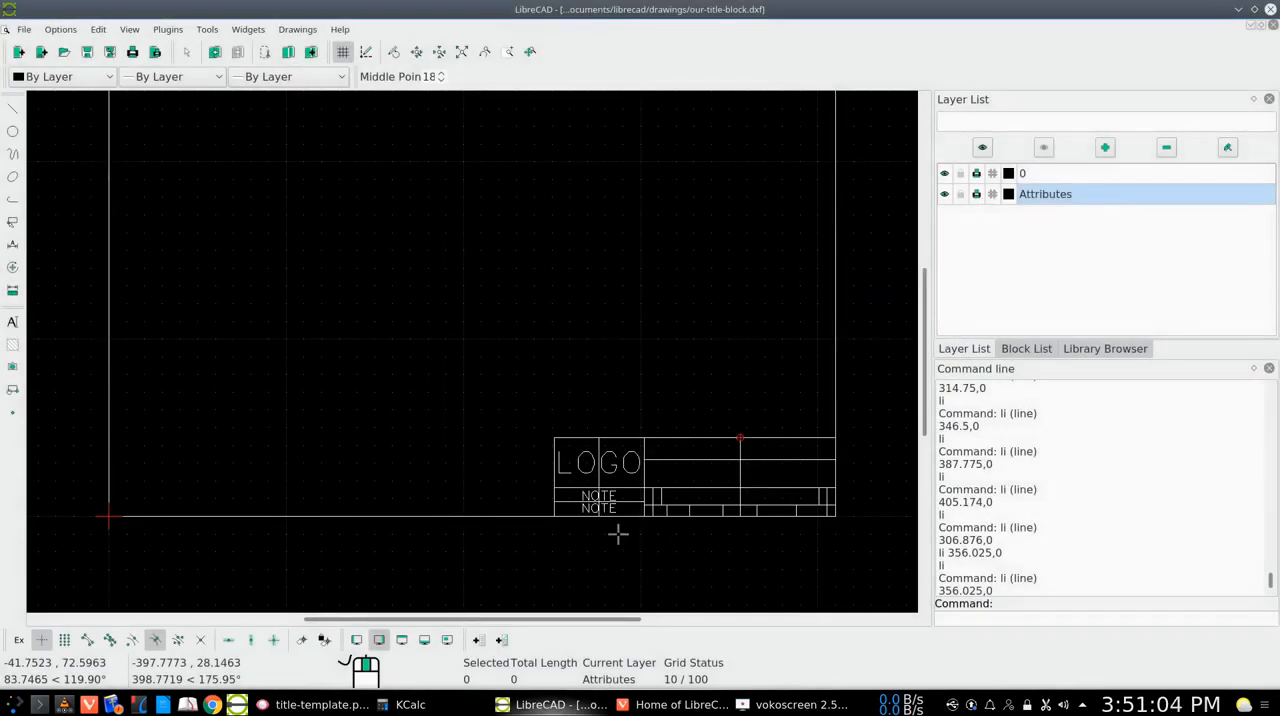
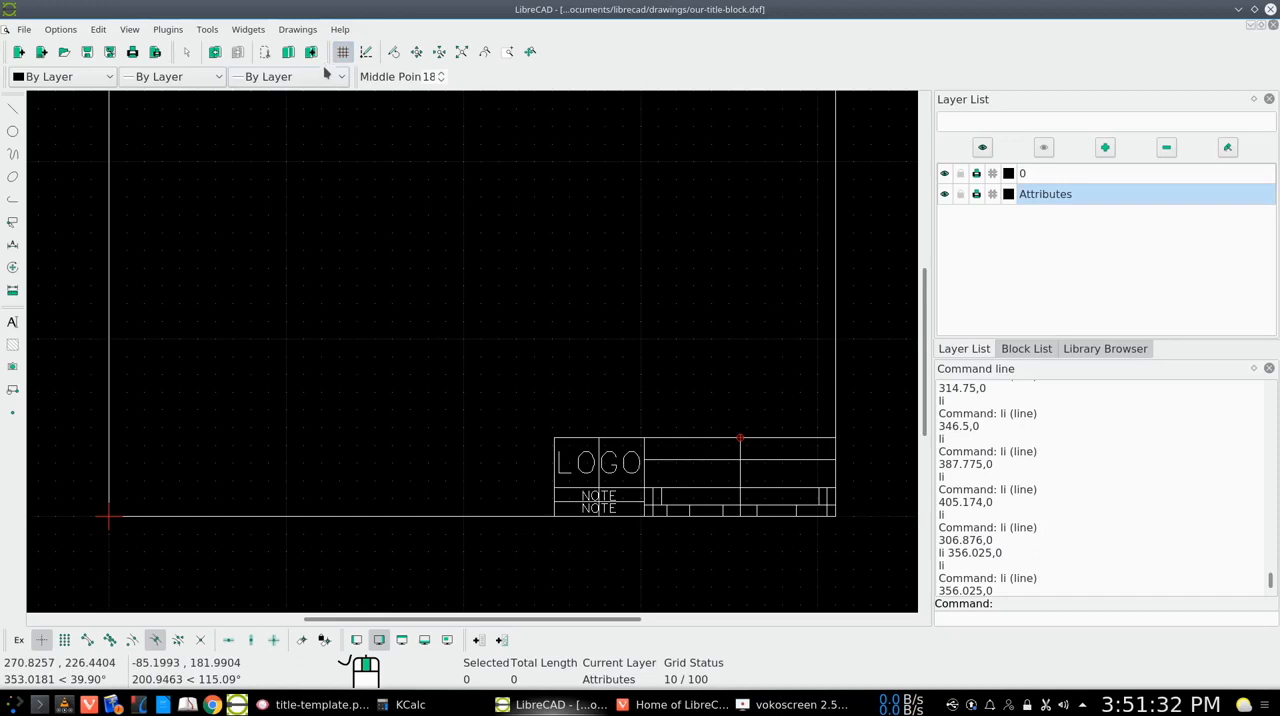
Move the lower NOTE text about 0.5 units down to centre it in its row, deleting the original, and deselect it
{"action": "left_click", "coordinate": [507, 52]}
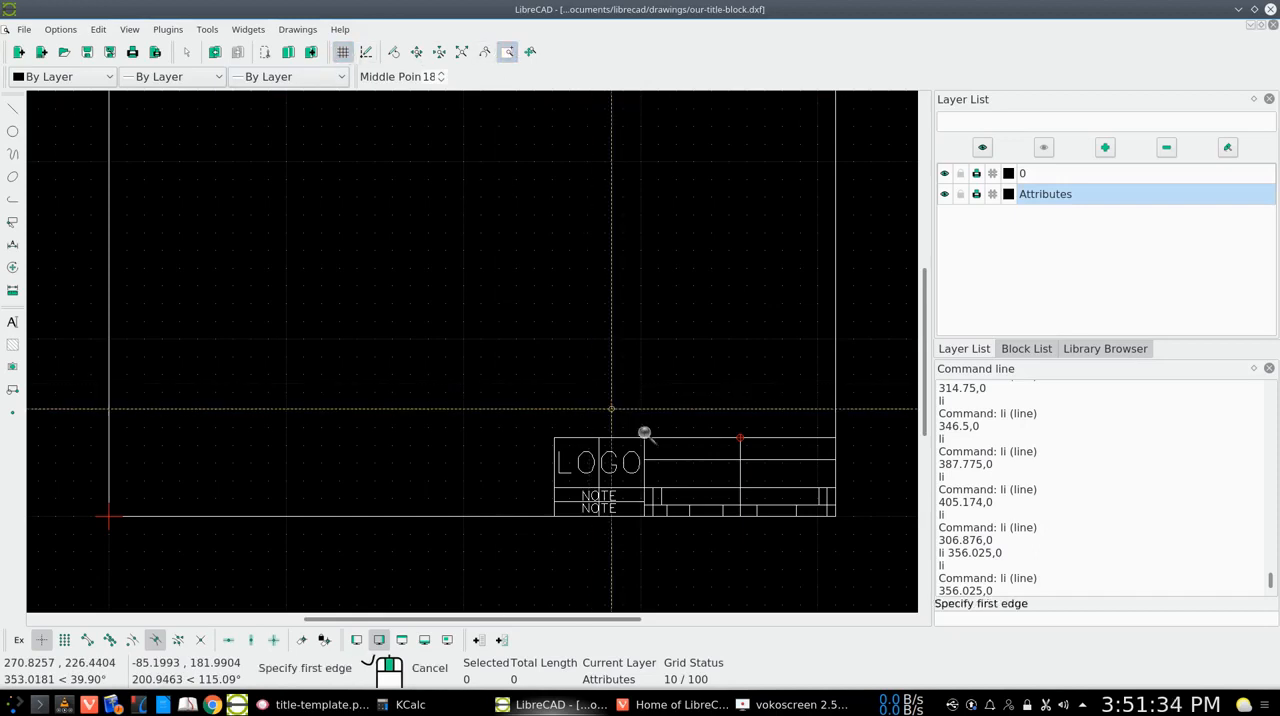
{"action": "left_click", "coordinate": [669, 406]}
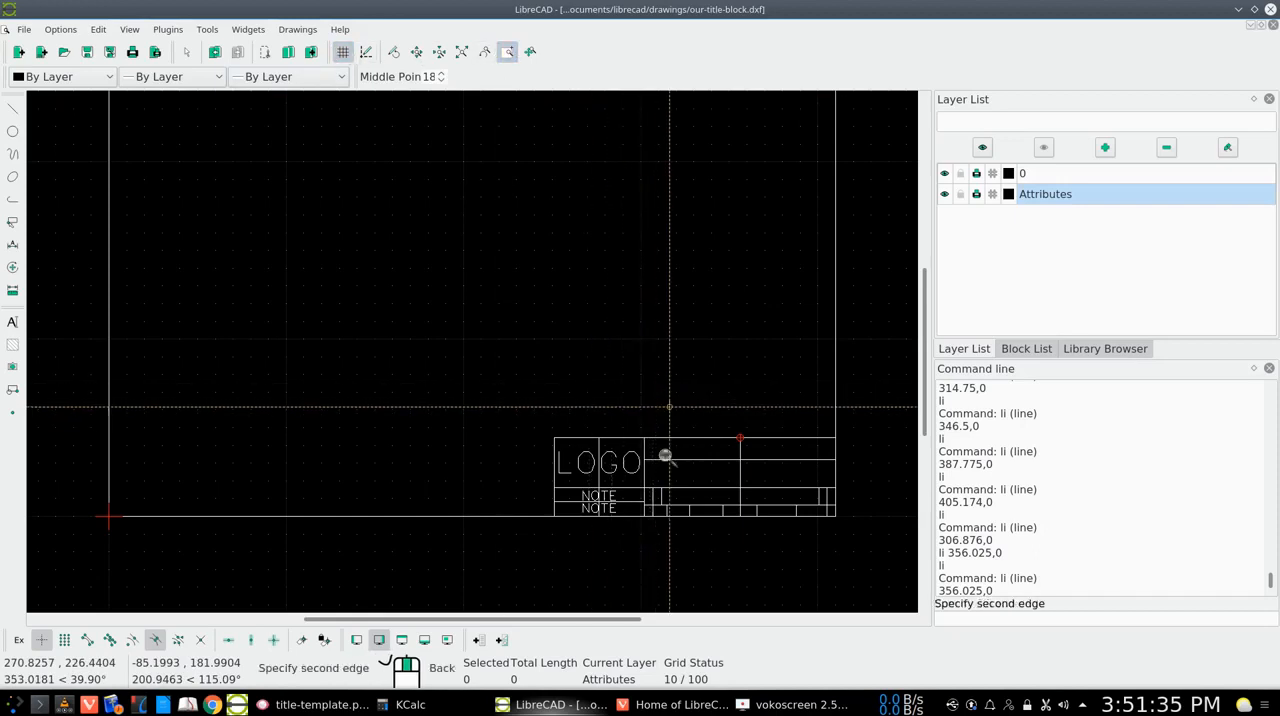
{"action": "left_click", "coordinate": [531, 531]}
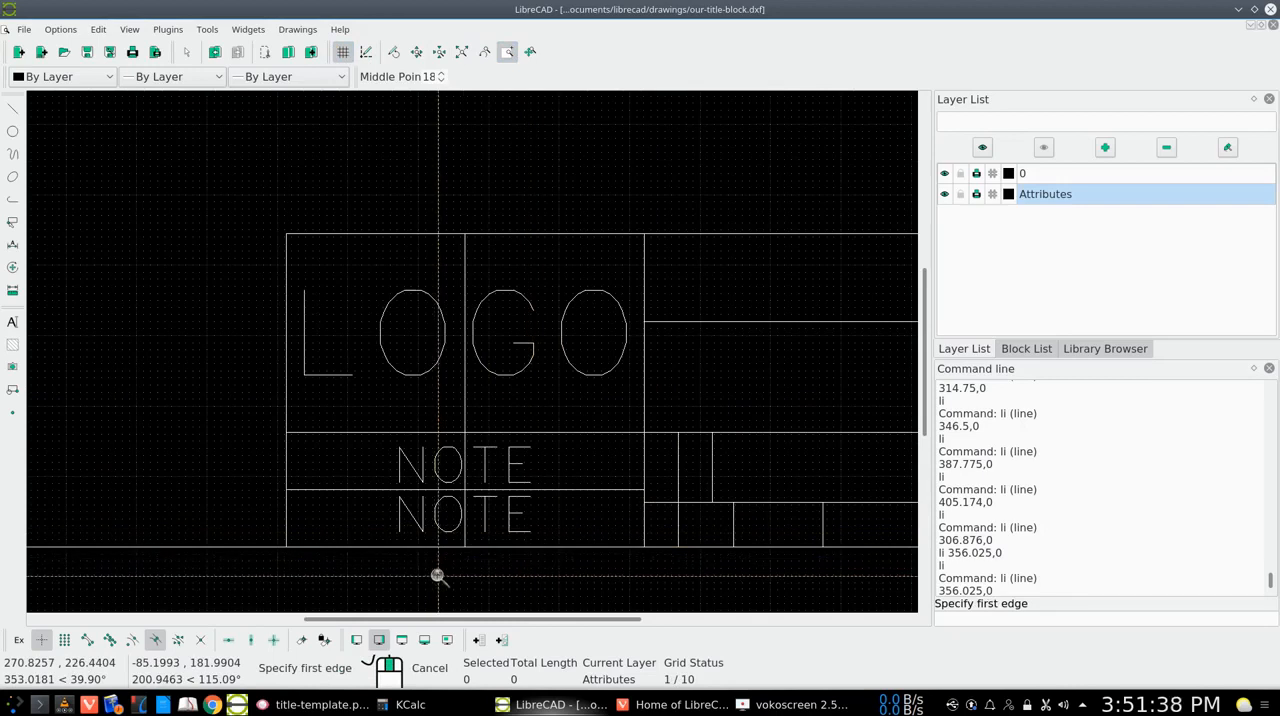
{"action": "right_click", "coordinate": [433, 559]}
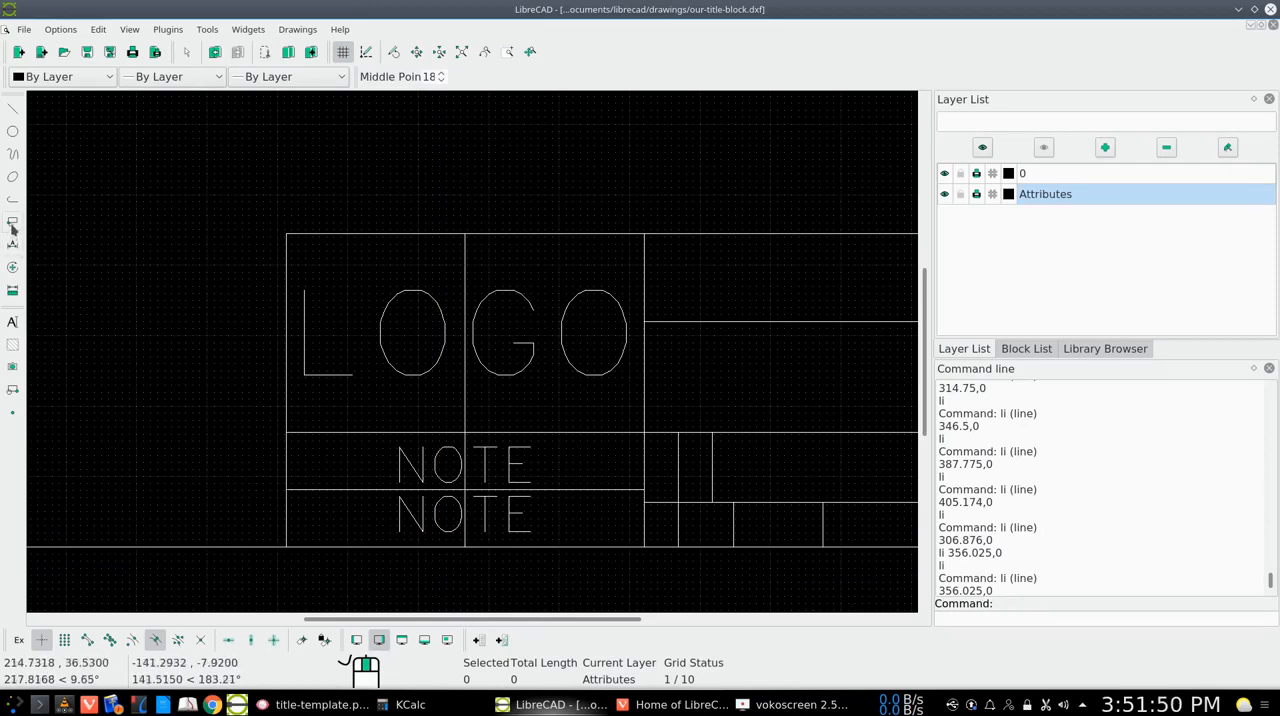
{"action": "left_click", "coordinate": [12, 266]}
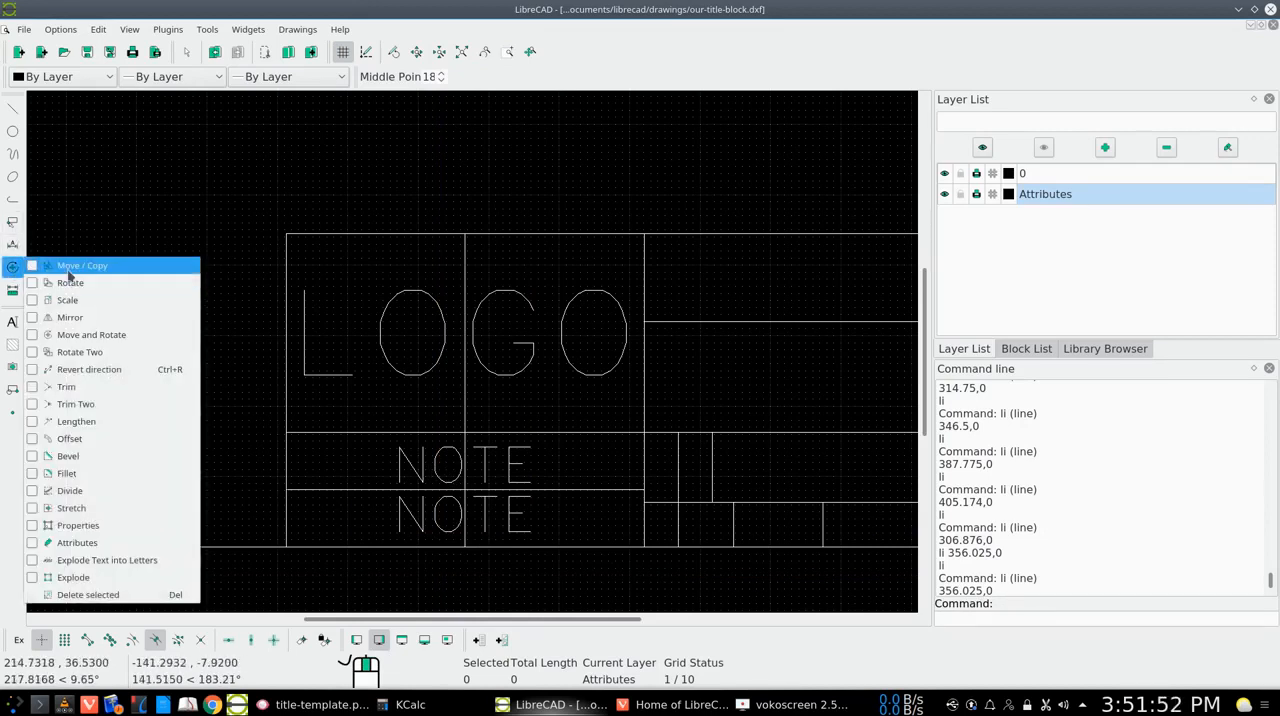
{"action": "left_click", "coordinate": [68, 267]}
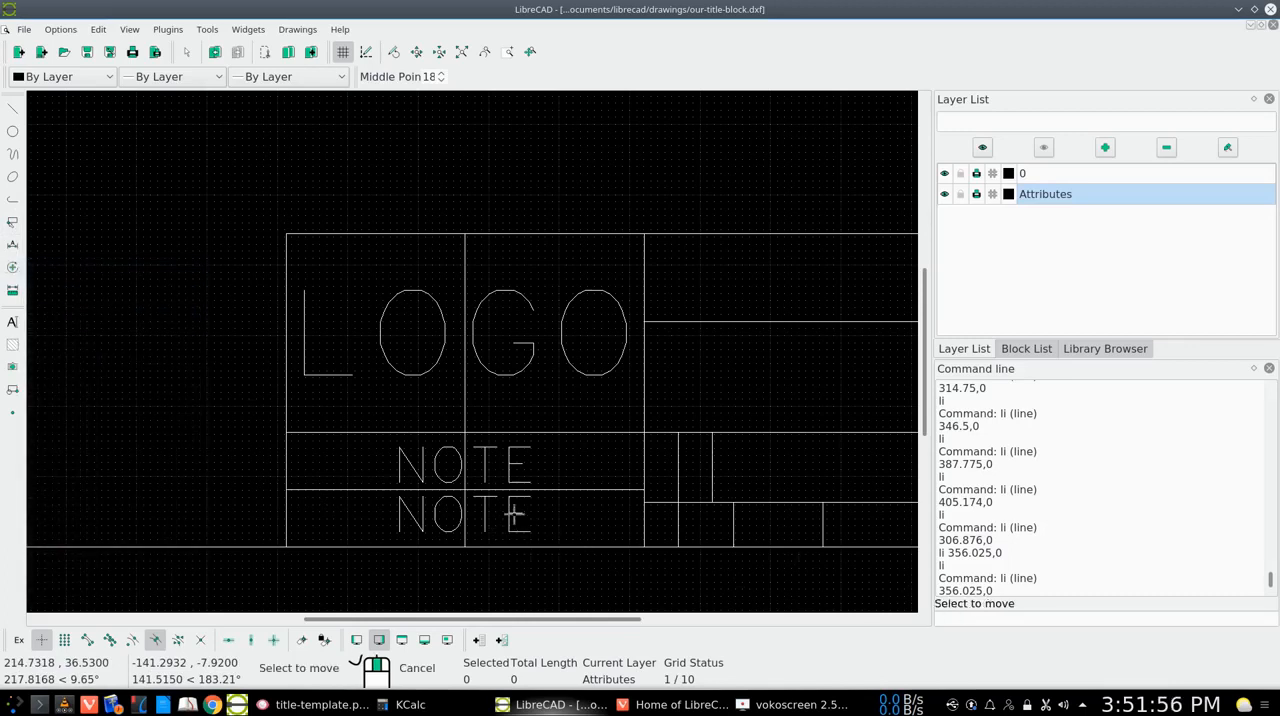
{"action": "left_click", "coordinate": [513, 513]}
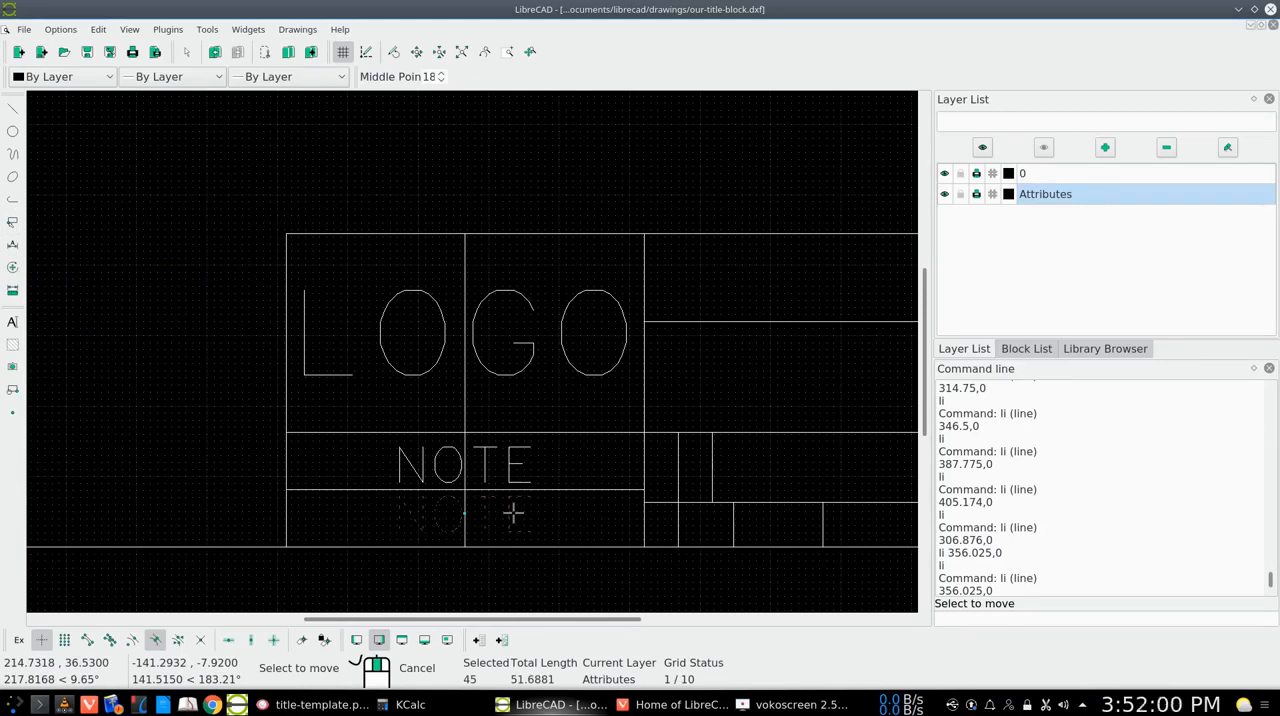
{"action": "key", "text": "Return"}
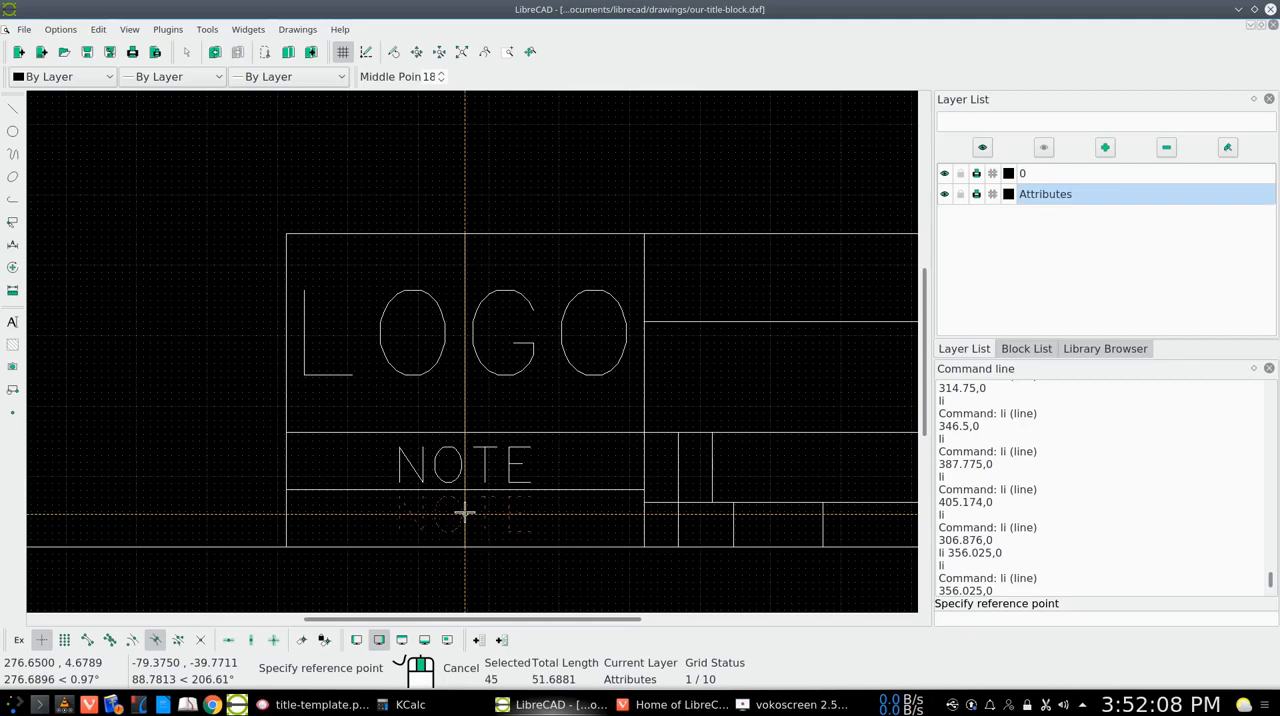
{"action": "left_click", "coordinate": [464, 514]}
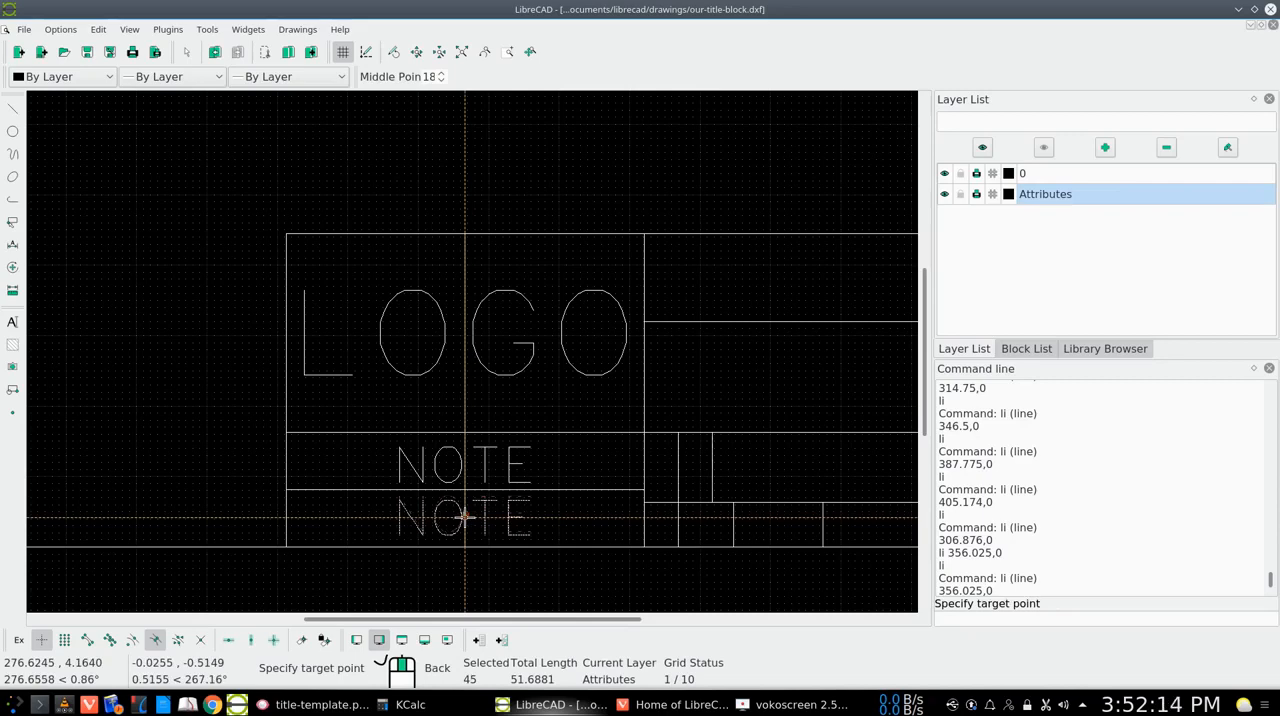
{"action": "left_click", "coordinate": [465, 518]}
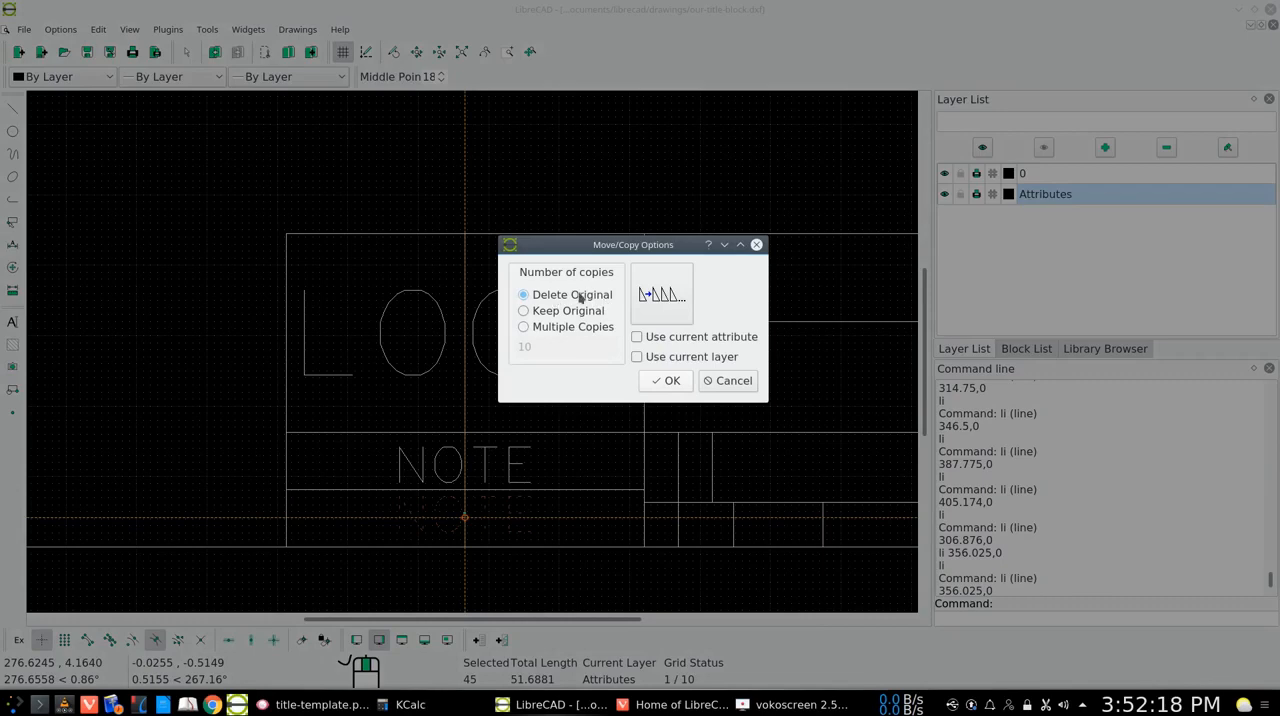
{"action": "left_click", "coordinate": [660, 381]}
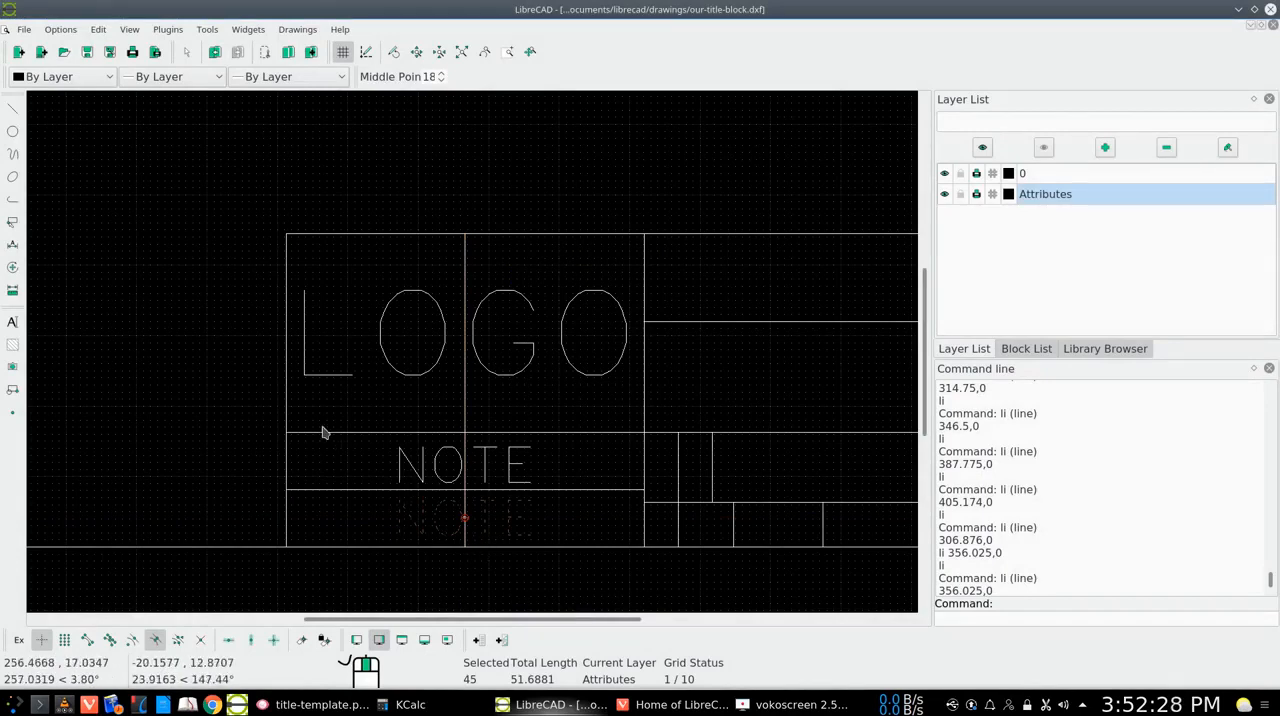
{"action": "left_click", "coordinate": [18, 228]}
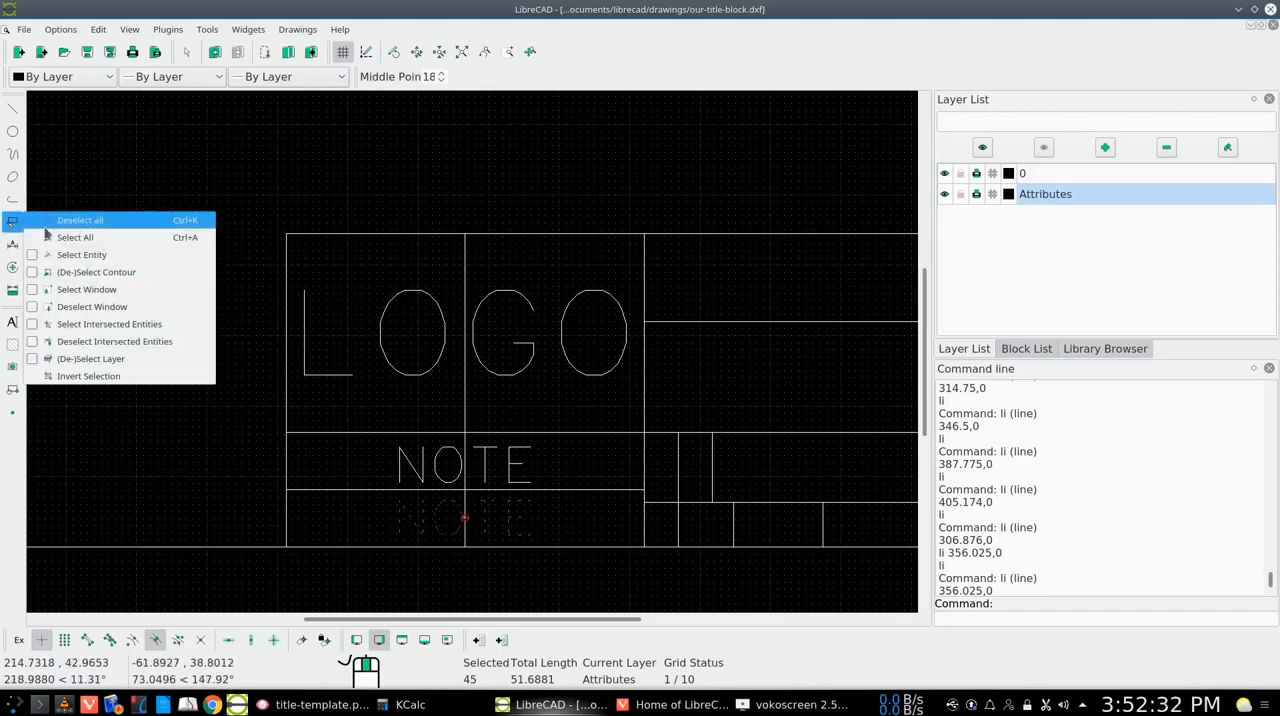
{"action": "left_click", "coordinate": [95, 219]}
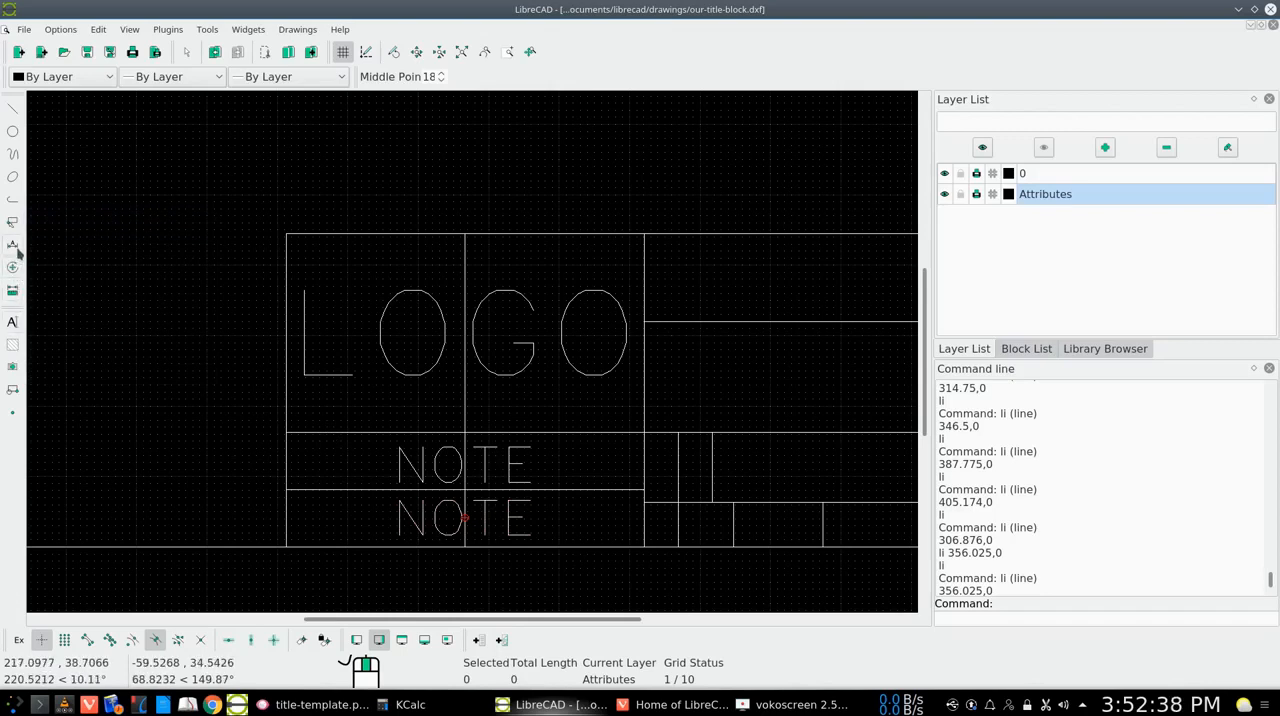
Move the upper NOTE text about 0.5 units up within its row, deleting the original, and clear the selection
{"action": "left_click", "coordinate": [15, 276]}
{"action": "left_click", "coordinate": [72, 268]}
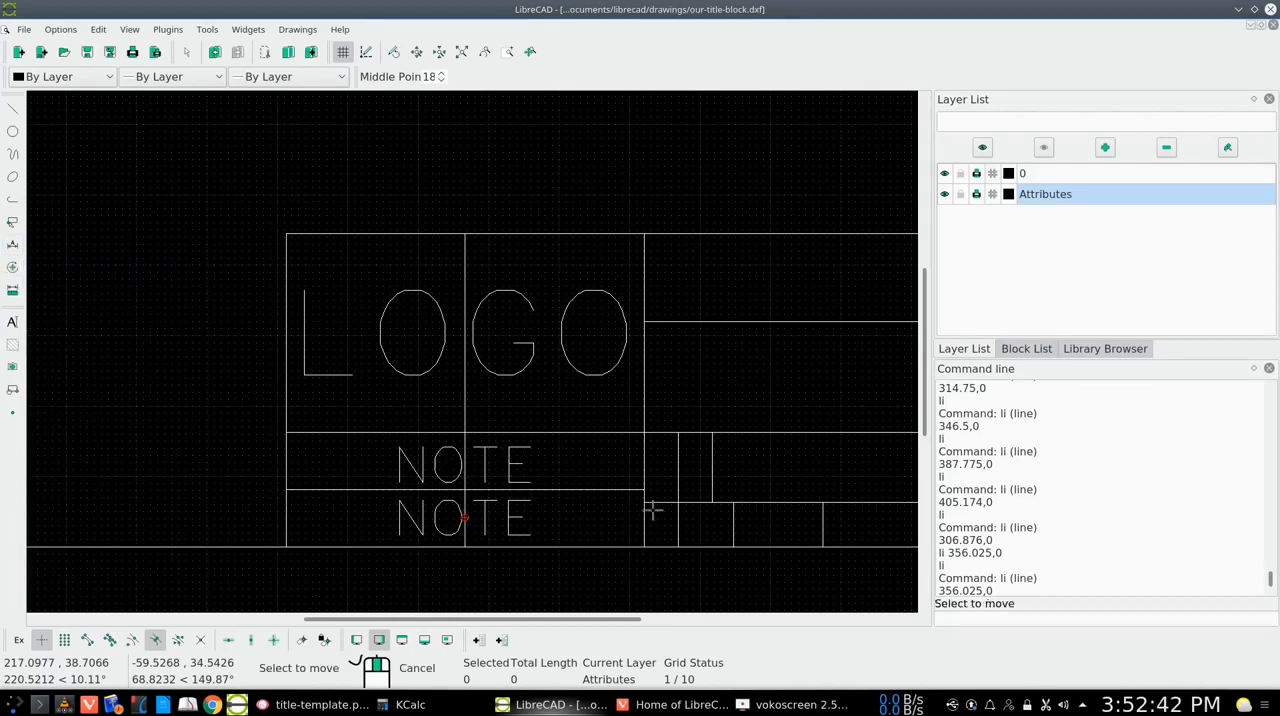
{"action": "left_click", "coordinate": [513, 461]}
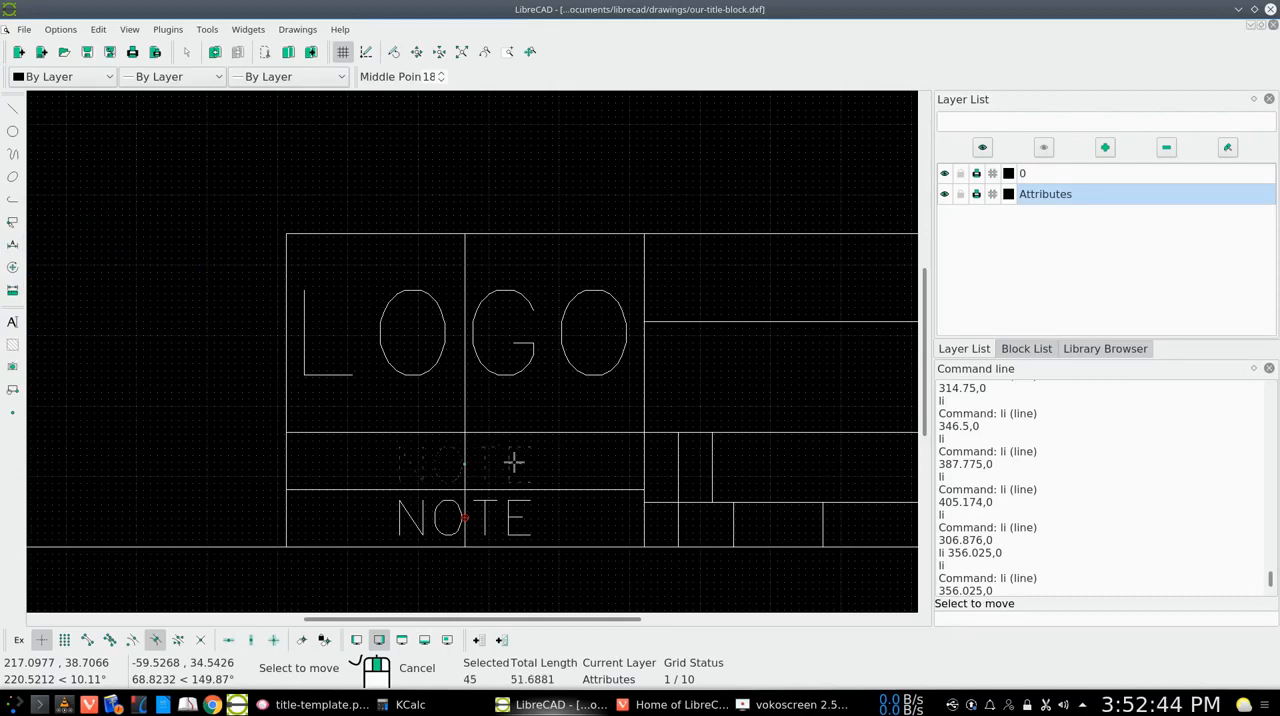
{"action": "key", "text": "Return"}
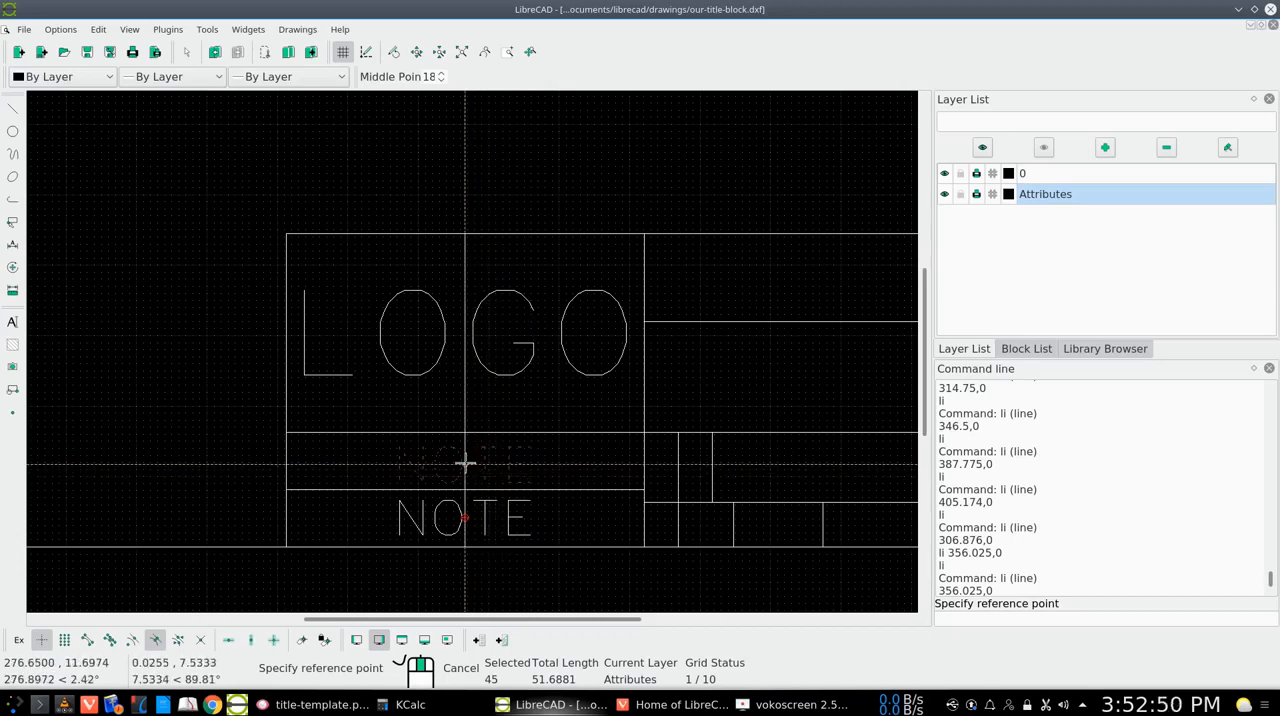
{"action": "left_click", "coordinate": [465, 462]}
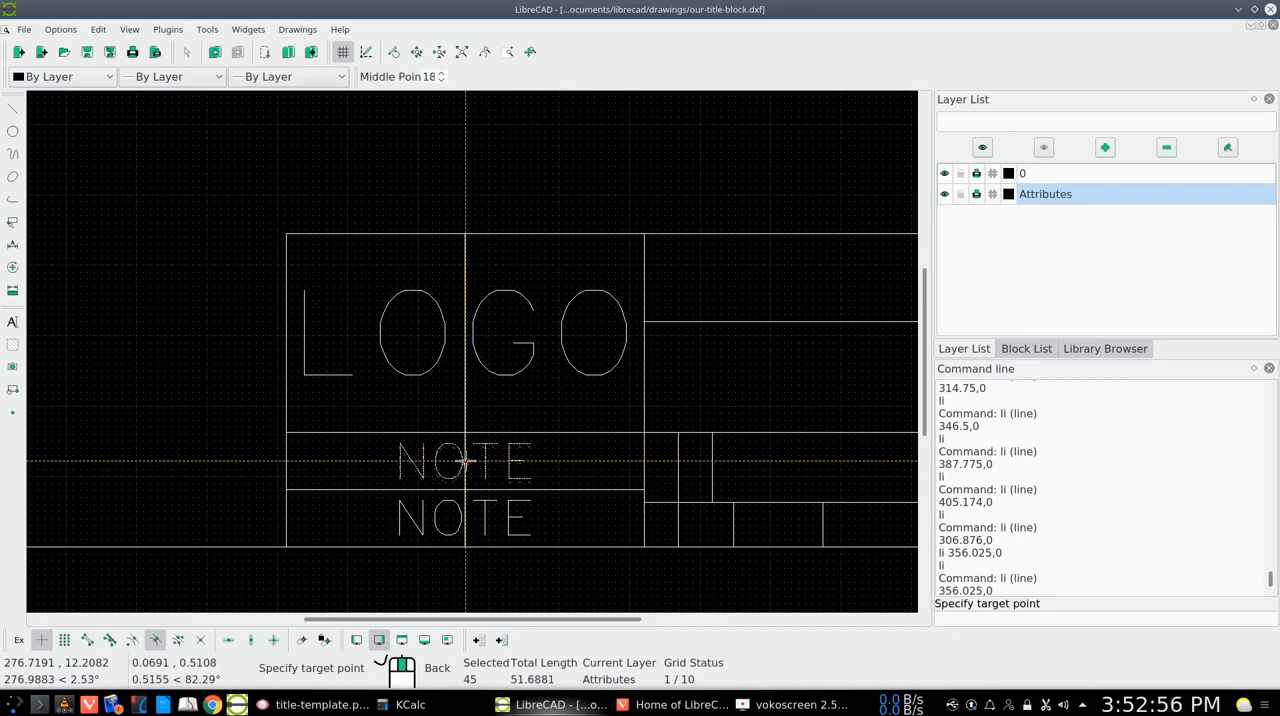
{"action": "left_click", "coordinate": [465, 462]}
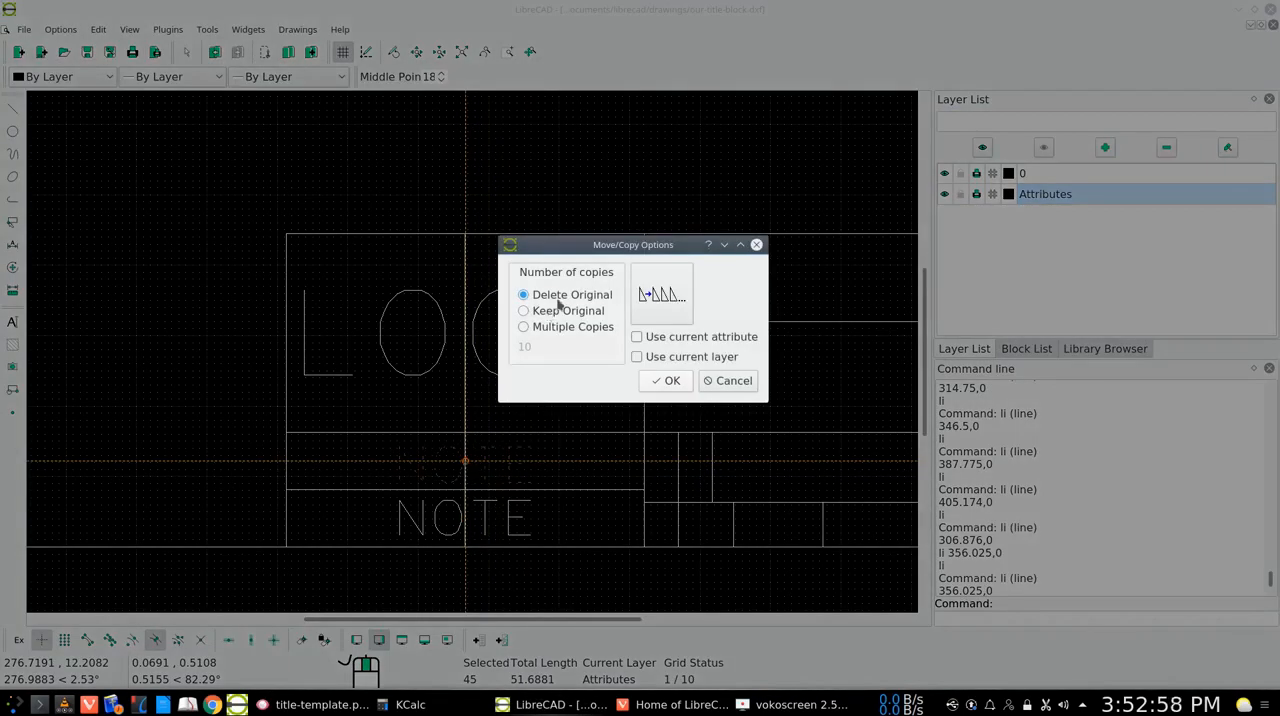
{"action": "left_click", "coordinate": [658, 379]}
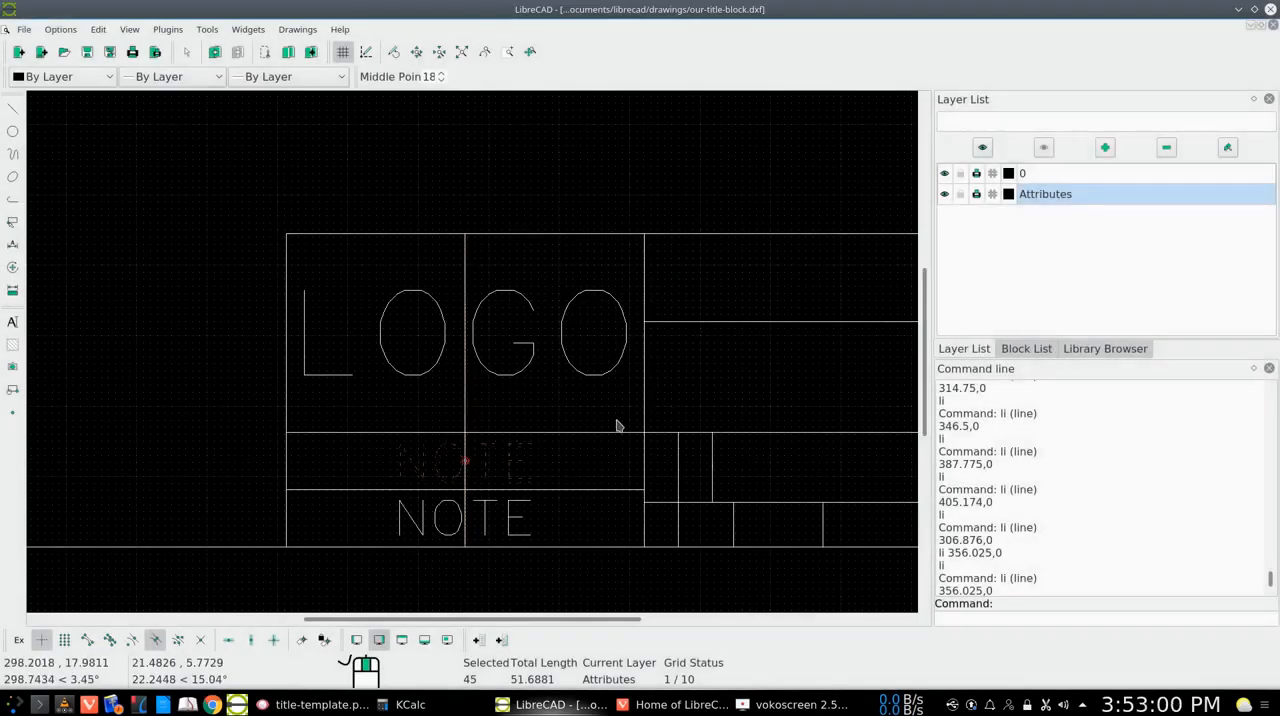
{"action": "left_click", "coordinate": [13, 221]}
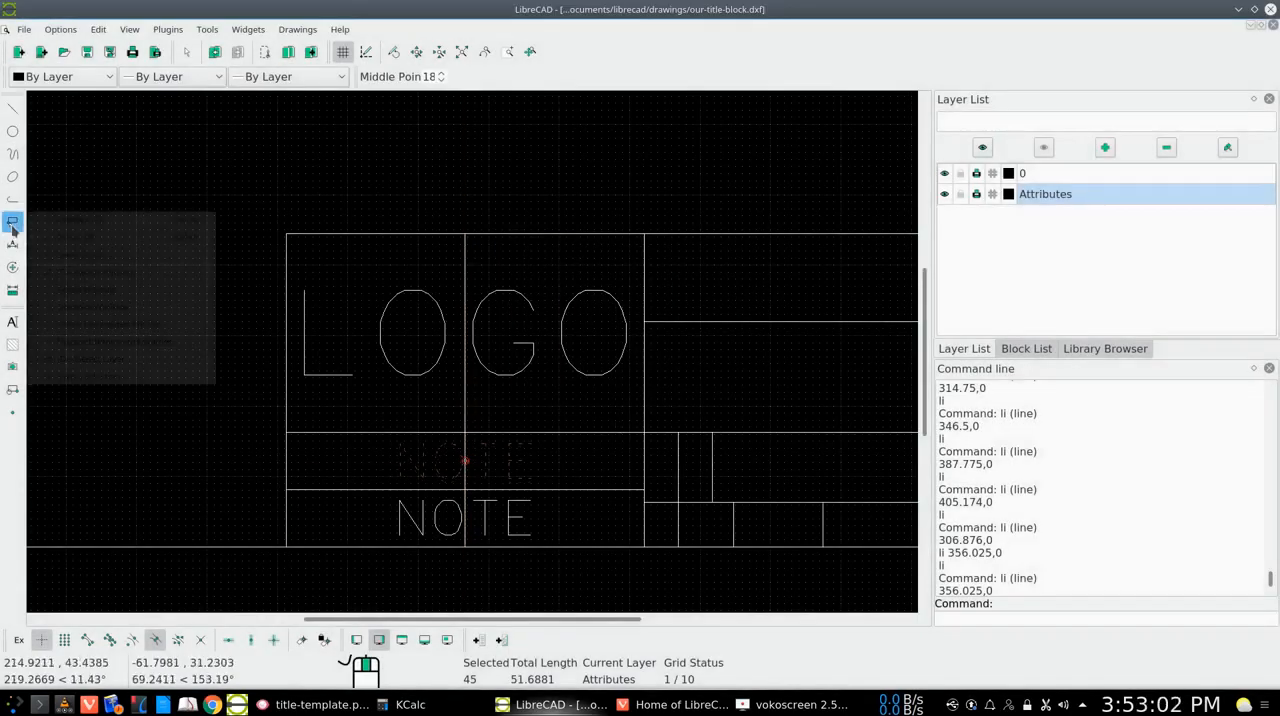
{"action": "left_click", "coordinate": [85, 220]}
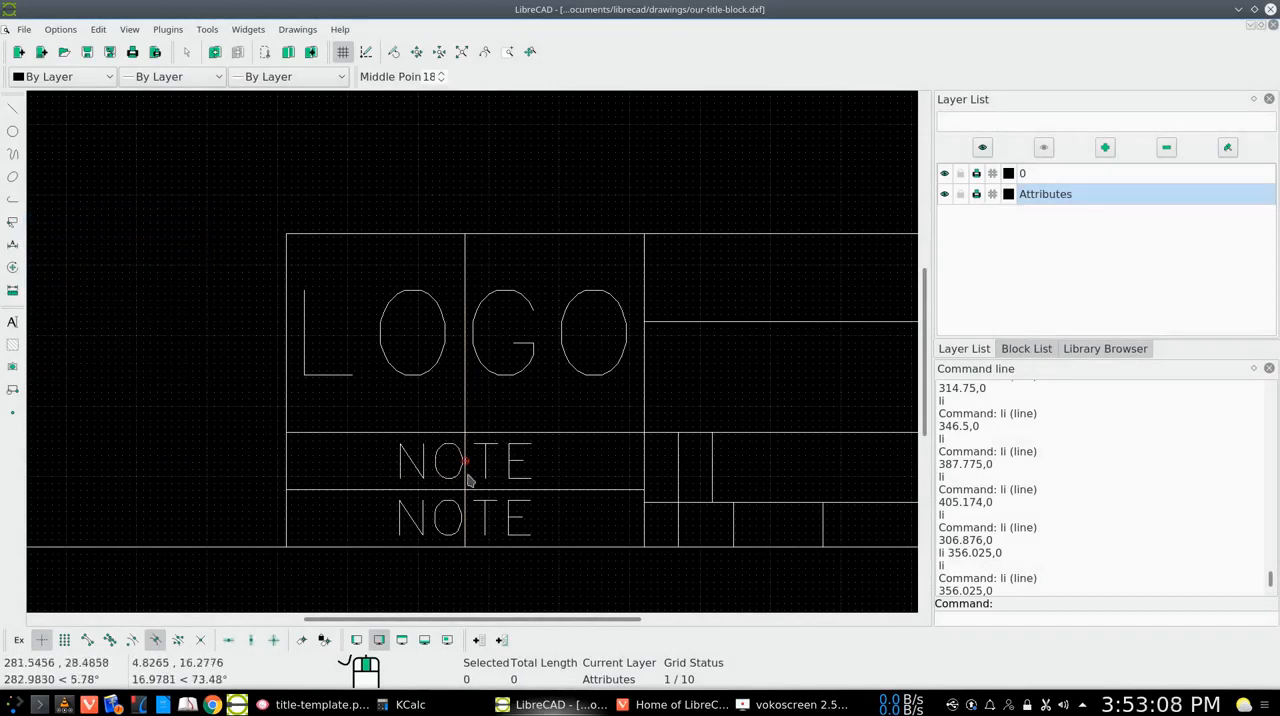
Delete the vertical guide line running through the LOGO and NOTE cells
{"action": "left_click", "coordinate": [465, 411]}
{"action": "left_click", "coordinate": [465, 411]}
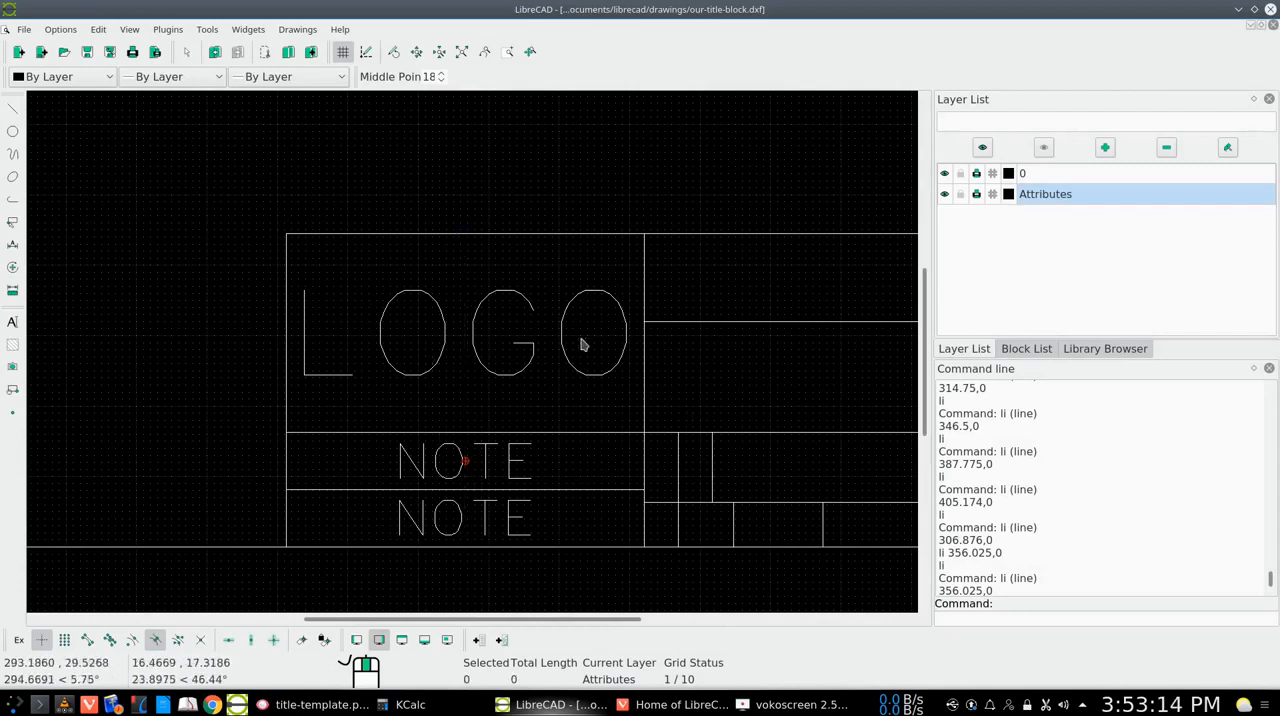
{"action": "left_click", "coordinate": [461, 53]}
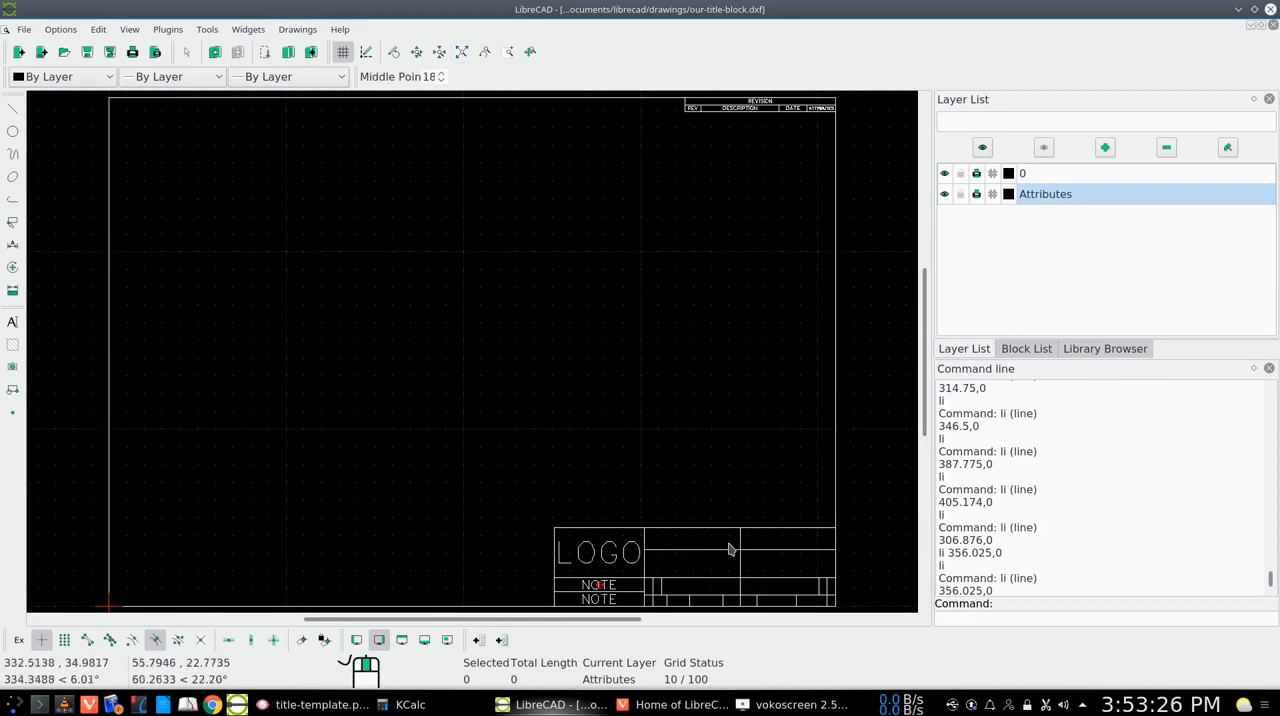
Check title-template.png in Gwenview and return to LibreCAD to place PROJECT text at height 6 on the guide line in the upper row beside LOGO
{"action": "left_click", "coordinate": [318, 704]}
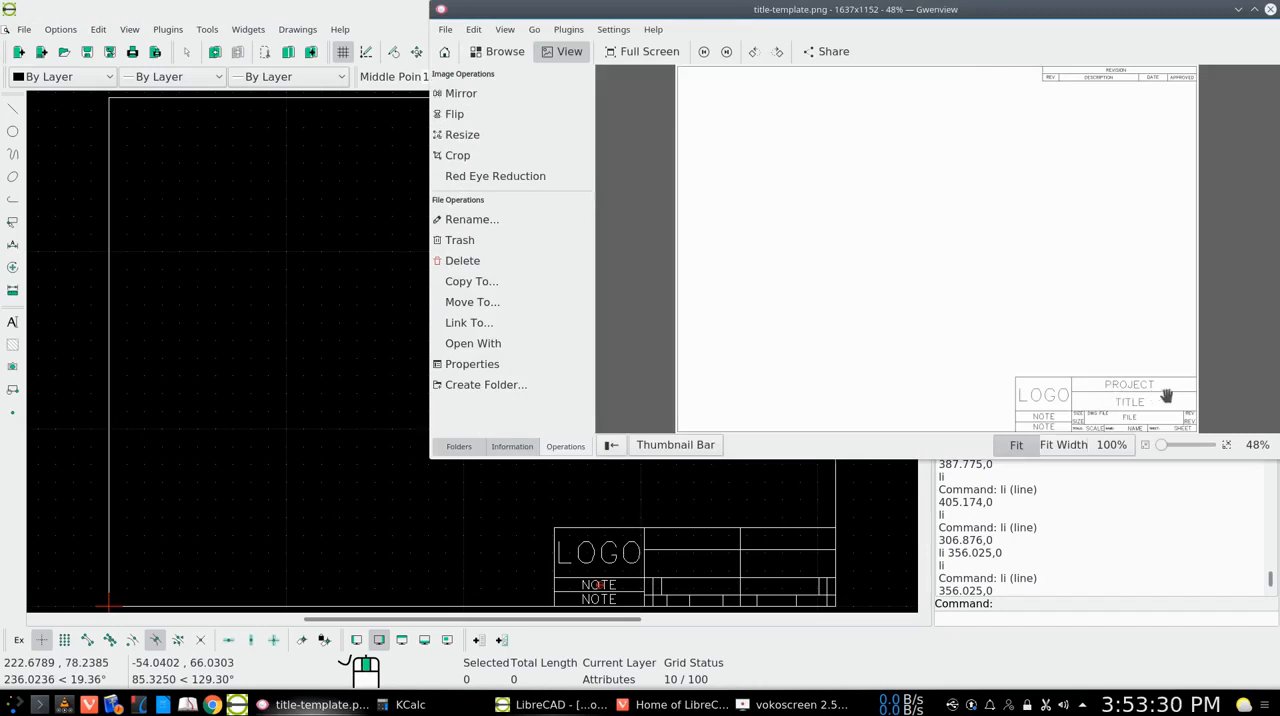
{"action": "left_click", "coordinate": [1239, 11]}
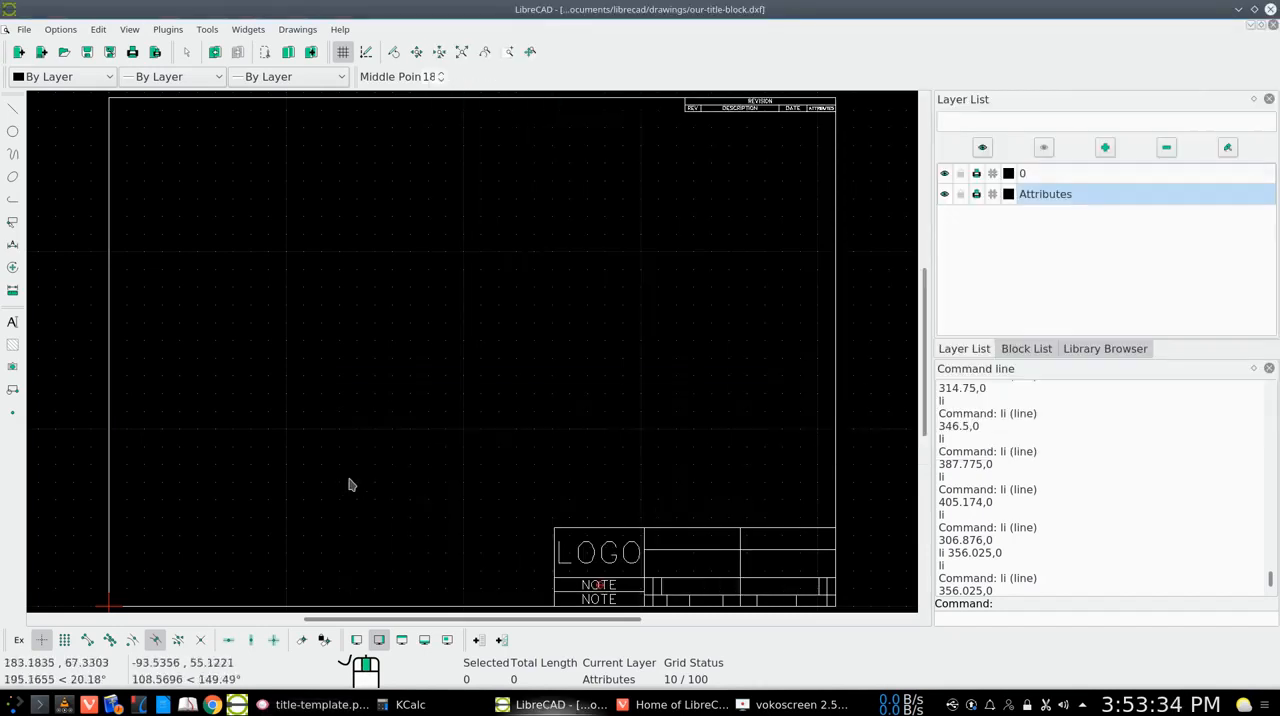
{"action": "right_click", "coordinate": [383, 296]}
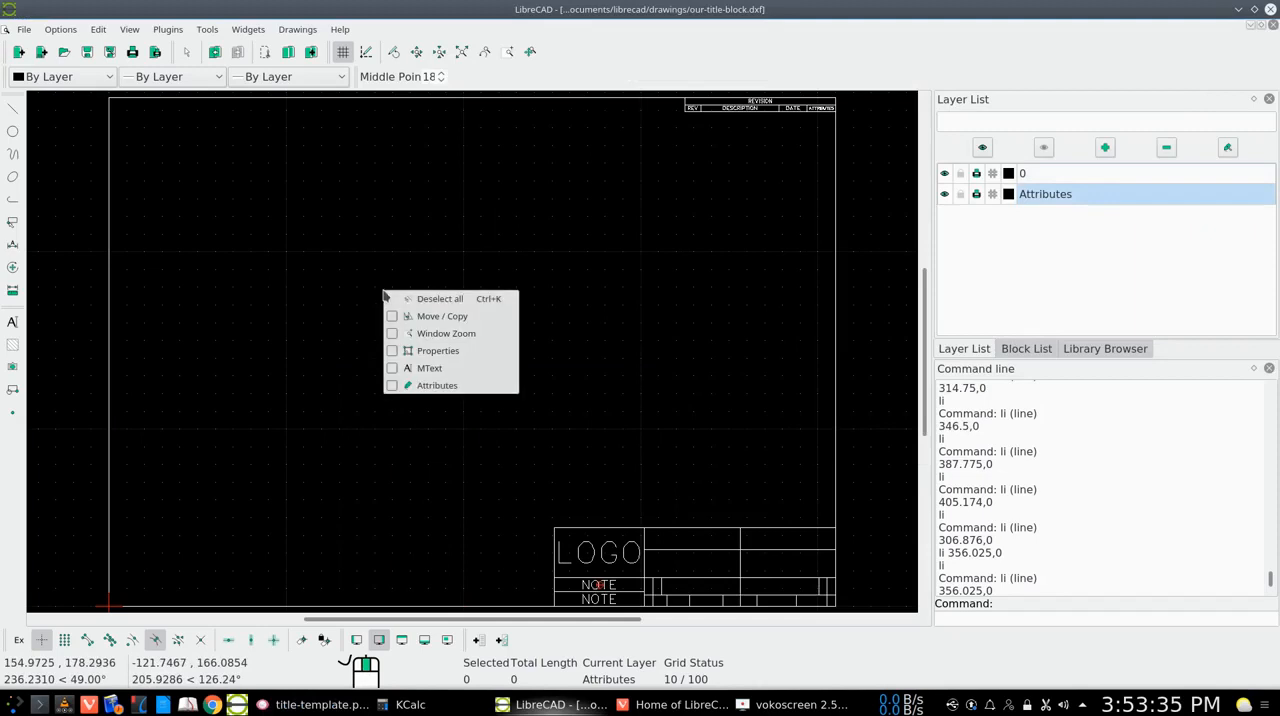
{"action": "left_click", "coordinate": [423, 370]}
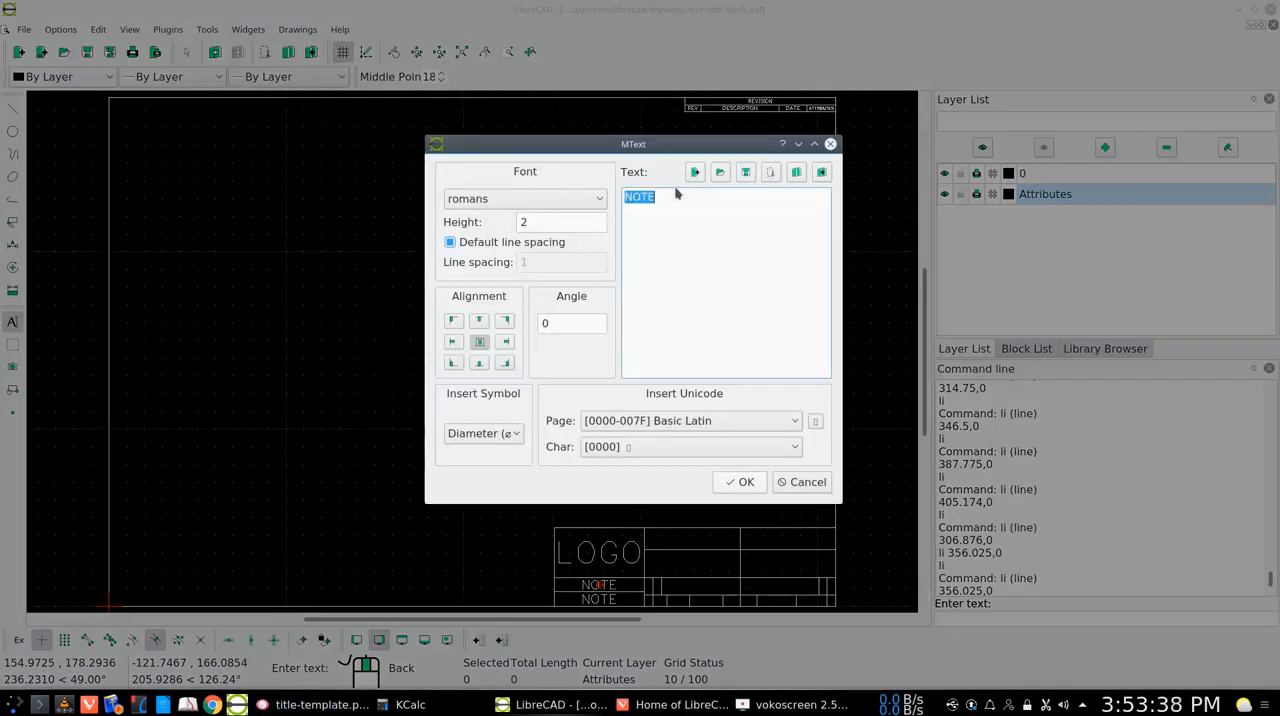
{"action": "type", "text": "PROJEC"}
{"action": "left_click", "coordinate": [523, 222]}
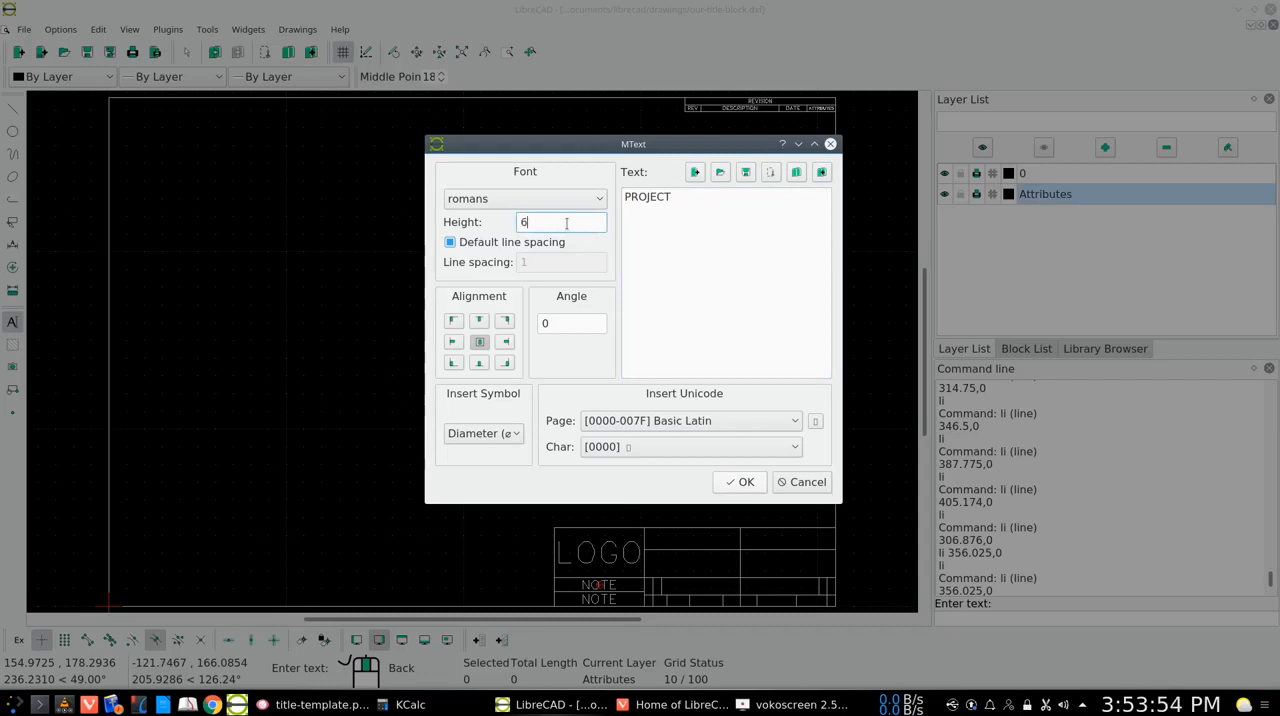
{"action": "left_click", "coordinate": [736, 483]}
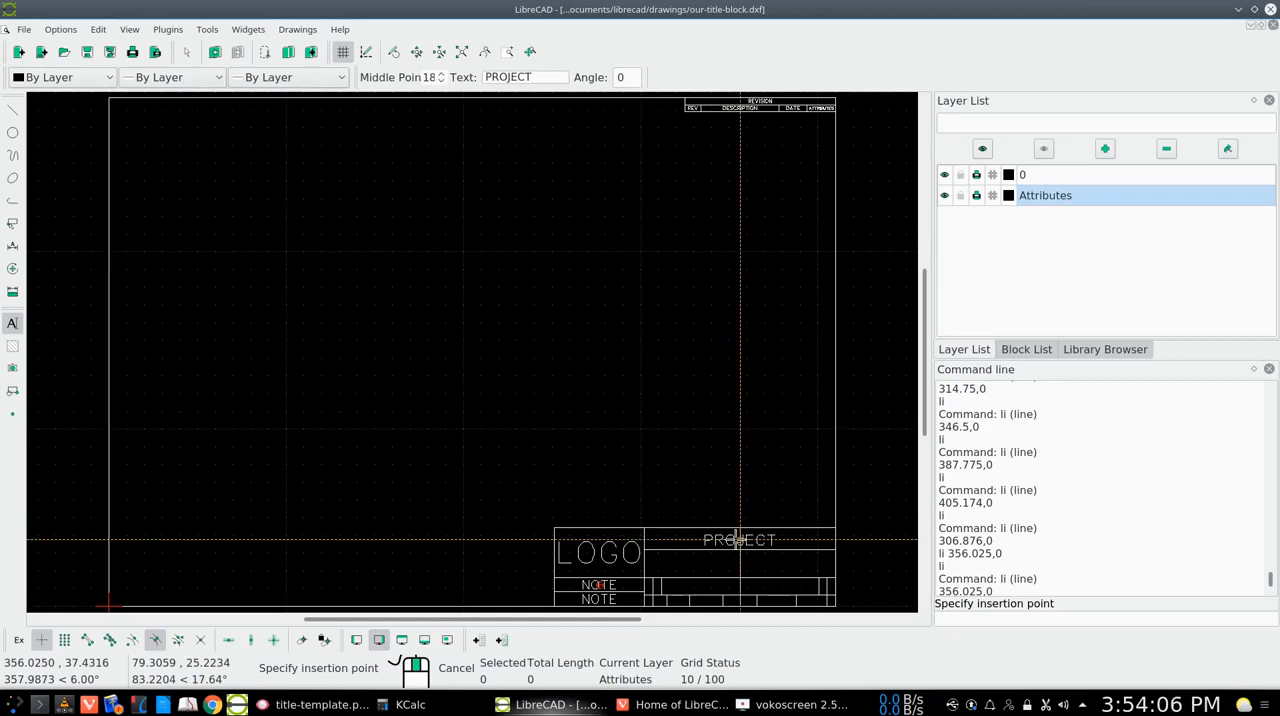
{"action": "left_click", "coordinate": [737, 540]}
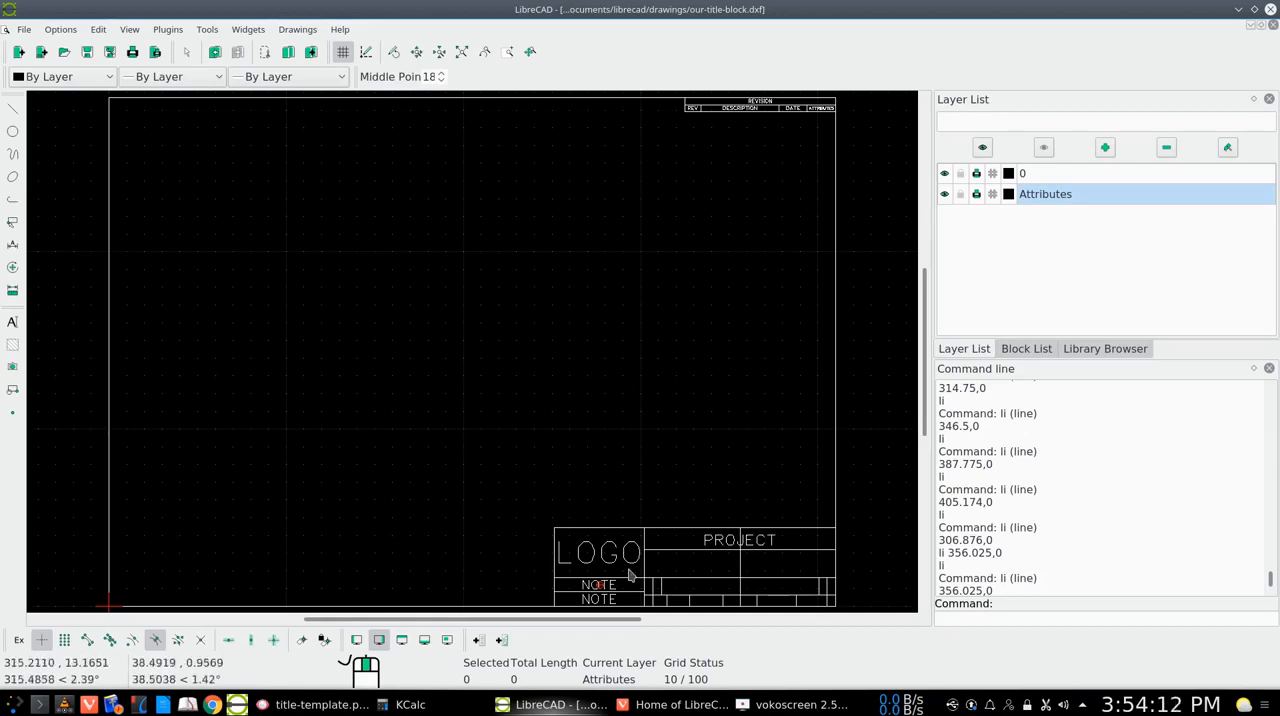
Place TITLE text at height 6 on the guide line in the row directly beneath PROJECT
{"action": "right_click", "coordinate": [431, 374]}
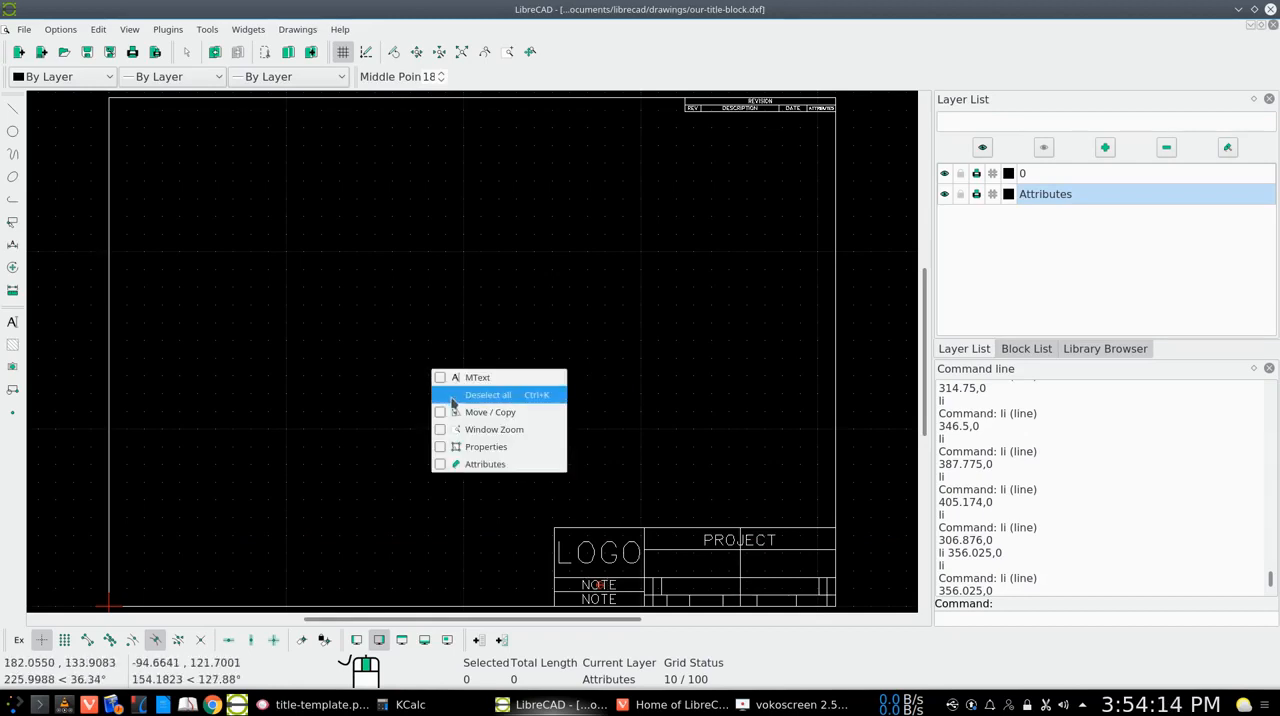
{"action": "left_click", "coordinate": [446, 377]}
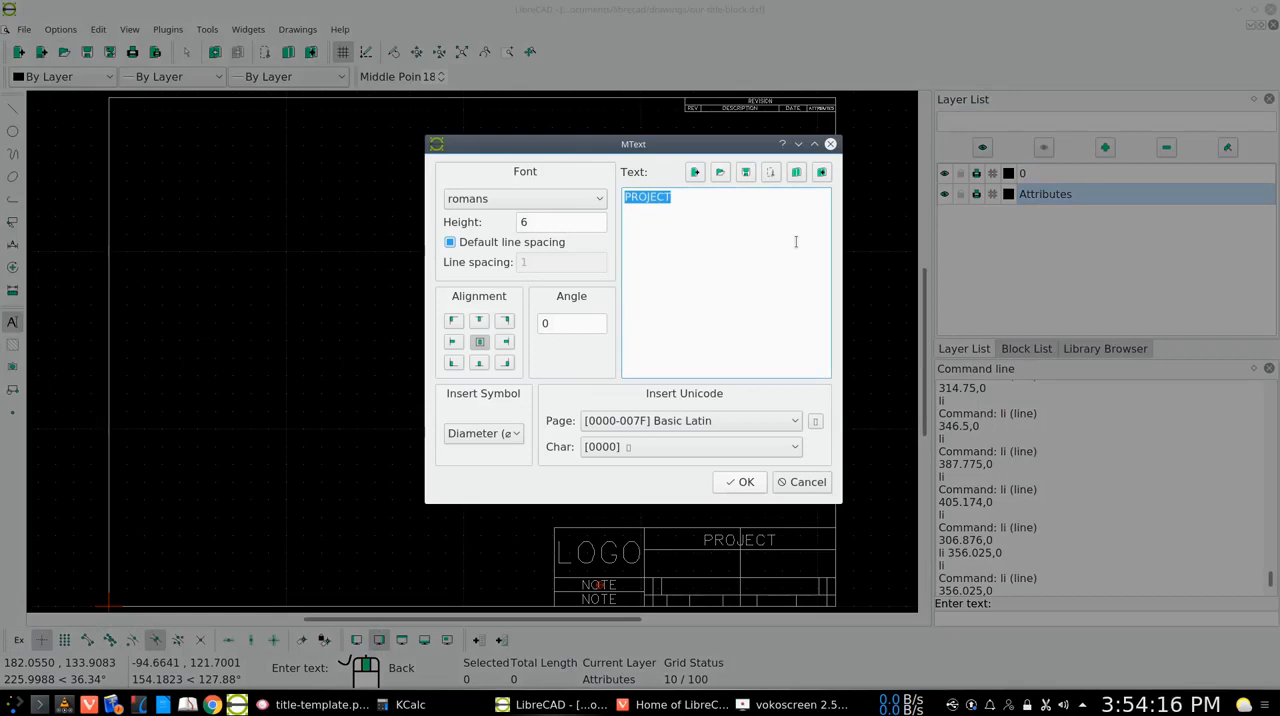
{"action": "type", "text": "TITLE"}
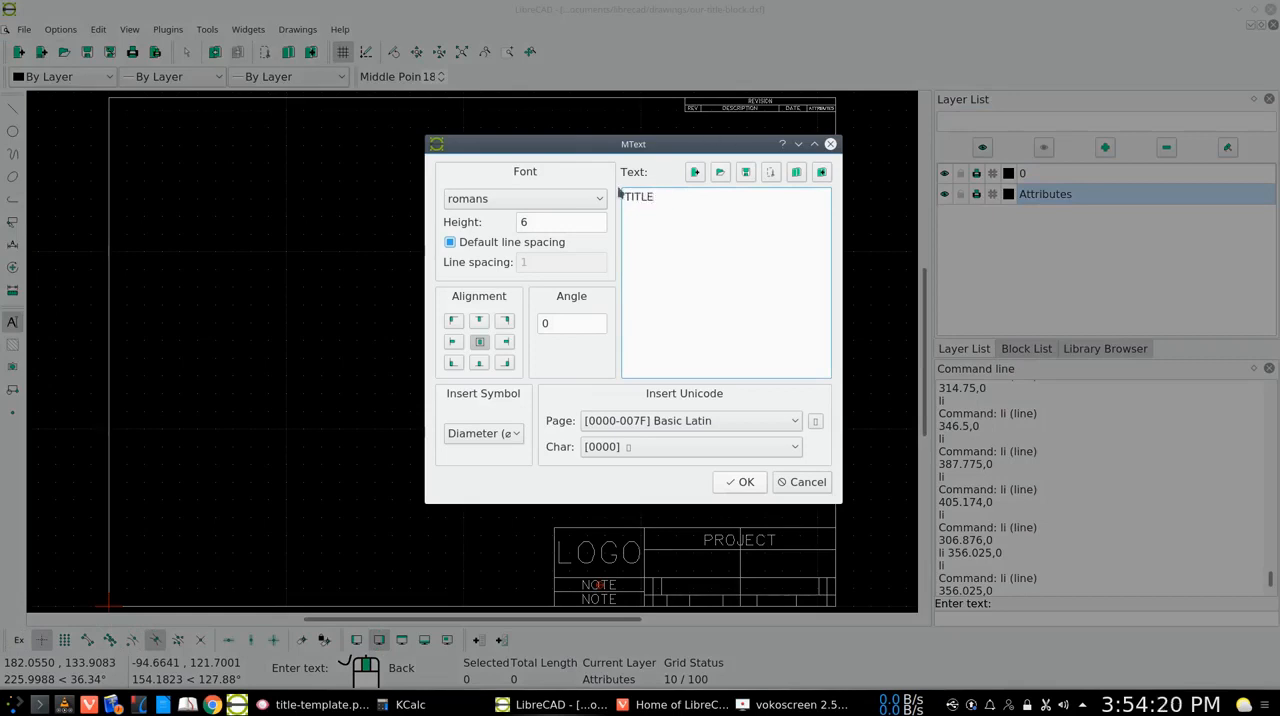
{"action": "left_click", "coordinate": [747, 486]}
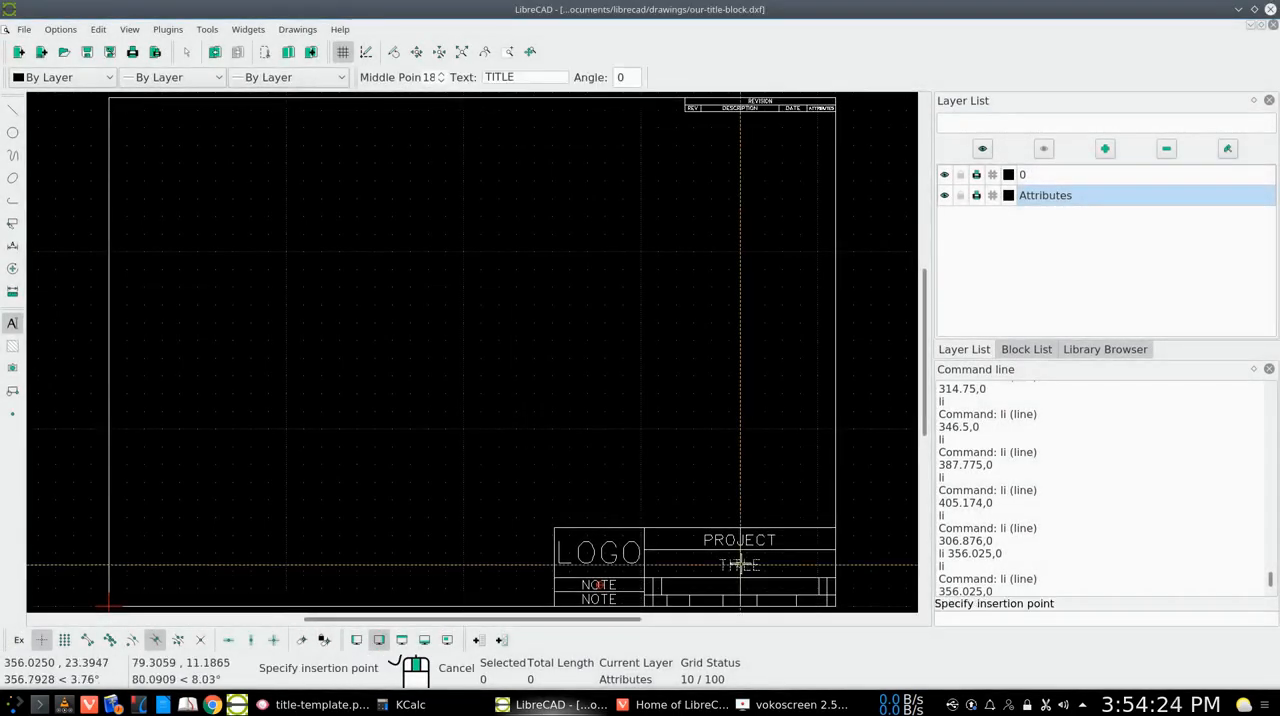
{"action": "left_click", "coordinate": [740, 565]}
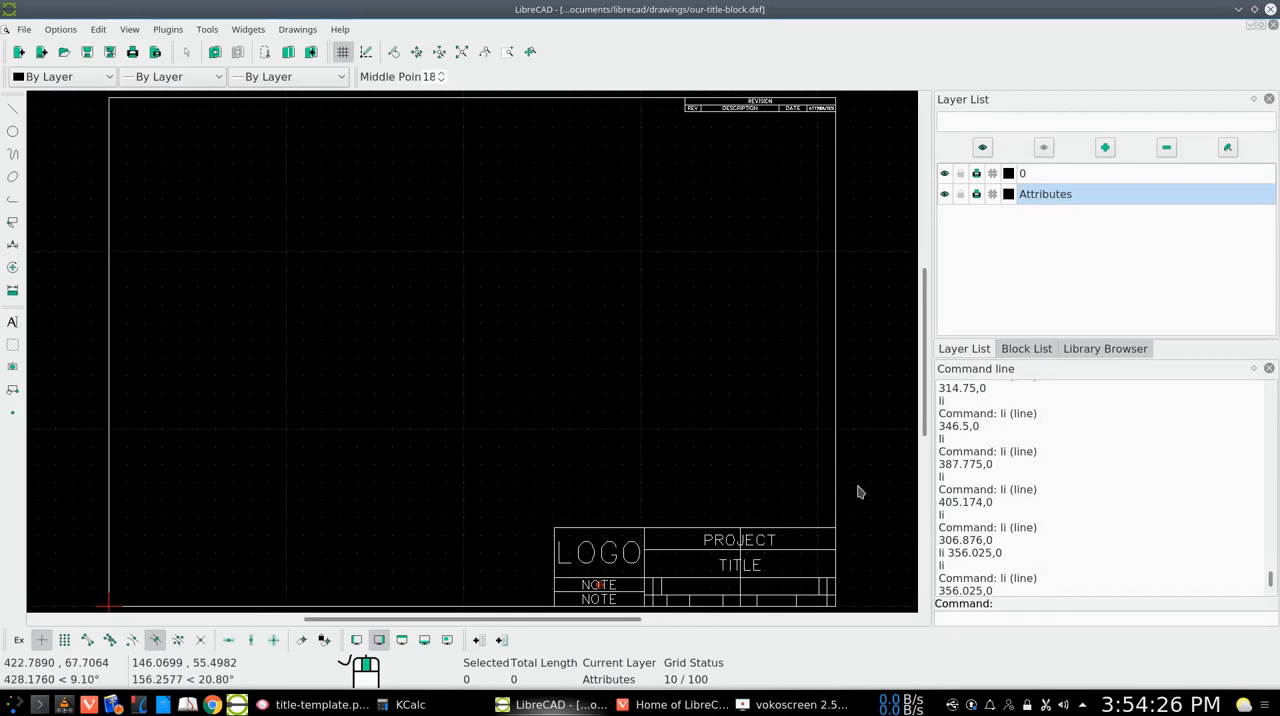
Examine the small label cells of the lower title block in title-template.png in Gwenview, and return to LibreCAD
{"action": "left_click_drag", "start_coordinate": [926, 408], "coordinate": [926, 428]}
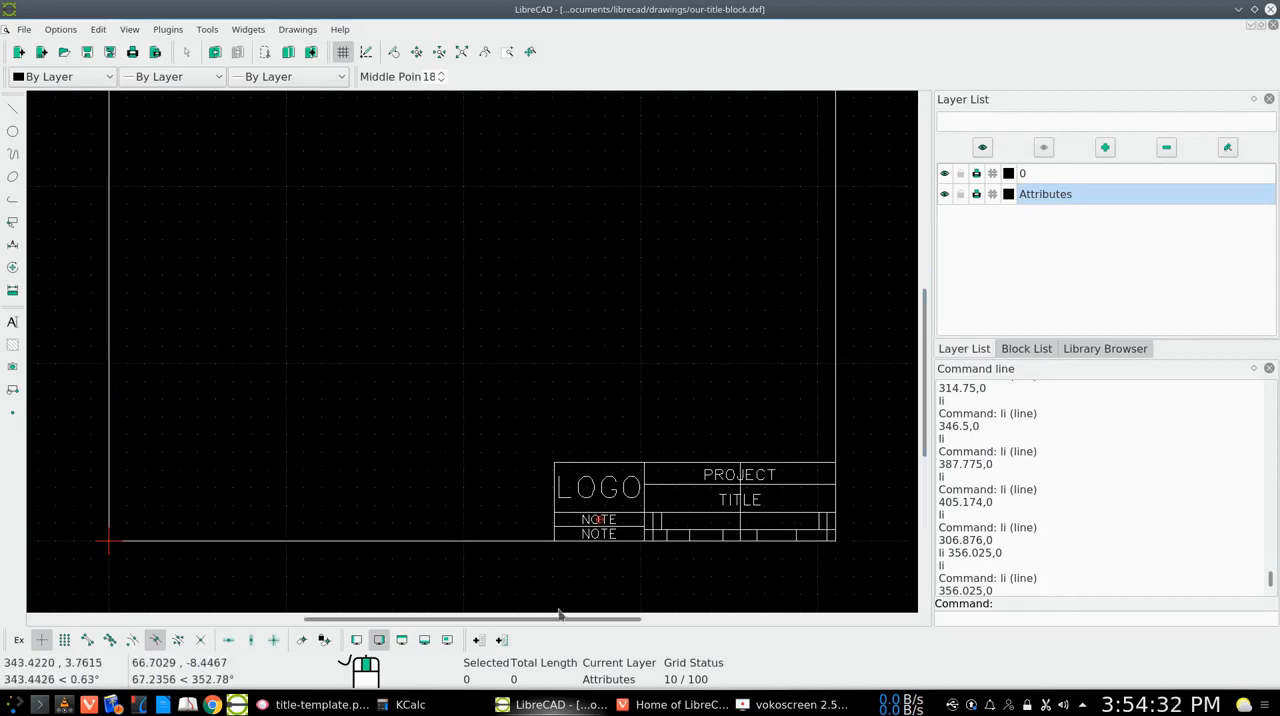
{"action": "left_click", "coordinate": [338, 706]}
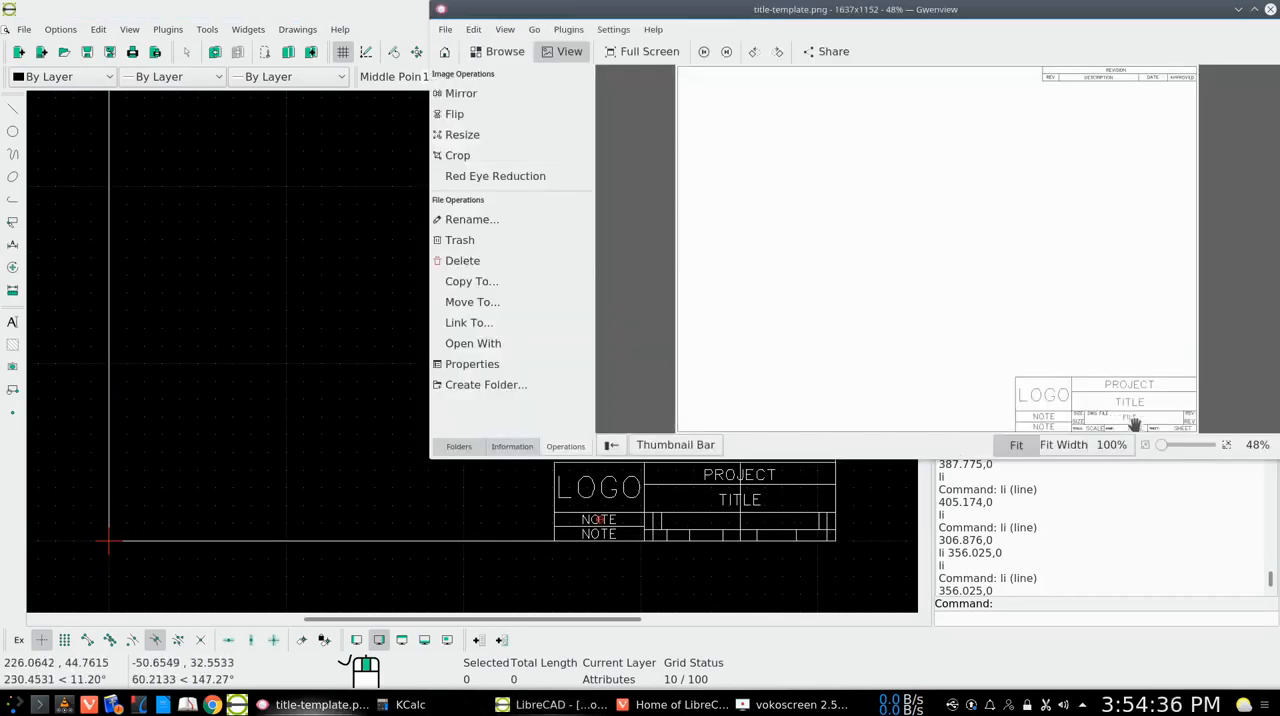
{"action": "left_click", "coordinate": [1176, 447]}
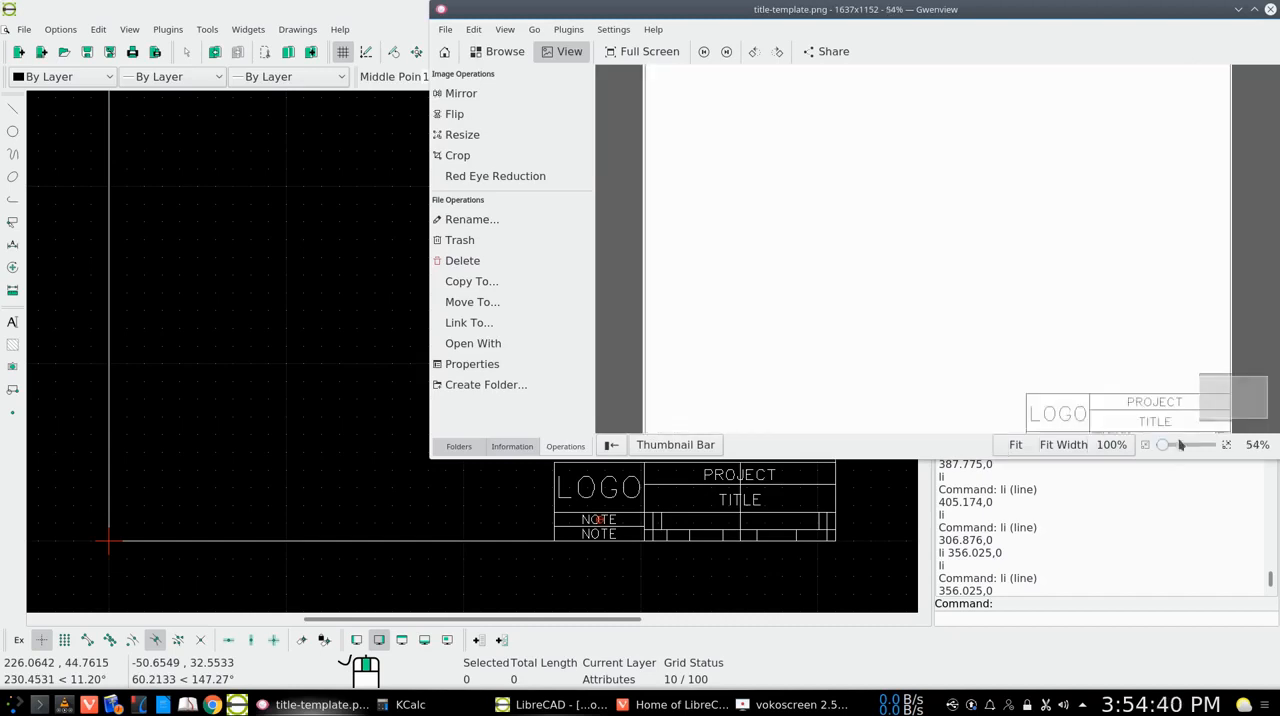
{"action": "scroll", "coordinate": [1139, 366], "scroll_direction": "down", "scroll_amount": 1}
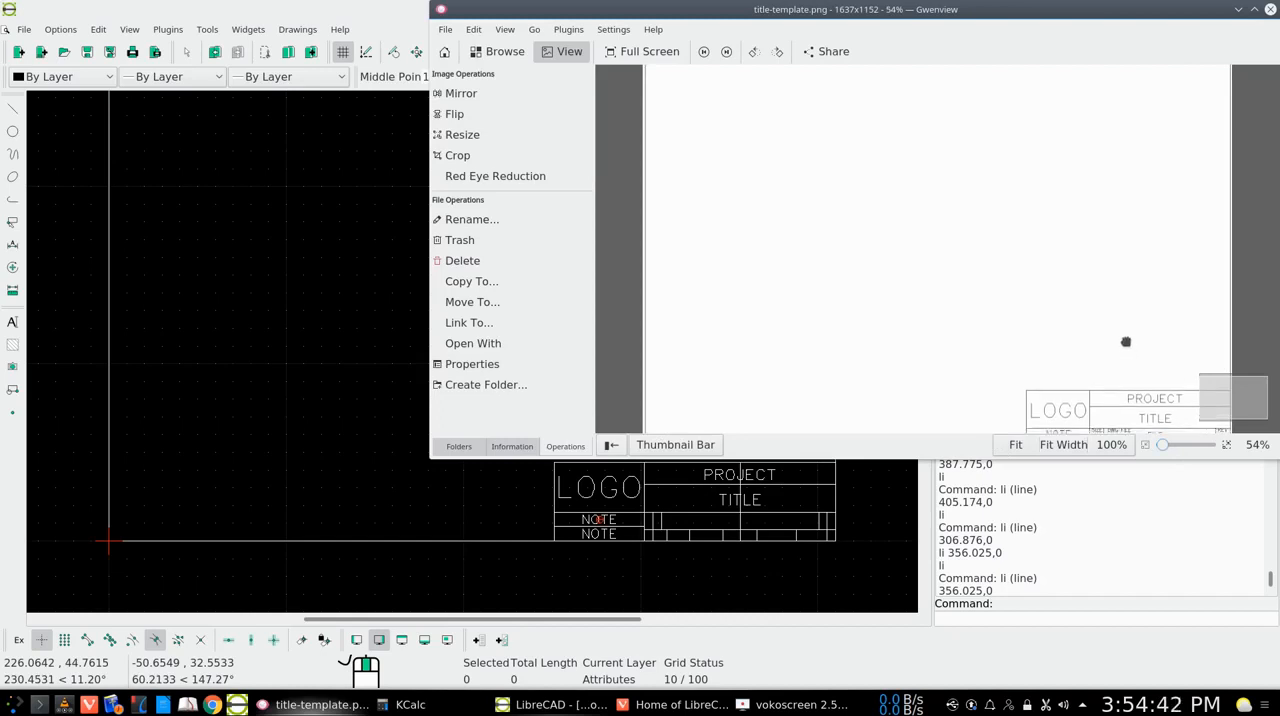
{"action": "left_click_drag", "start_coordinate": [1172, 450], "coordinate": [1168, 449]}
{"action": "left_click", "coordinate": [1166, 449]}
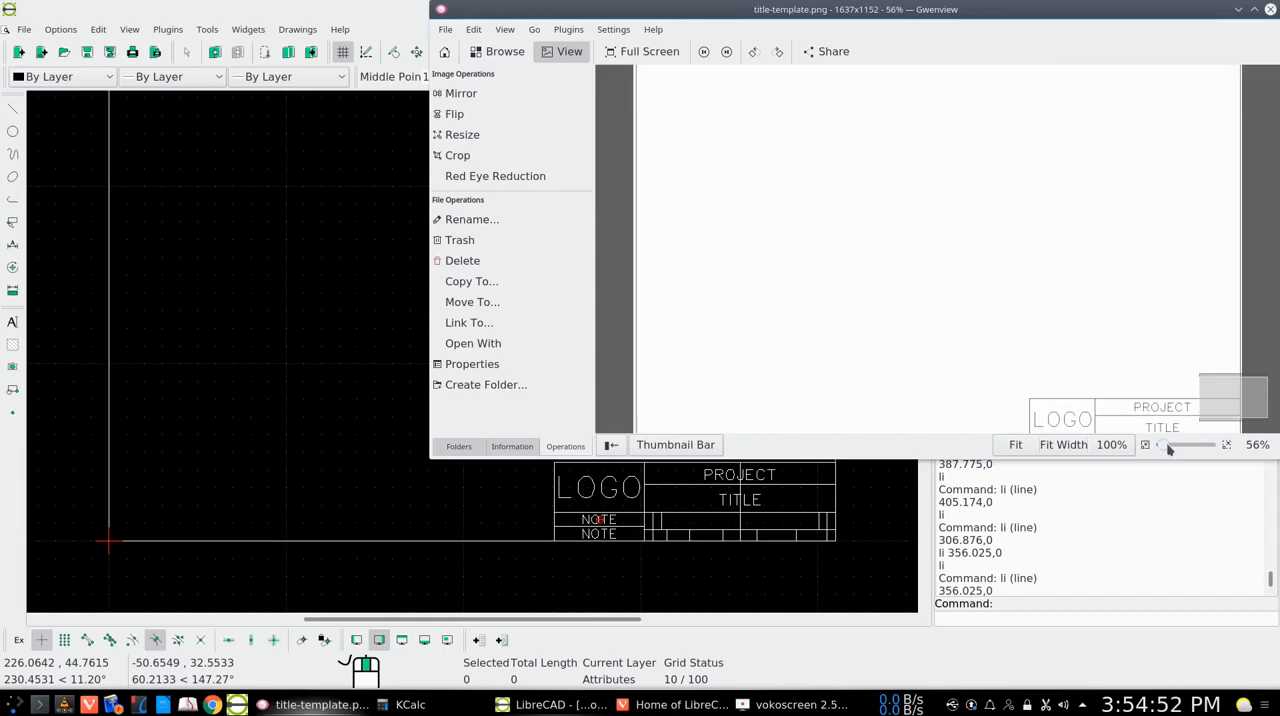
{"action": "left_click_drag", "start_coordinate": [1144, 366], "coordinate": [1137, 306]}
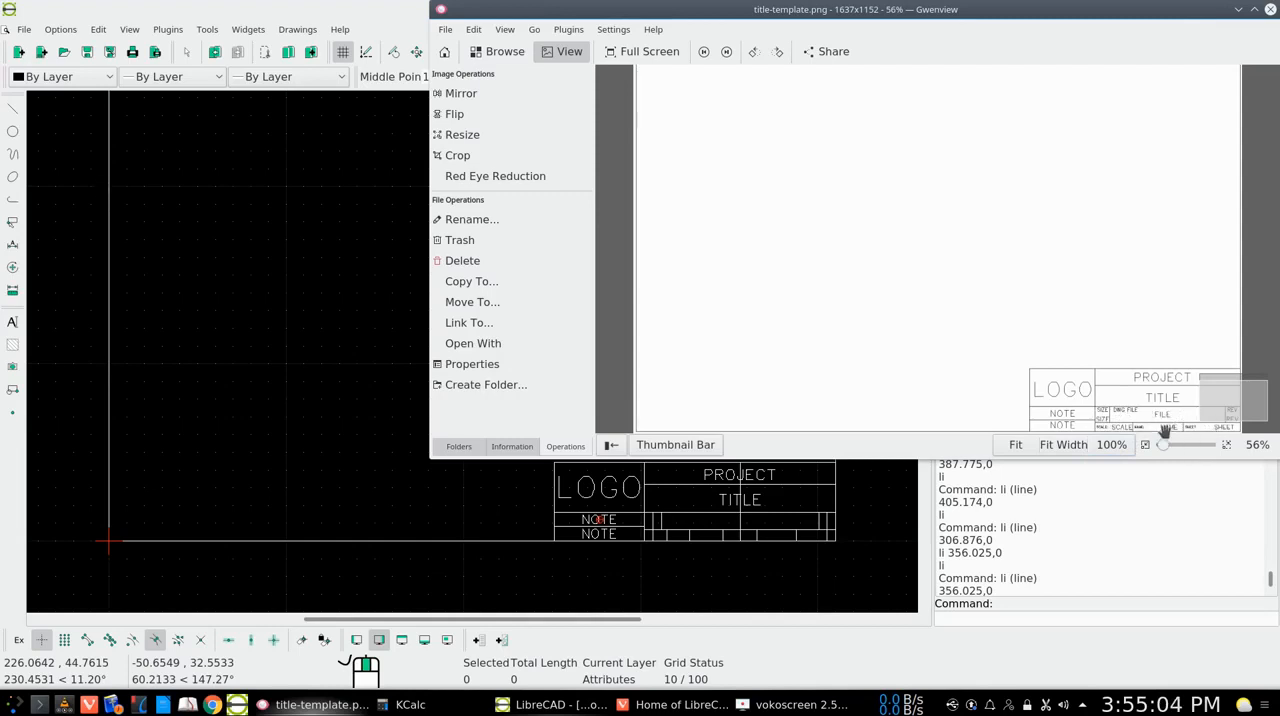
{"action": "left_click", "coordinate": [1238, 9]}
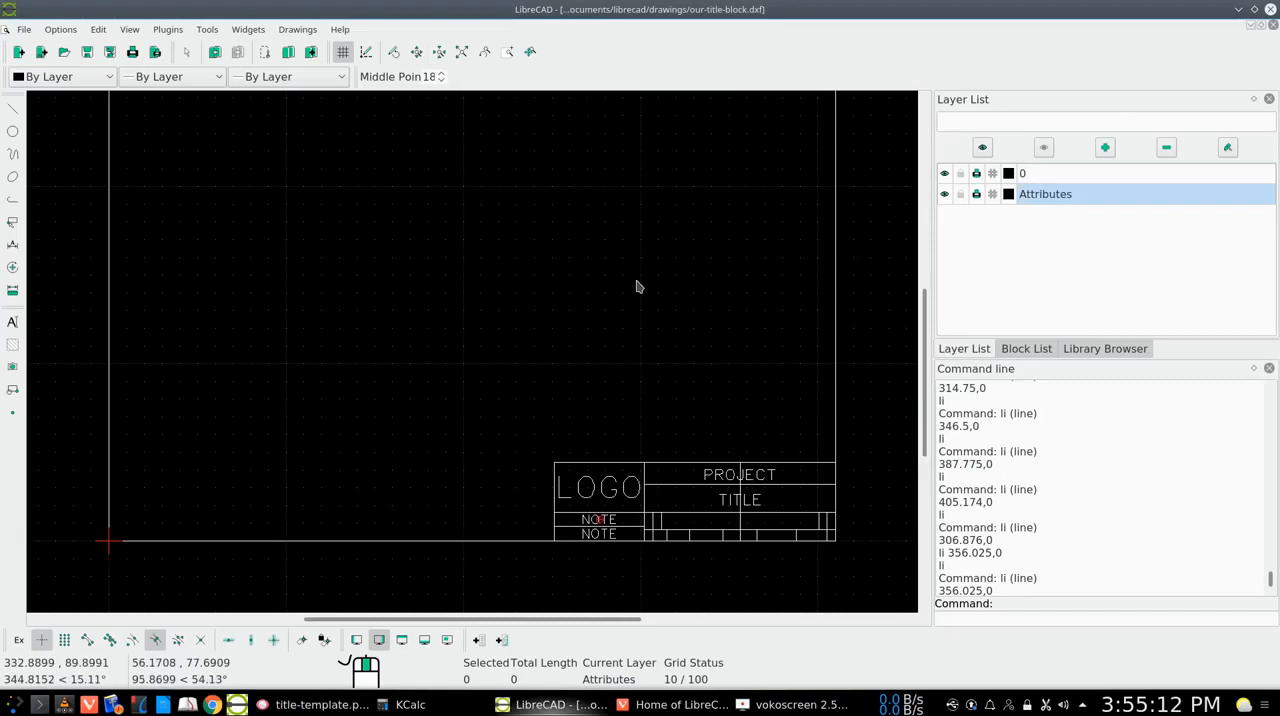
Place SIZE text at height 2 on the short guide line, in the upper part of the small cell beside the upper NOTE
{"action": "left_click", "coordinate": [507, 51]}
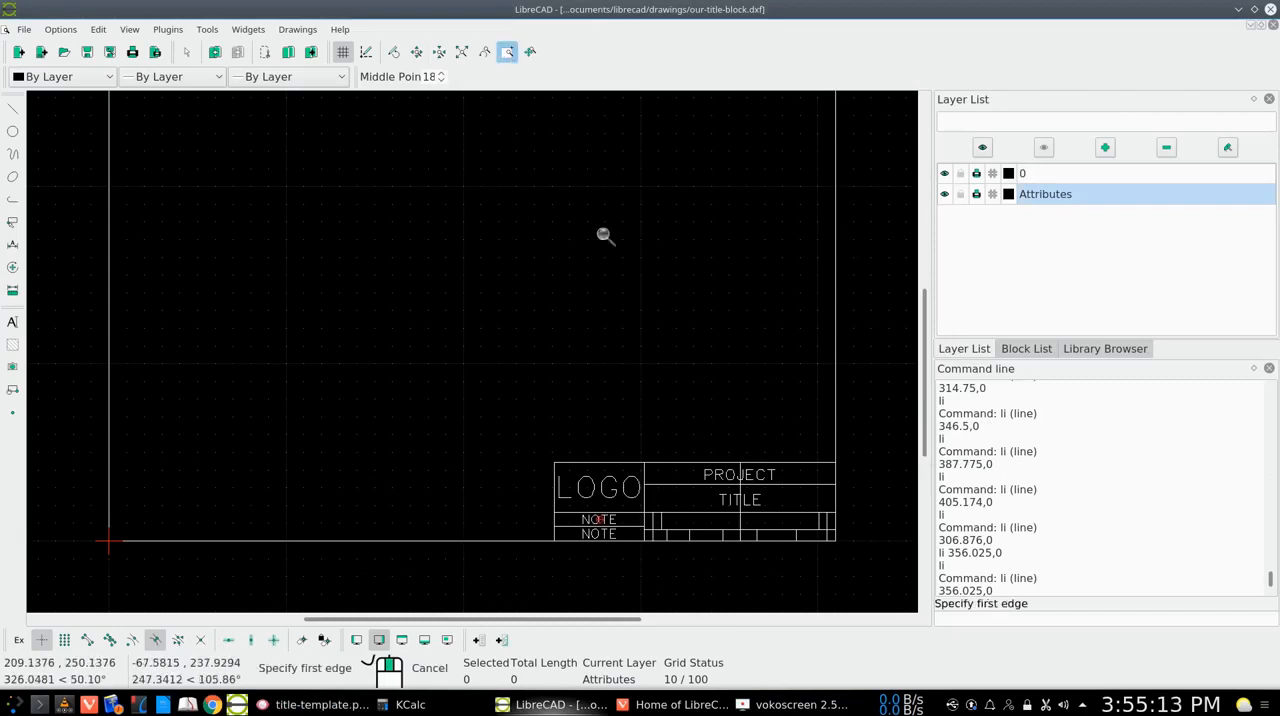
{"action": "left_click", "coordinate": [858, 441]}
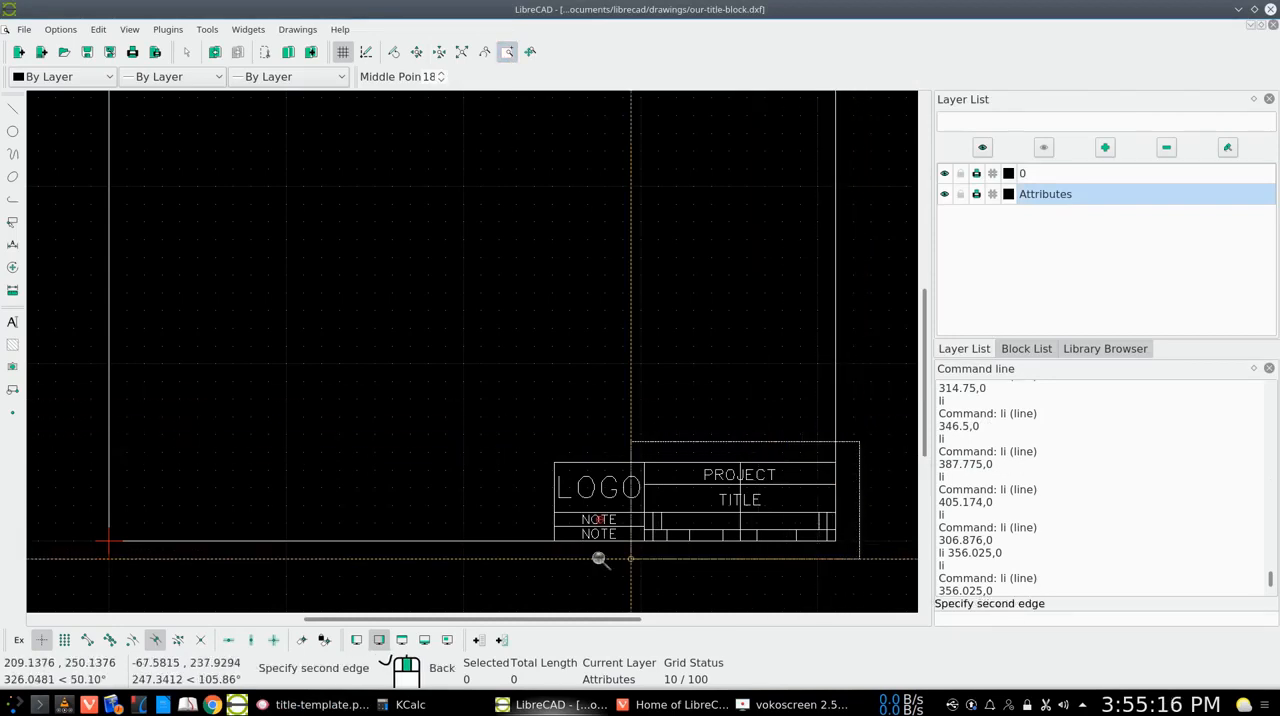
{"action": "left_click", "coordinate": [525, 549]}
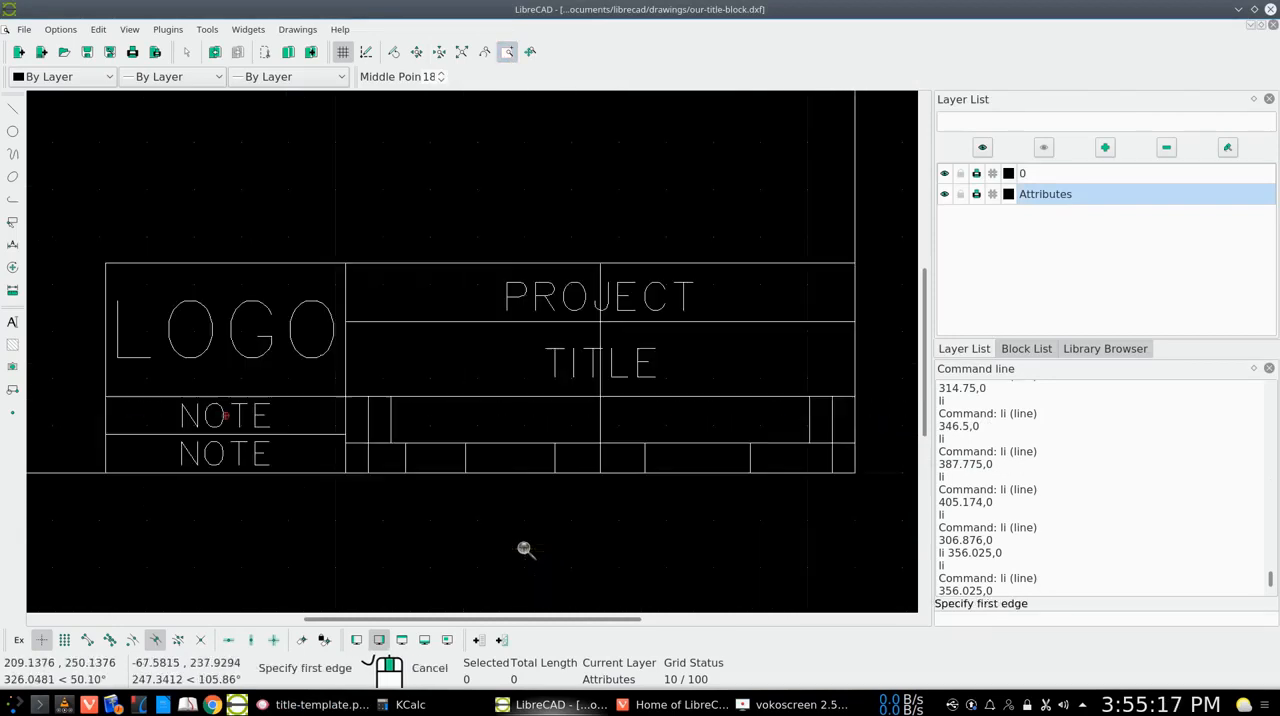
{"action": "right_click", "coordinate": [601, 502]}
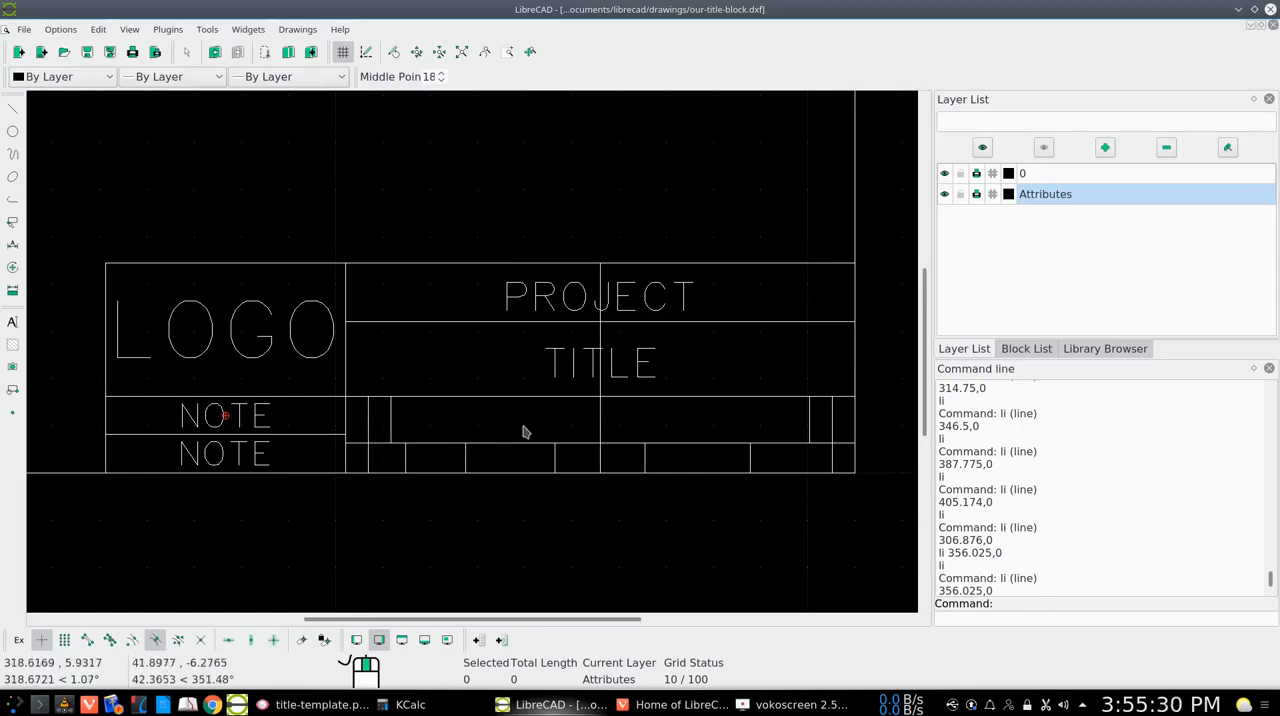
{"action": "right_click", "coordinate": [405, 410]}
{"action": "left_click", "coordinate": [451, 436]}
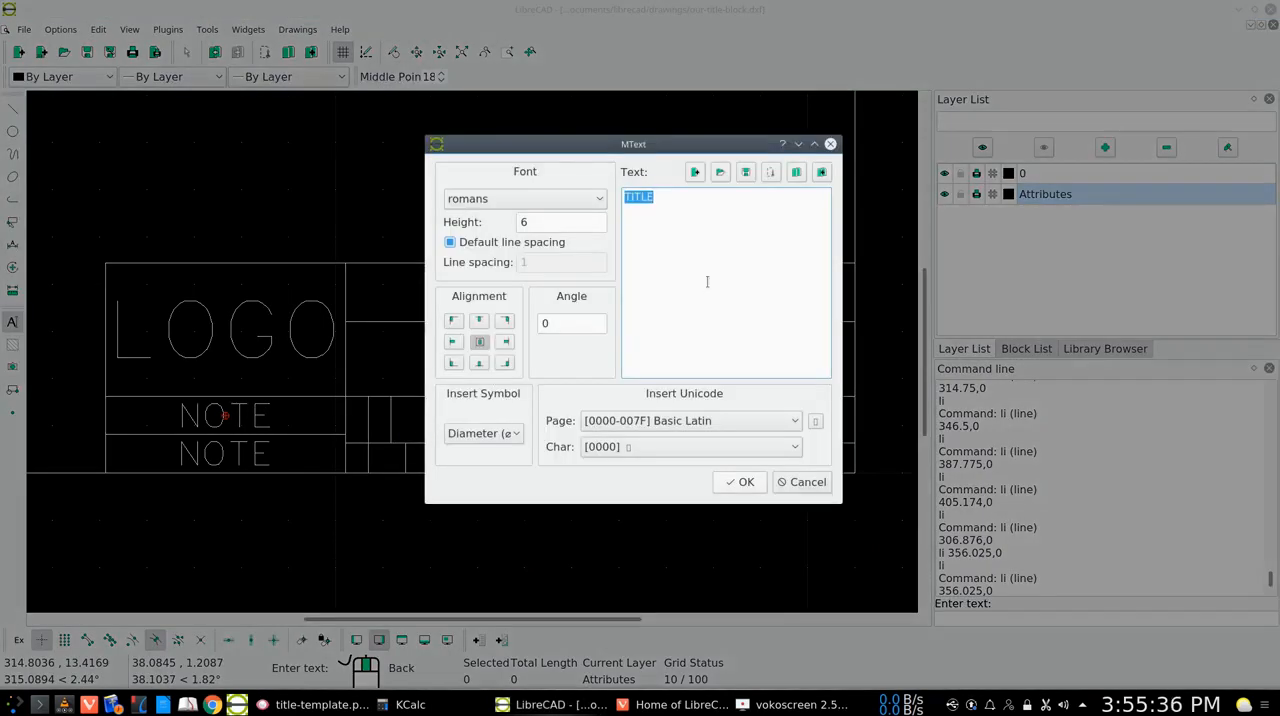
{"action": "type", "text": "SIZE"}
{"action": "left_click", "coordinate": [558, 228]}
{"action": "key", "text": "BackSpace"}
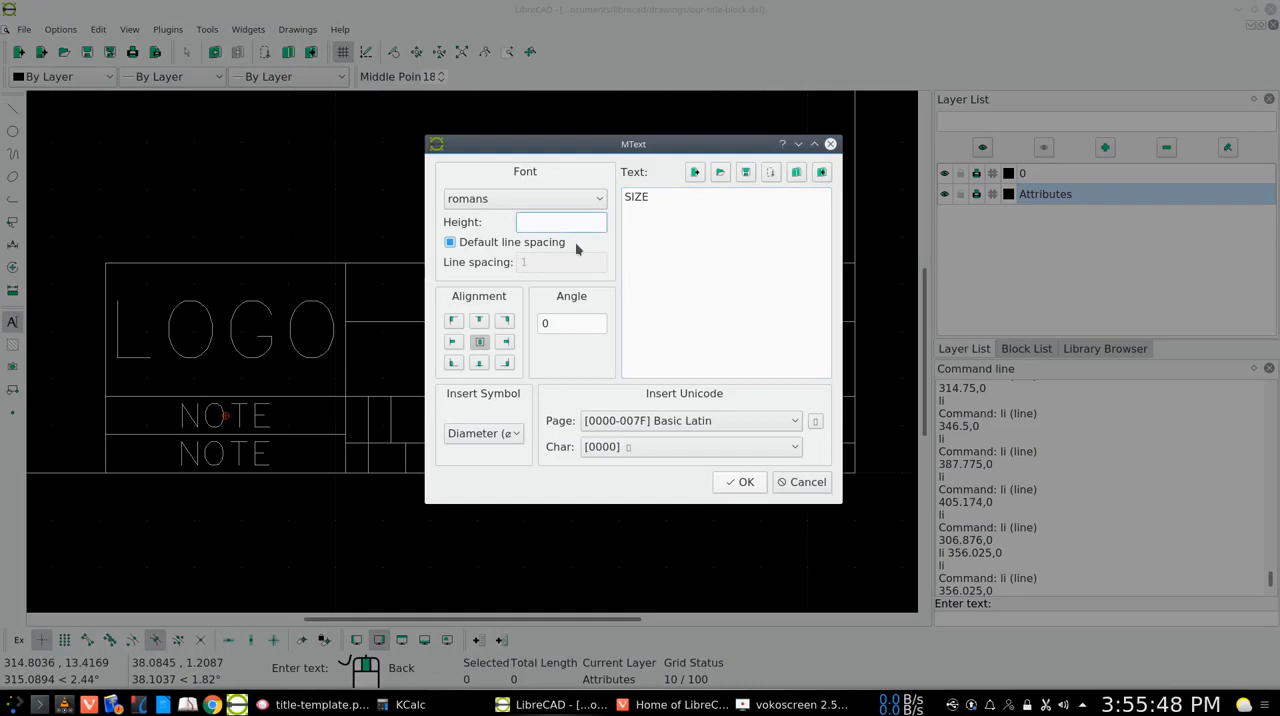
{"action": "type", "text": "2"}
{"action": "left_click", "coordinate": [740, 482]}
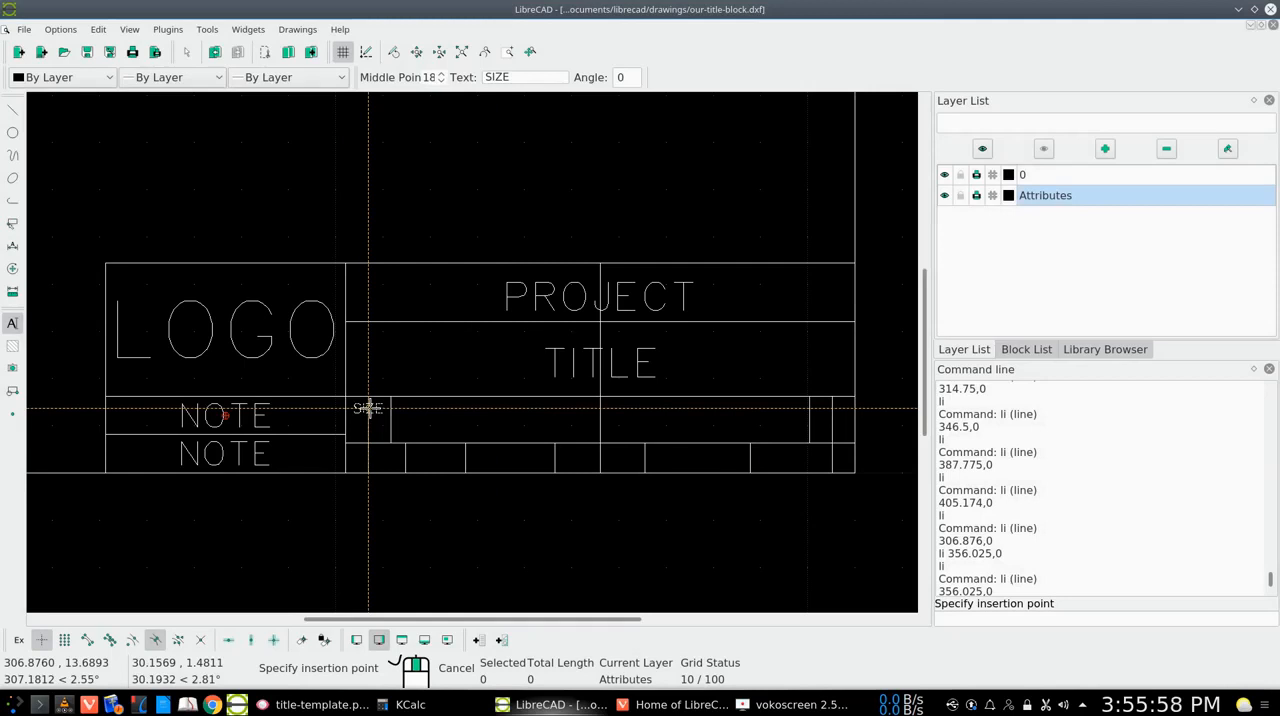
{"action": "left_click", "coordinate": [368, 408]}
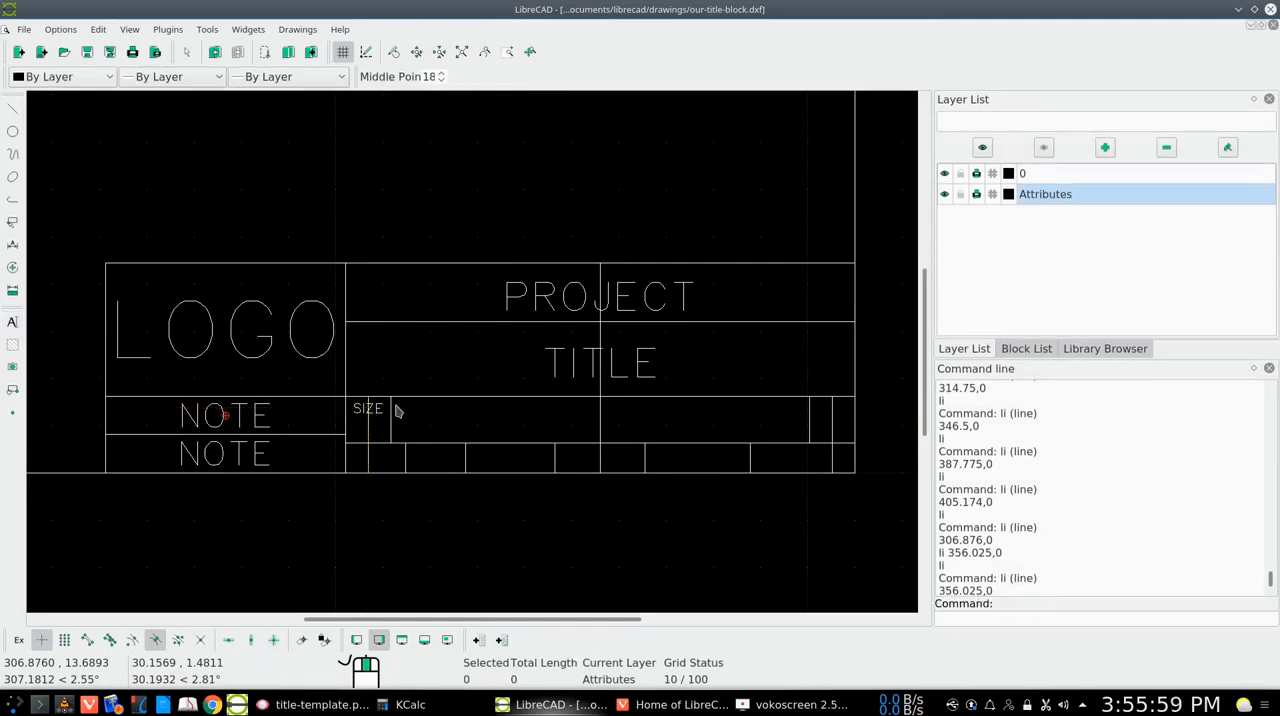
Place a second SIZE text at height 3 on the same guide line, directly beneath the first SIZE label
{"action": "right_click", "coordinate": [513, 420]}
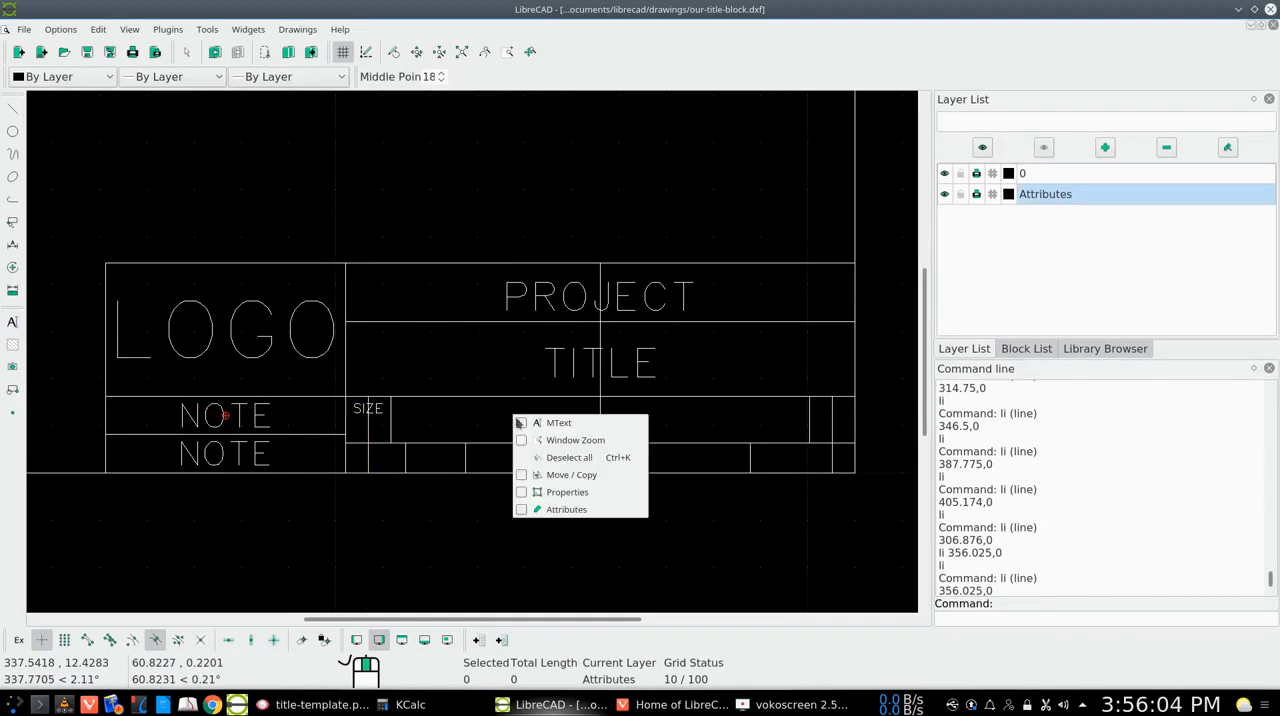
{"action": "left_click", "coordinate": [555, 423]}
{"action": "left_click", "coordinate": [550, 222]}
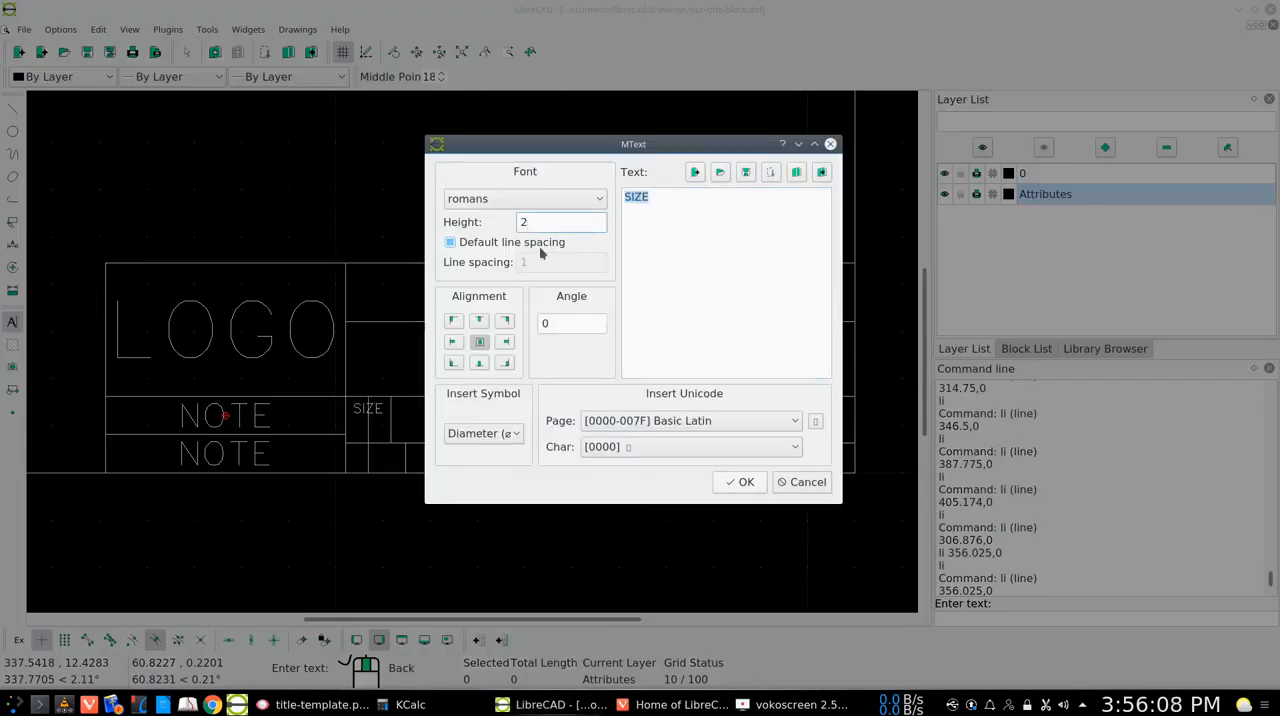
{"action": "key", "text": "BackSpace"}
{"action": "type", "text": "3"}
{"action": "left_click", "coordinate": [740, 482]}
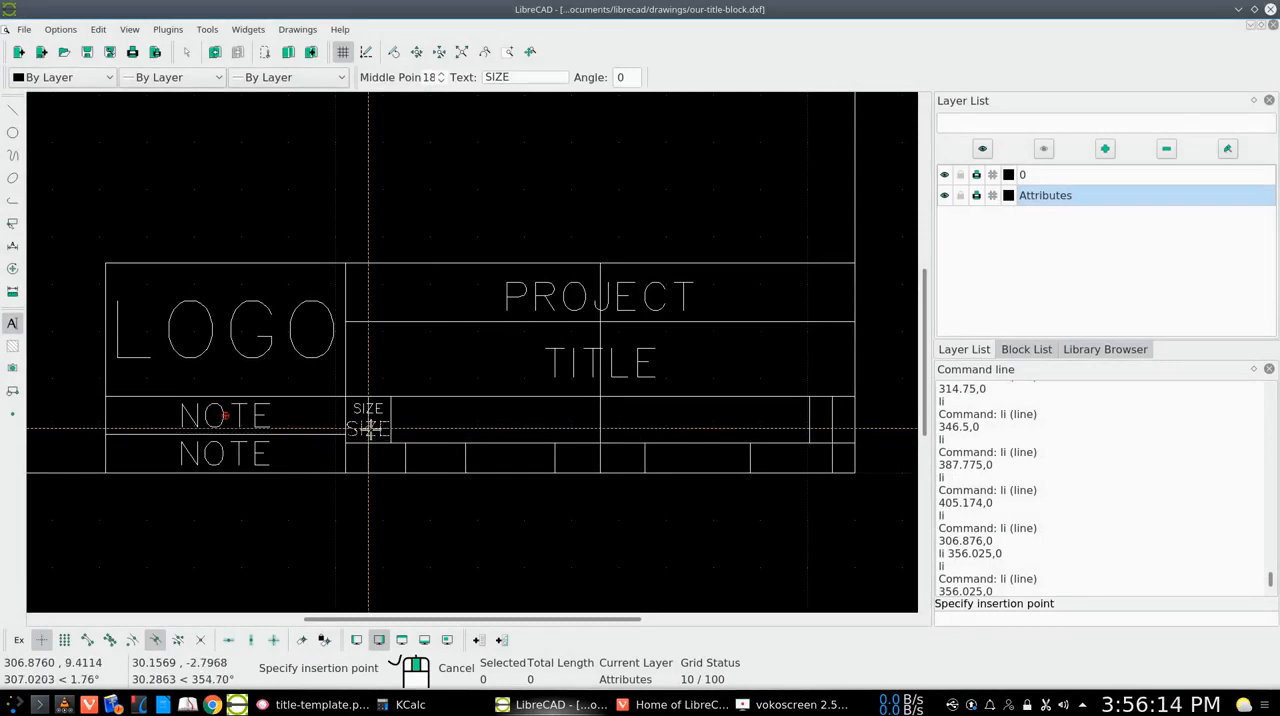
{"action": "left_click", "coordinate": [368, 428]}
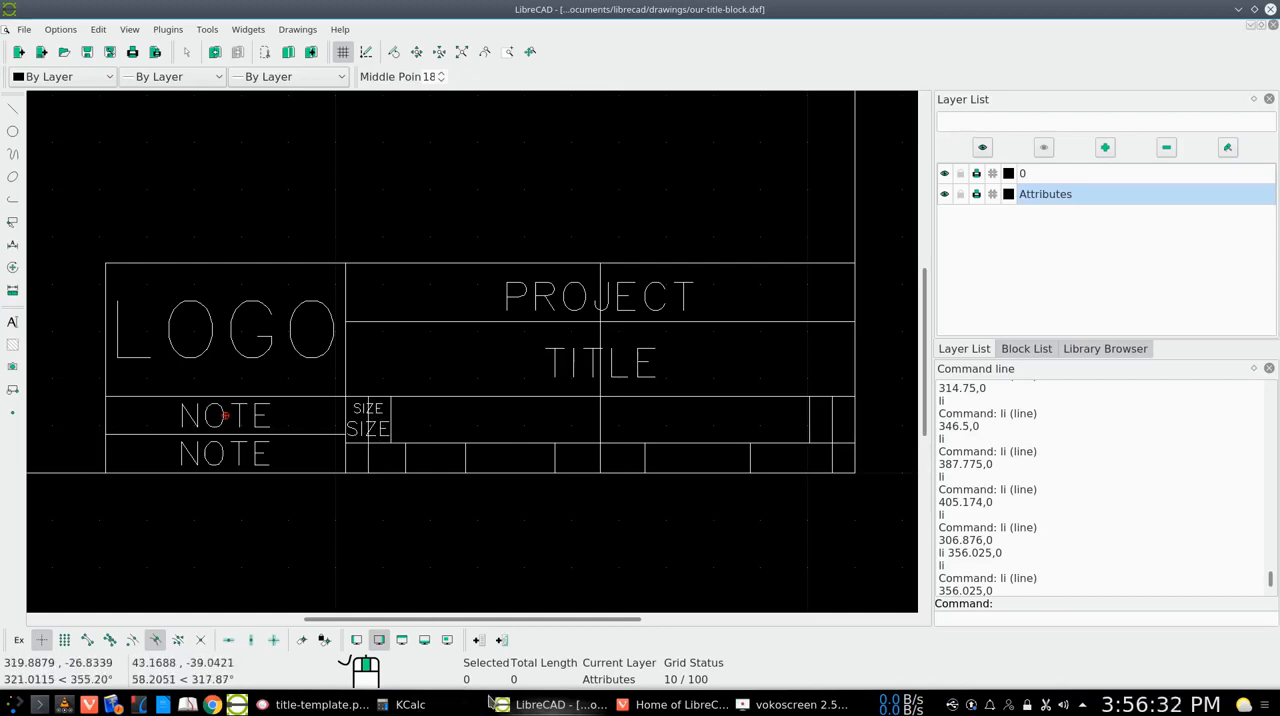
Try to place DWG. TITLE text at height 2 in the wide cell beside SIZE, and undo the placement
{"action": "right_click", "coordinate": [583, 428]}
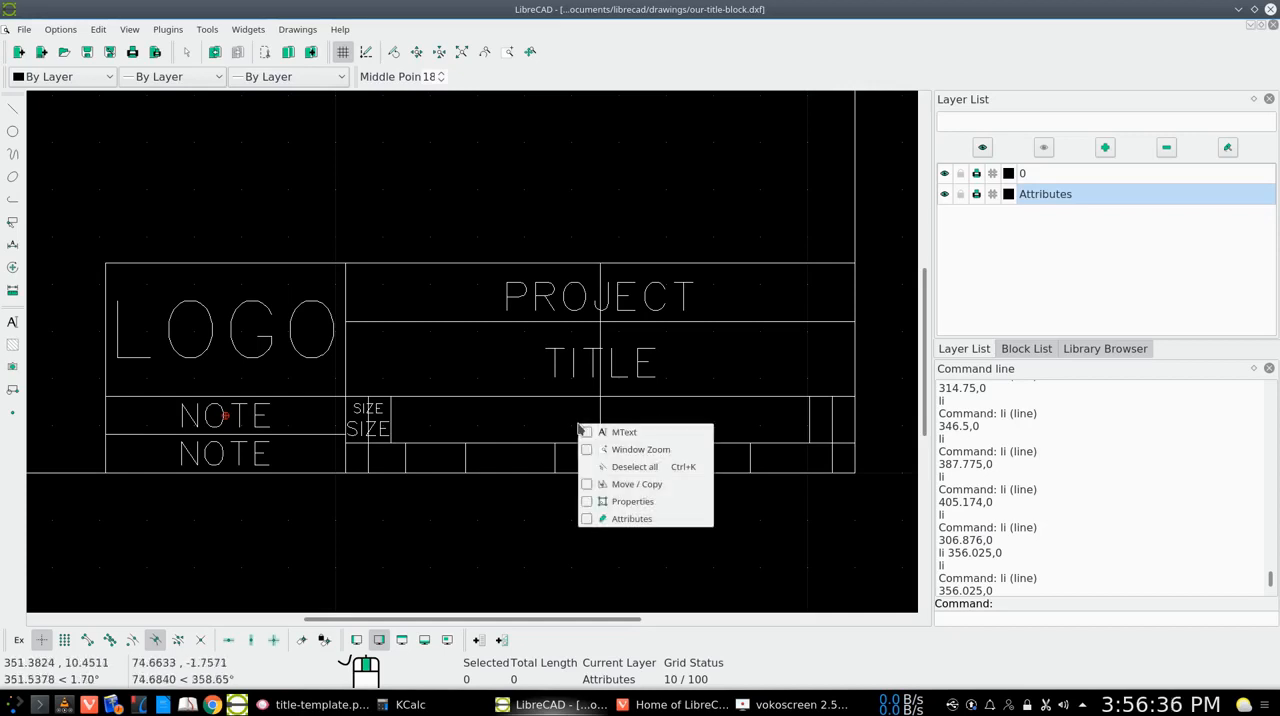
{"action": "left_click", "coordinate": [612, 437]}
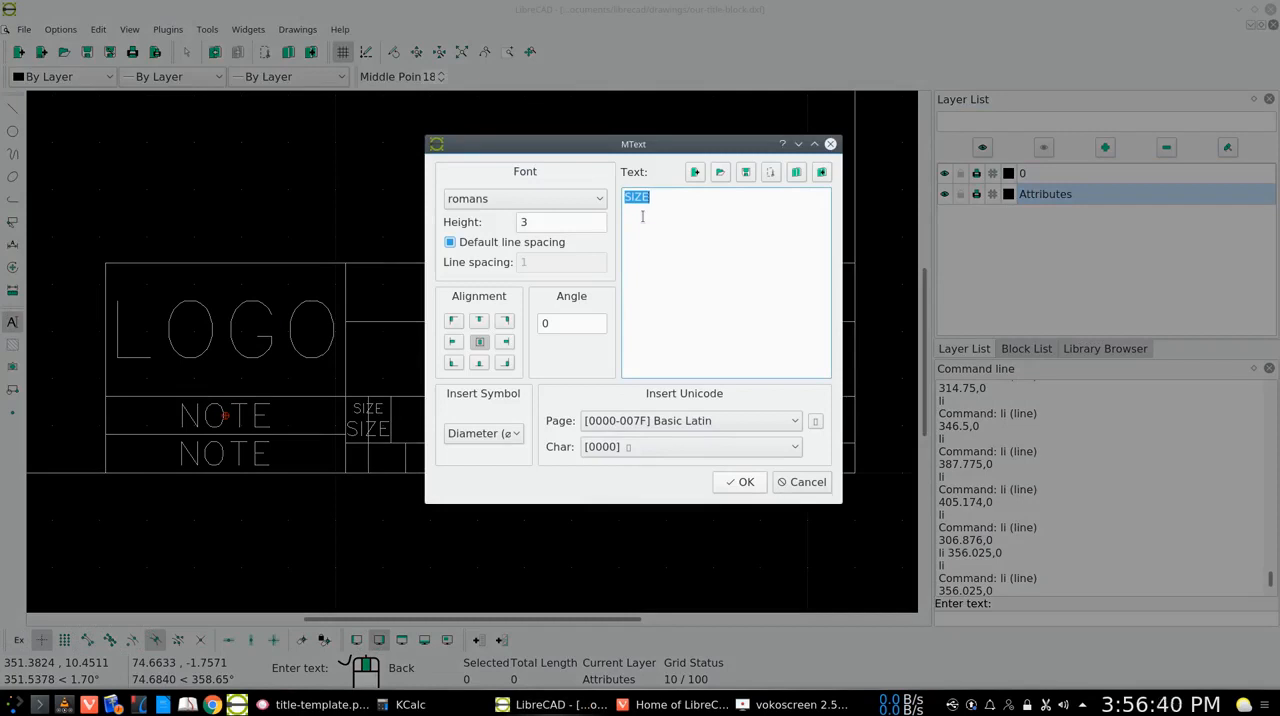
{"action": "type", "text": "DWG. TITL"}
{"action": "left_click", "coordinate": [527, 224]}
{"action": "key", "text": "BackSpace"}
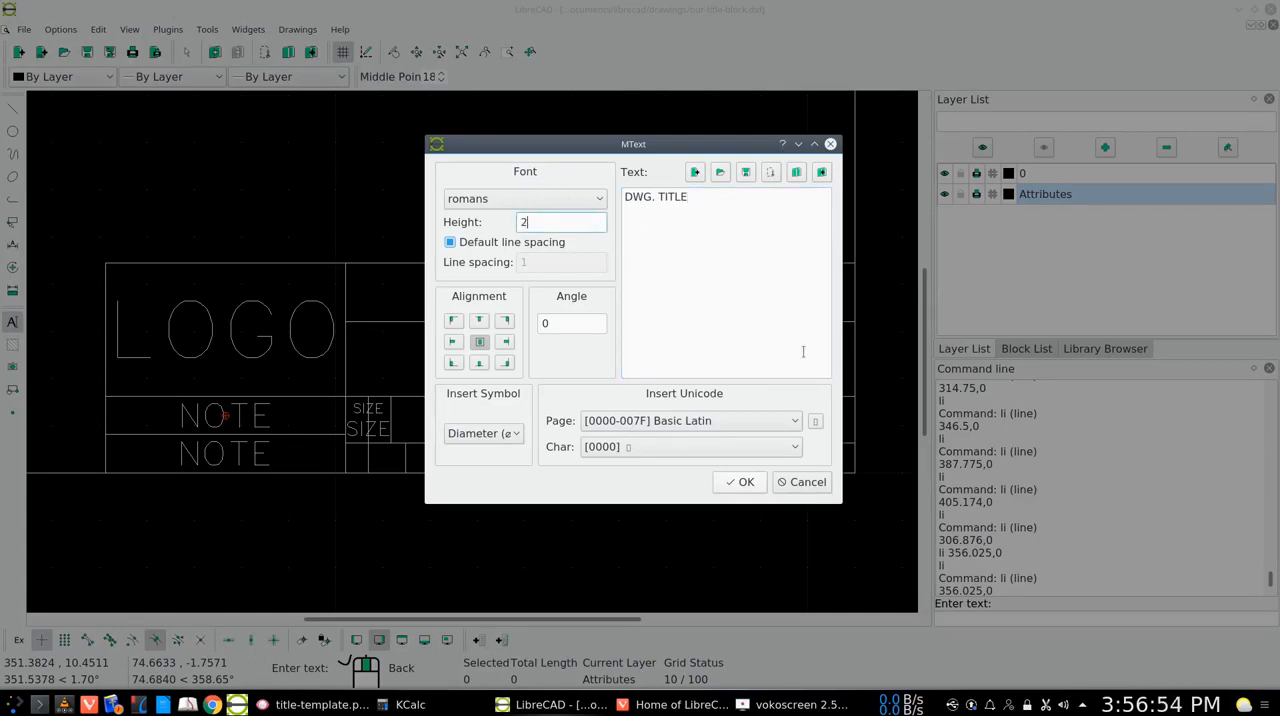
{"action": "left_click", "coordinate": [752, 487]}
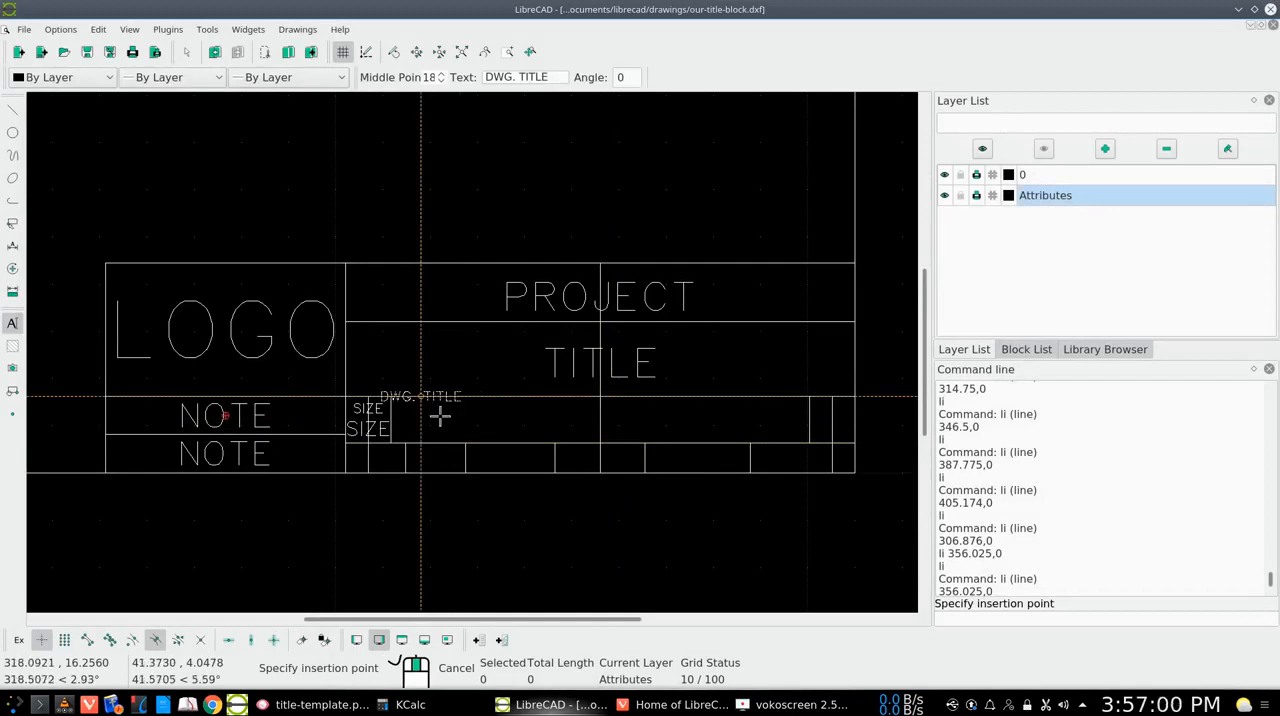
{"action": "left_click", "coordinate": [440, 416]}
{"action": "right_click", "coordinate": [448, 419]}
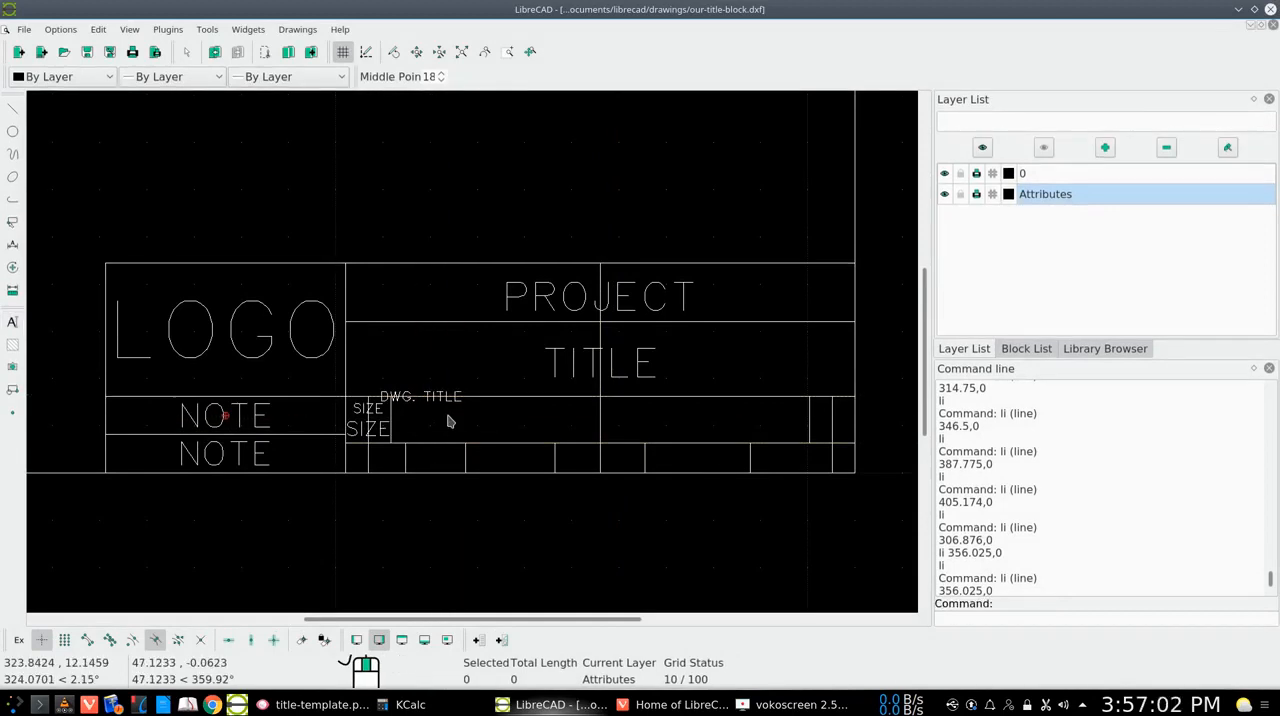
{"action": "left_click", "coordinate": [217, 56]}
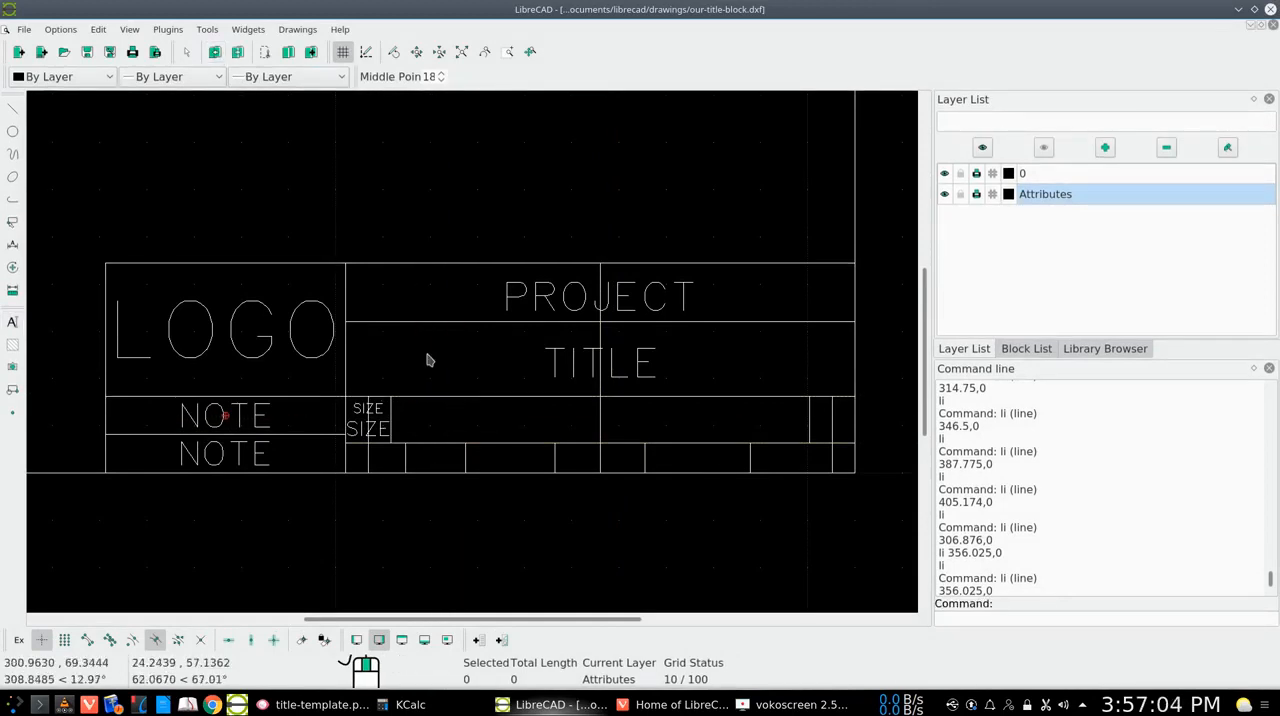
Place DWG. TITLE text at height 2 beside the small SIZE label in the wide cell, with middle-point snapping off
{"action": "right_click", "coordinate": [553, 424]}
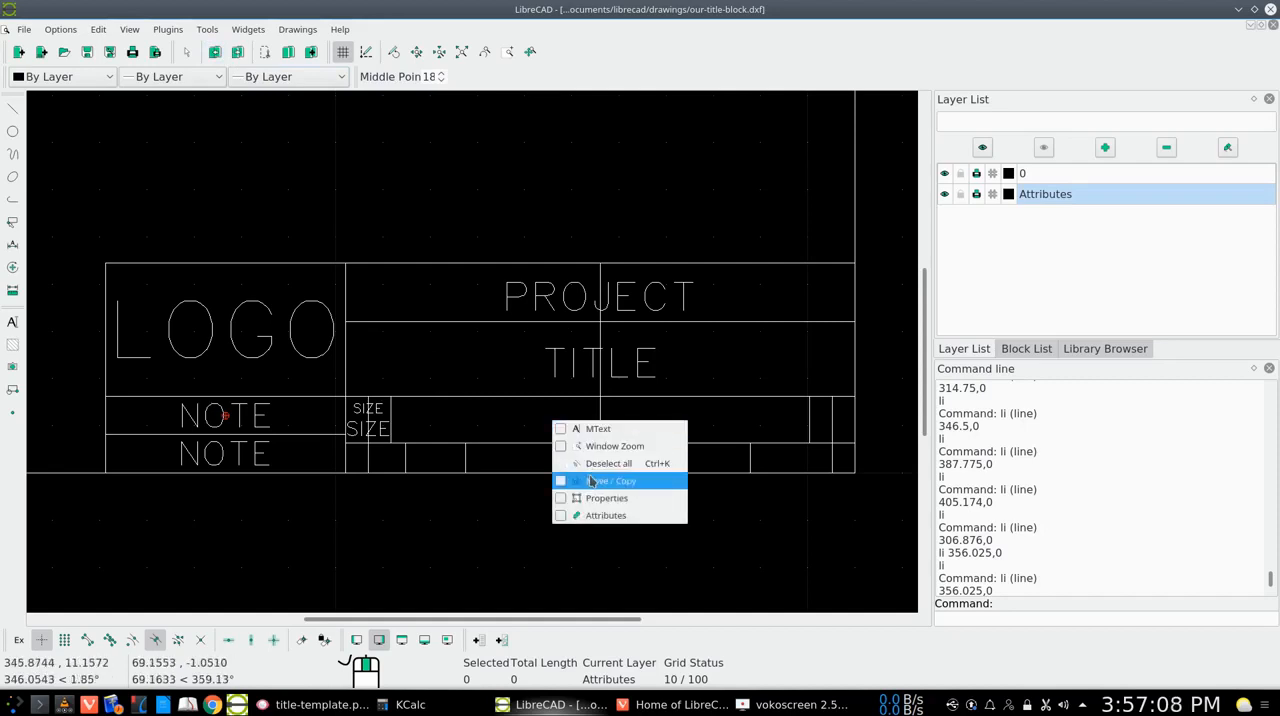
{"action": "left_click", "coordinate": [598, 428]}
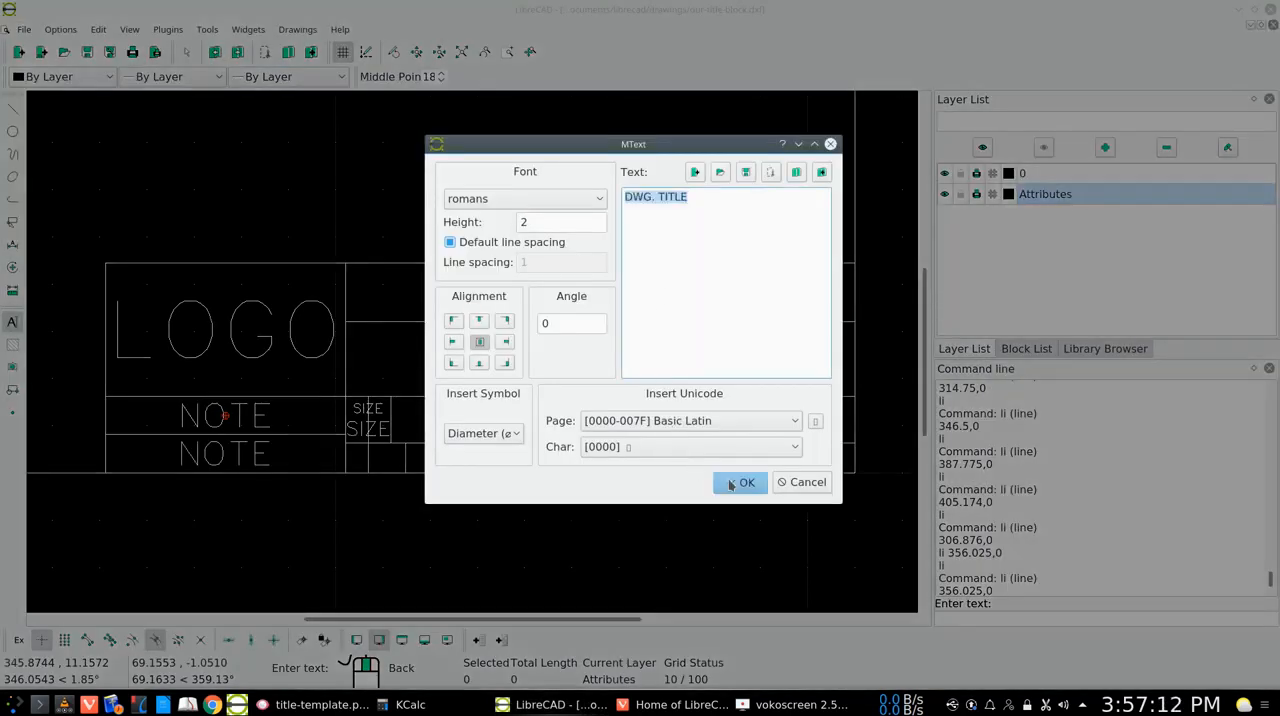
{"action": "left_click", "coordinate": [740, 482]}
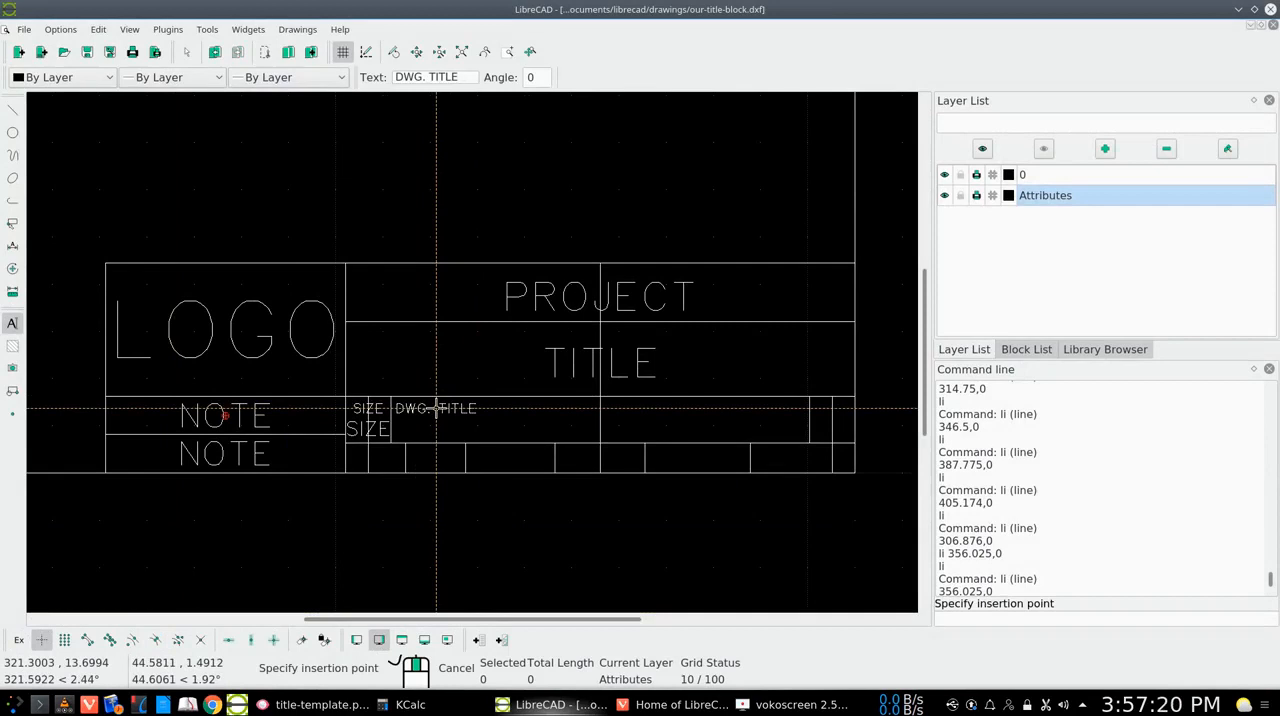
{"action": "left_click", "coordinate": [436, 408]}
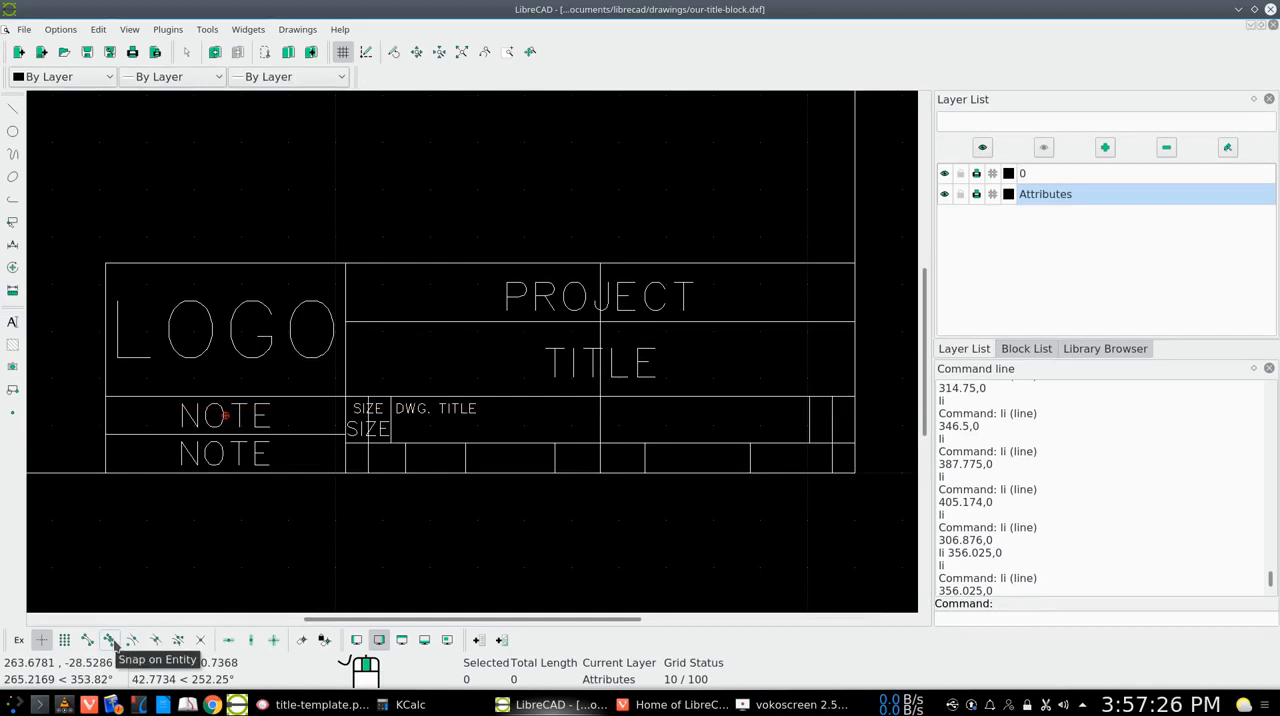
Place TITLE text at height 6 centred on the guide line in the wide cell beside DWG. TITLE, with middle-point snapping on
{"action": "left_click", "coordinate": [155, 640]}
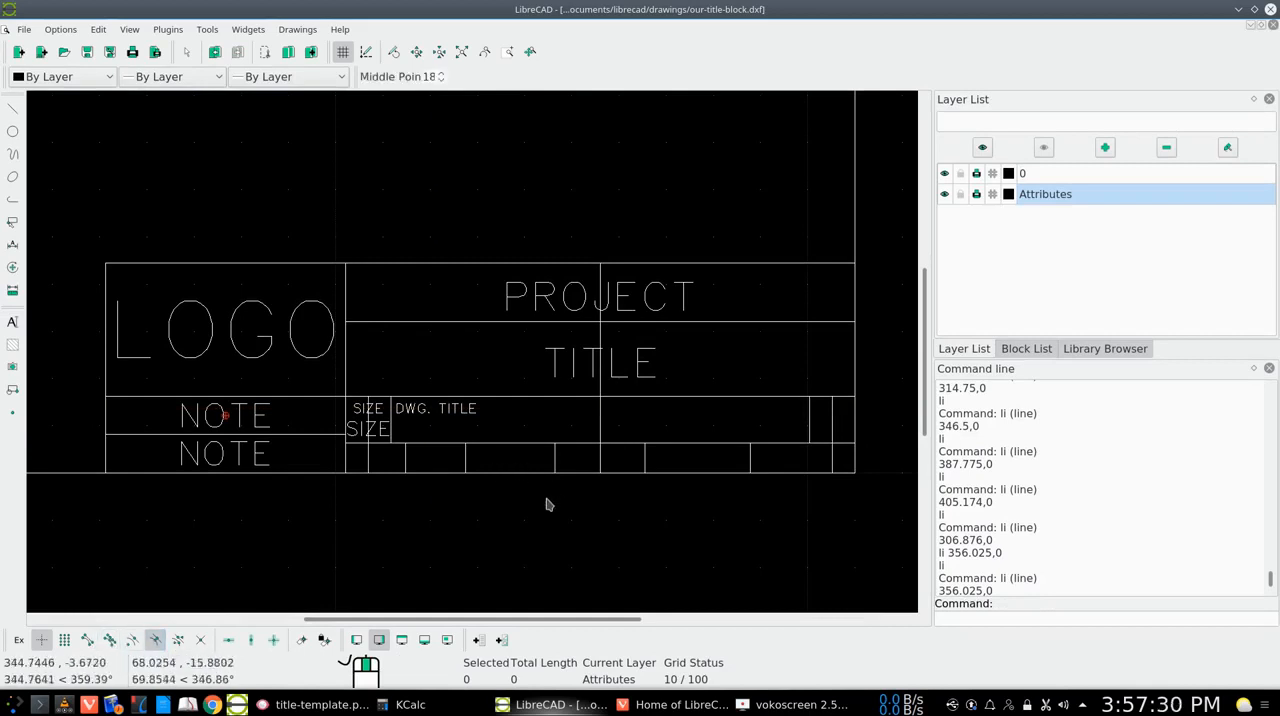
{"action": "right_click", "coordinate": [573, 425]}
{"action": "left_click", "coordinate": [616, 430]}
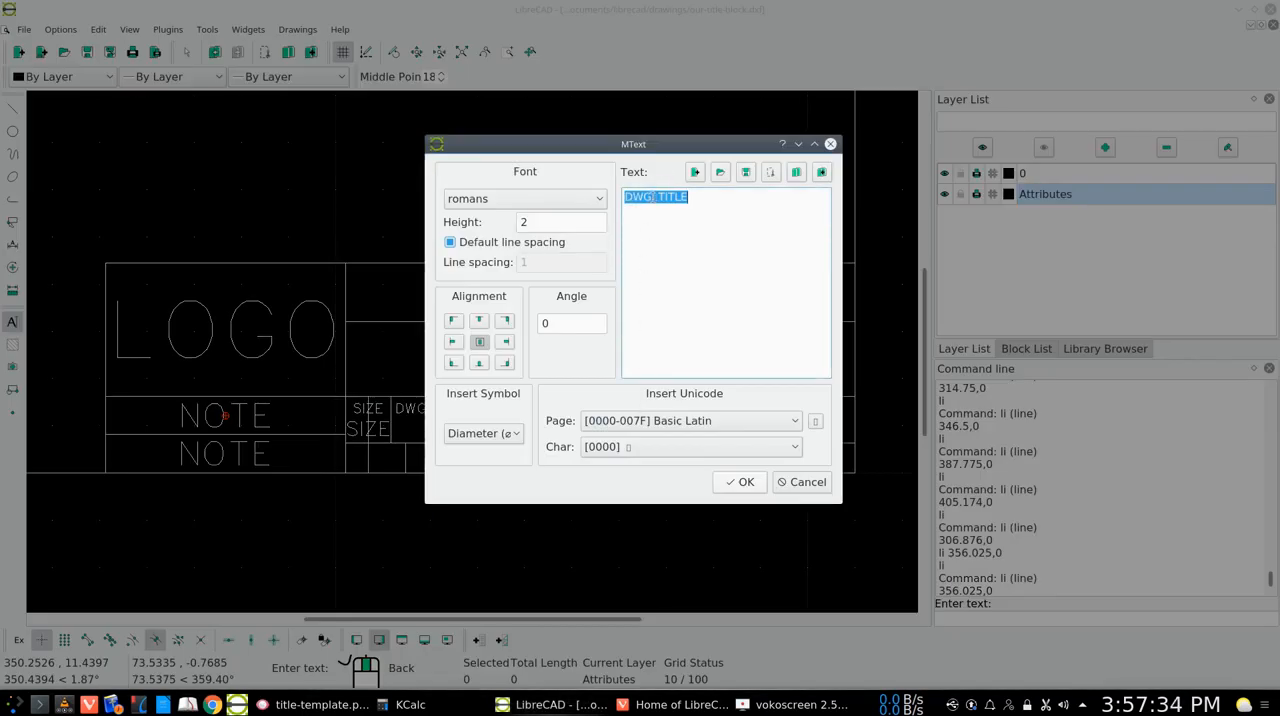
{"action": "left_click", "coordinate": [657, 197]}
{"action": "key", "text": "BackSpace"}
{"action": "key", "text": "BackSpace"}
{"action": "key", "text": "BackSpace"}
{"action": "key", "text": "BackSpace"}
{"action": "key", "text": "BackSpace"}
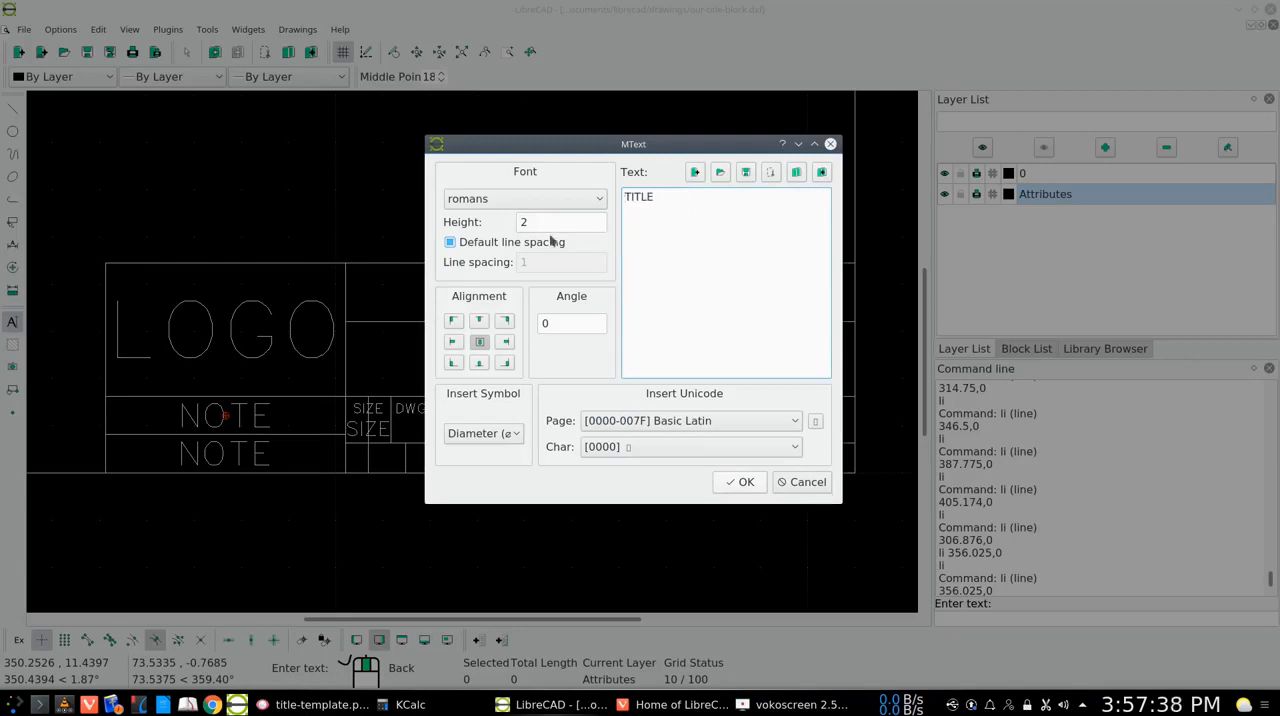
{"action": "left_click", "coordinate": [530, 222]}
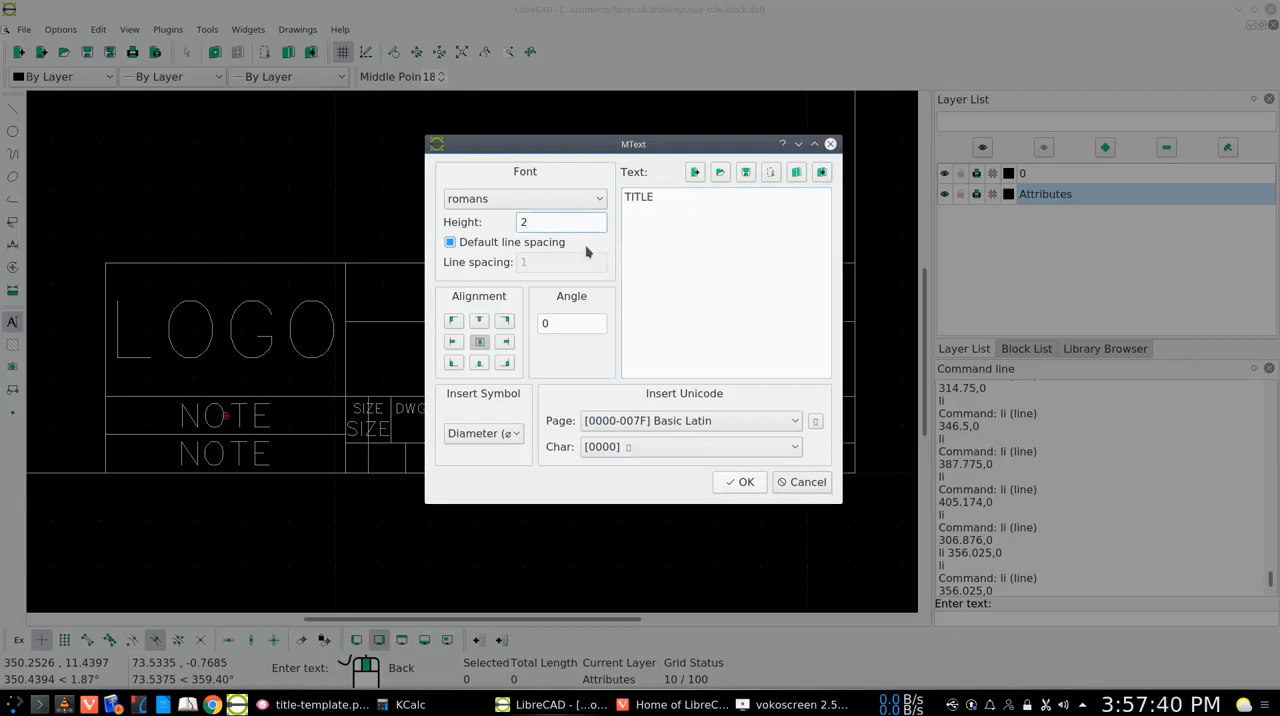
{"action": "key", "text": "BackSpace"}
{"action": "type", "text": "6"}
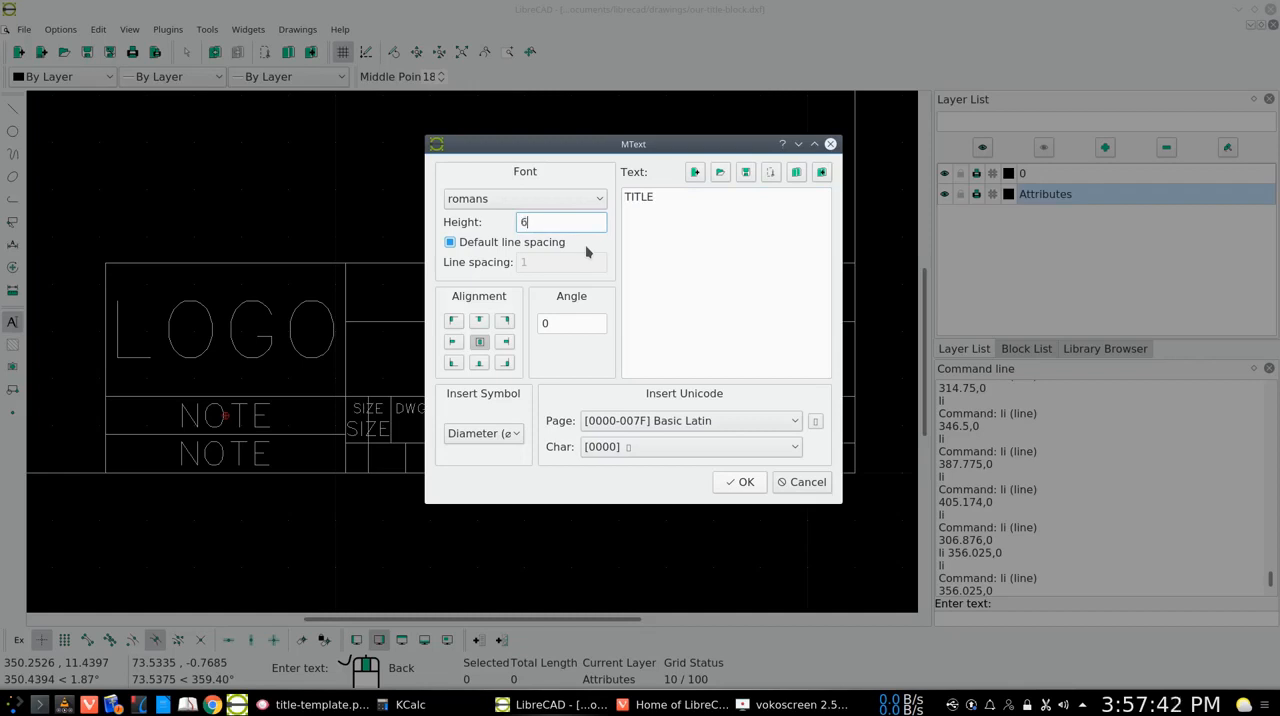
{"action": "left_click", "coordinate": [739, 482]}
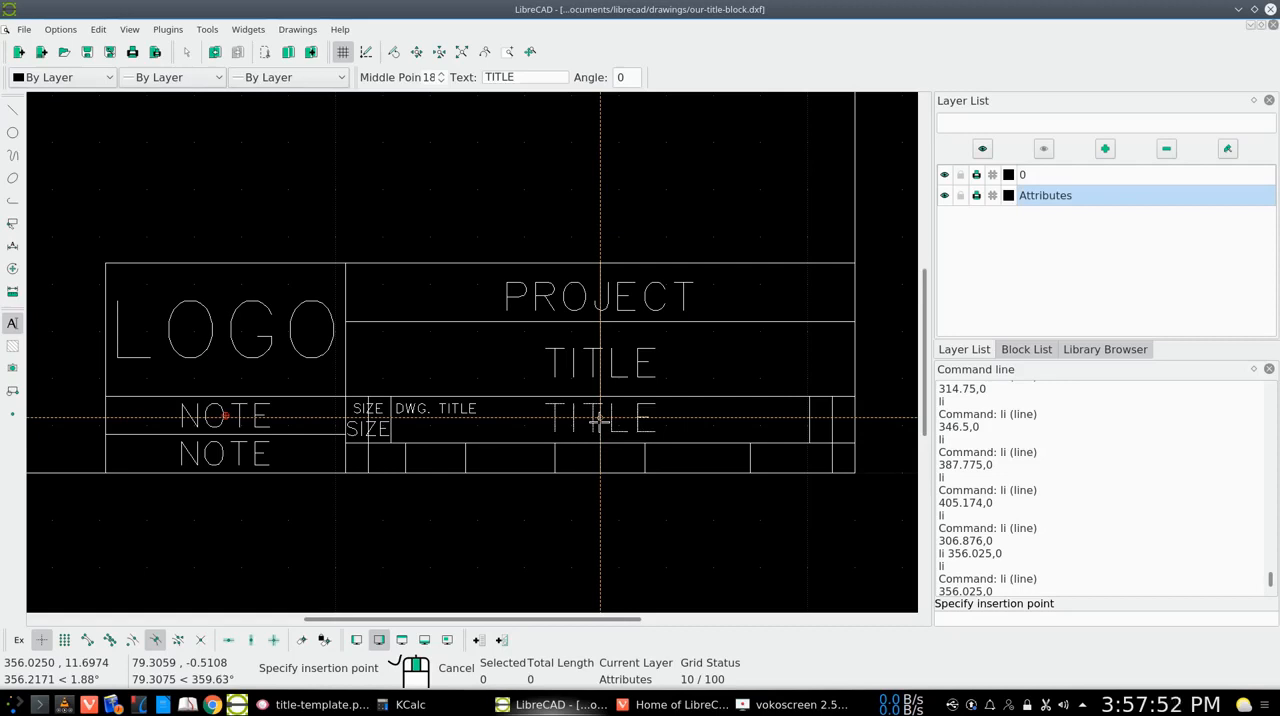
{"action": "left_click", "coordinate": [600, 420]}
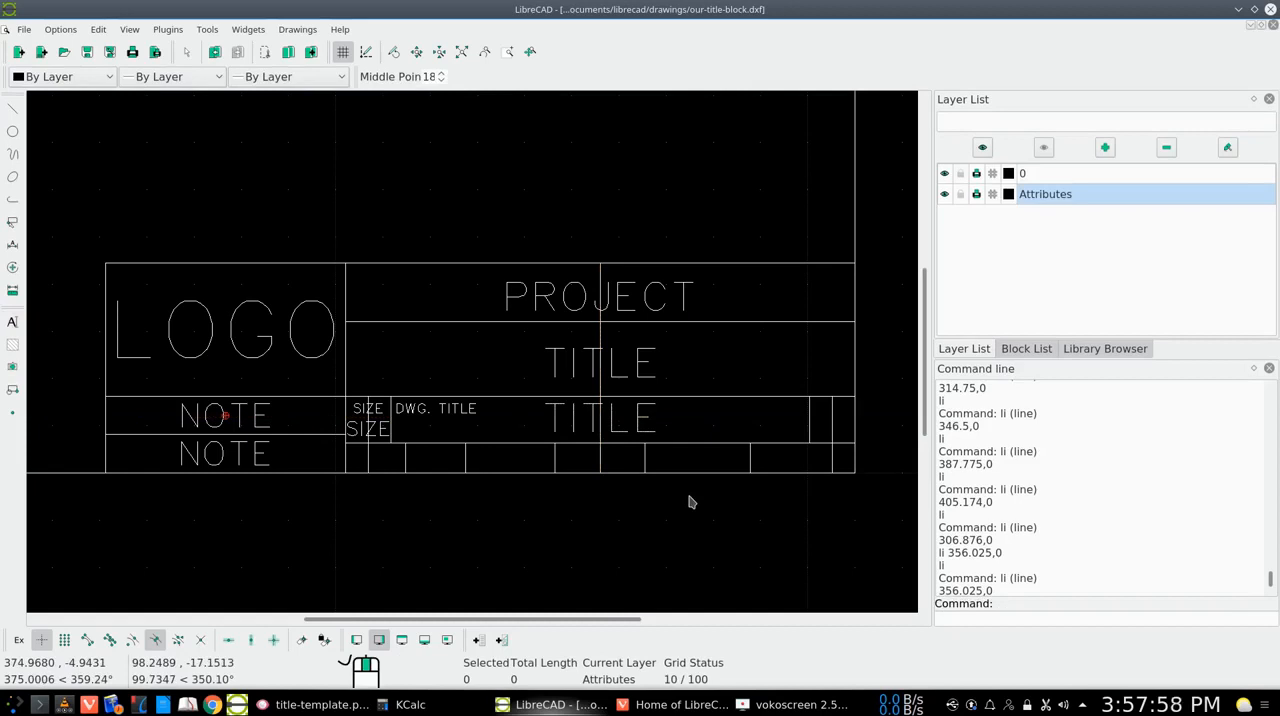
Check title-template.png, and place REV text at height 2 on the guide line in the upper part of the small cell right of TITLE
{"action": "left_click", "coordinate": [337, 707]}
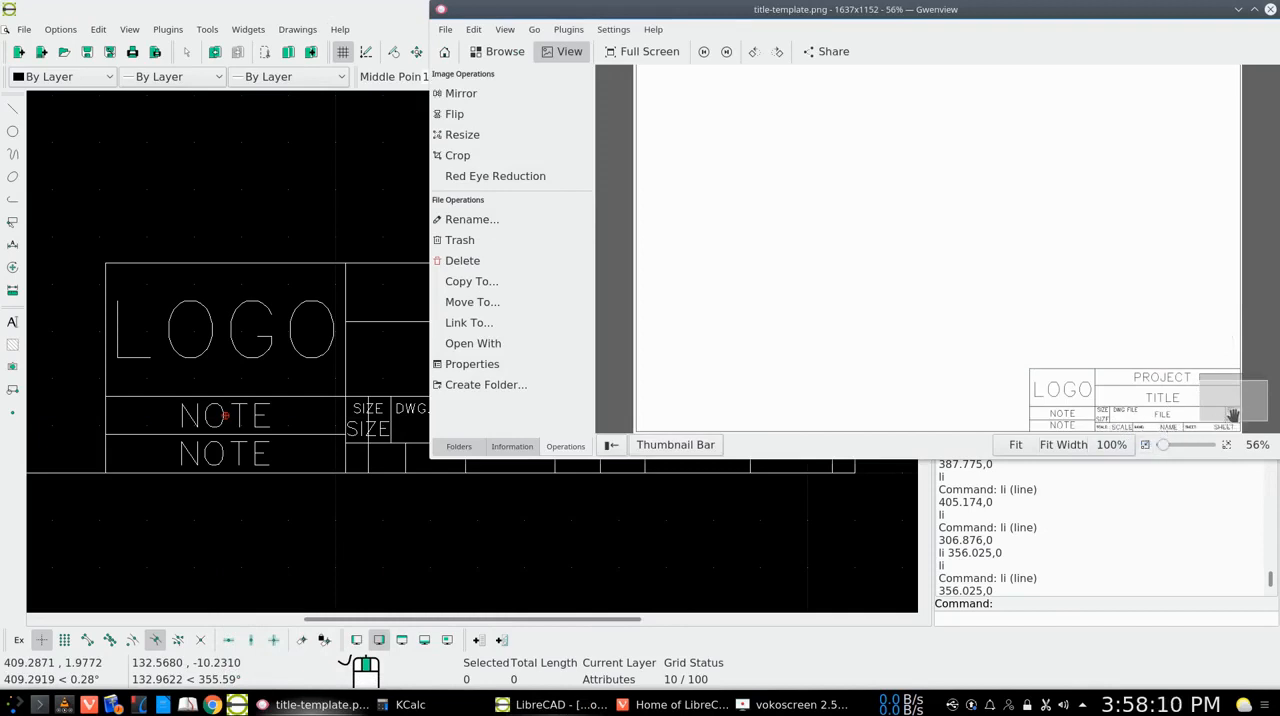
{"action": "left_click", "coordinate": [1239, 10]}
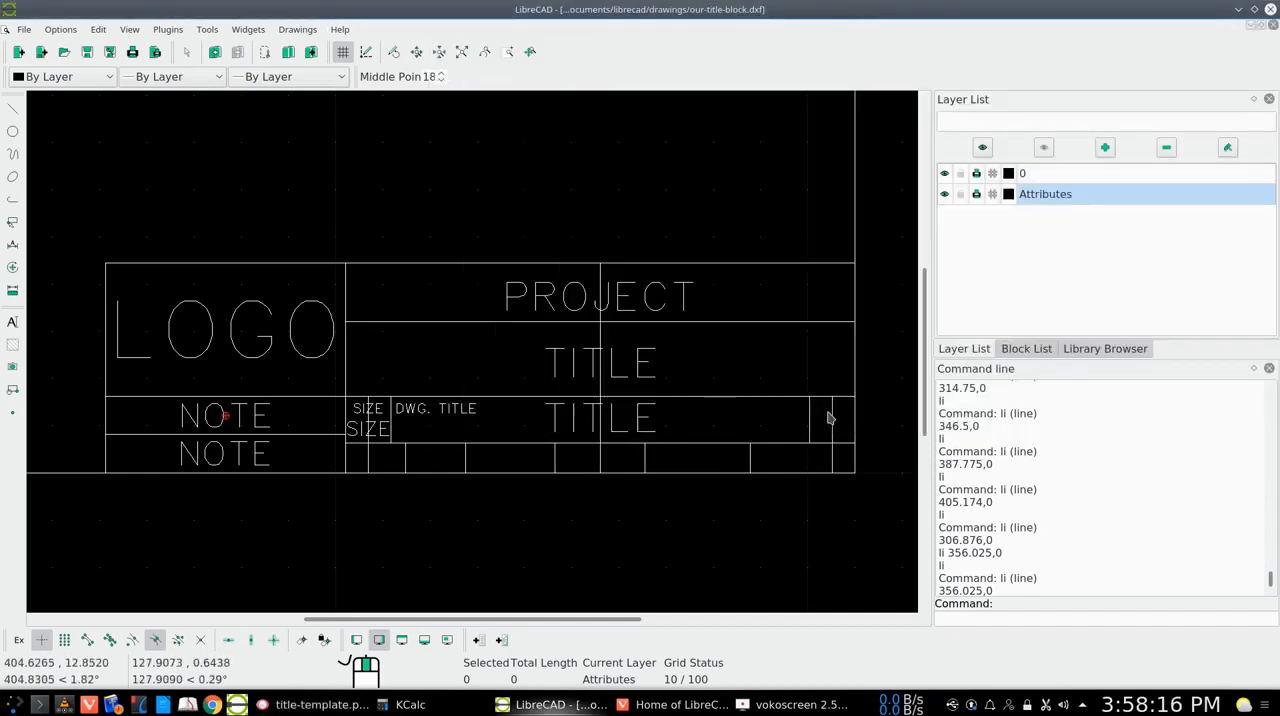
{"action": "right_click", "coordinate": [760, 429]}
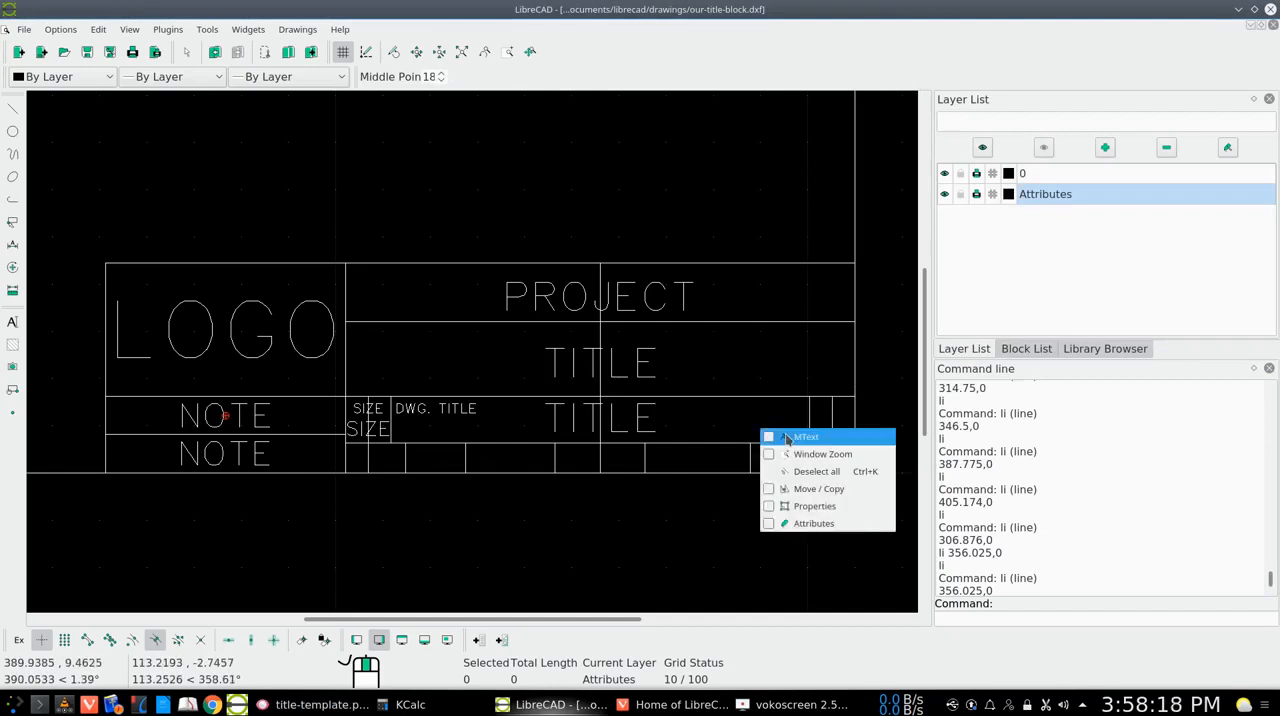
{"action": "left_click", "coordinate": [784, 438]}
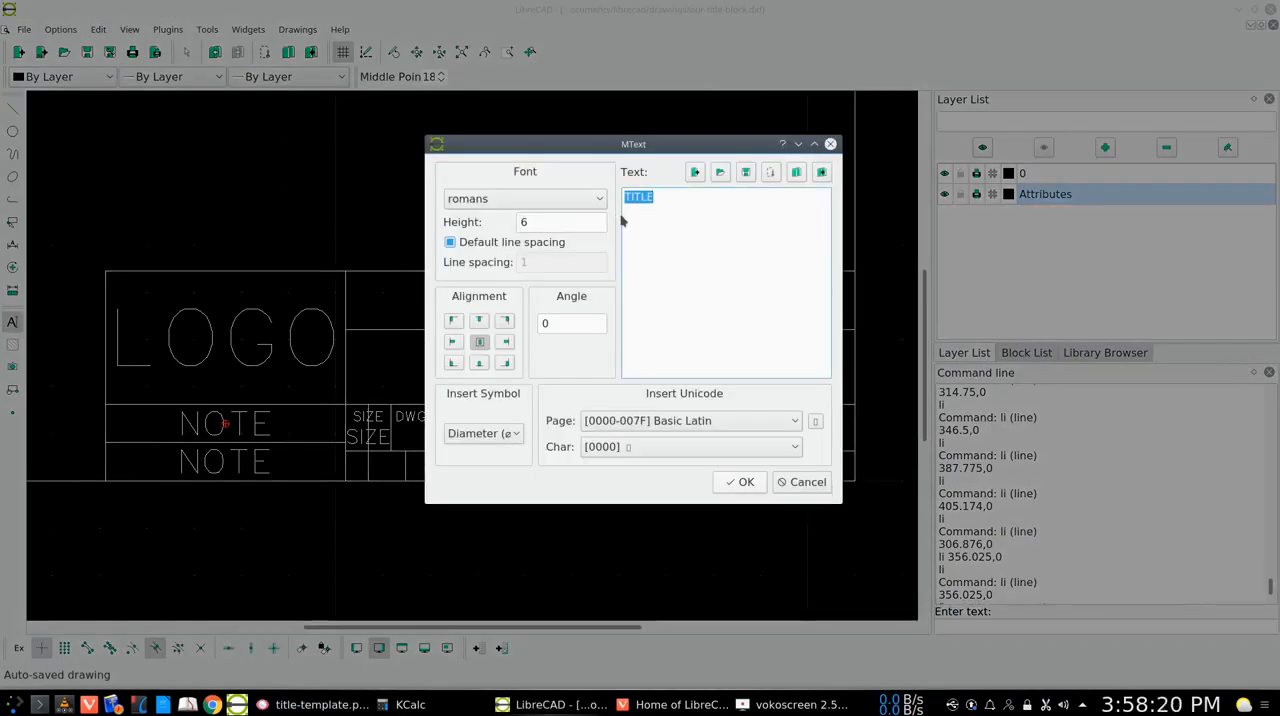
{"action": "type", "text": "REV"}
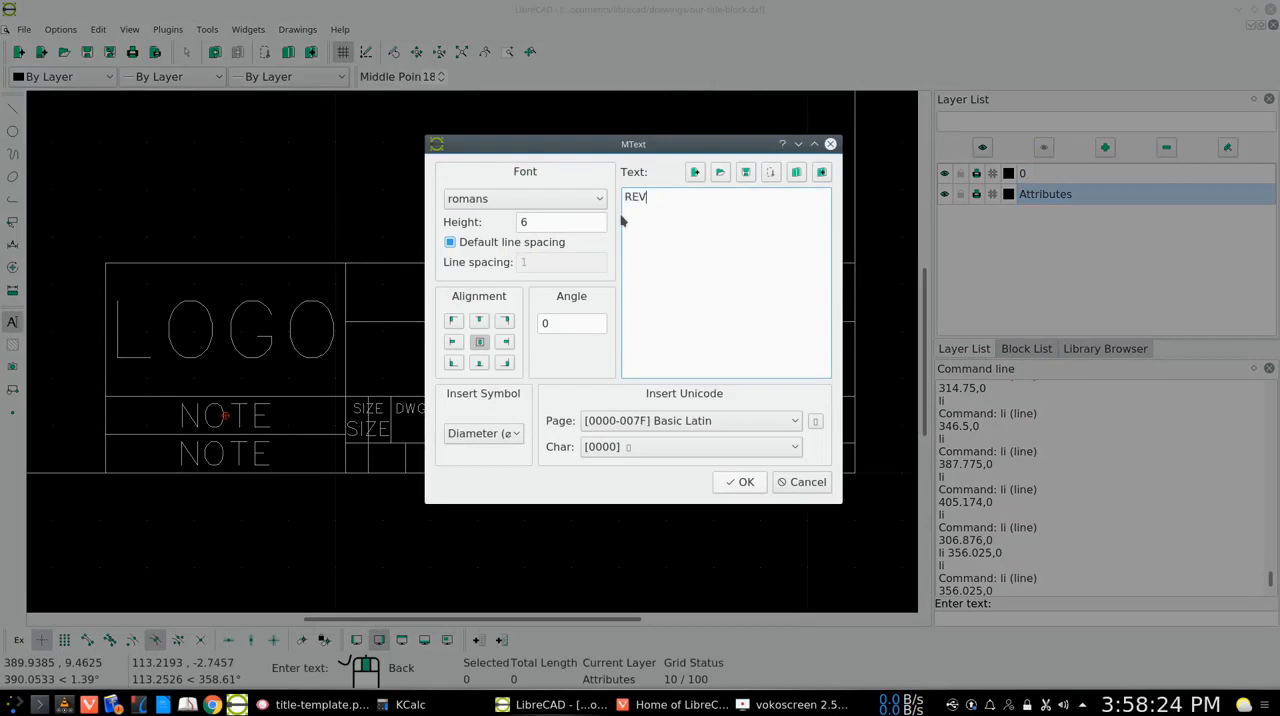
{"action": "left_click", "coordinate": [528, 222]}
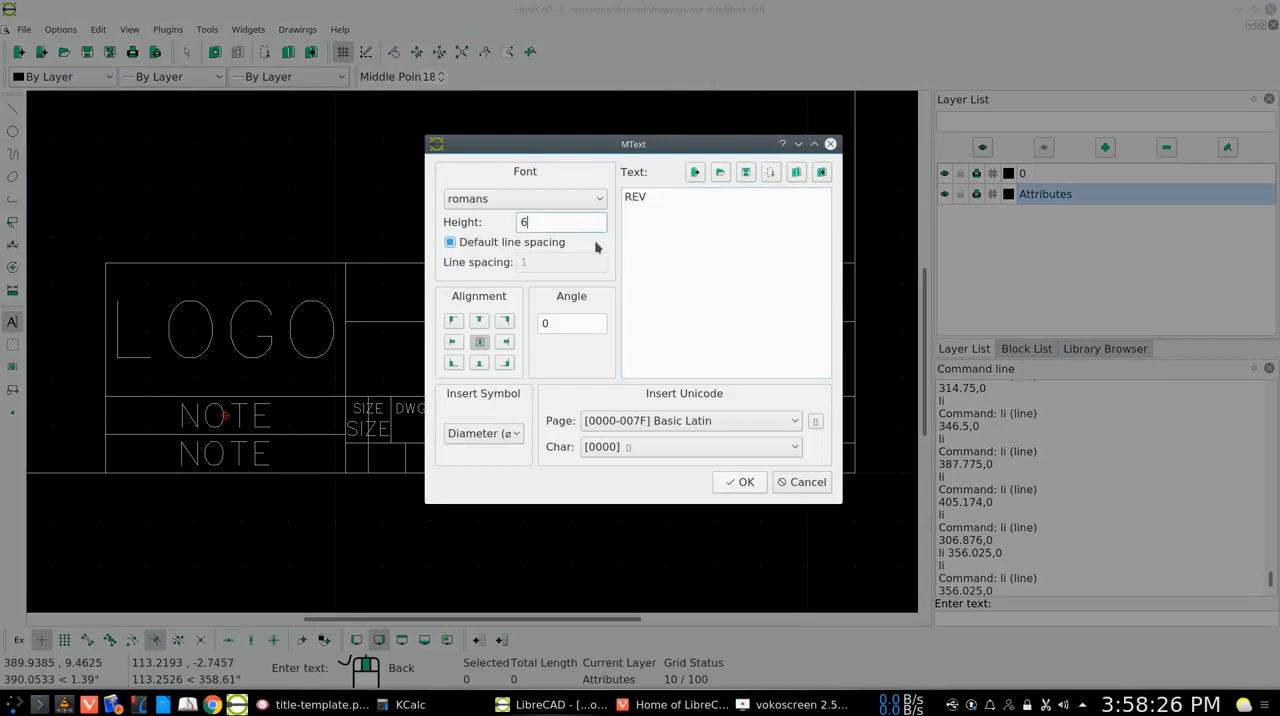
{"action": "key", "text": "BackSpace"}
{"action": "type", "text": "2"}
{"action": "left_click", "coordinate": [744, 482]}
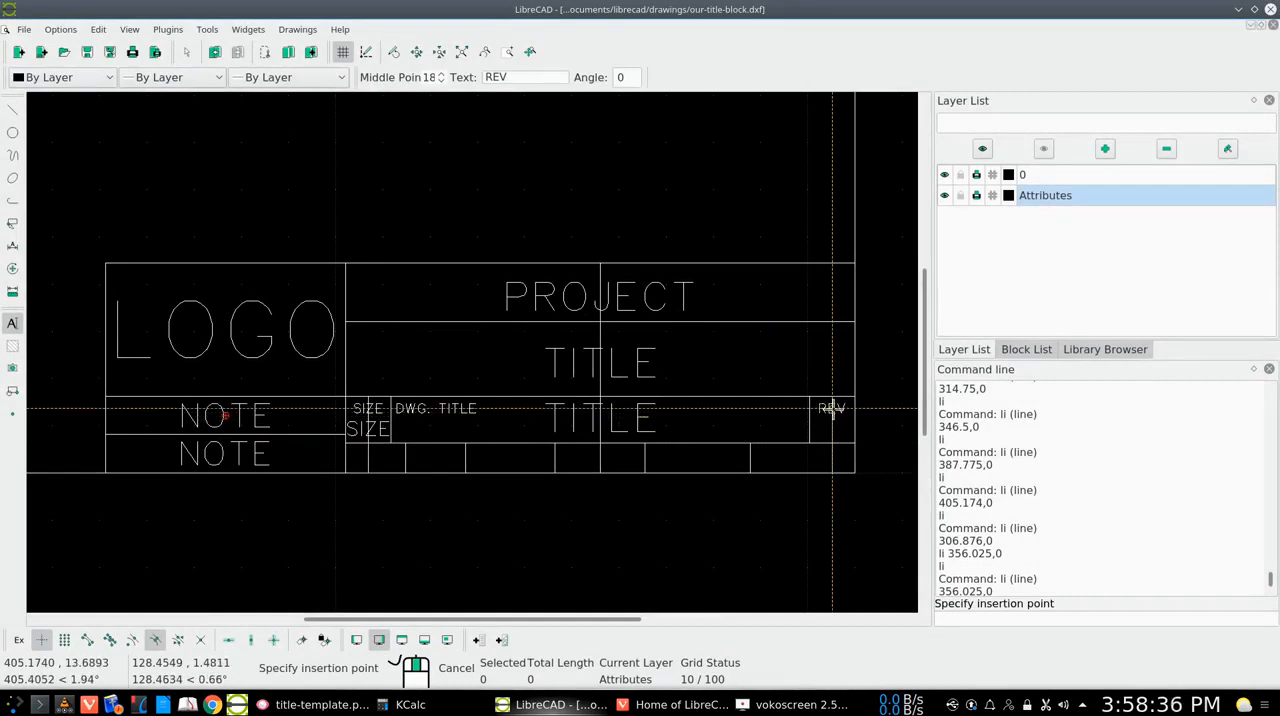
{"action": "left_click", "coordinate": [832, 408]}
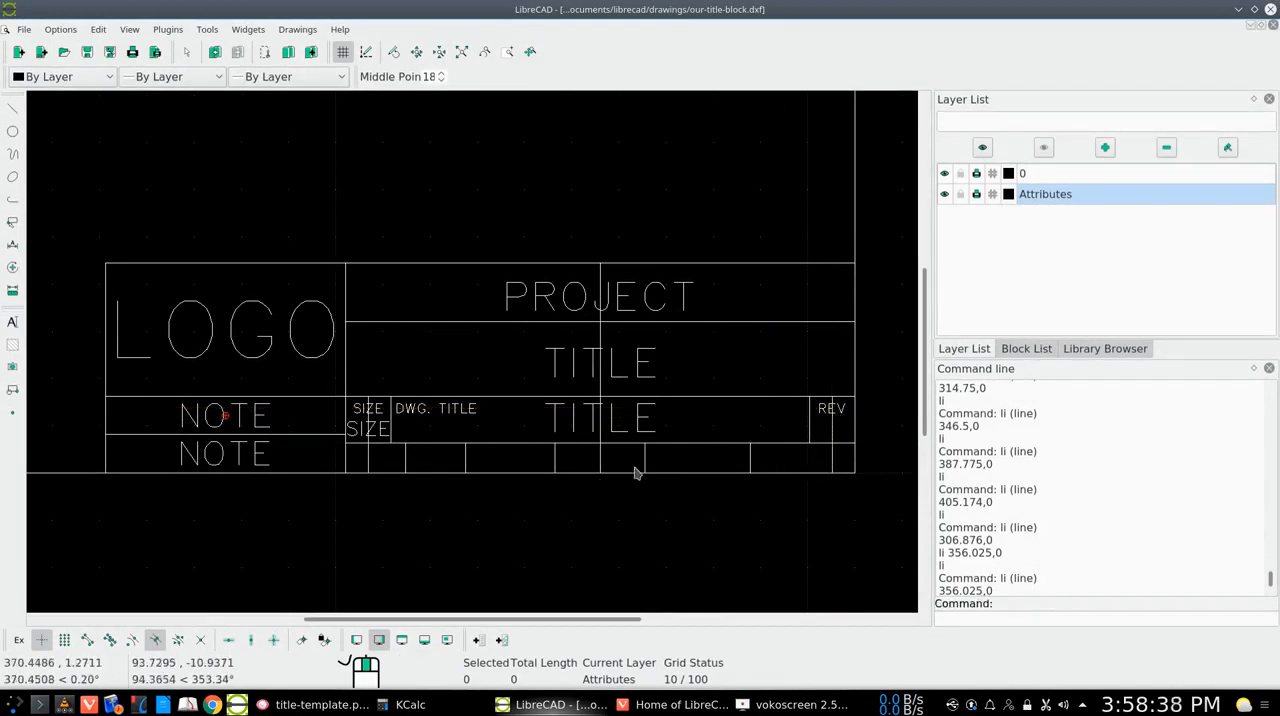
Place a second REV text at height 3 on the same guide line, directly beneath the first REV label
{"action": "right_click", "coordinate": [740, 432]}
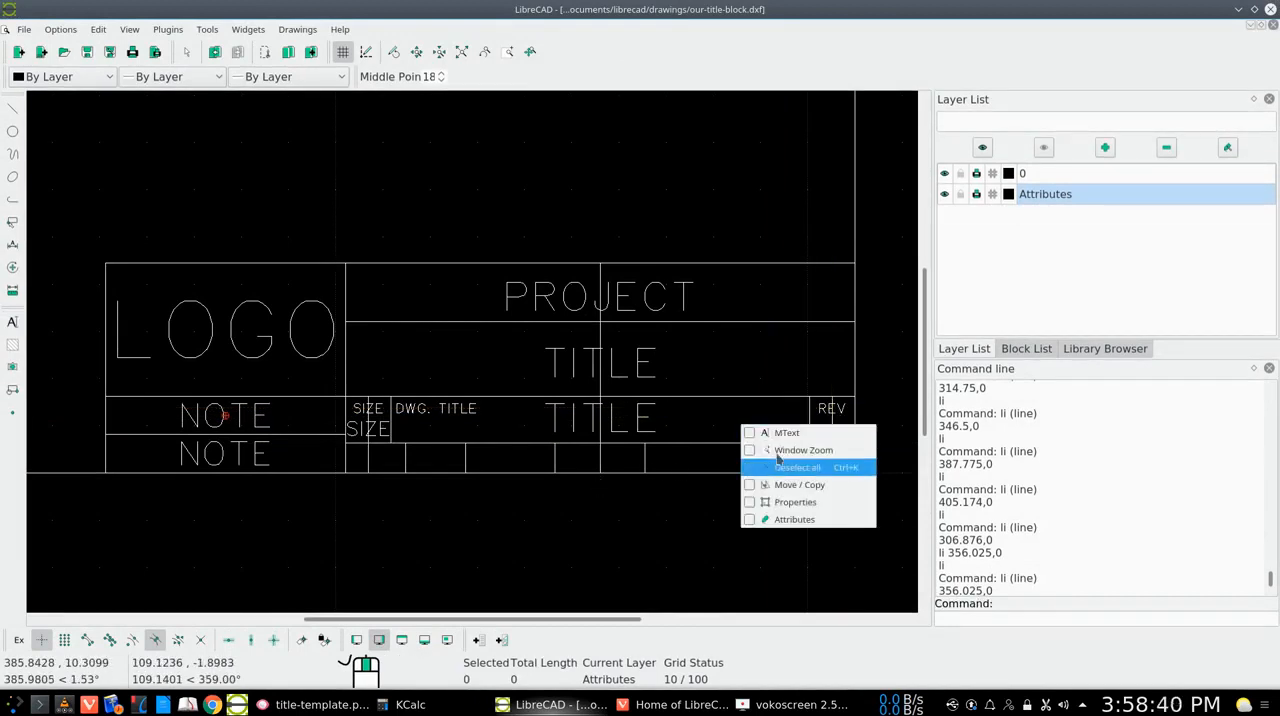
{"action": "left_click", "coordinate": [784, 436]}
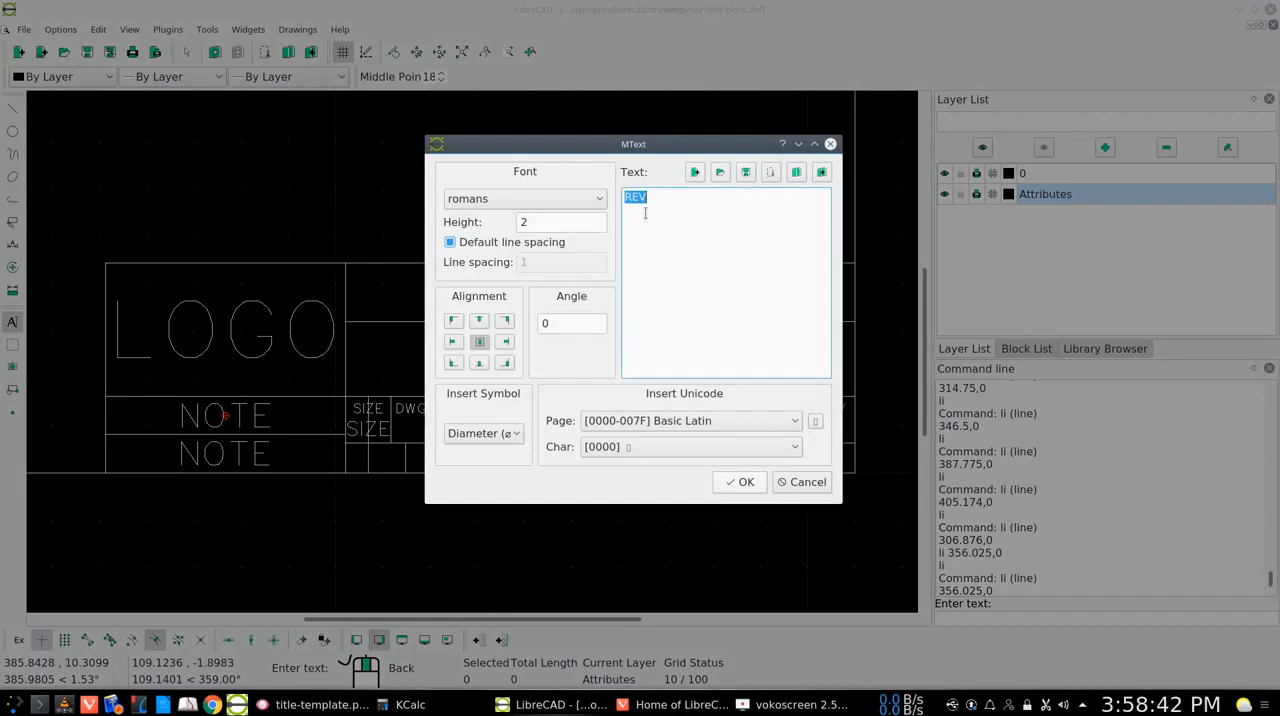
{"action": "left_click", "coordinate": [550, 224]}
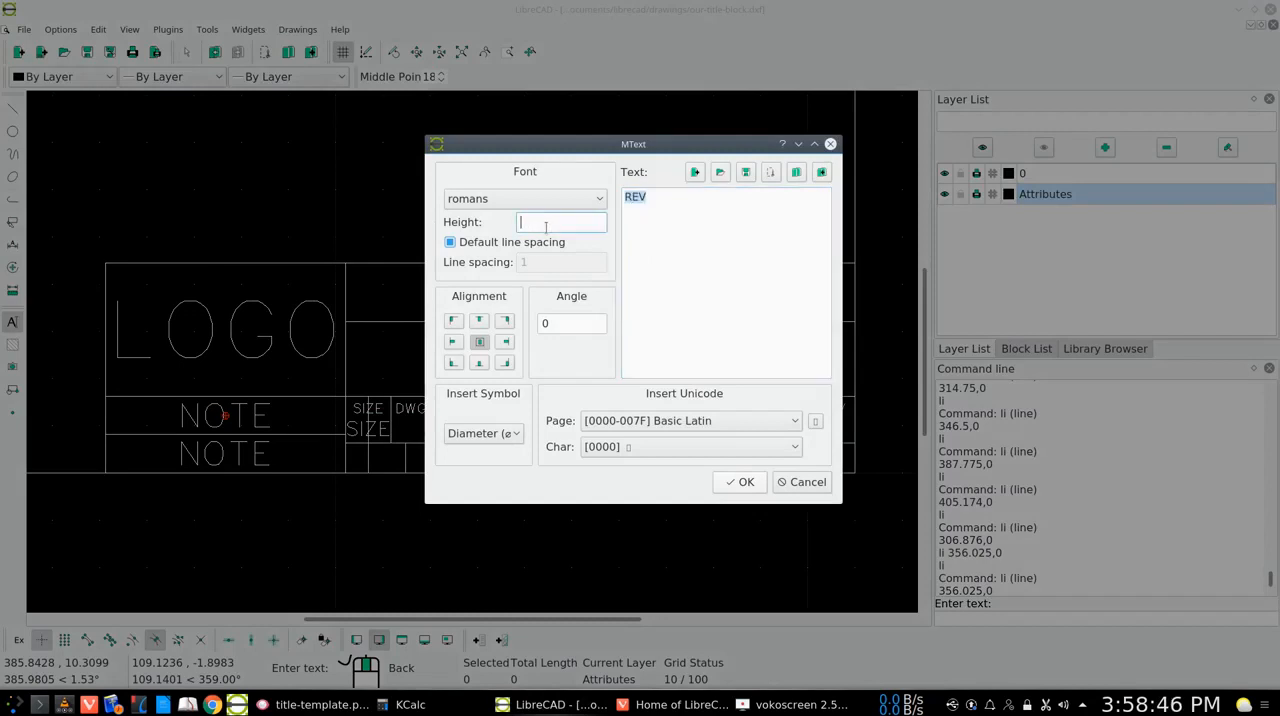
{"action": "left_click", "coordinate": [740, 482]}
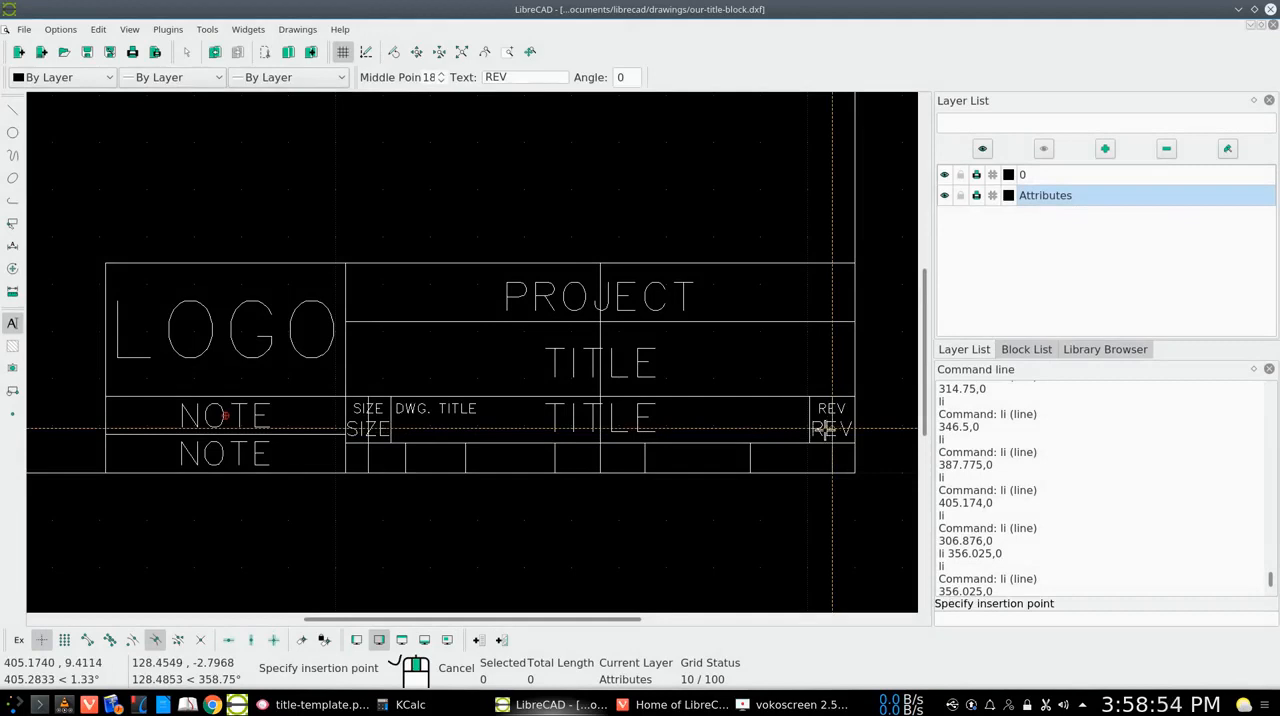
{"action": "left_click", "coordinate": [832, 432]}
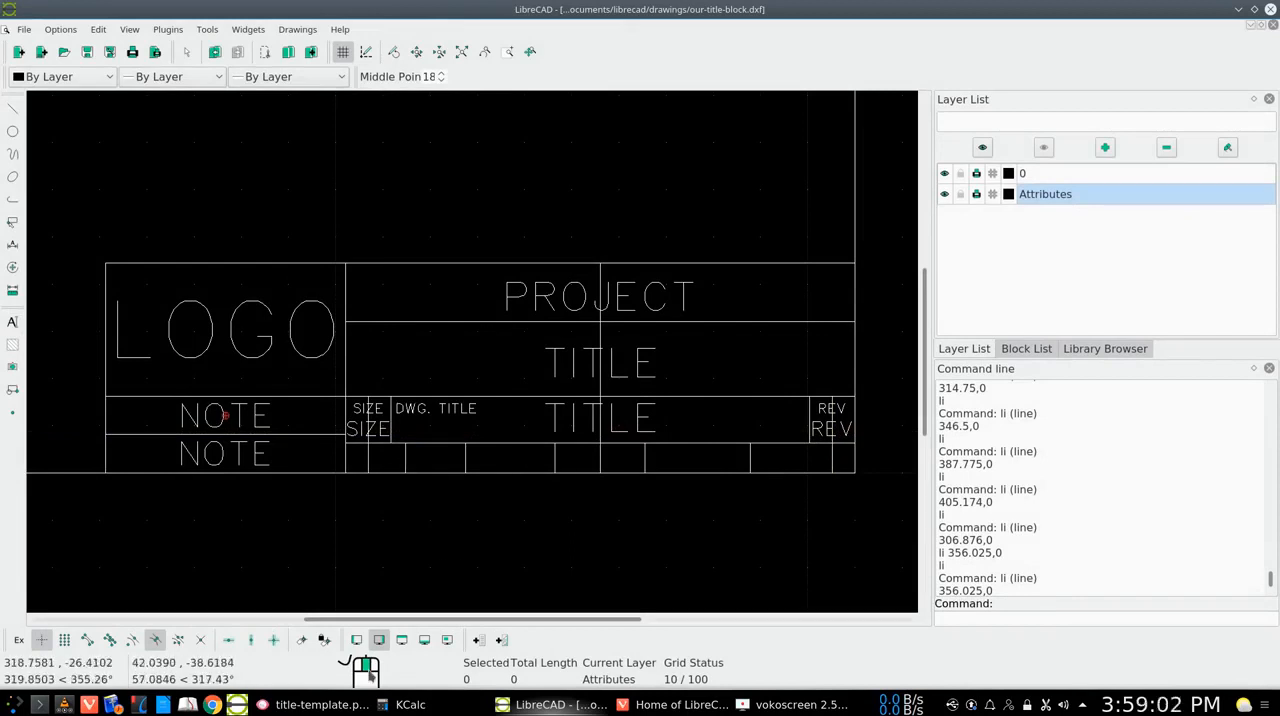
Check title-template.png, and place SCALE text on the guide line in the bottom-row cell beside the lower NOTE
{"action": "left_click", "coordinate": [323, 705]}
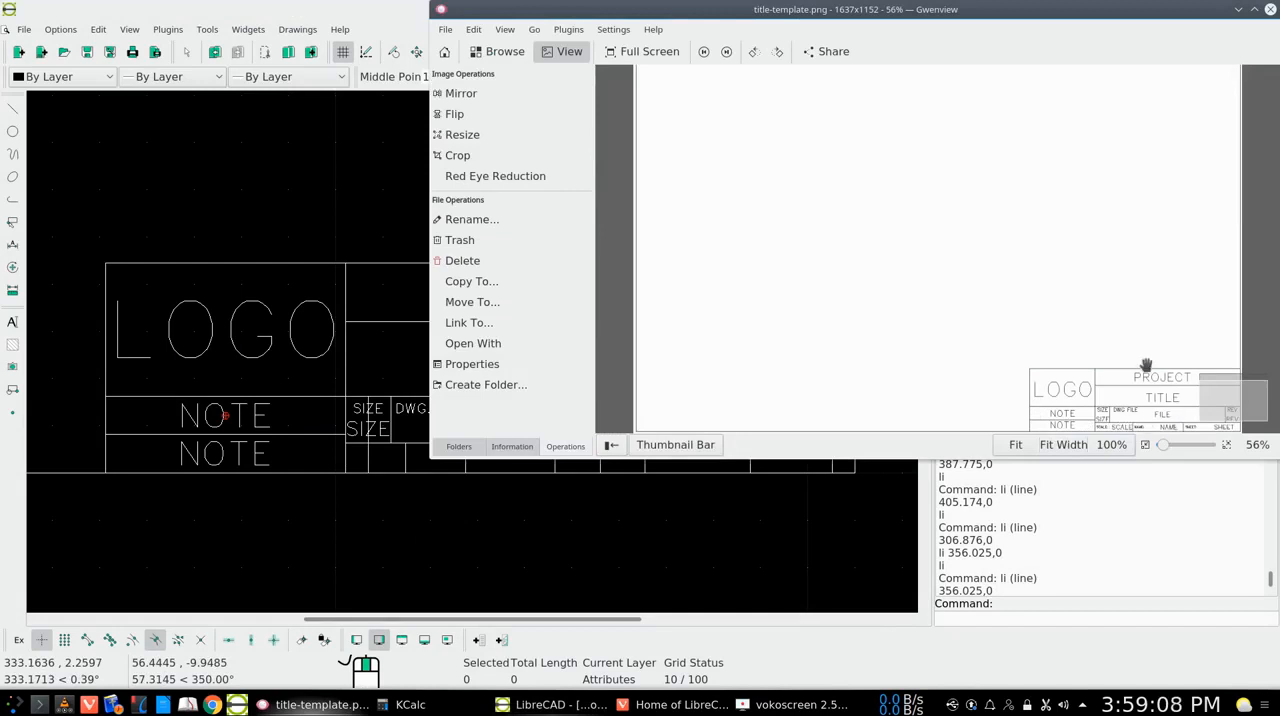
{"action": "left_click", "coordinate": [1239, 9]}
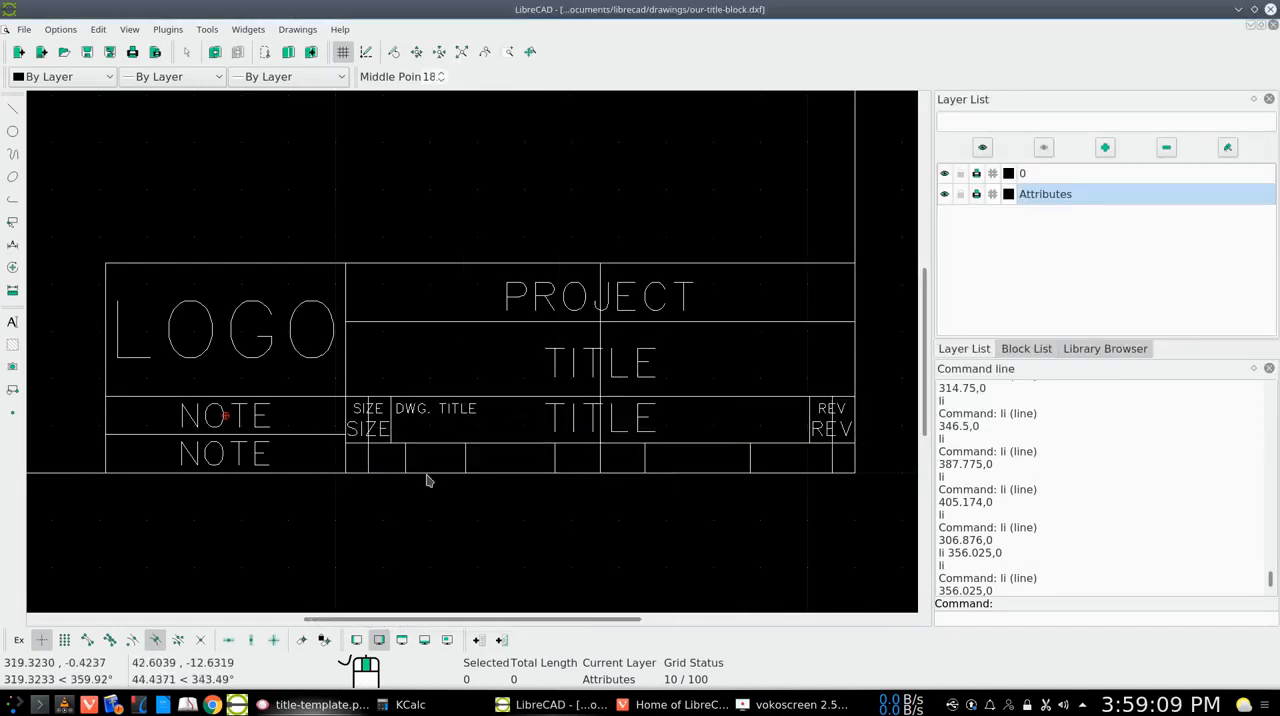
{"action": "right_click", "coordinate": [382, 459]}
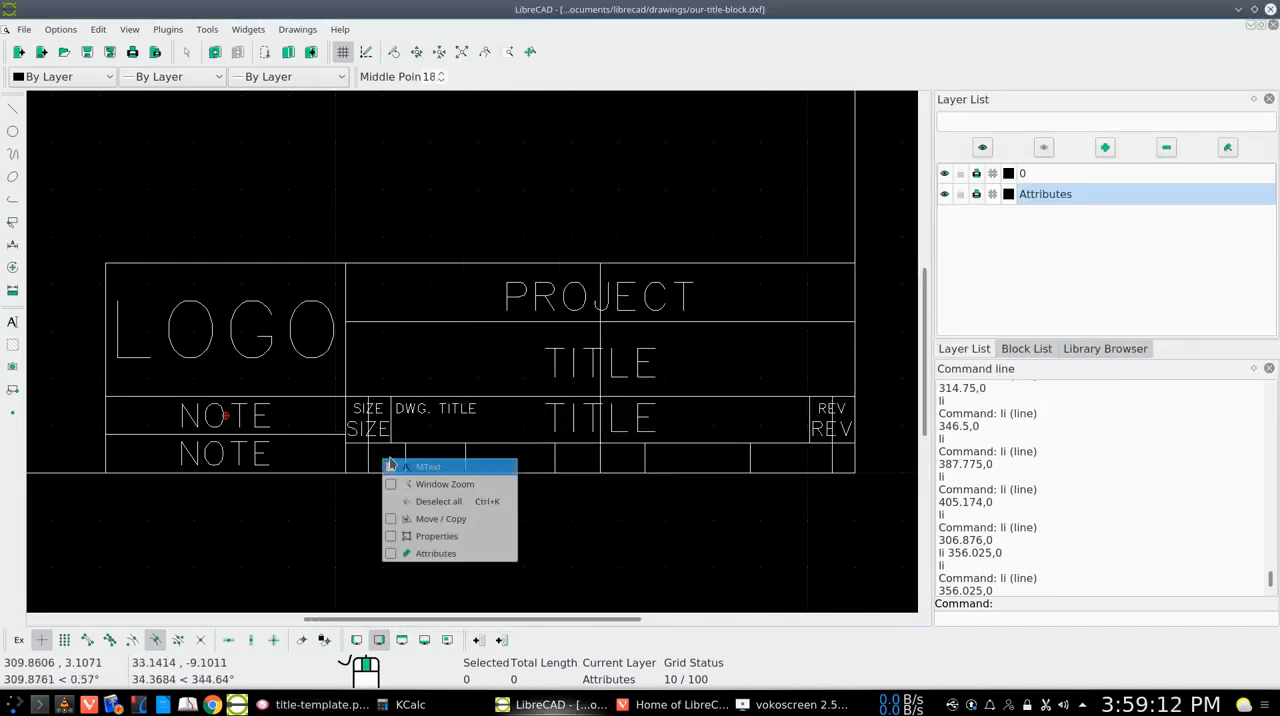
{"action": "left_click", "coordinate": [420, 467]}
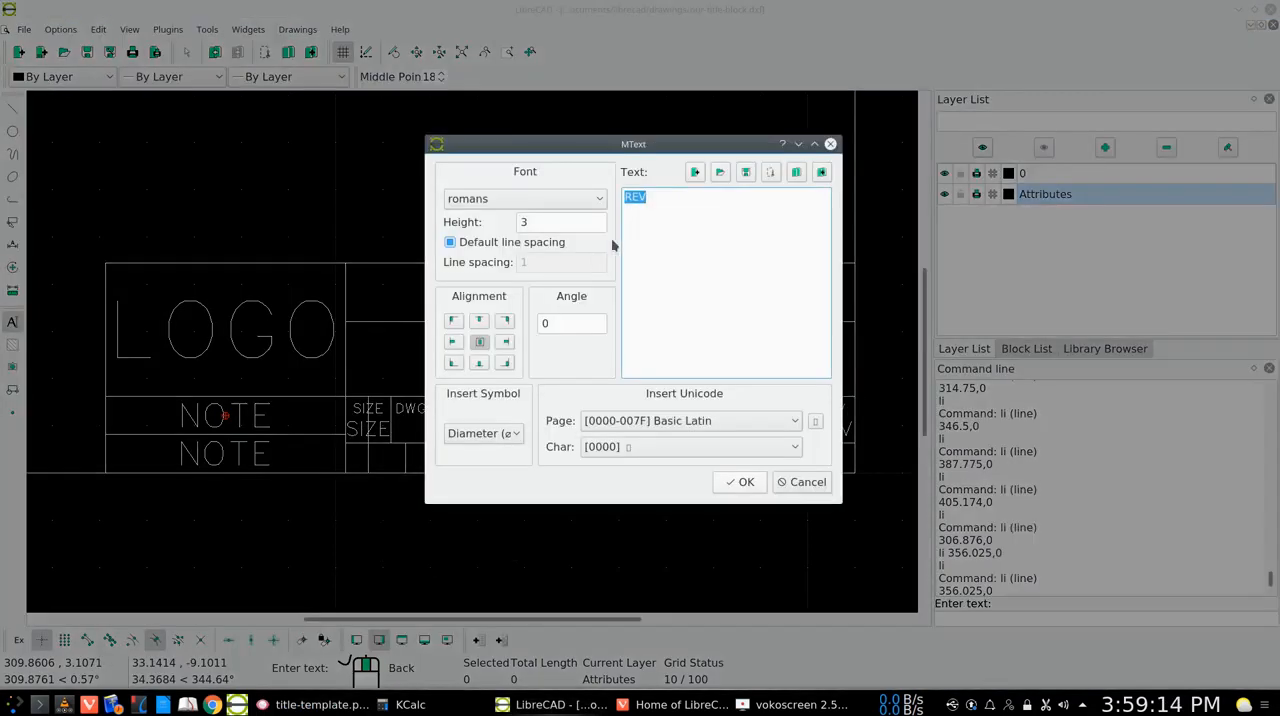
{"action": "type", "text": "SCALE"}
{"action": "left_click", "coordinate": [528, 221]}
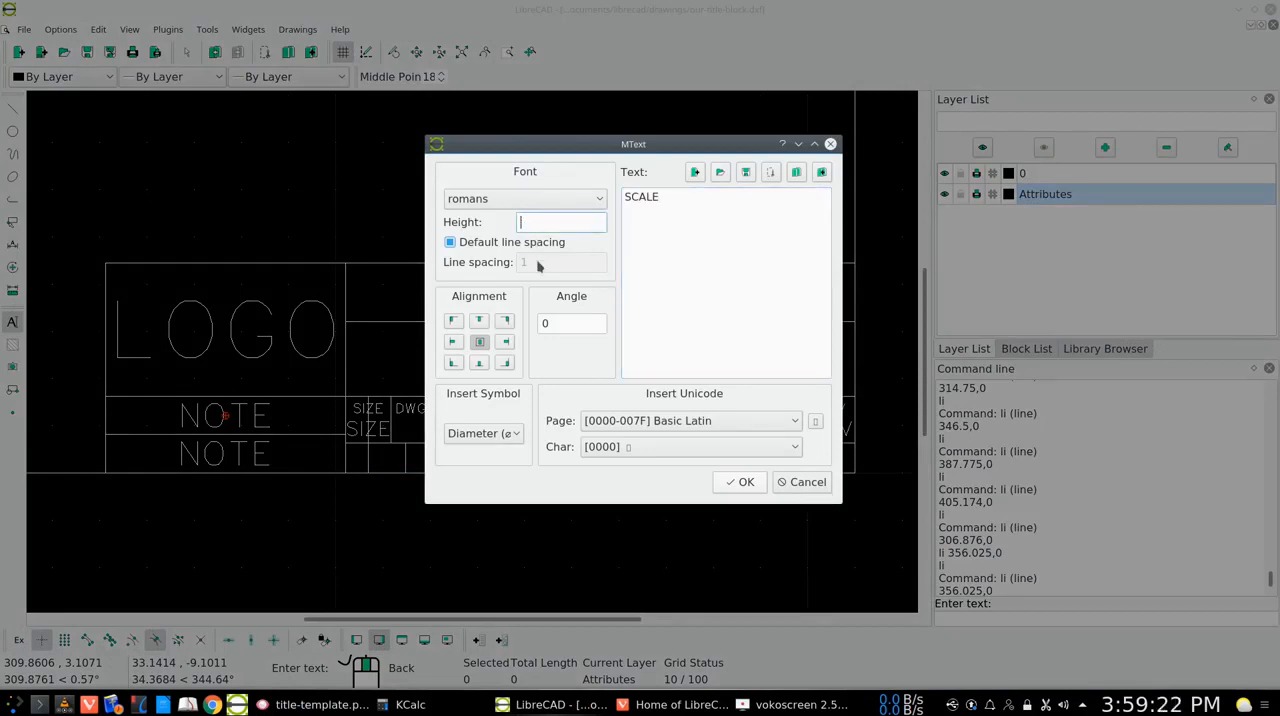
{"action": "left_click", "coordinate": [744, 482]}
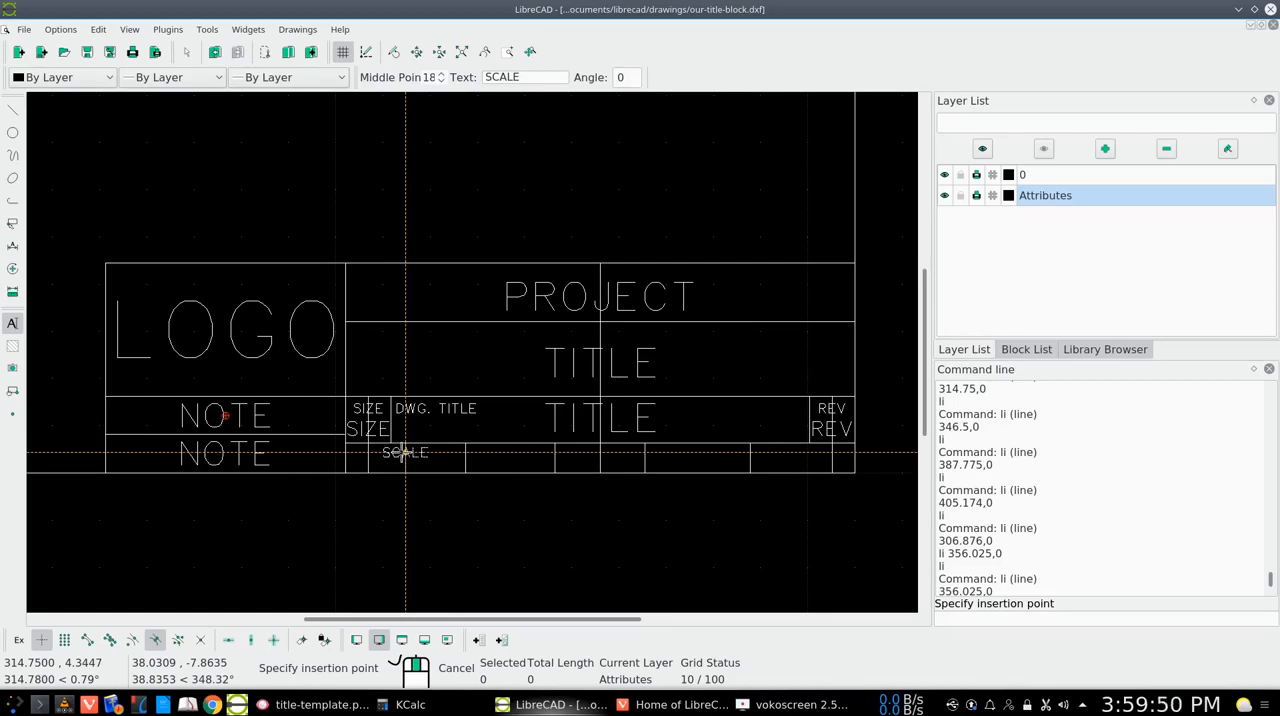
{"action": "left_click", "coordinate": [405, 453]}
{"action": "right_click", "coordinate": [405, 453]}
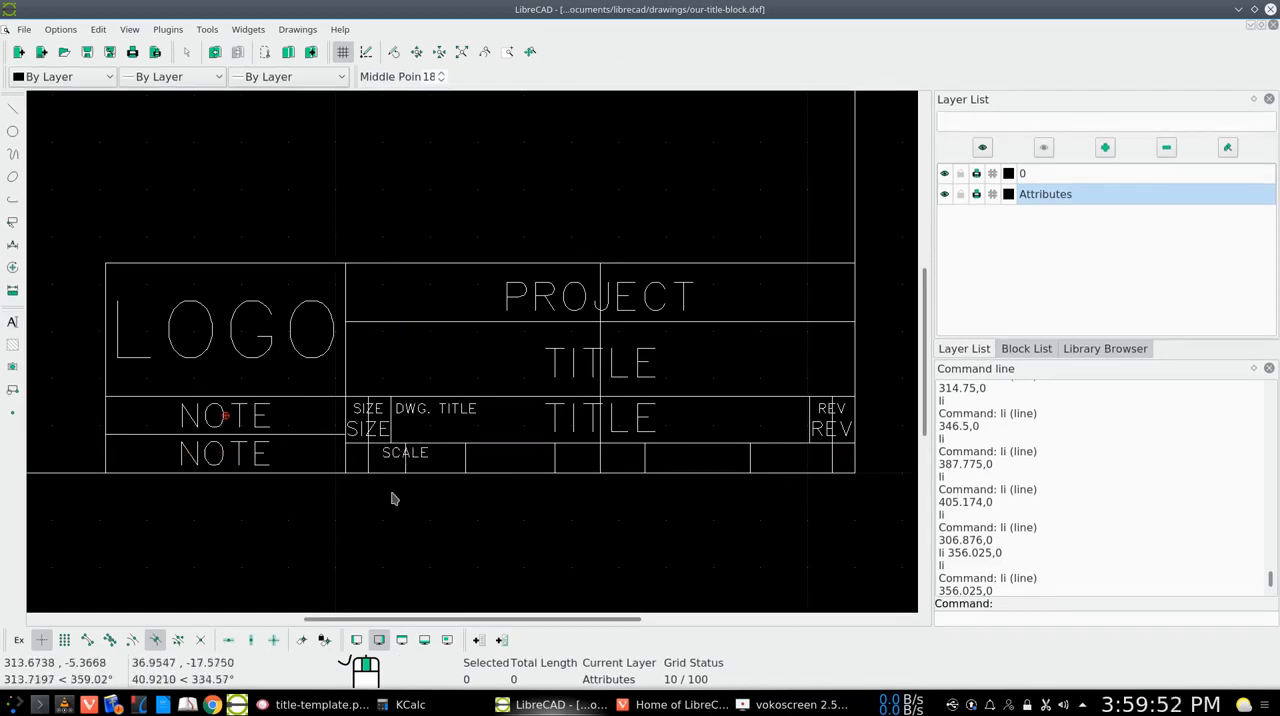
Delete the two vertical guide lines running through the SIZE labels and the SCALE label
{"action": "left_click", "coordinate": [368, 465]}
{"action": "left_click", "coordinate": [404, 466]}
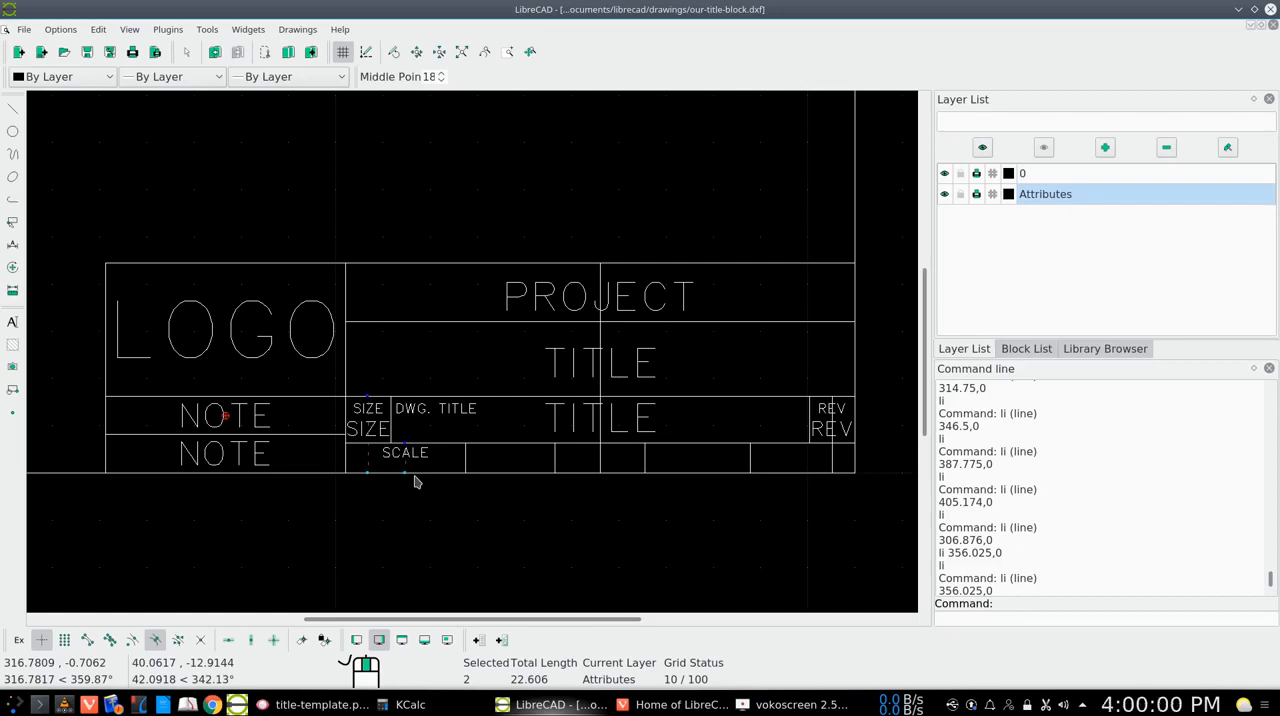
{"action": "left_click", "coordinate": [287, 705]}
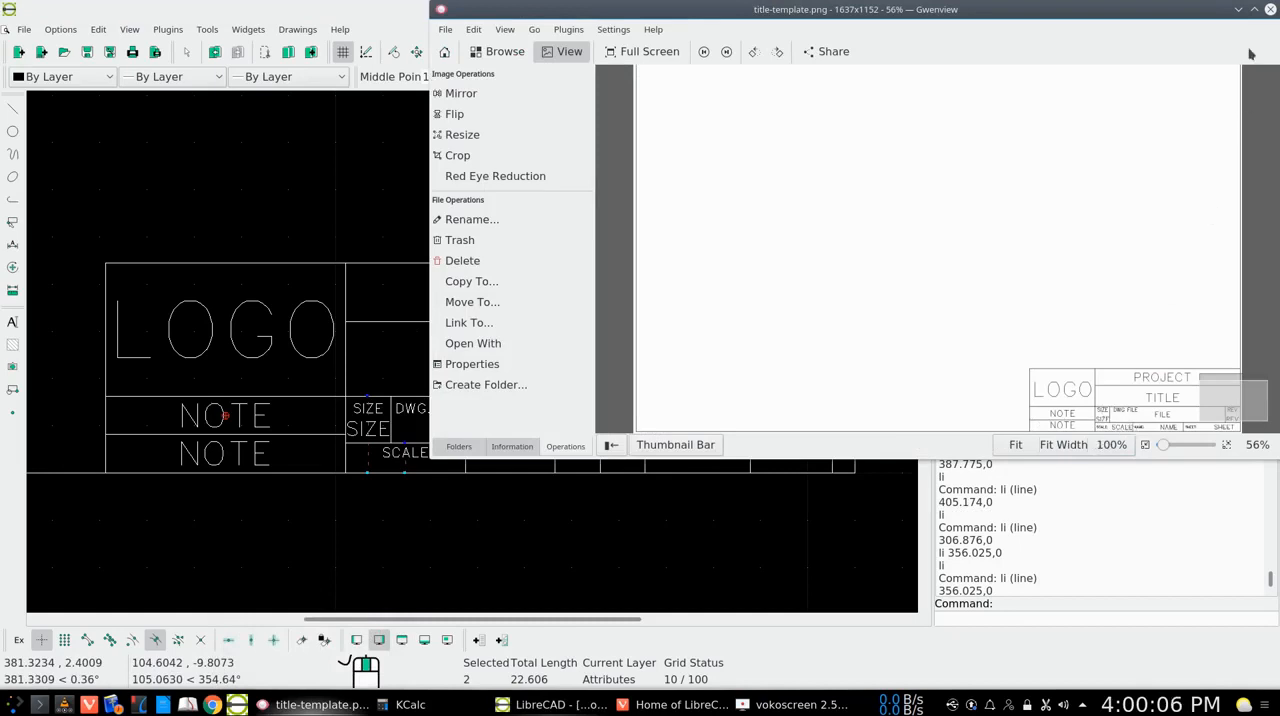
{"action": "left_click", "coordinate": [1238, 9]}
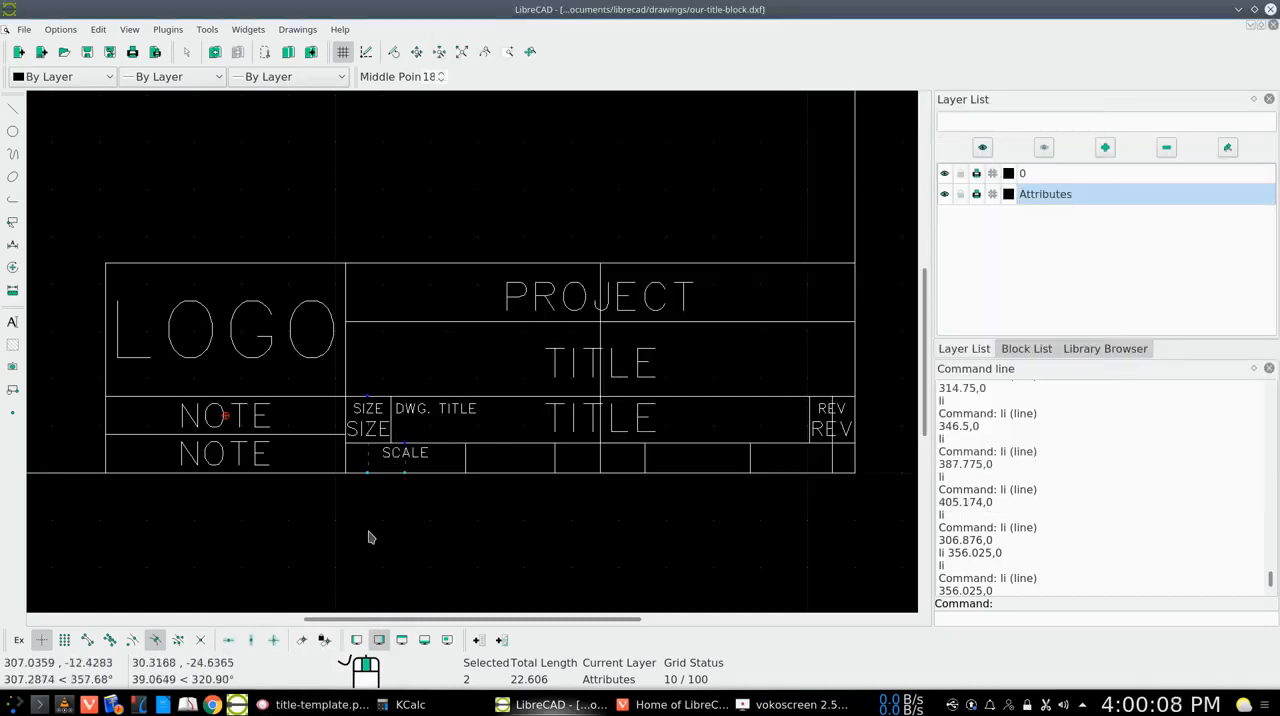
{"action": "key", "text": "Escape"}
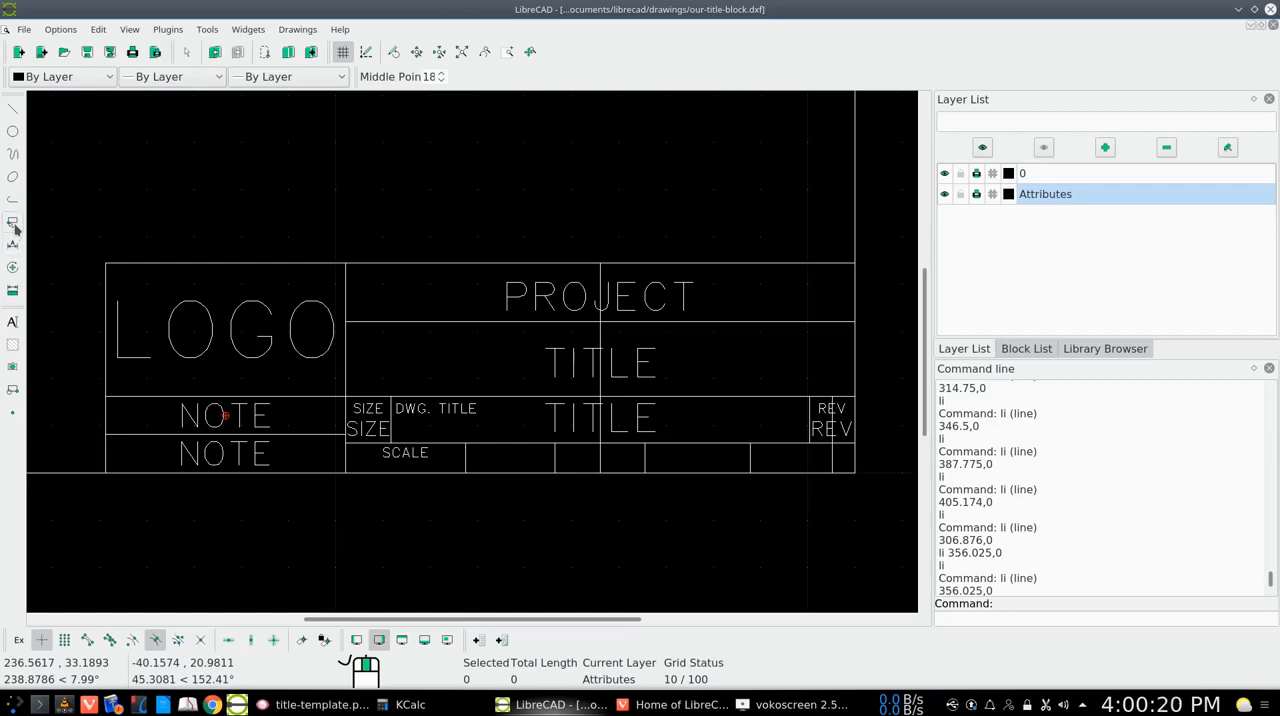
Move the SCALE label about 5.2 units left within its bottom-row cell using Delete Original, and deselect everything
{"action": "left_click", "coordinate": [12, 272]}
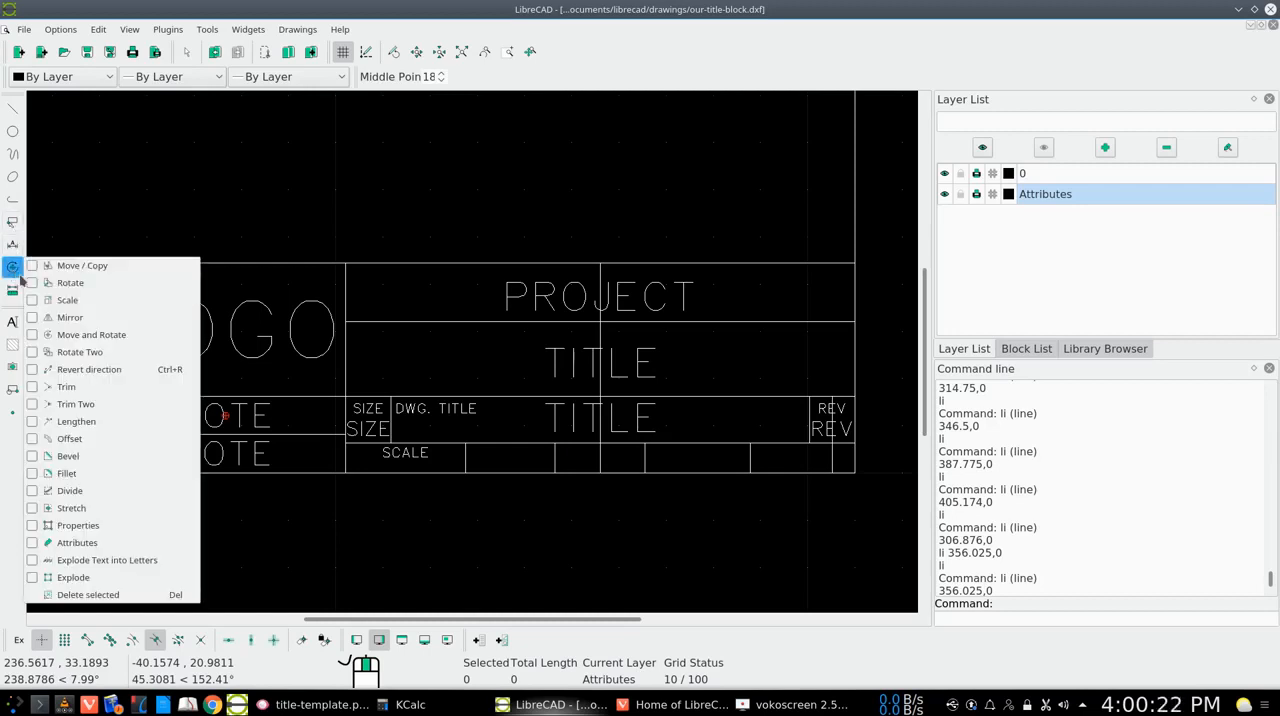
{"action": "left_click", "coordinate": [34, 264]}
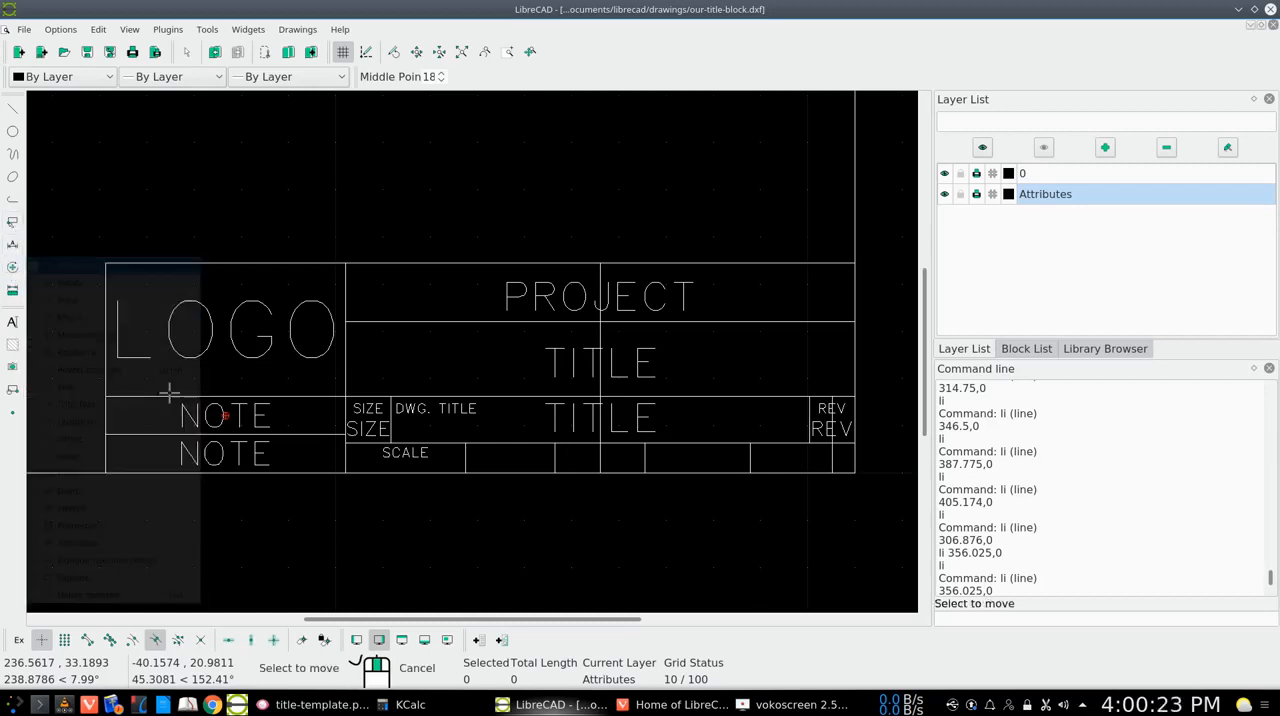
{"action": "left_click", "coordinate": [410, 453]}
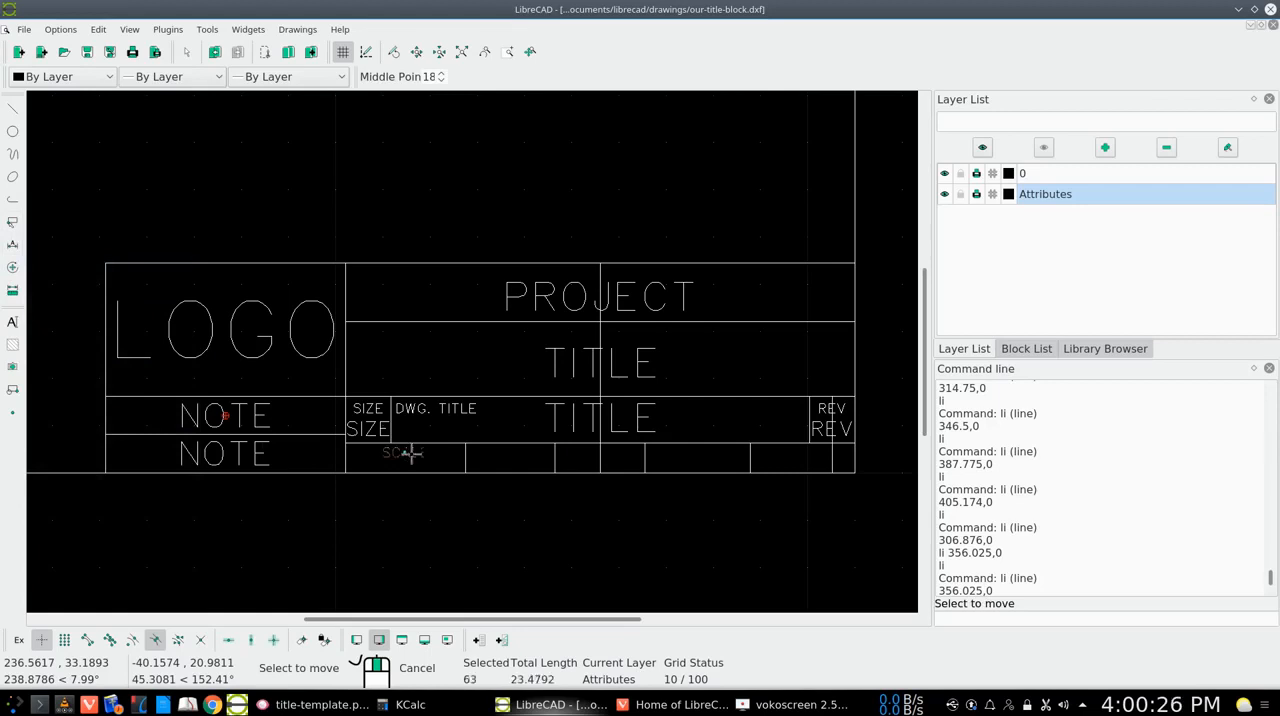
{"action": "key", "text": "Return"}
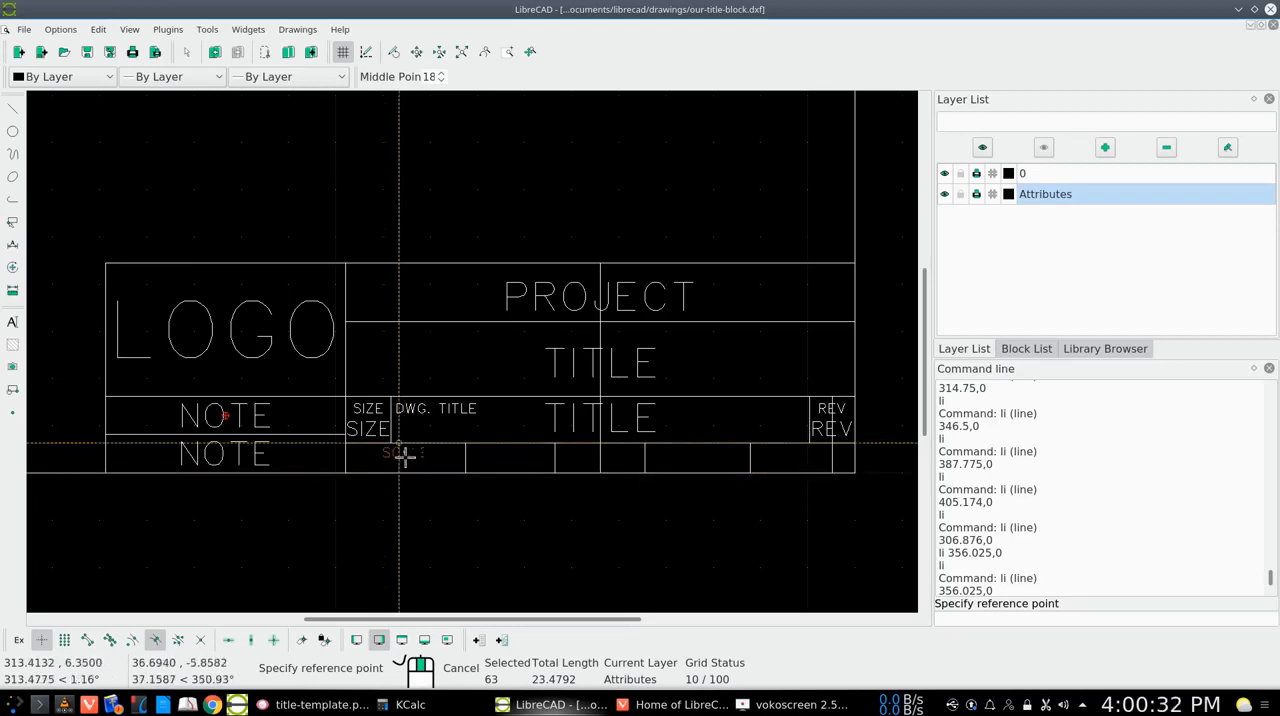
{"action": "left_click", "coordinate": [156, 641]}
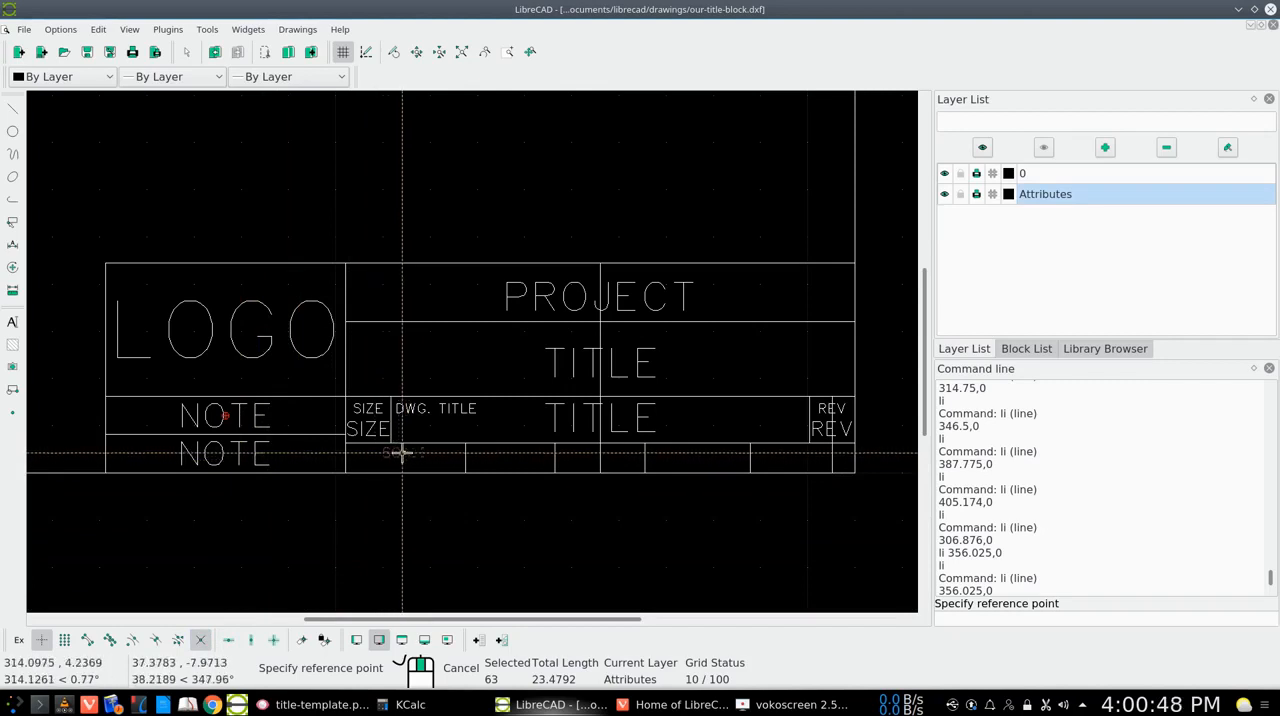
{"action": "left_click", "coordinate": [402, 453]}
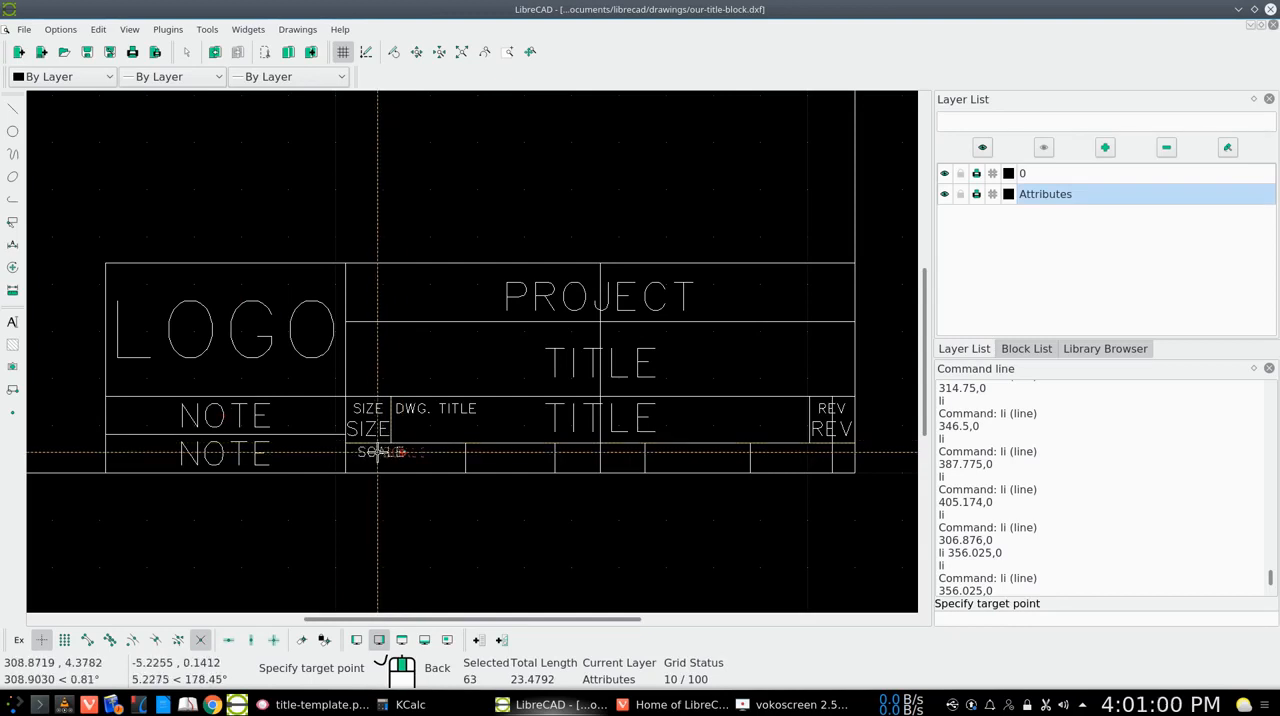
{"action": "left_click", "coordinate": [378, 454]}
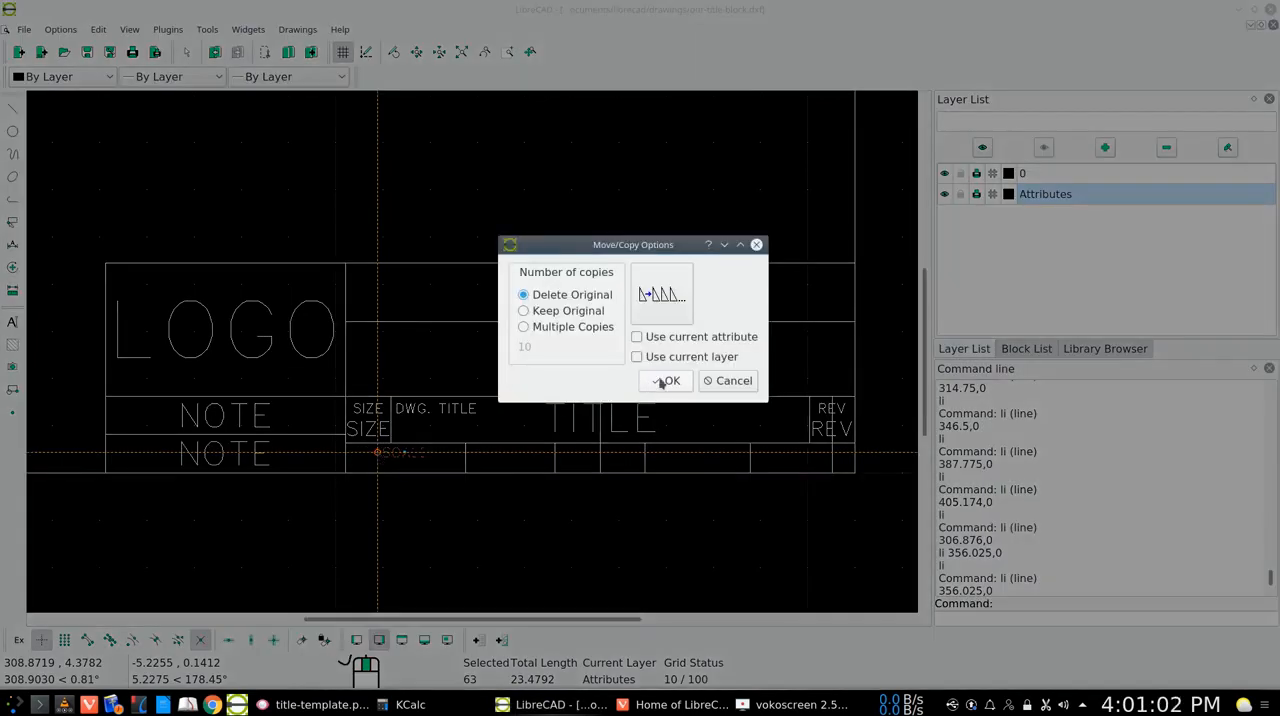
{"action": "left_click", "coordinate": [665, 381]}
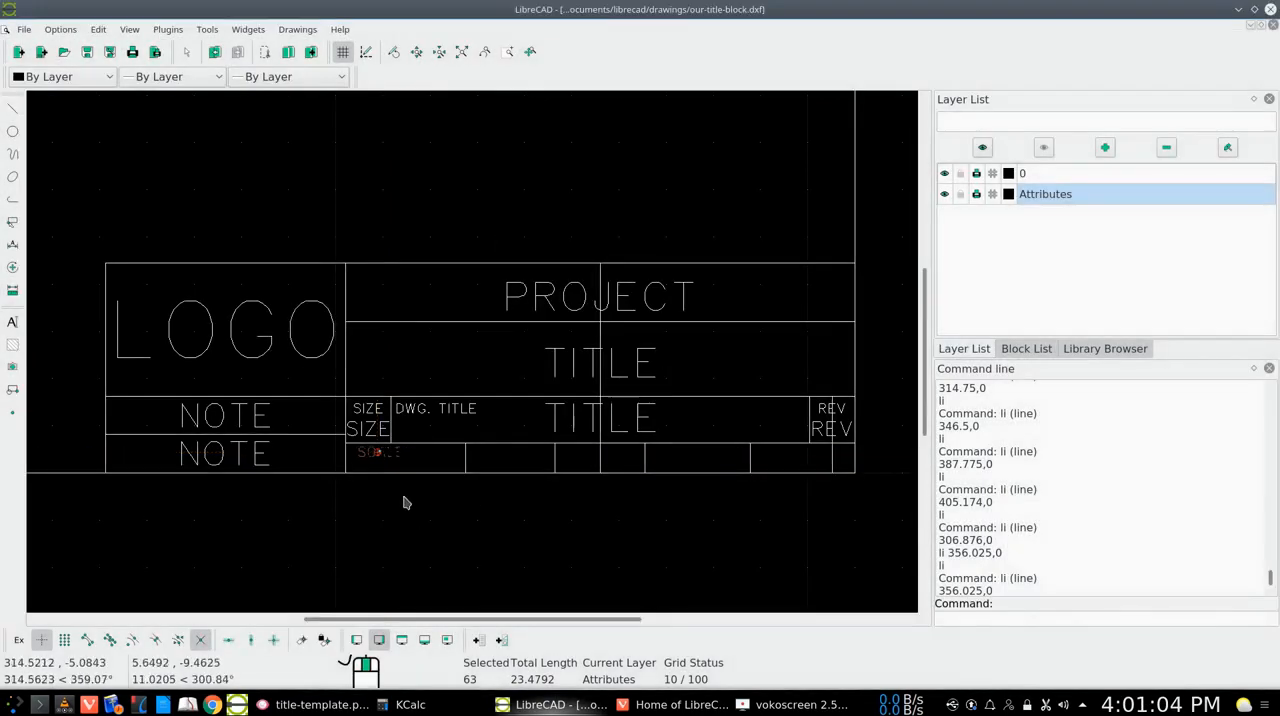
{"action": "left_click", "coordinate": [12, 221]}
{"action": "left_click", "coordinate": [70, 220]}
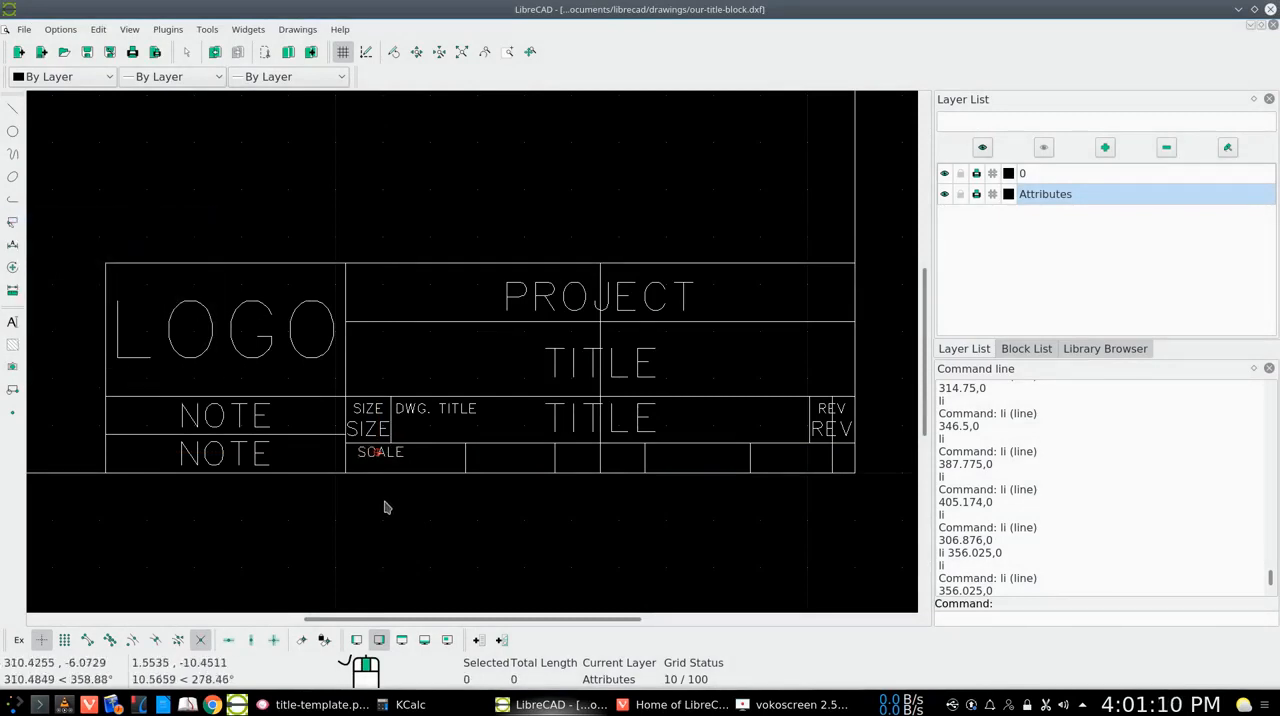
Place a second SCALE text at height 4 beside the small SCALE label, centred on the midpoint of the vertical line there
{"action": "right_click", "coordinate": [488, 458]}
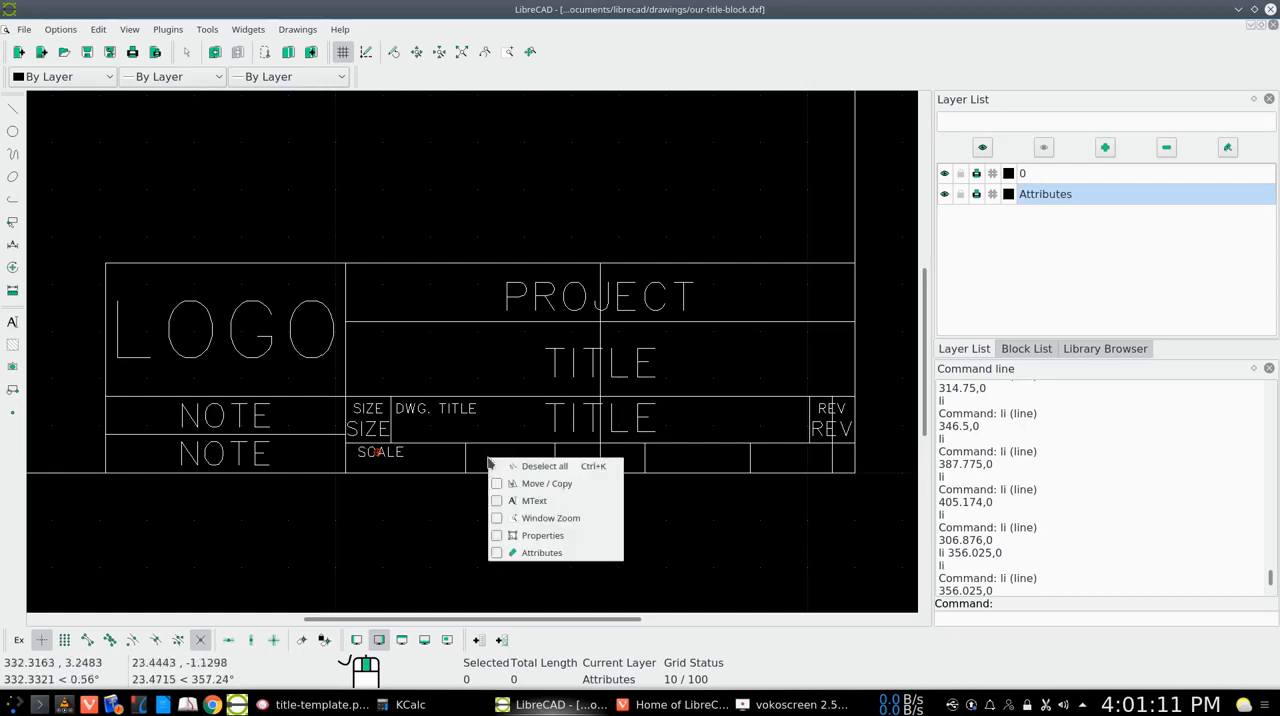
{"action": "left_click", "coordinate": [532, 500]}
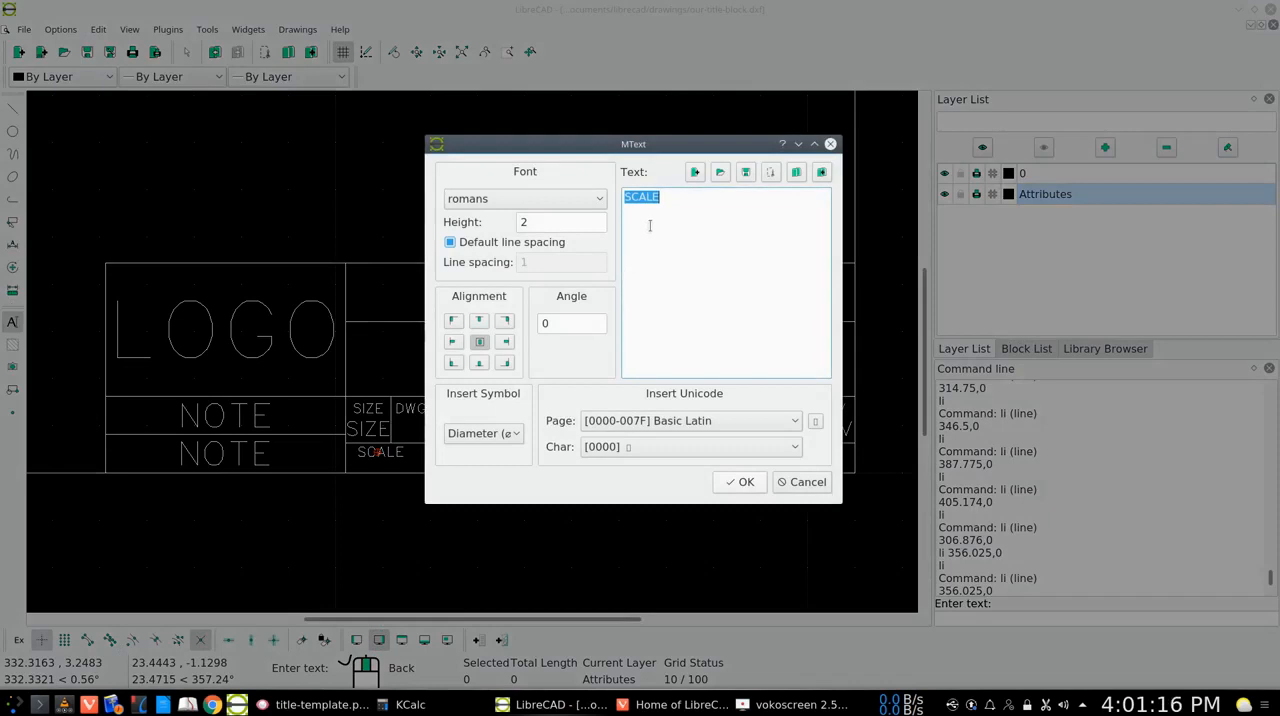
{"action": "left_click", "coordinate": [543, 224]}
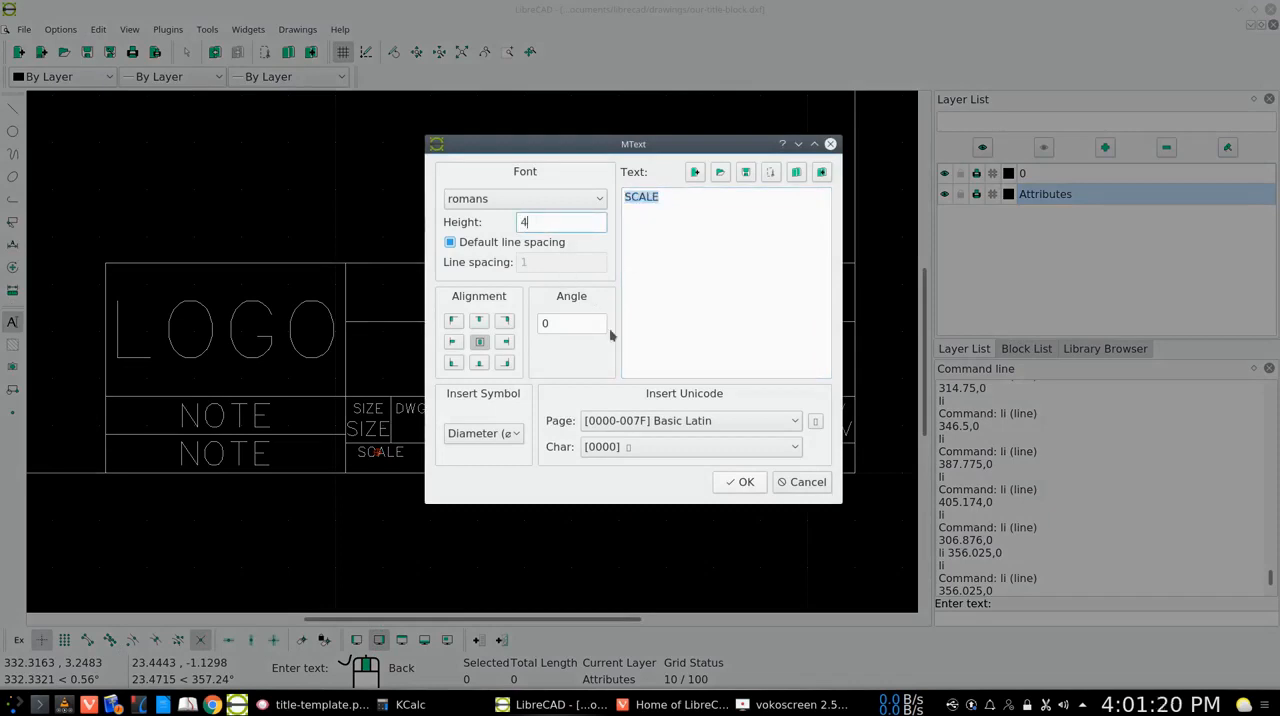
{"action": "left_click", "coordinate": [740, 481]}
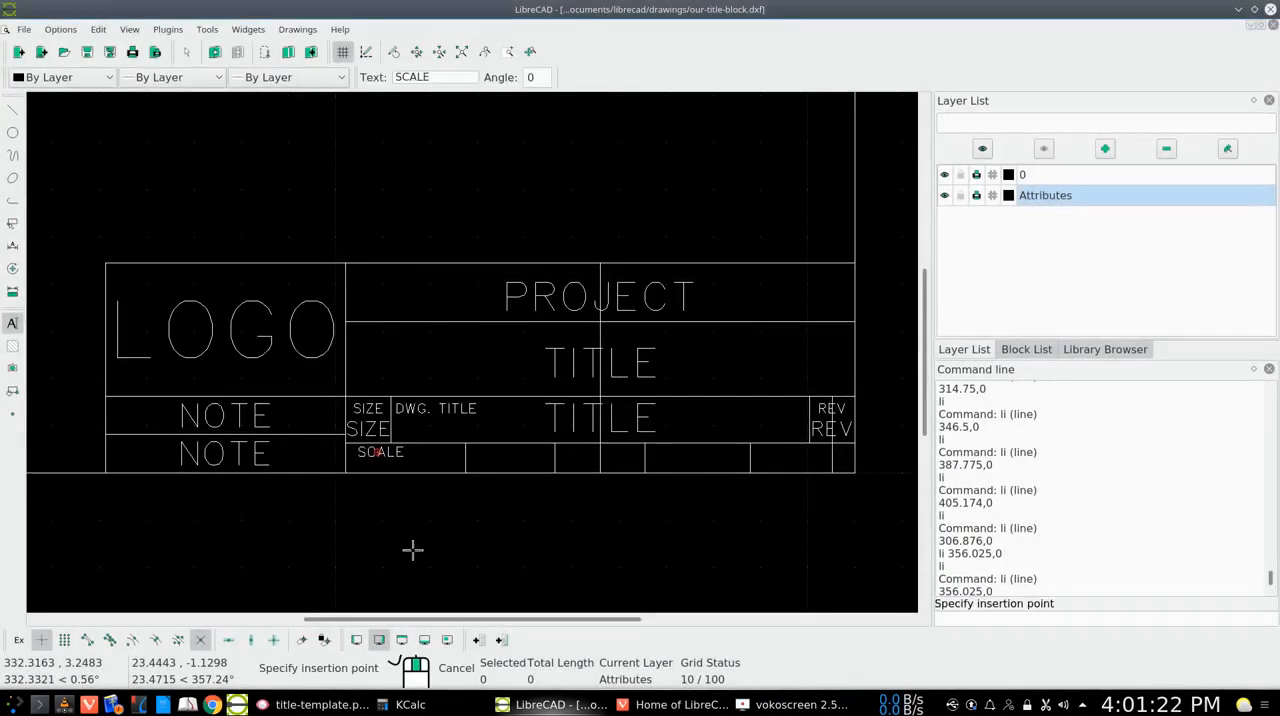
{"action": "left_click", "coordinate": [154, 640]}
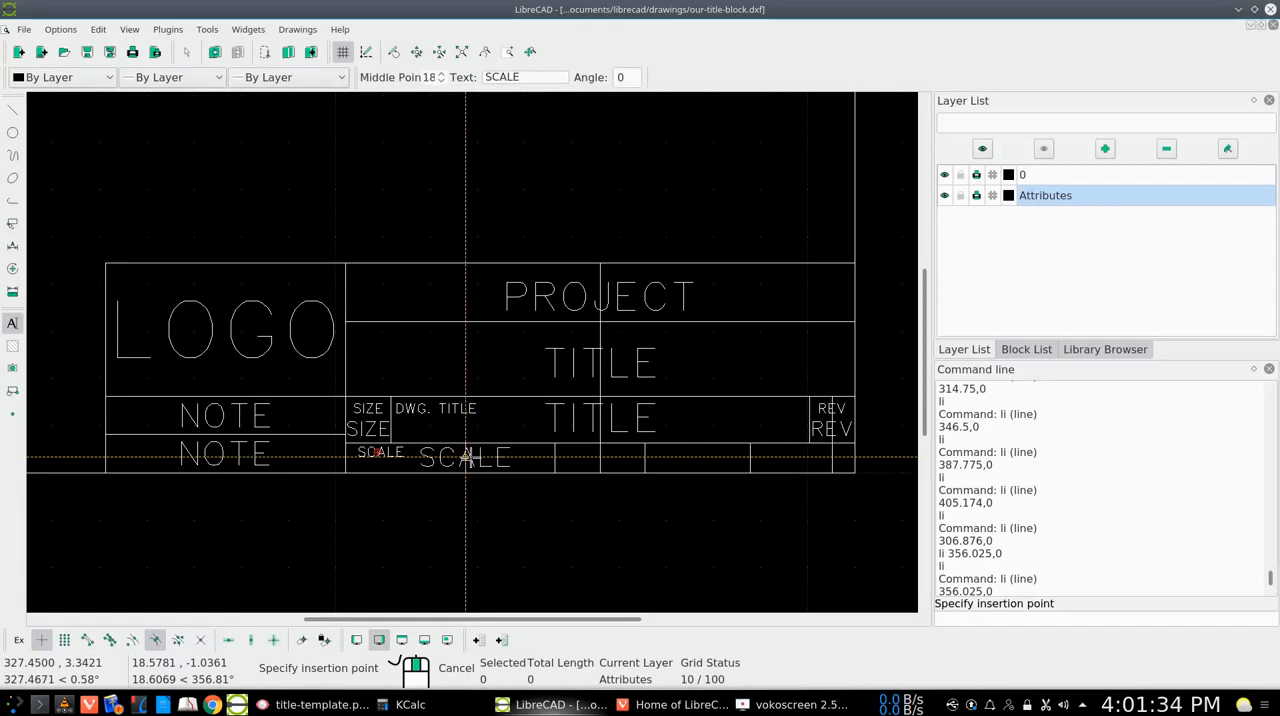
{"action": "left_click", "coordinate": [465, 457]}
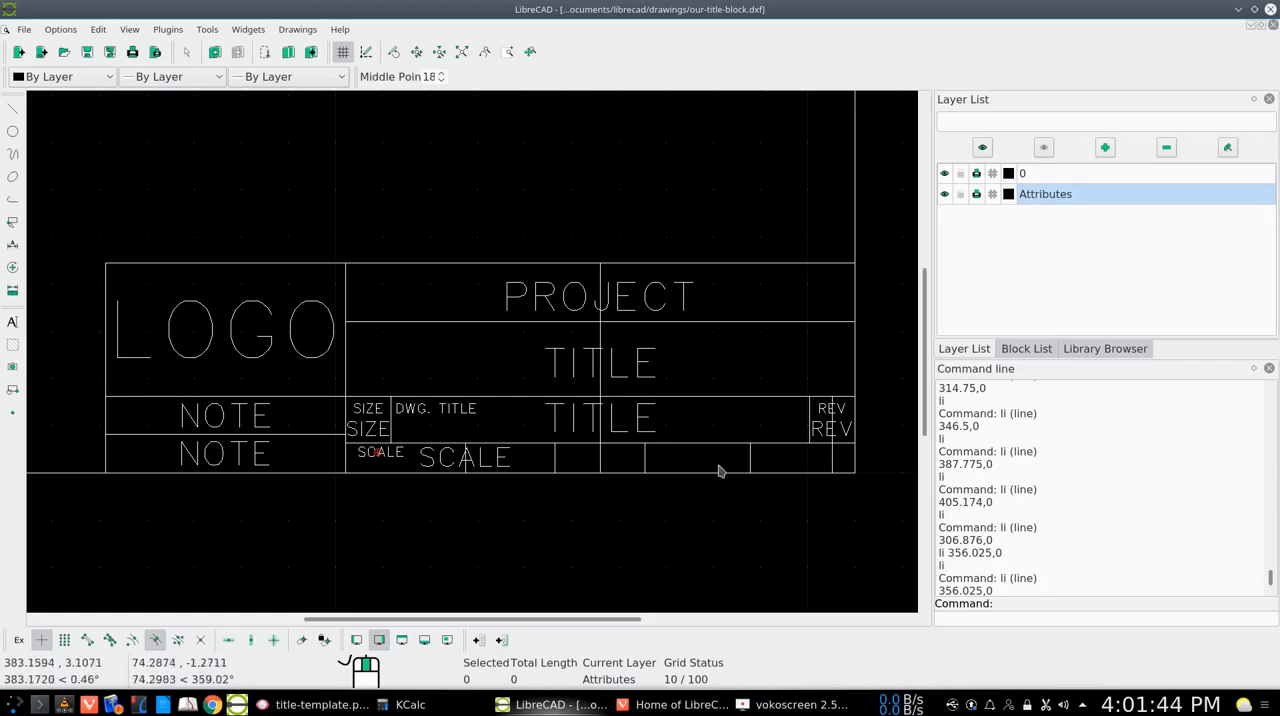
Check title-template.png, and delete the vertical lines running through the PROJECT and TITLE labels and through the large SCALE label
{"action": "left_click", "coordinate": [318, 704]}
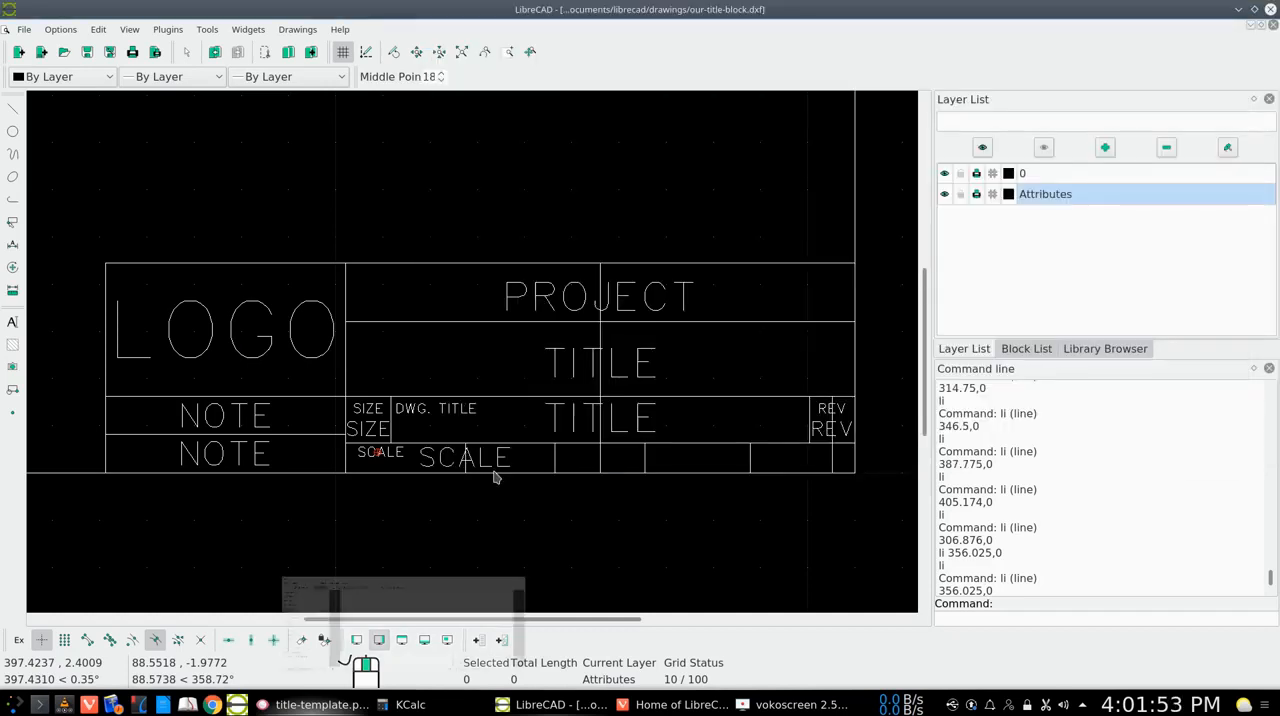
{"action": "left_click", "coordinate": [1238, 9]}
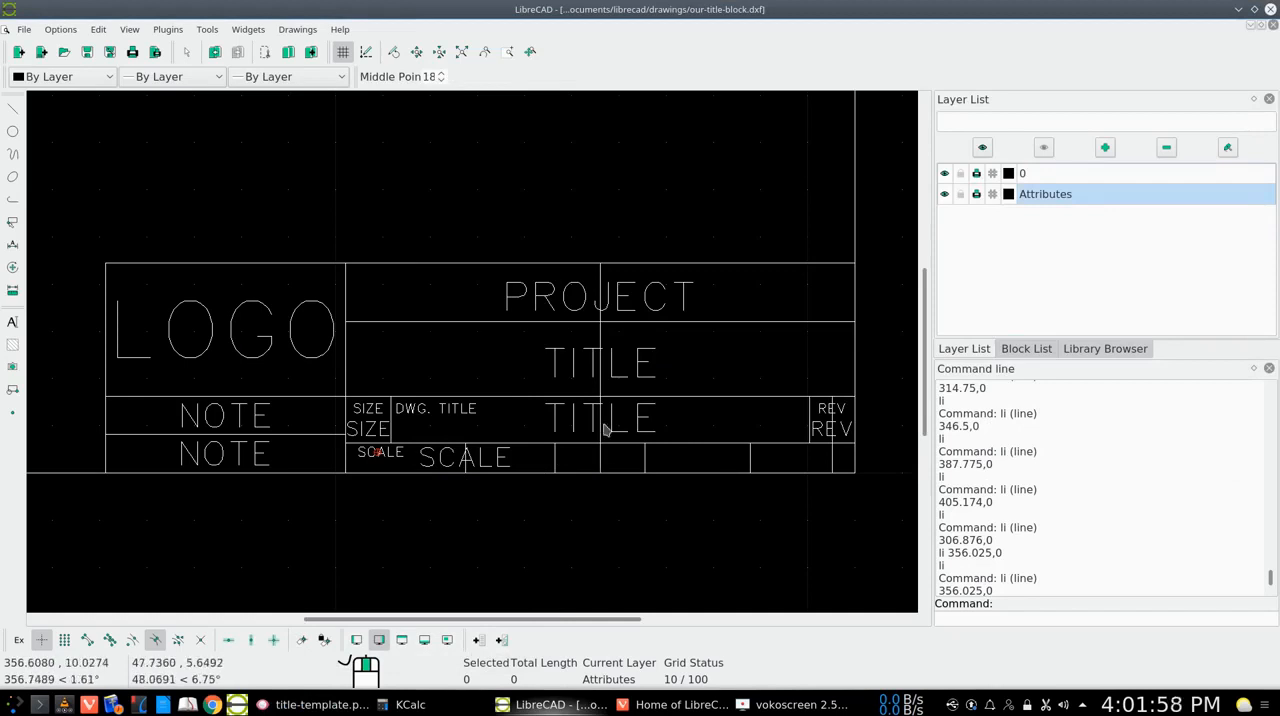
{"action": "left_click", "coordinate": [600, 459]}
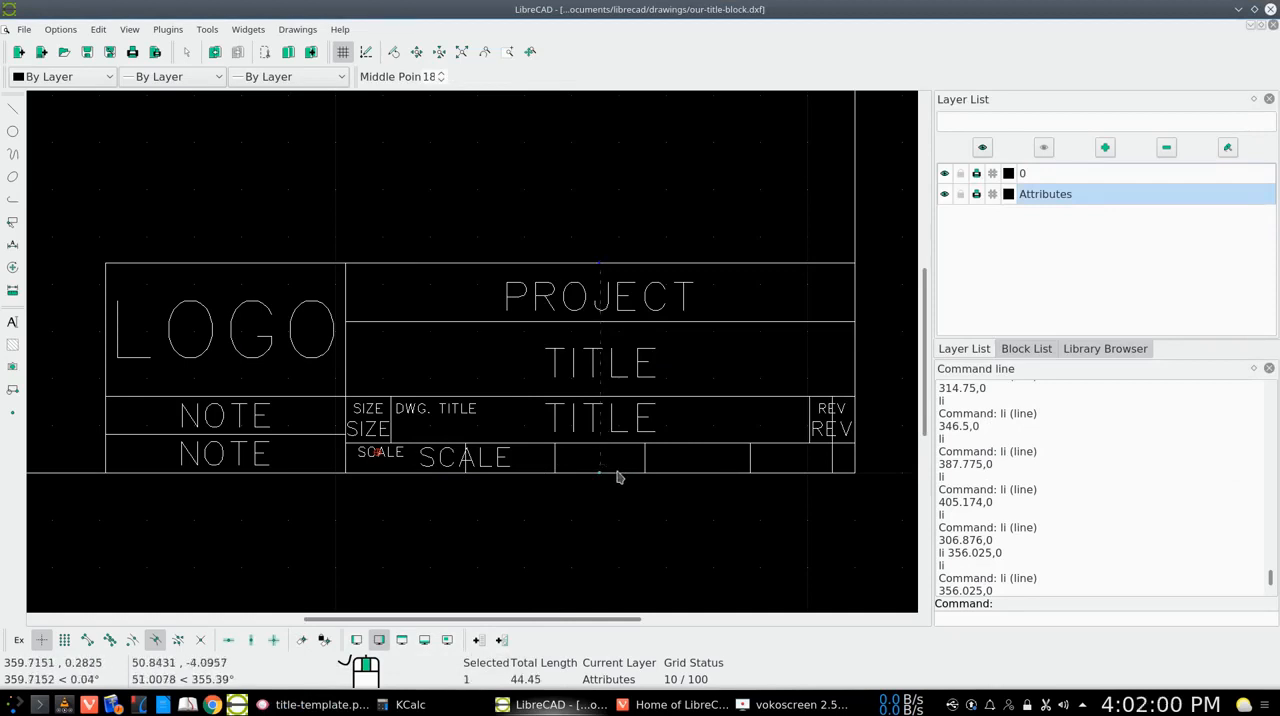
{"action": "key", "text": "Delete"}
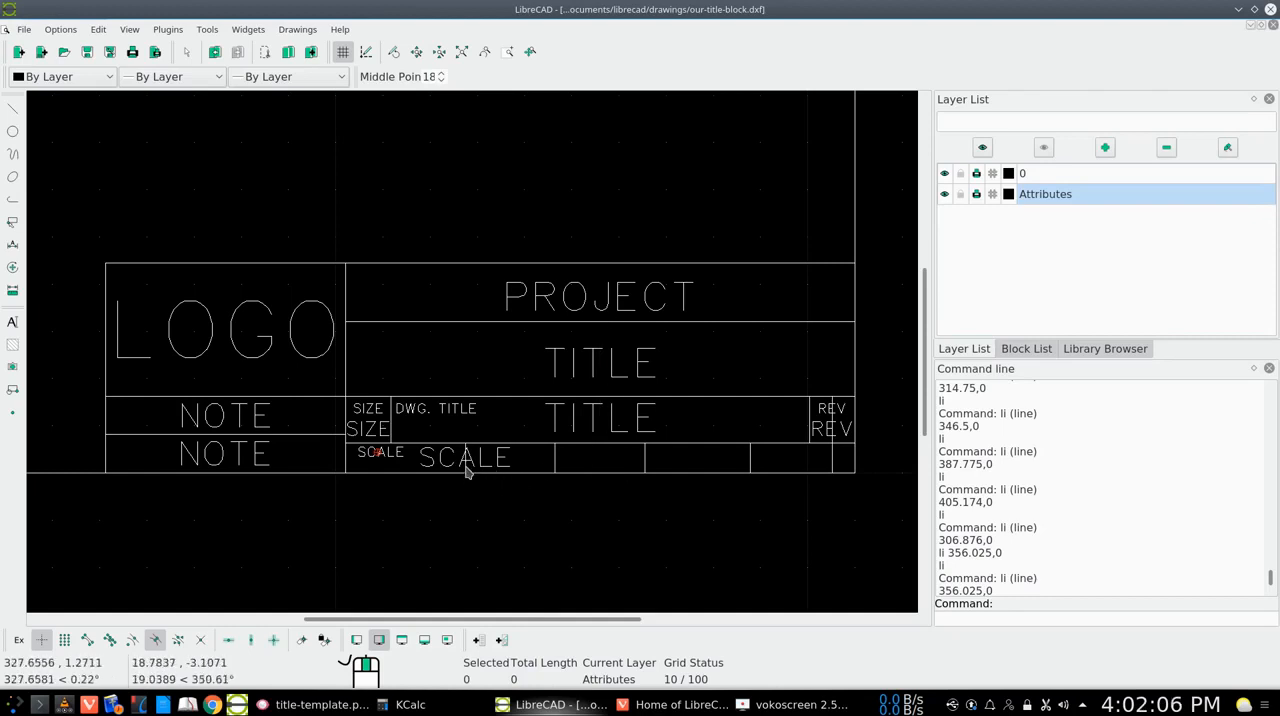
{"action": "left_click", "coordinate": [466, 472]}
{"action": "key", "text": "Delete"}
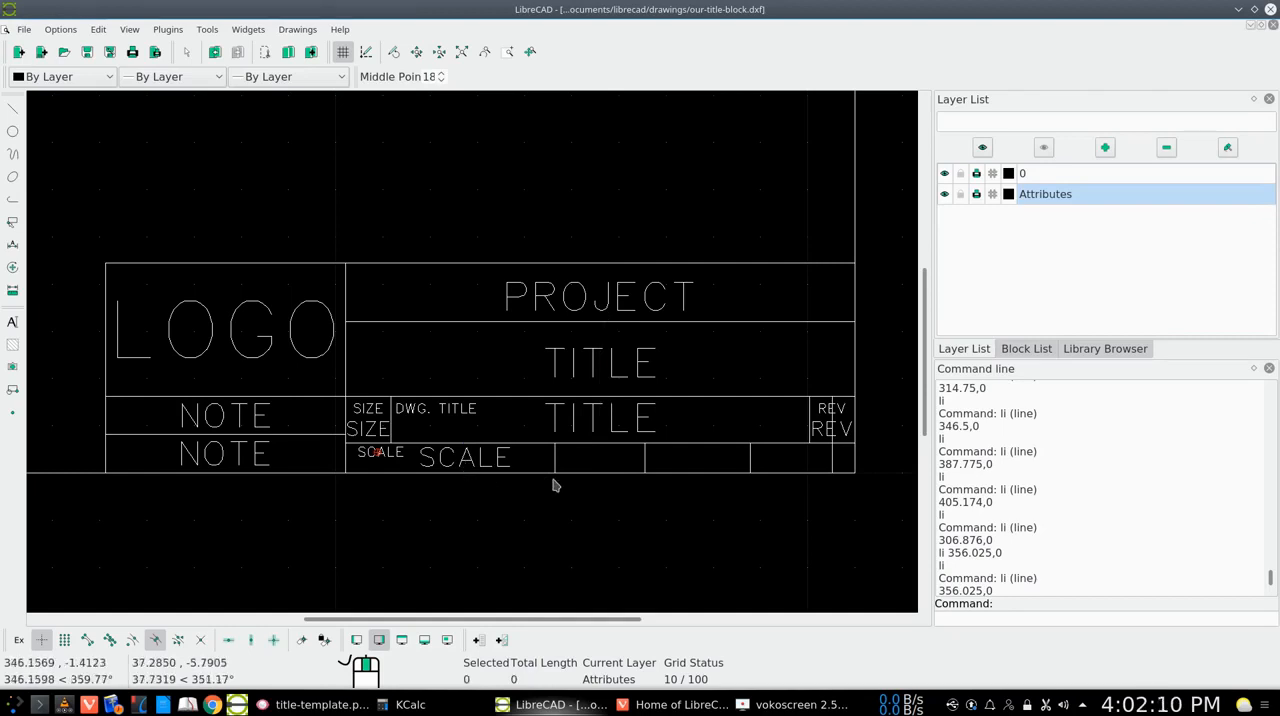
Place NAME text at height 2 freely in the upper-left part of the bottom-row cell right of SCALE
{"action": "right_click", "coordinate": [611, 464]}
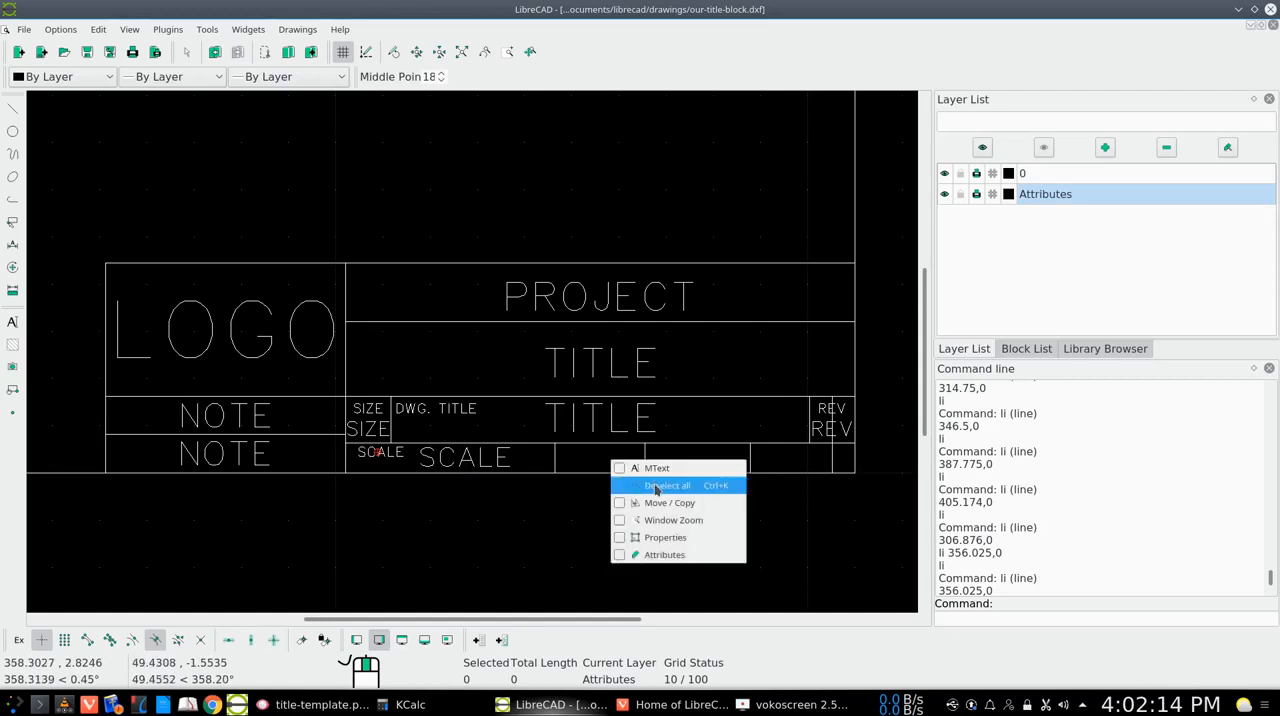
{"action": "left_click", "coordinate": [658, 469]}
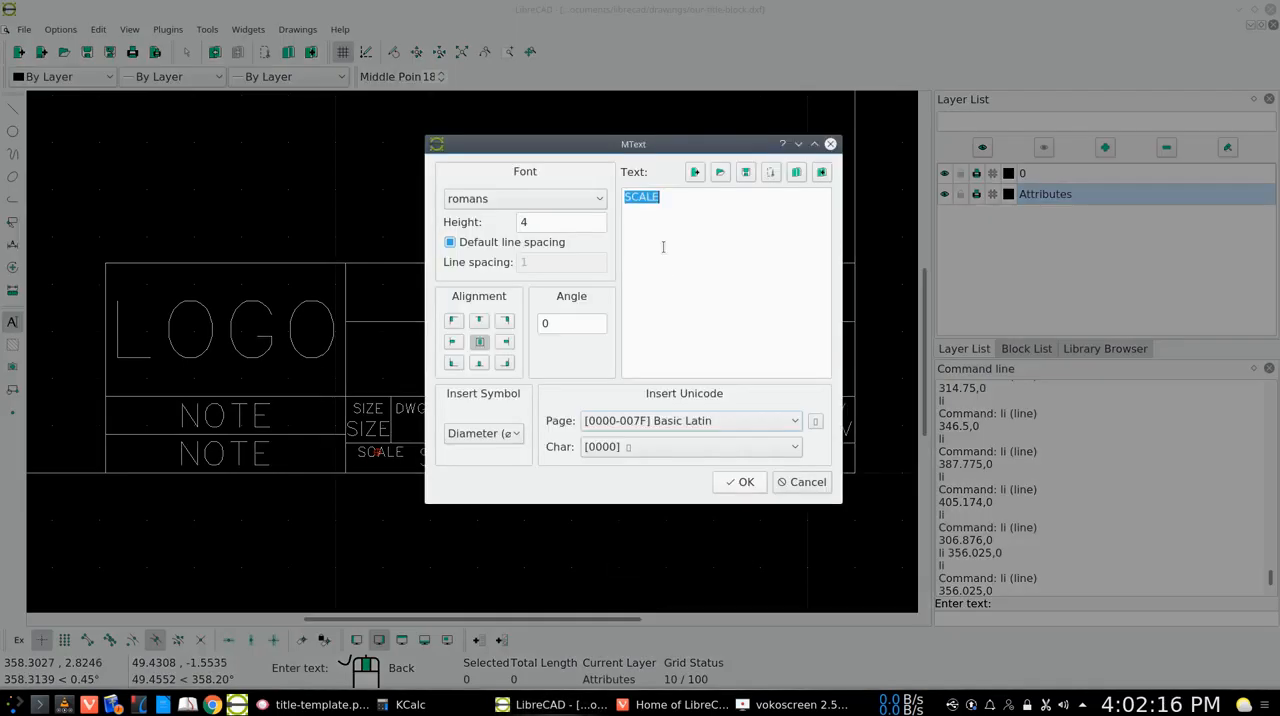
{"action": "type", "text": "N"}
{"action": "type", "text": "AM"}
{"action": "type", "text": "3"}
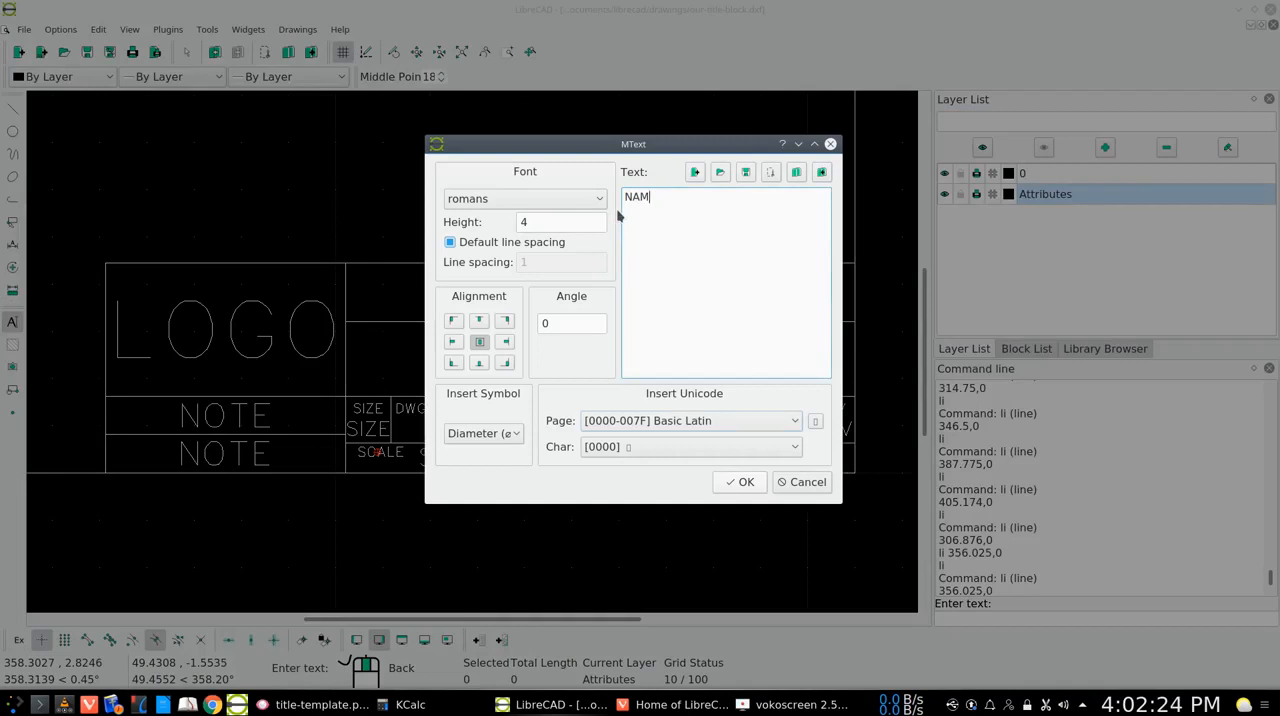
{"action": "left_click", "coordinate": [530, 222]}
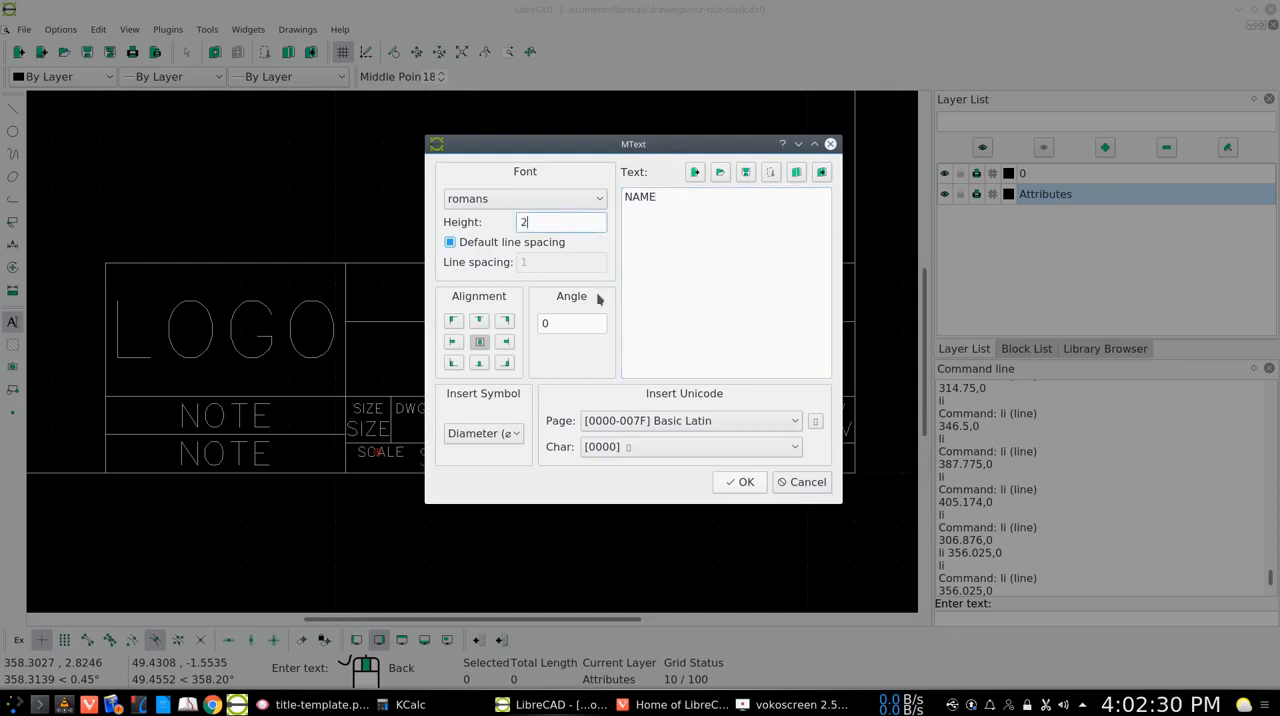
{"action": "left_click", "coordinate": [738, 482]}
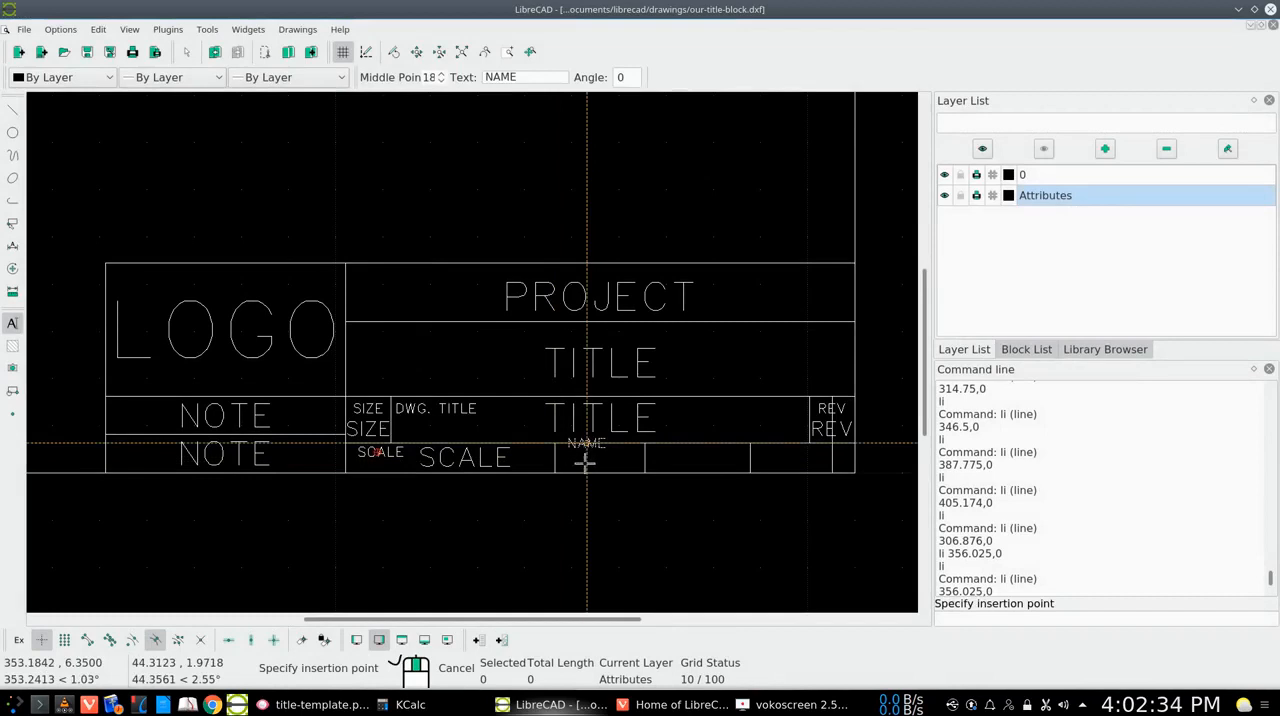
{"action": "left_click", "coordinate": [156, 641]}
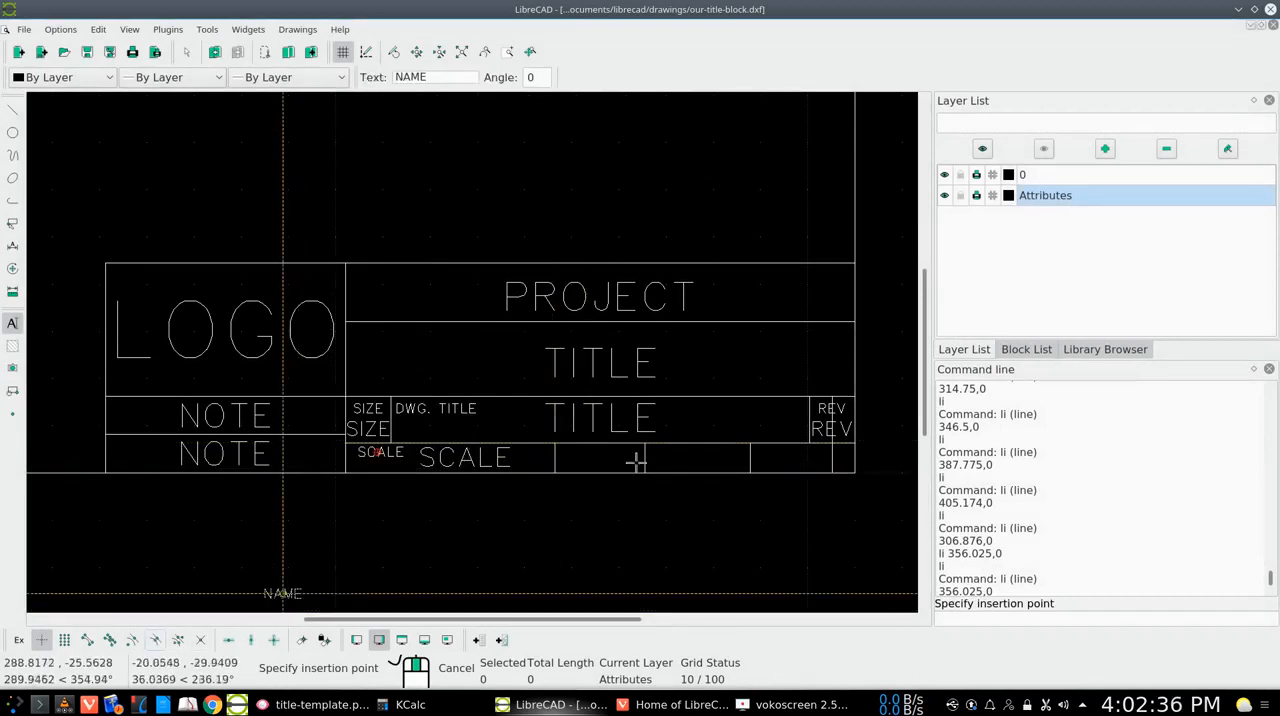
{"action": "left_click", "coordinate": [580, 452]}
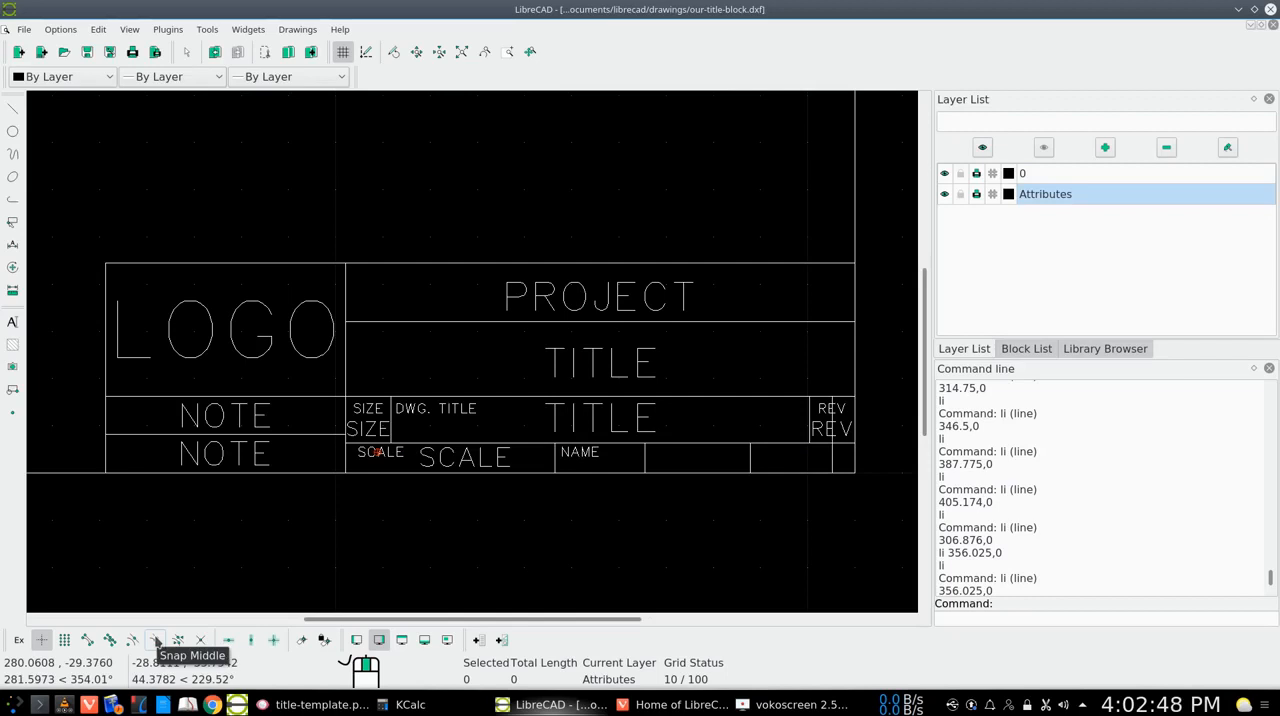
Place a second NAME text at height 4 on the midpoint of the adjacent vertical line, and delete the lines through NAME and REV
{"action": "left_click", "coordinate": [155, 641]}
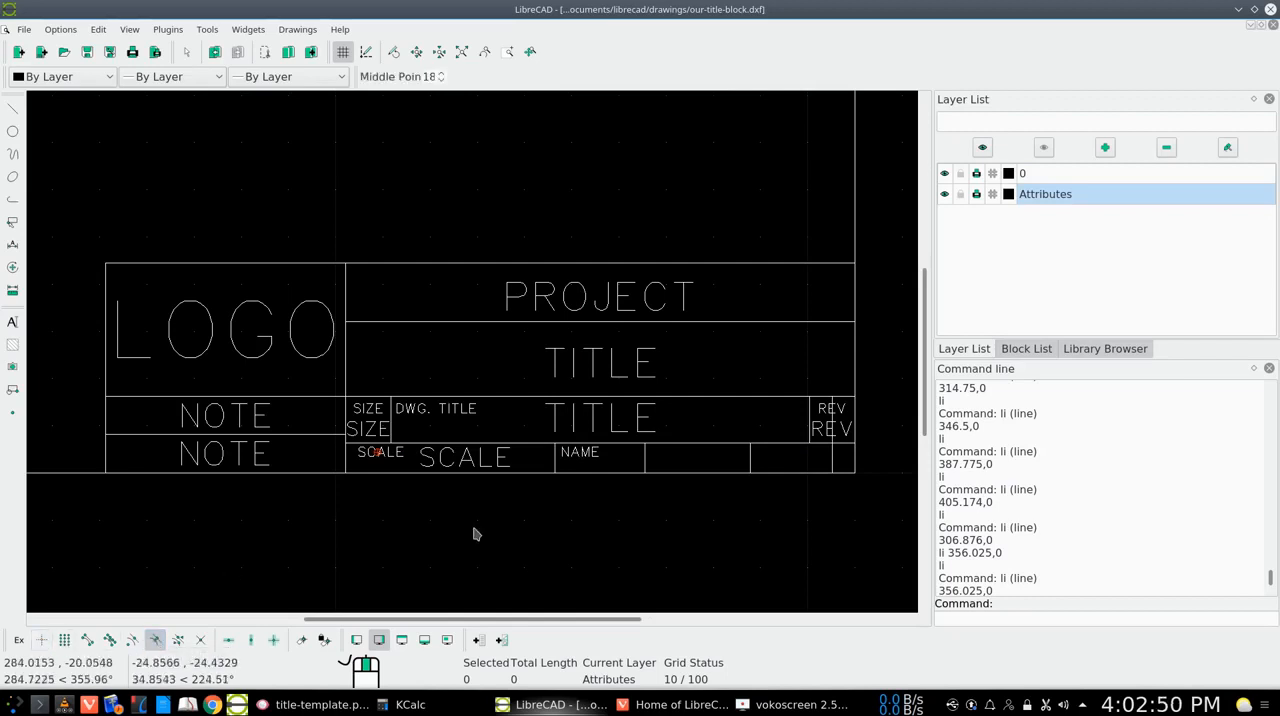
{"action": "right_click", "coordinate": [668, 464]}
{"action": "left_click", "coordinate": [696, 470]}
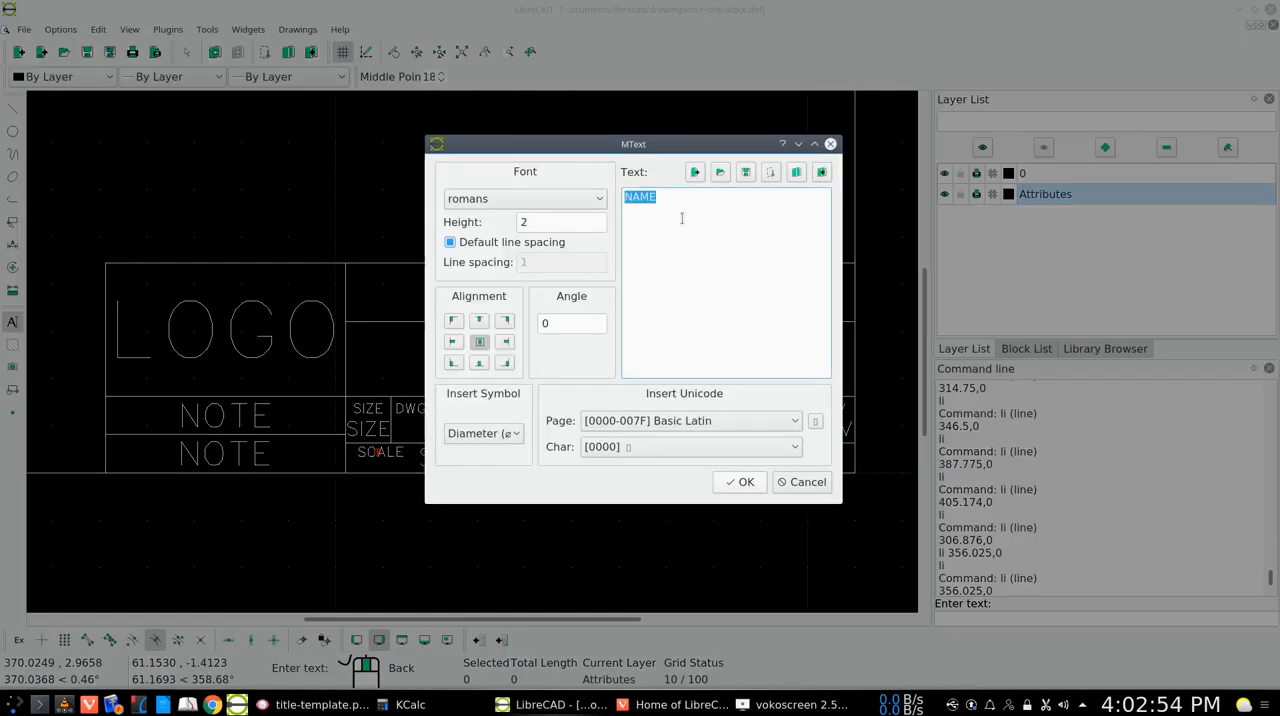
{"action": "left_click", "coordinate": [529, 222]}
{"action": "key", "text": "BackSpace"}
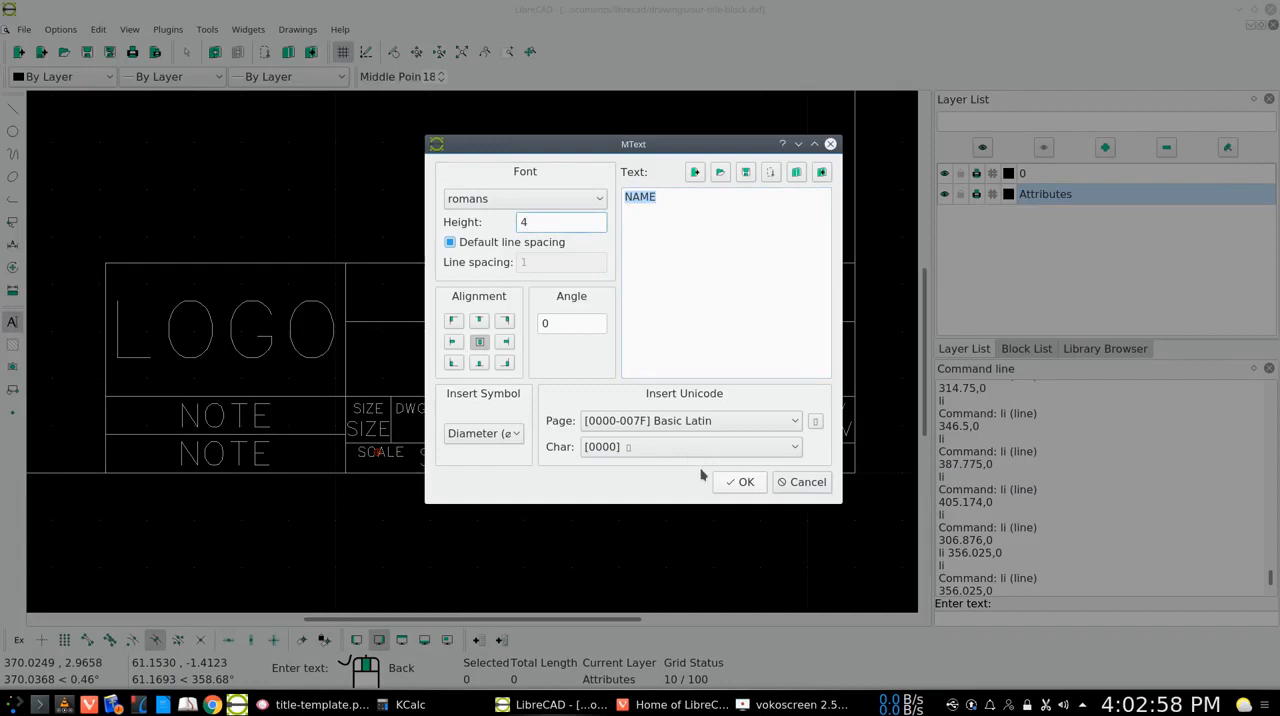
{"action": "left_click", "coordinate": [740, 482]}
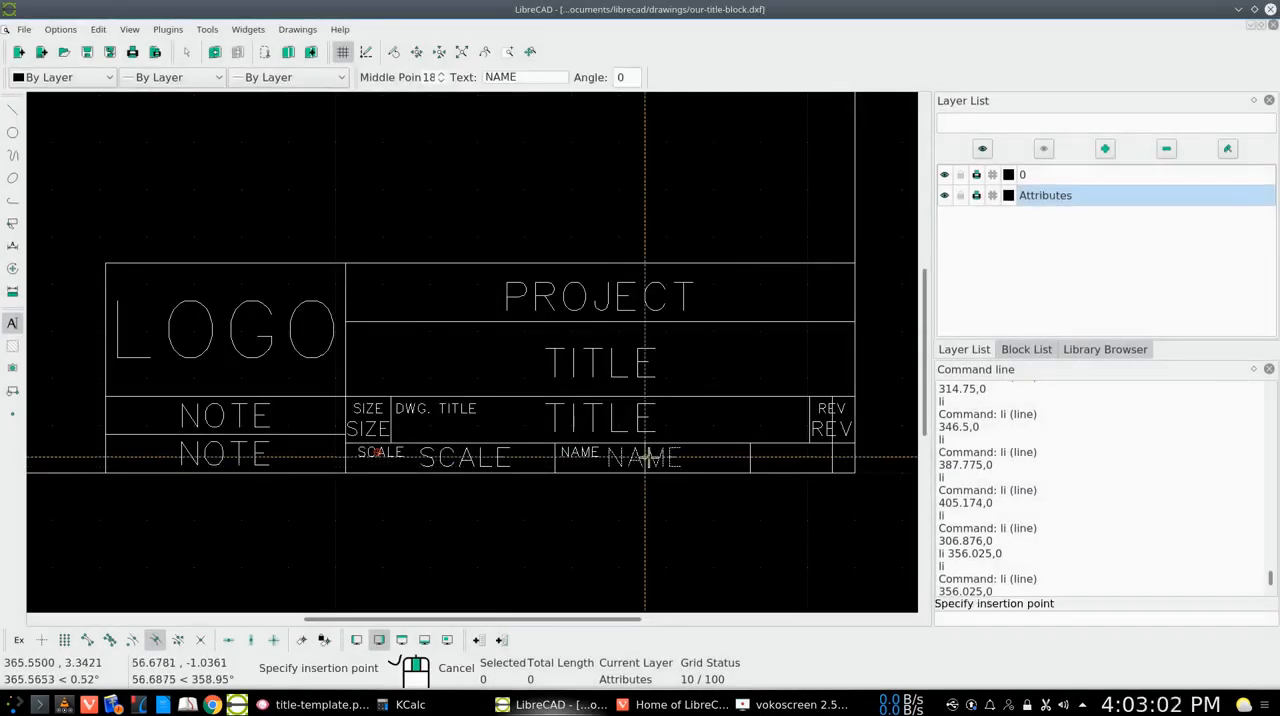
{"action": "left_click", "coordinate": [645, 457]}
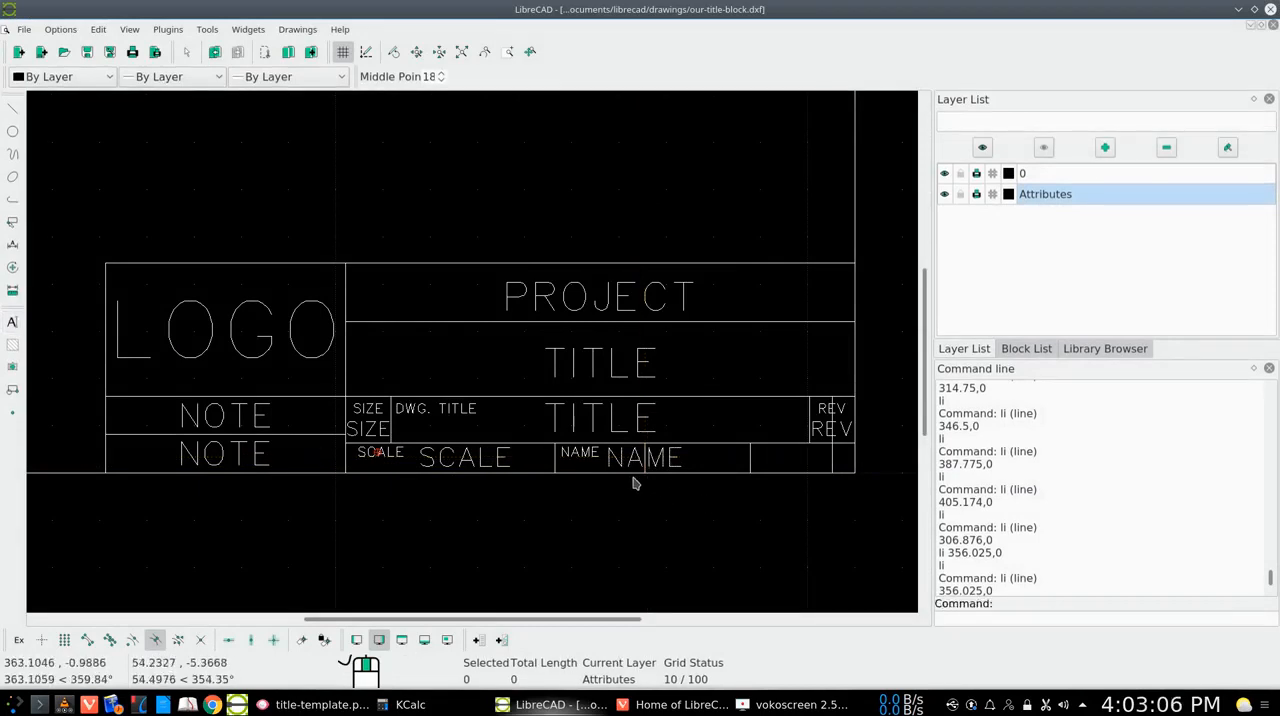
{"action": "left_click", "coordinate": [645, 470]}
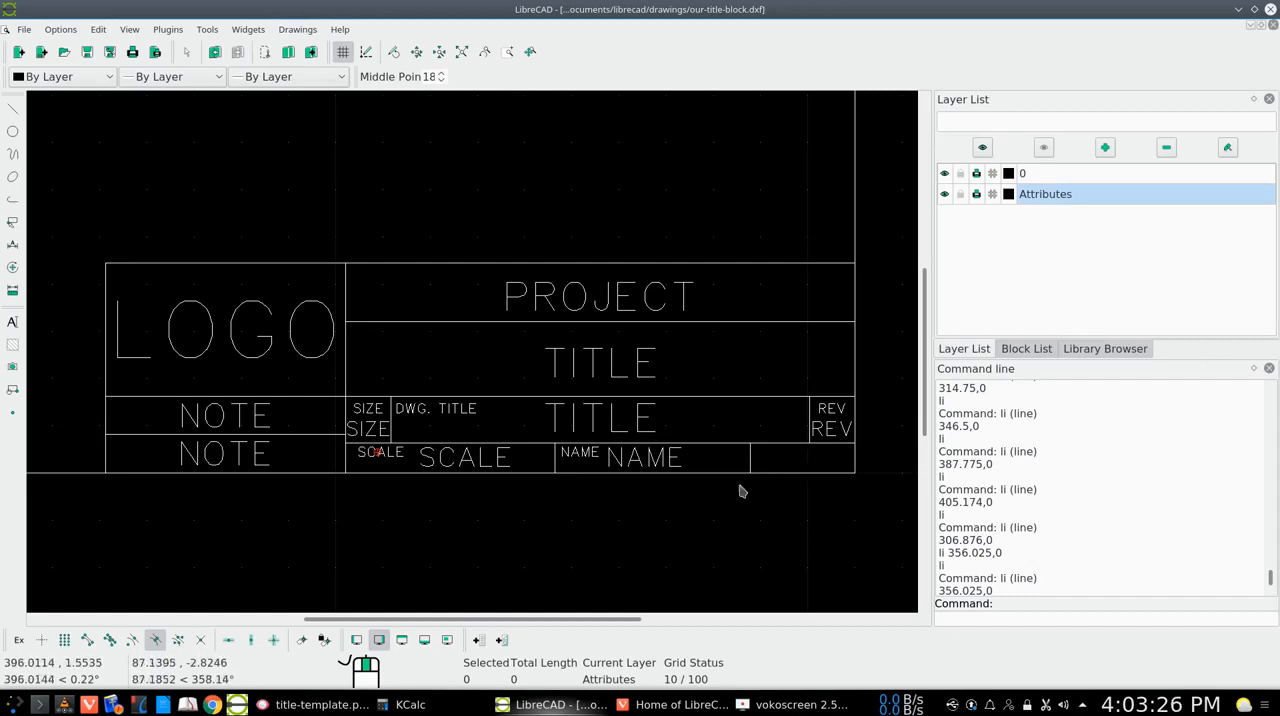
Place SHEET text at height 2 freely, with middle-point snapping off, in the upper-left part of the last bottom-row cell
{"action": "right_click", "coordinate": [793, 462]}
{"action": "left_click", "coordinate": [800, 467]}
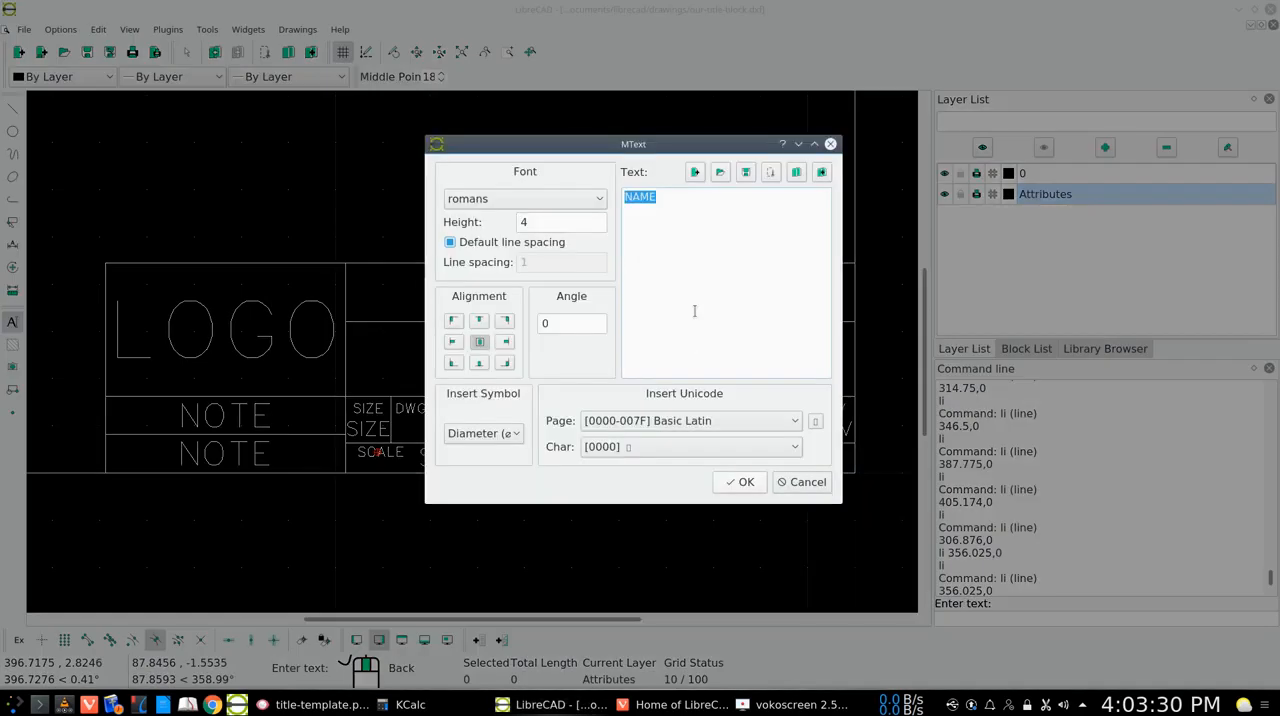
{"action": "type", "text": "SHEET"}
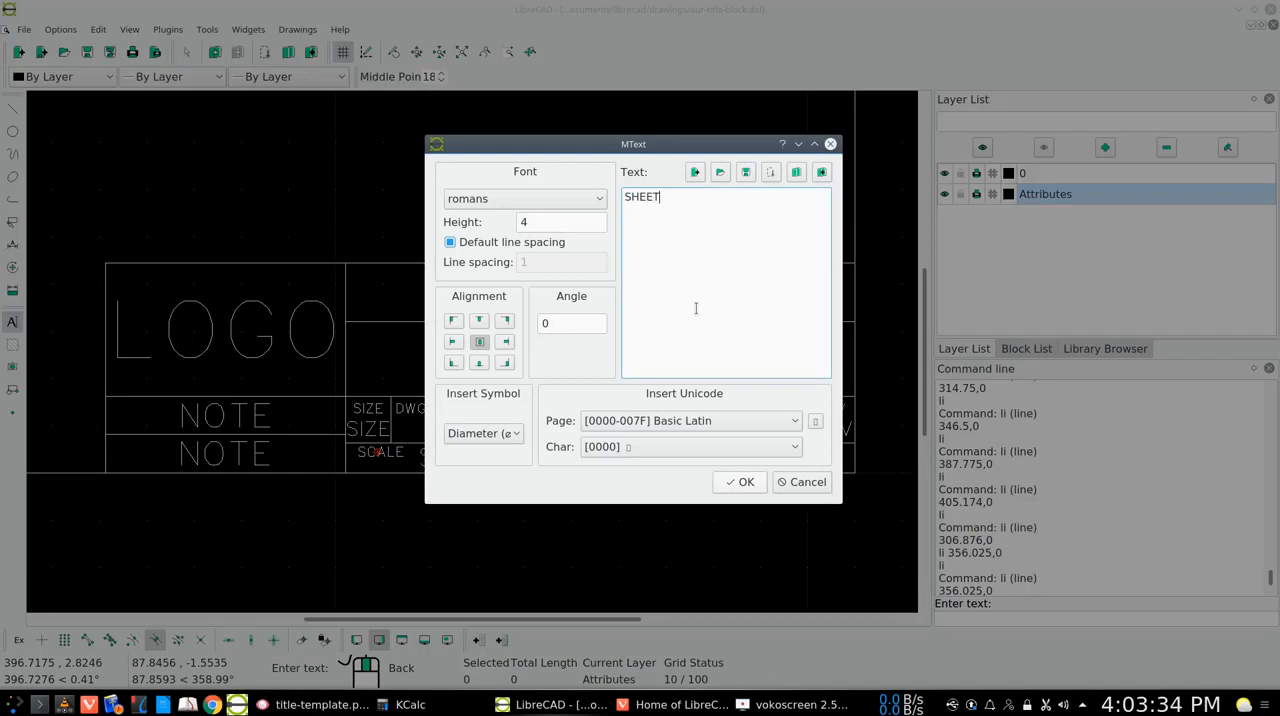
{"action": "left_click", "coordinate": [539, 225]}
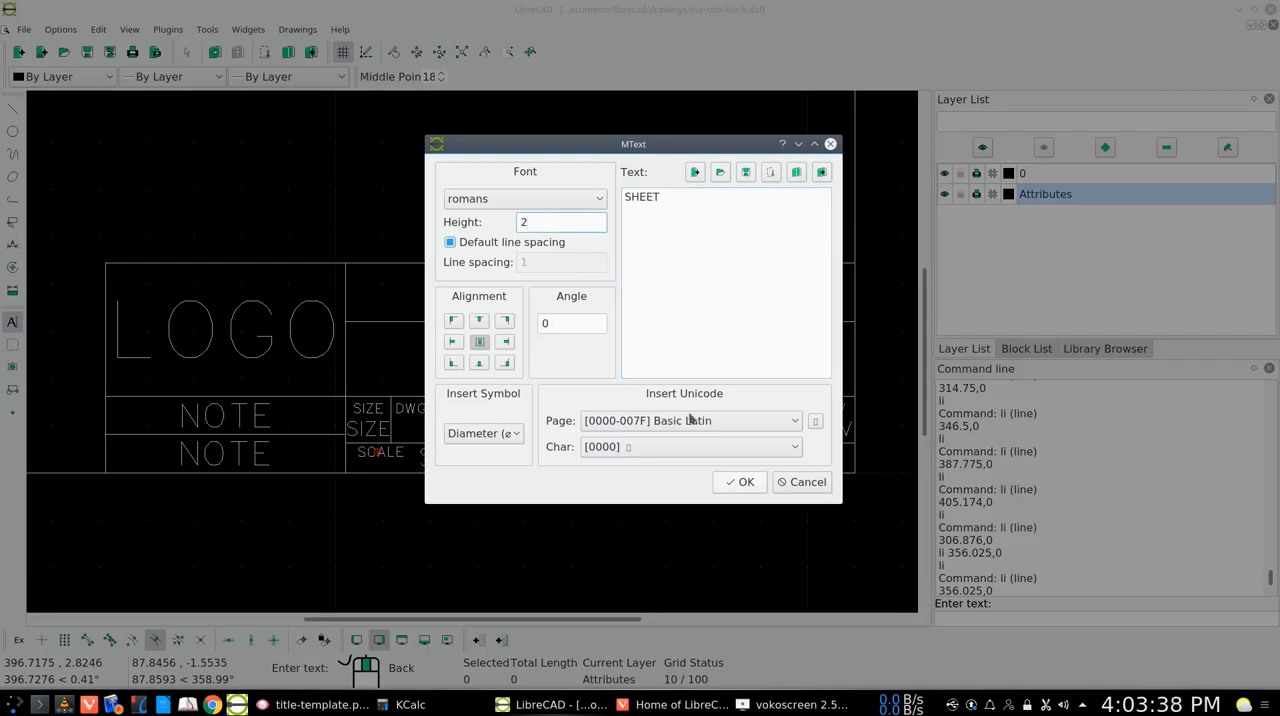
{"action": "left_click", "coordinate": [738, 482]}
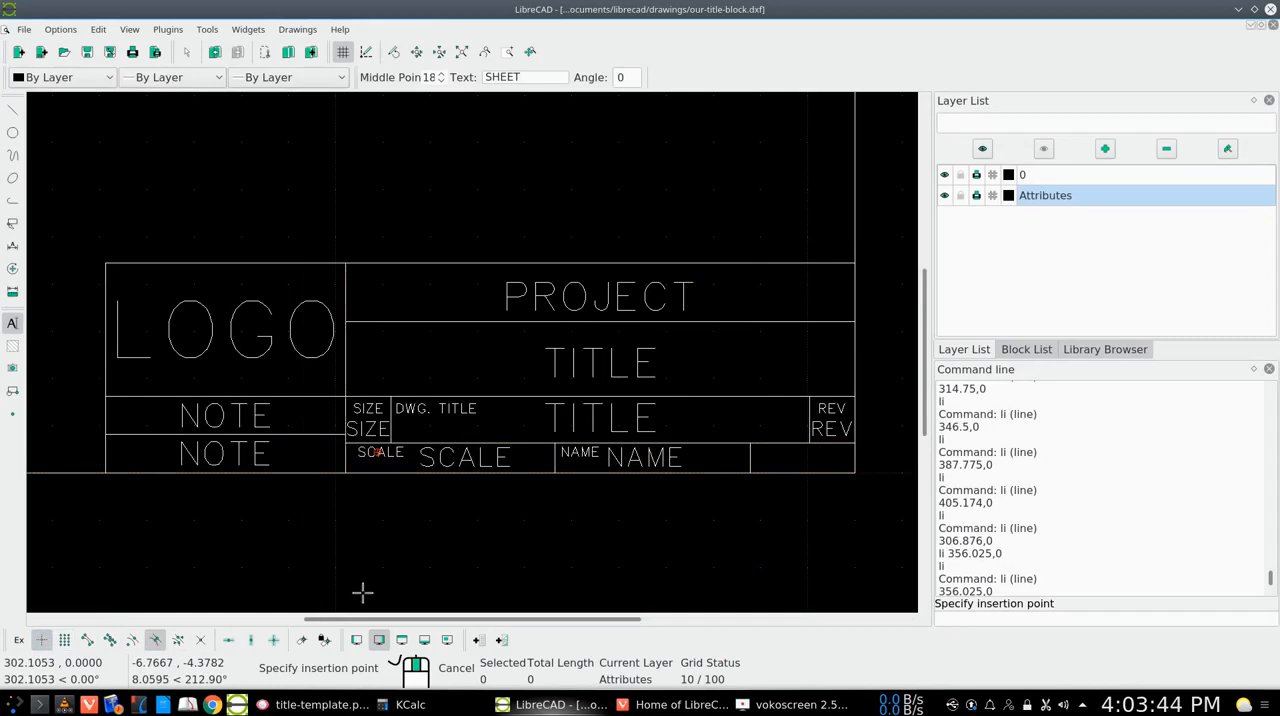
{"action": "left_click", "coordinate": [156, 641]}
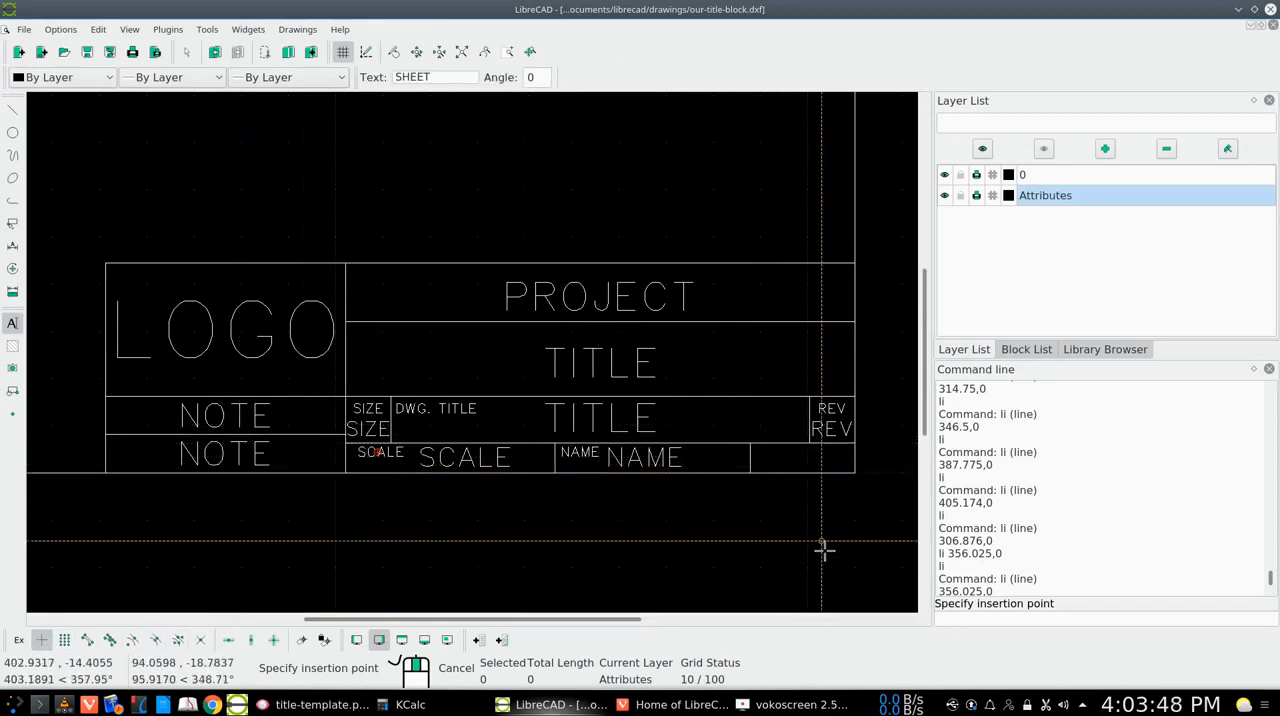
{"action": "left_click", "coordinate": [770, 454]}
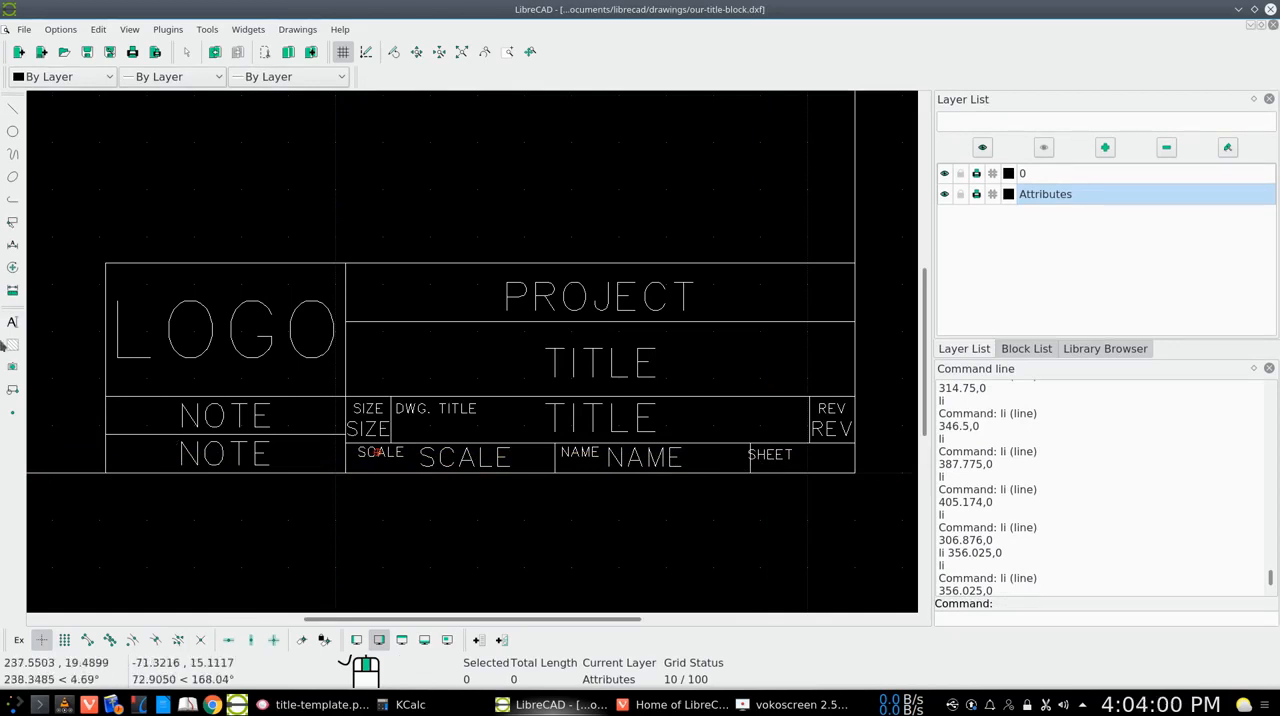
Move the SHEET label about 1.3 units right and 0.4 up, deleting the original, and clear the selection
{"action": "left_click", "coordinate": [13, 268]}
{"action": "left_click", "coordinate": [63, 266]}
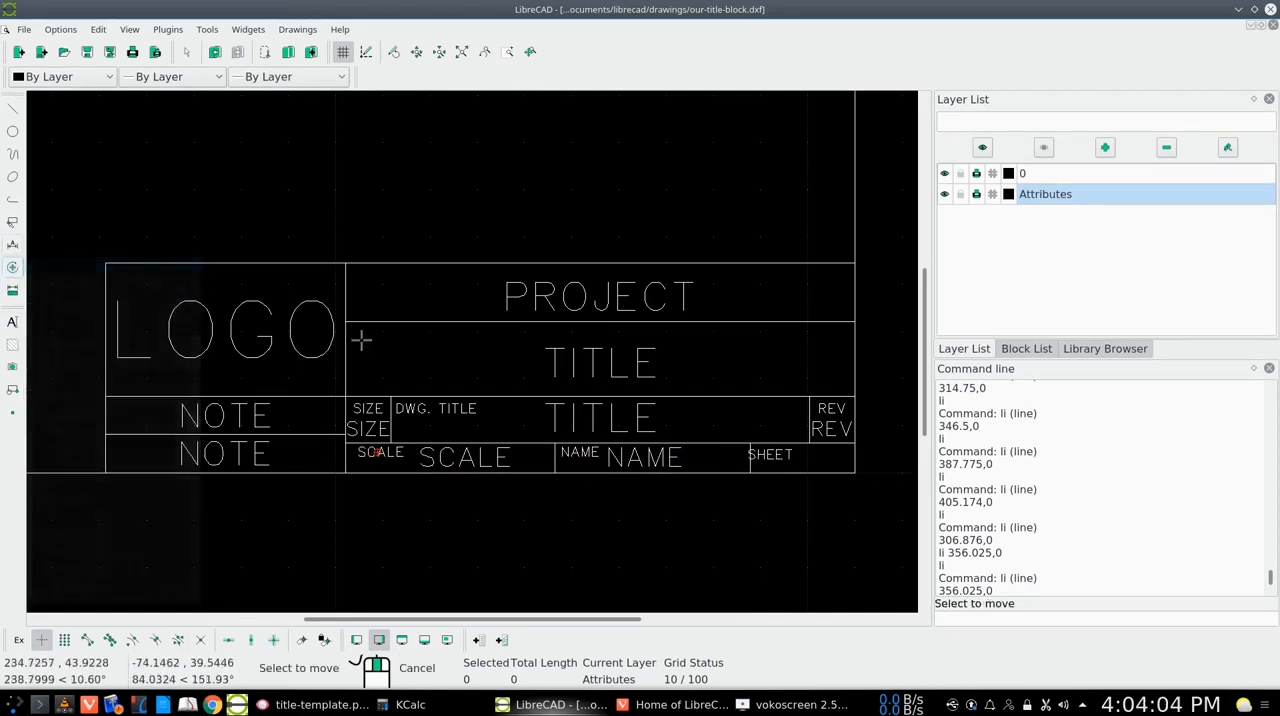
{"action": "left_click", "coordinate": [771, 455]}
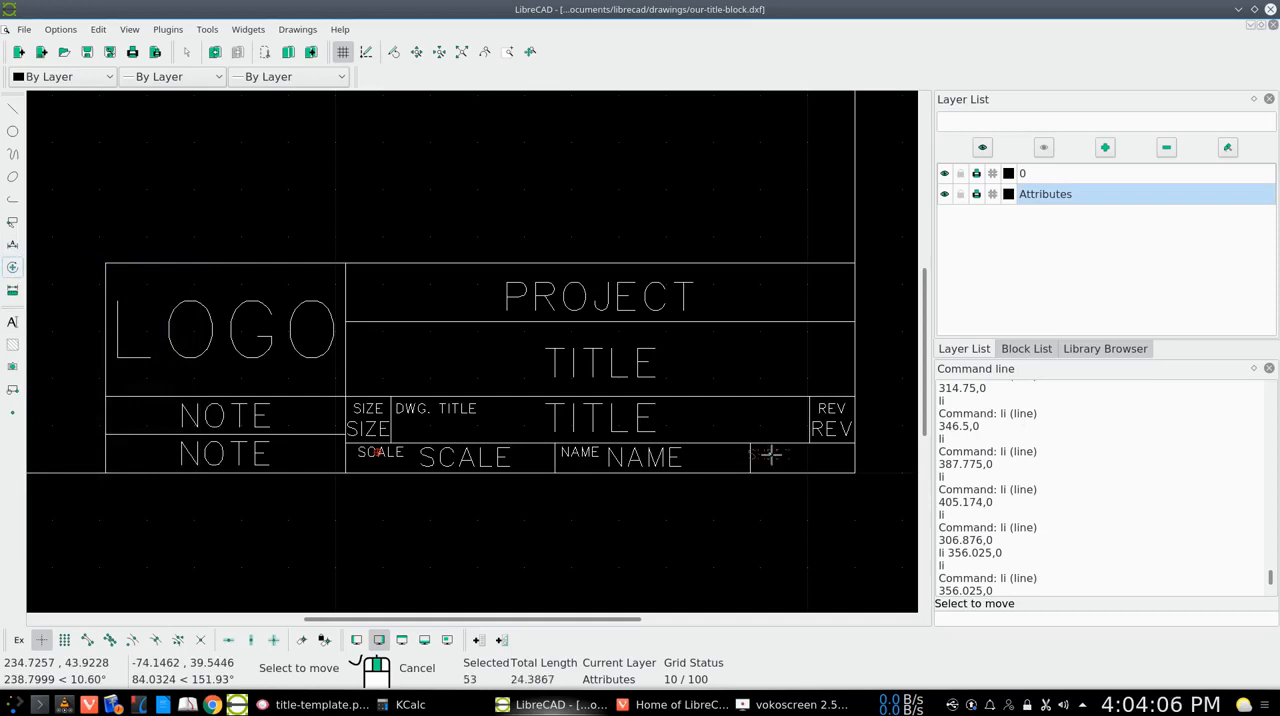
{"action": "key", "text": "Return"}
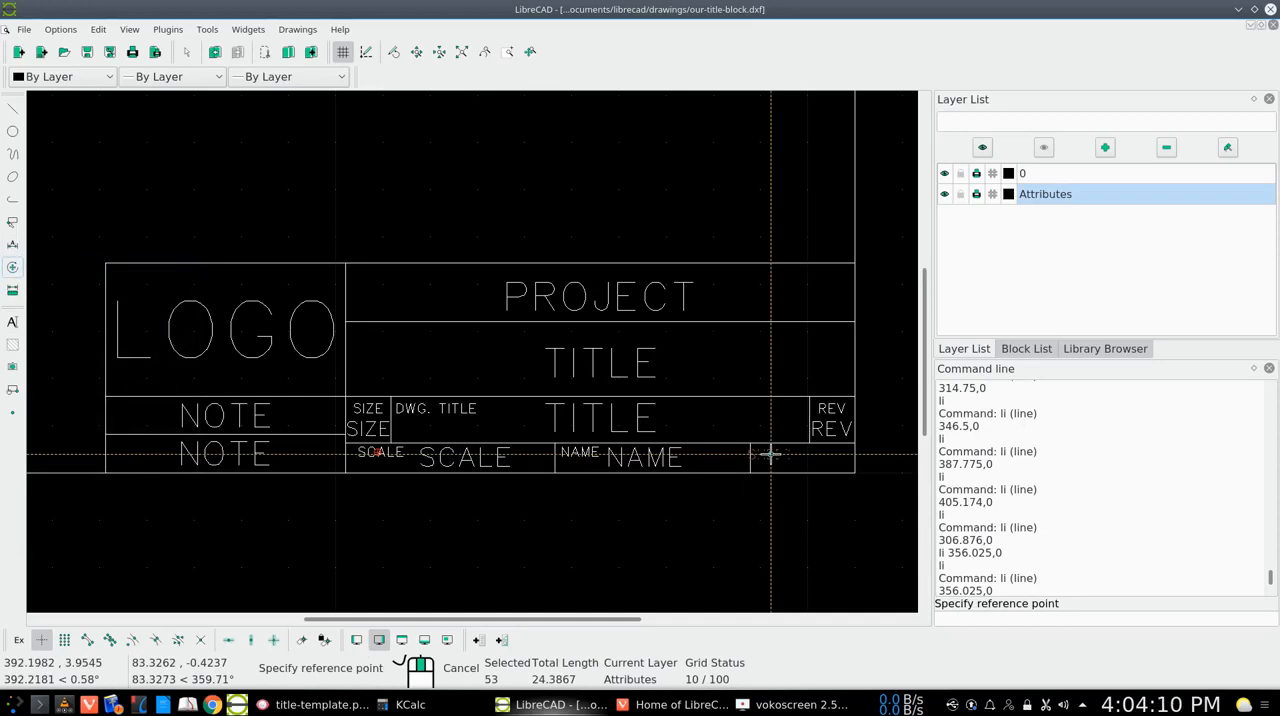
{"action": "left_click", "coordinate": [771, 455]}
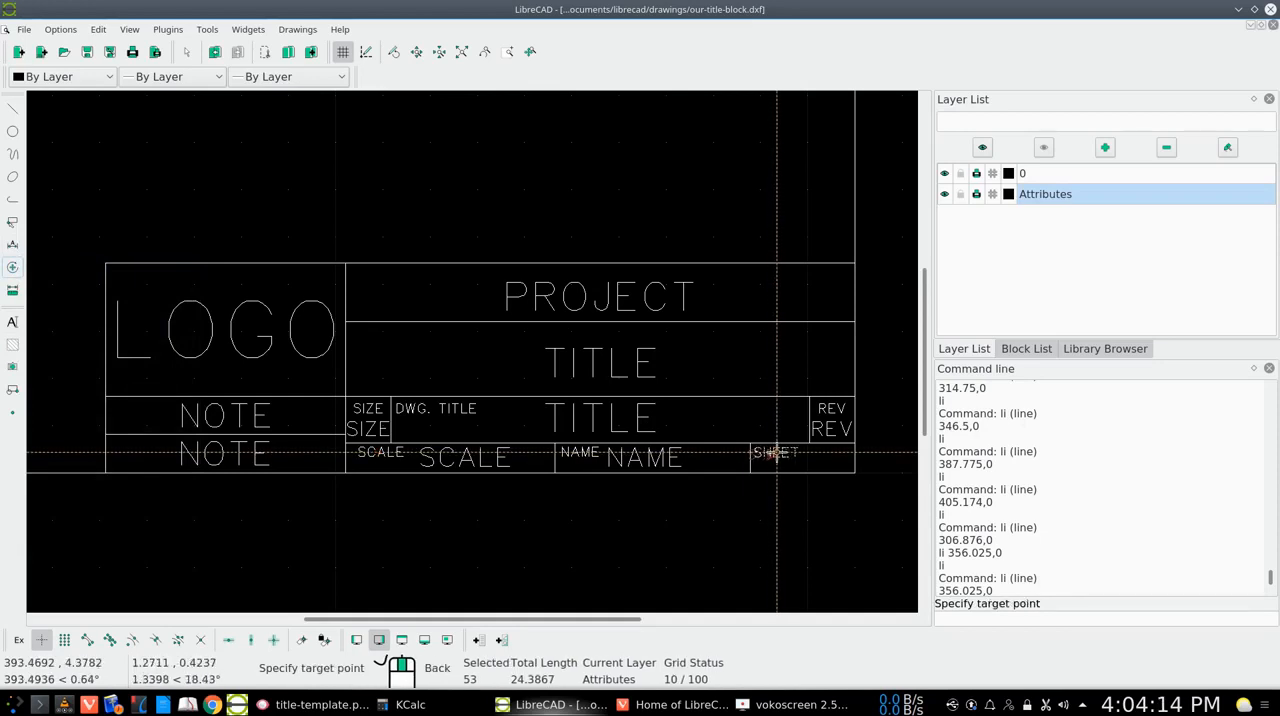
{"action": "left_click", "coordinate": [773, 453]}
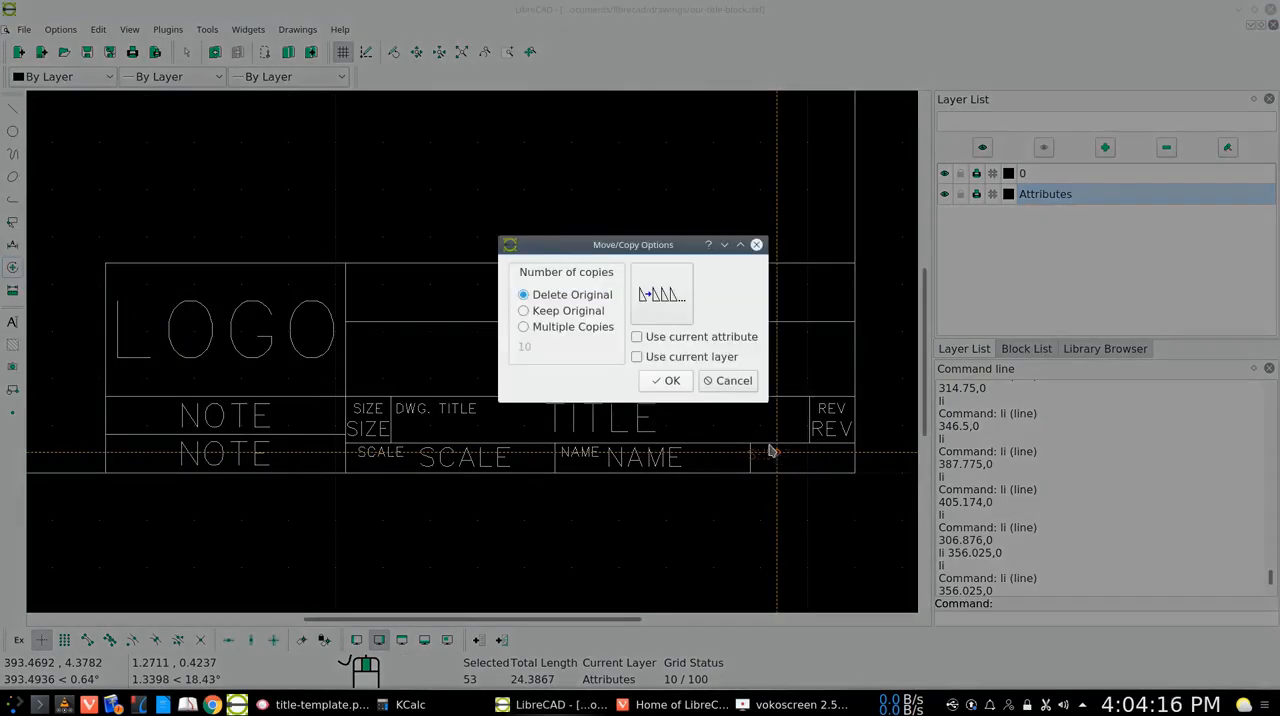
{"action": "left_click", "coordinate": [666, 380]}
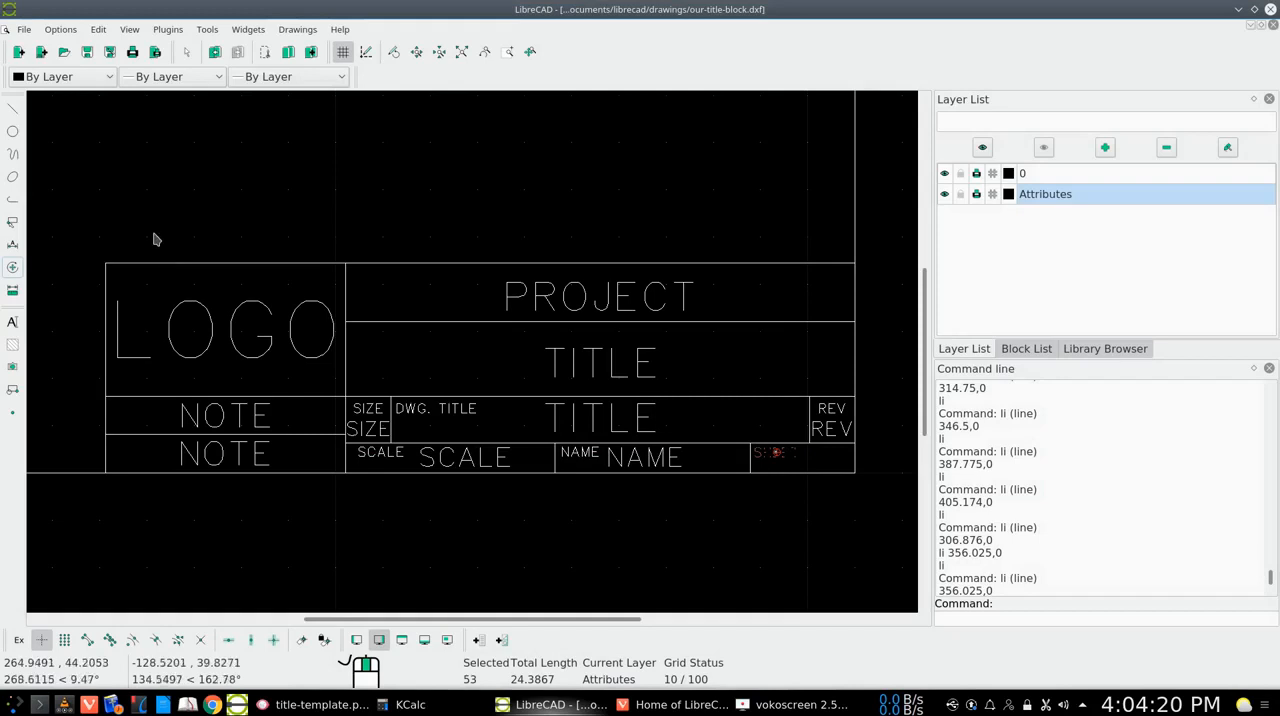
{"action": "left_click", "coordinate": [13, 222]}
{"action": "left_click", "coordinate": [80, 221]}
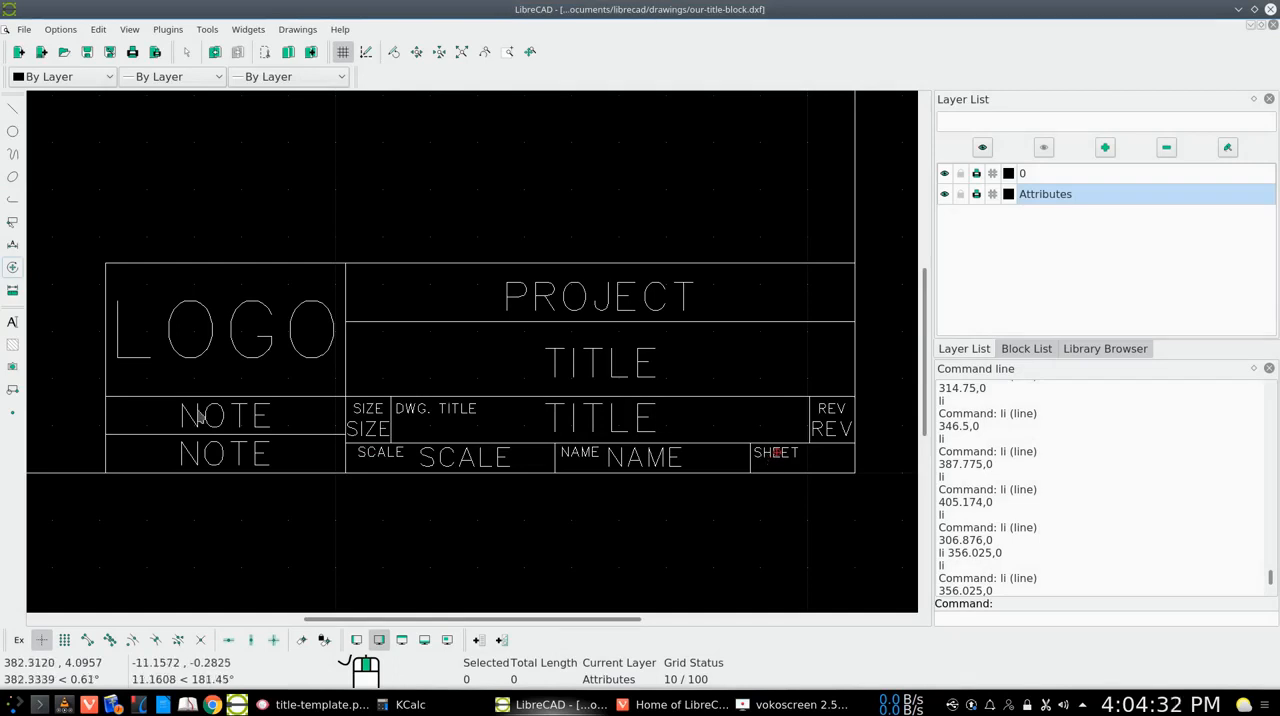
Set the SHEET label's text height to 1.5
{"action": "left_click", "coordinate": [13, 268]}
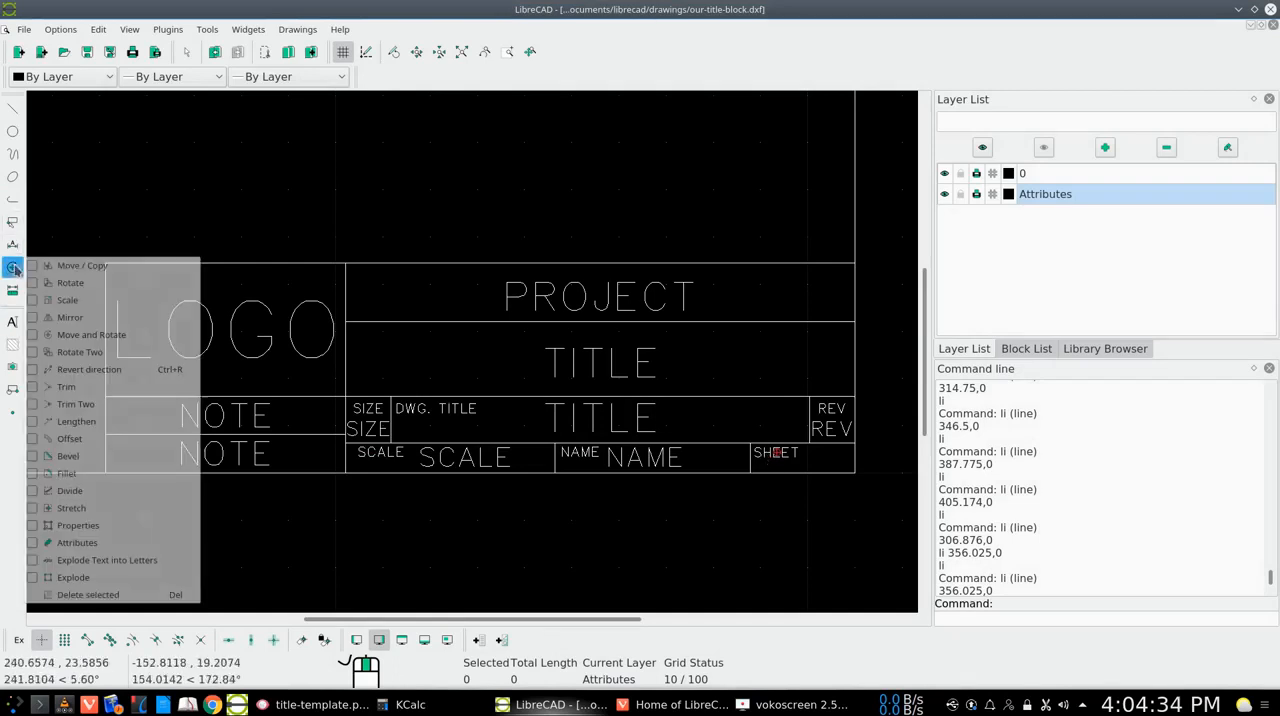
{"action": "left_click", "coordinate": [78, 525]}
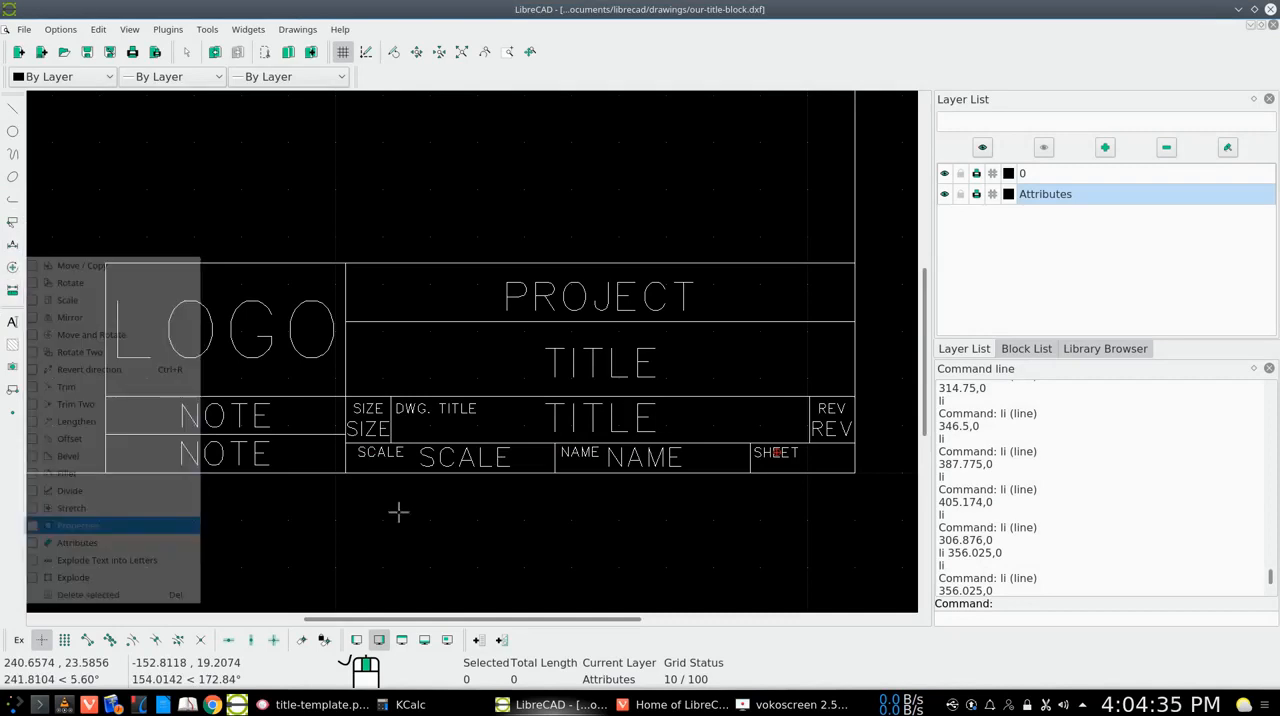
{"action": "left_click", "coordinate": [763, 454]}
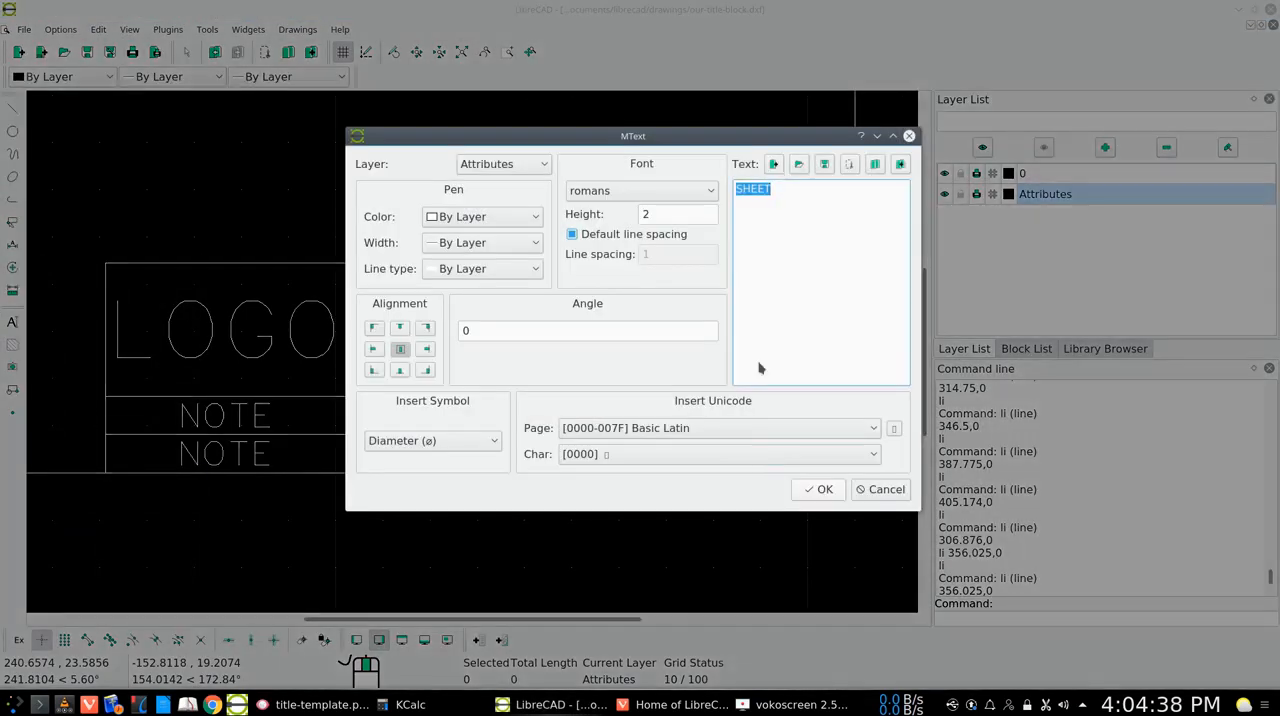
{"action": "left_click", "coordinate": [647, 214]}
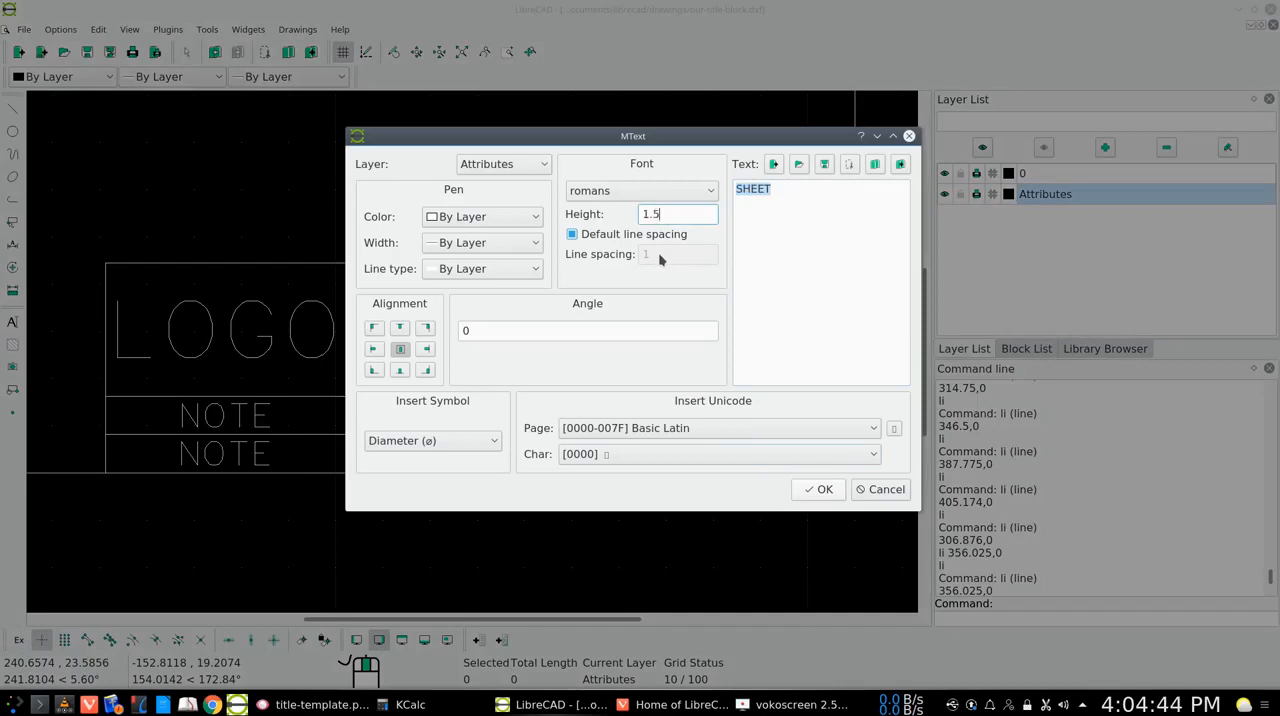
{"action": "left_click", "coordinate": [818, 489]}
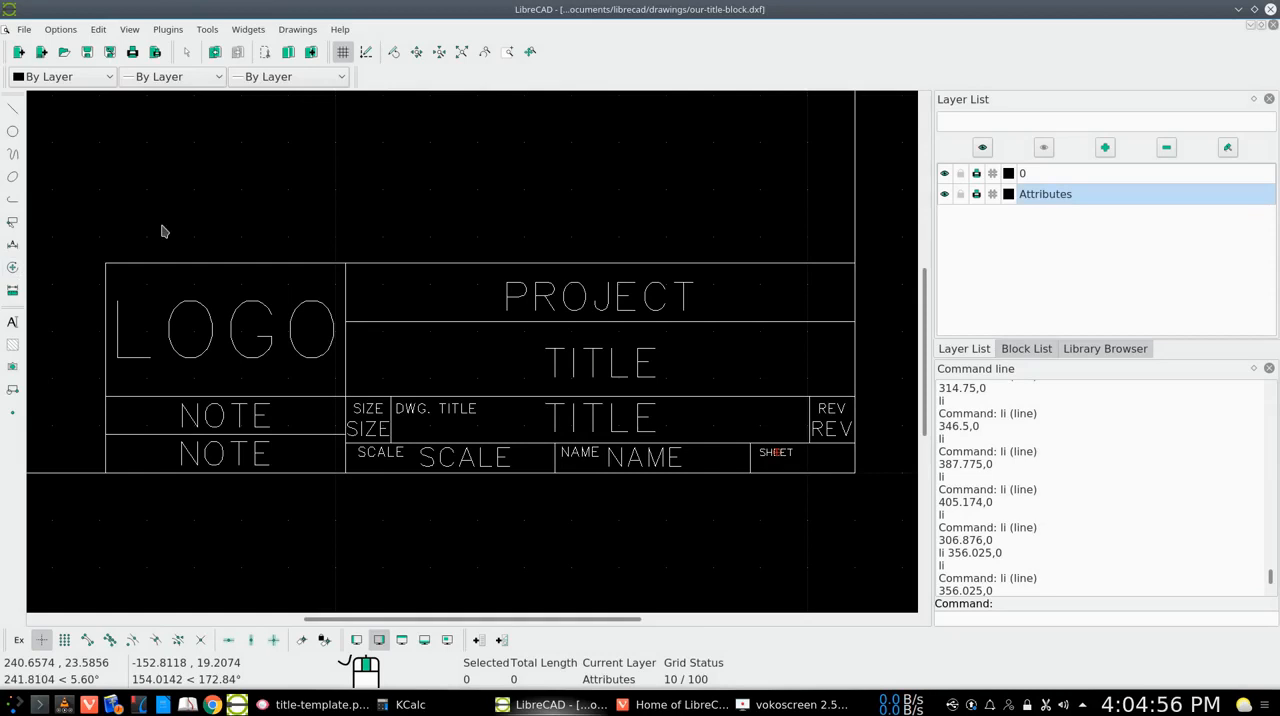
Move the small SHEET label about 0.8 units left and 0.1 up, deleting the original, and clear the selection
{"action": "left_click", "coordinate": [13, 271]}
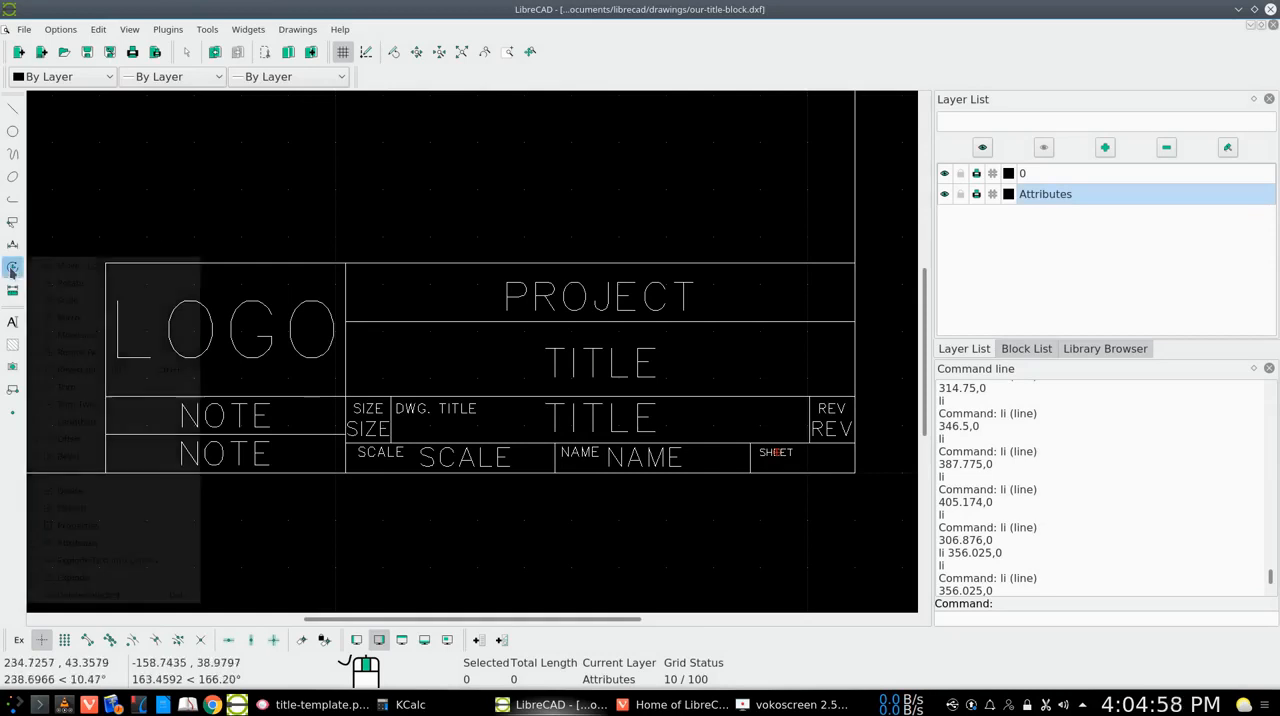
{"action": "left_click", "coordinate": [60, 272]}
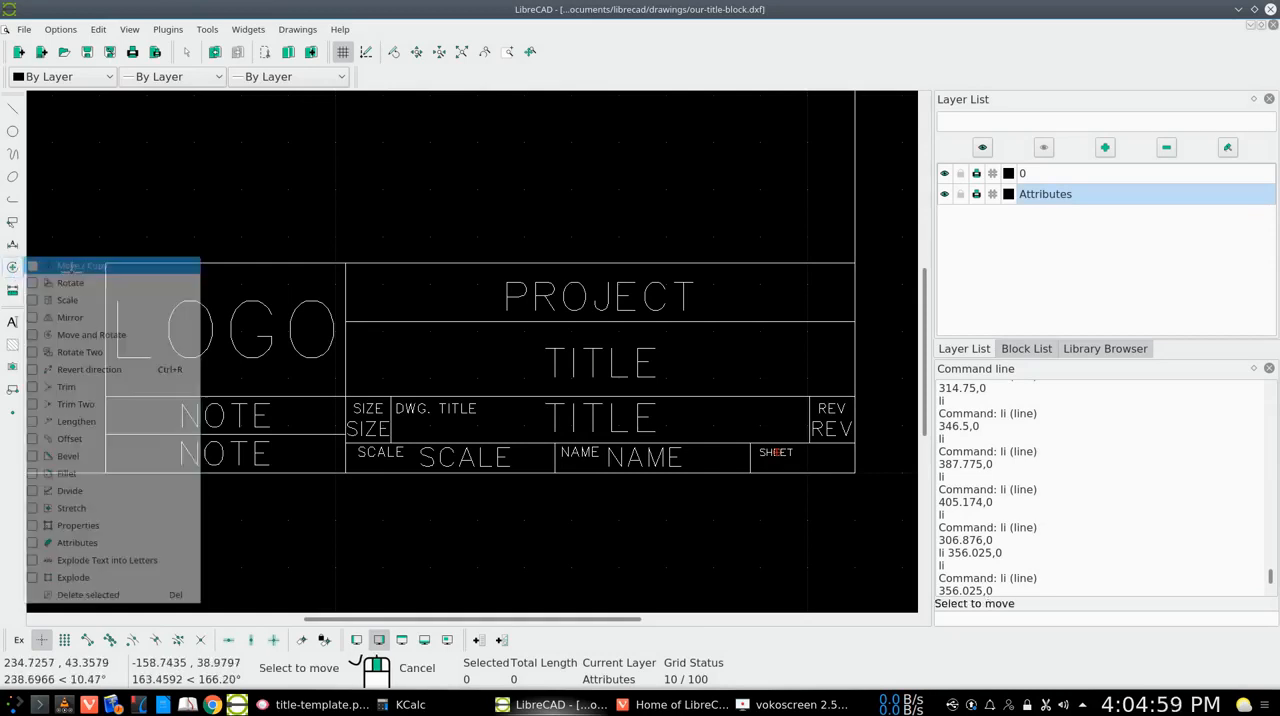
{"action": "left_click", "coordinate": [769, 453]}
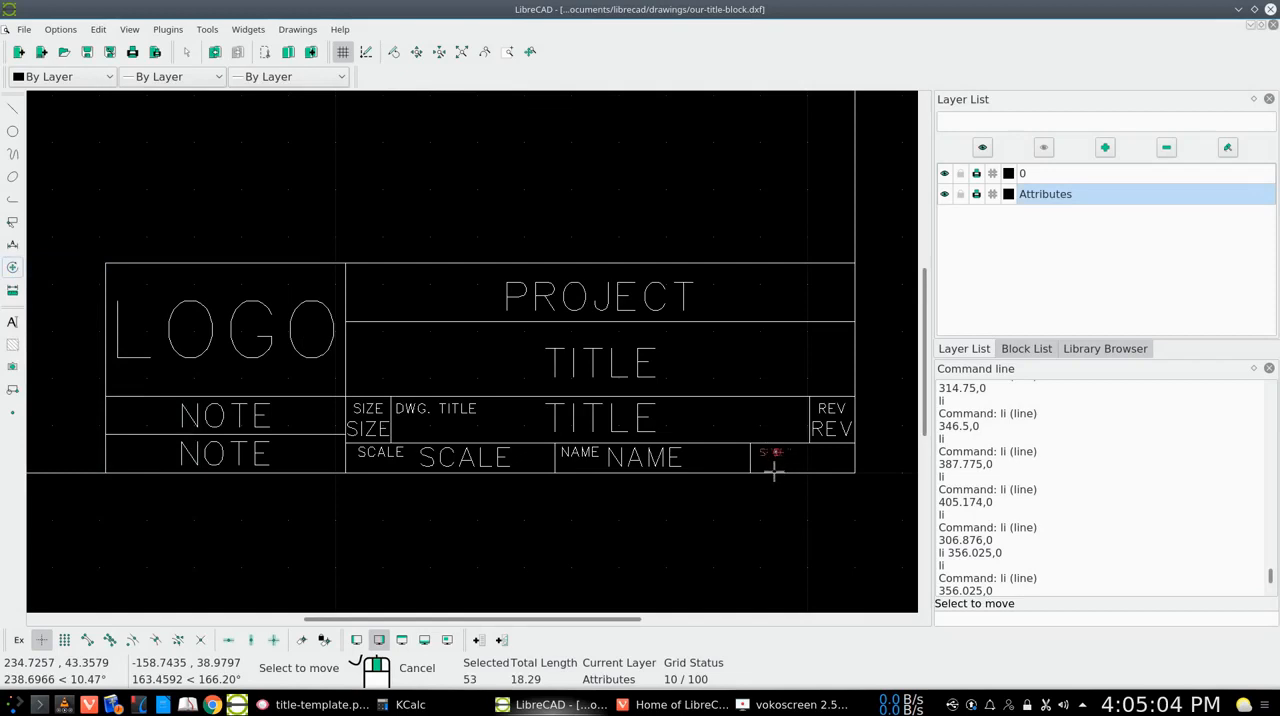
{"action": "key", "text": "Return"}
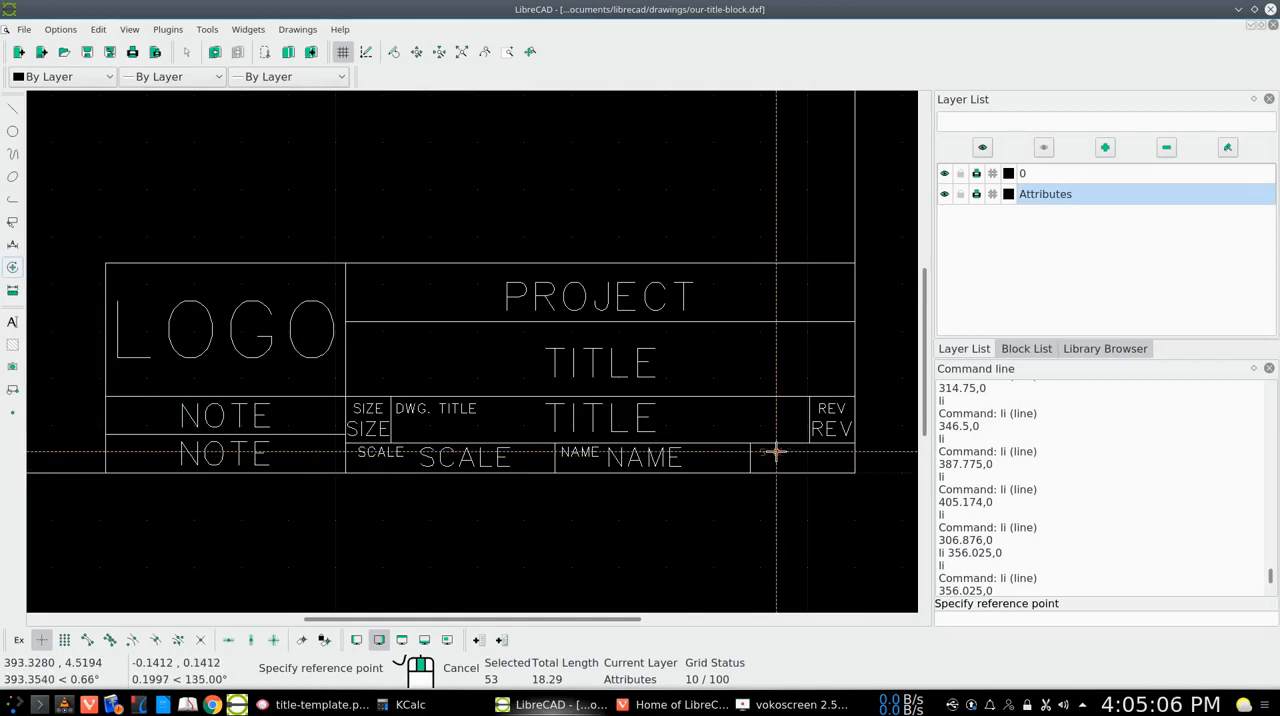
{"action": "left_click", "coordinate": [776, 453]}
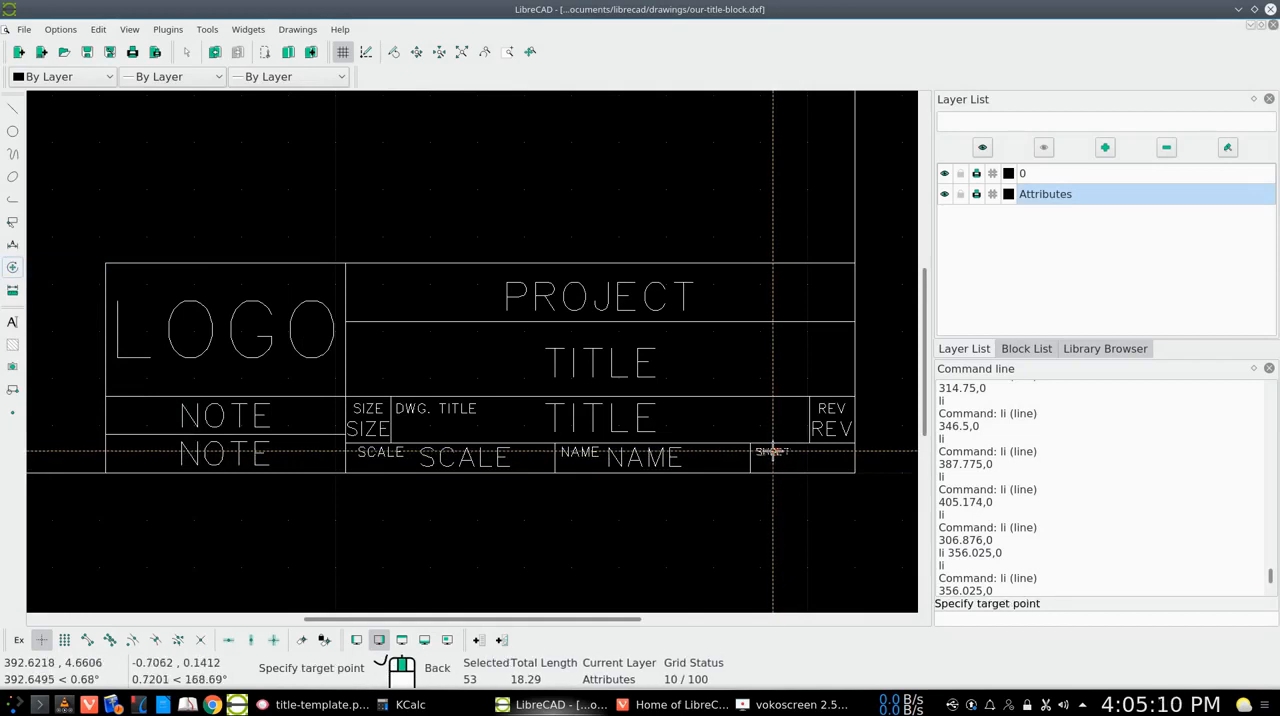
{"action": "left_click", "coordinate": [772, 452]}
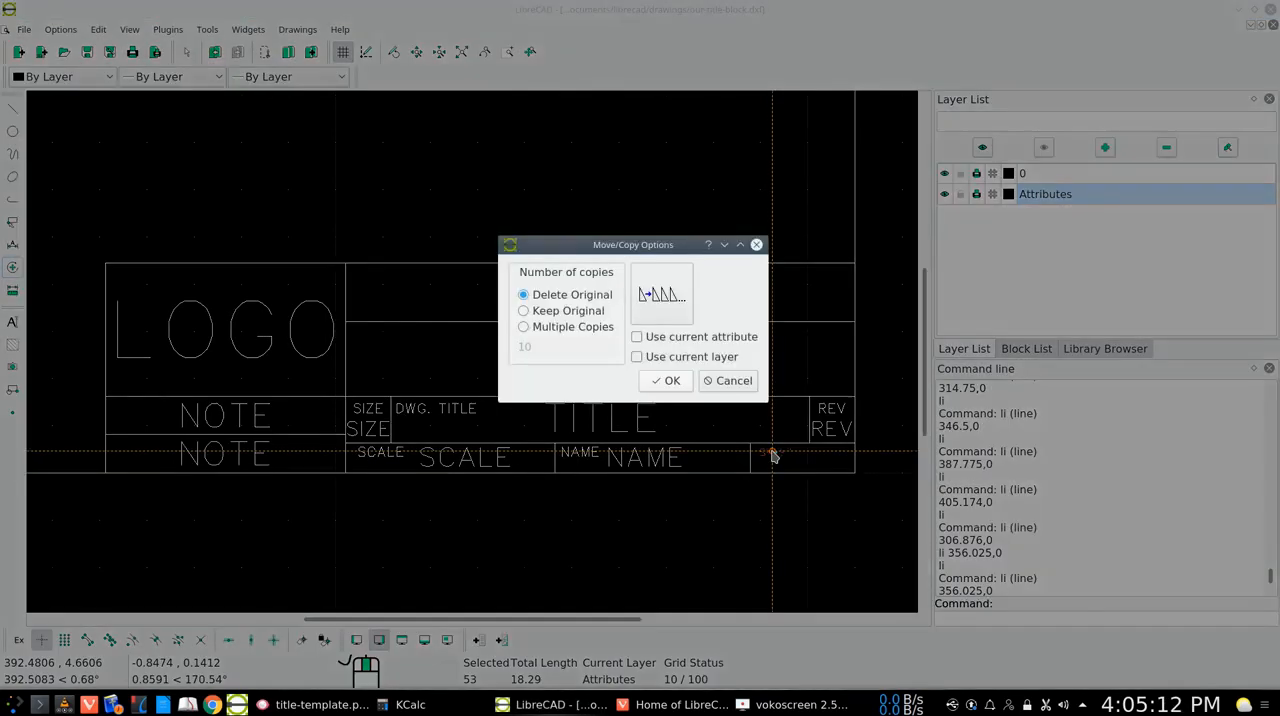
{"action": "left_click", "coordinate": [666, 381]}
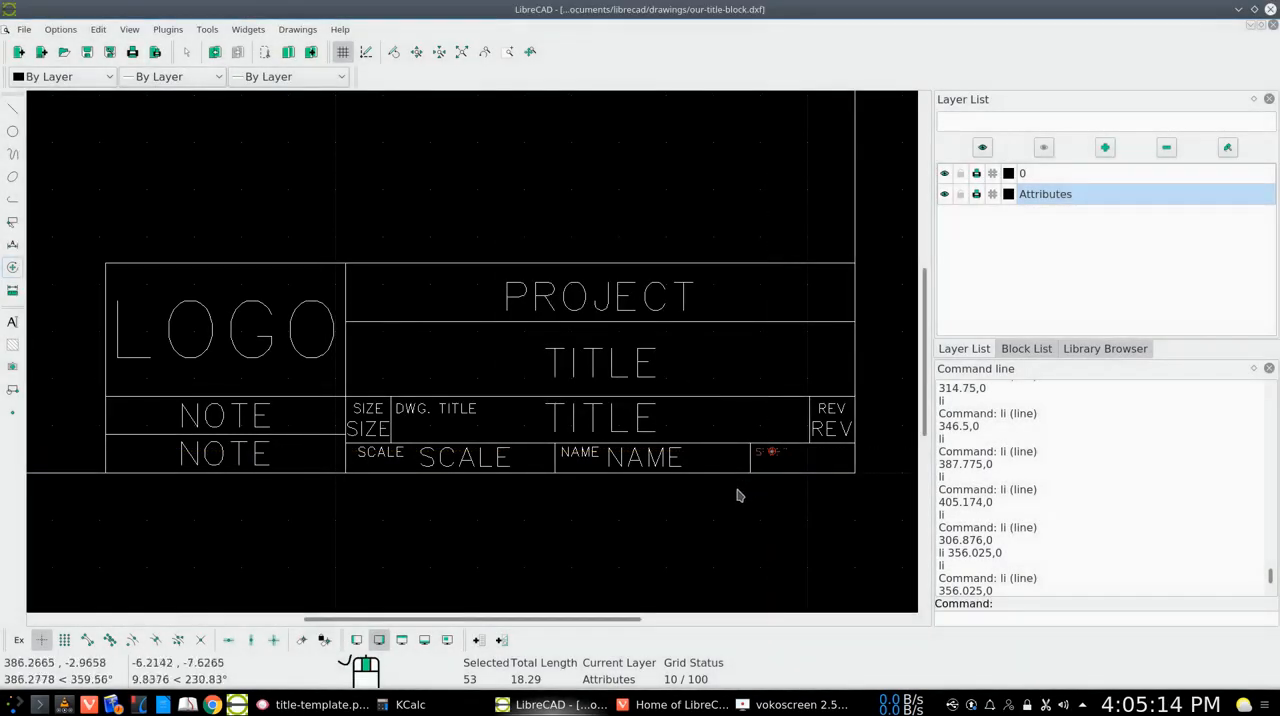
{"action": "left_click", "coordinate": [12, 221]}
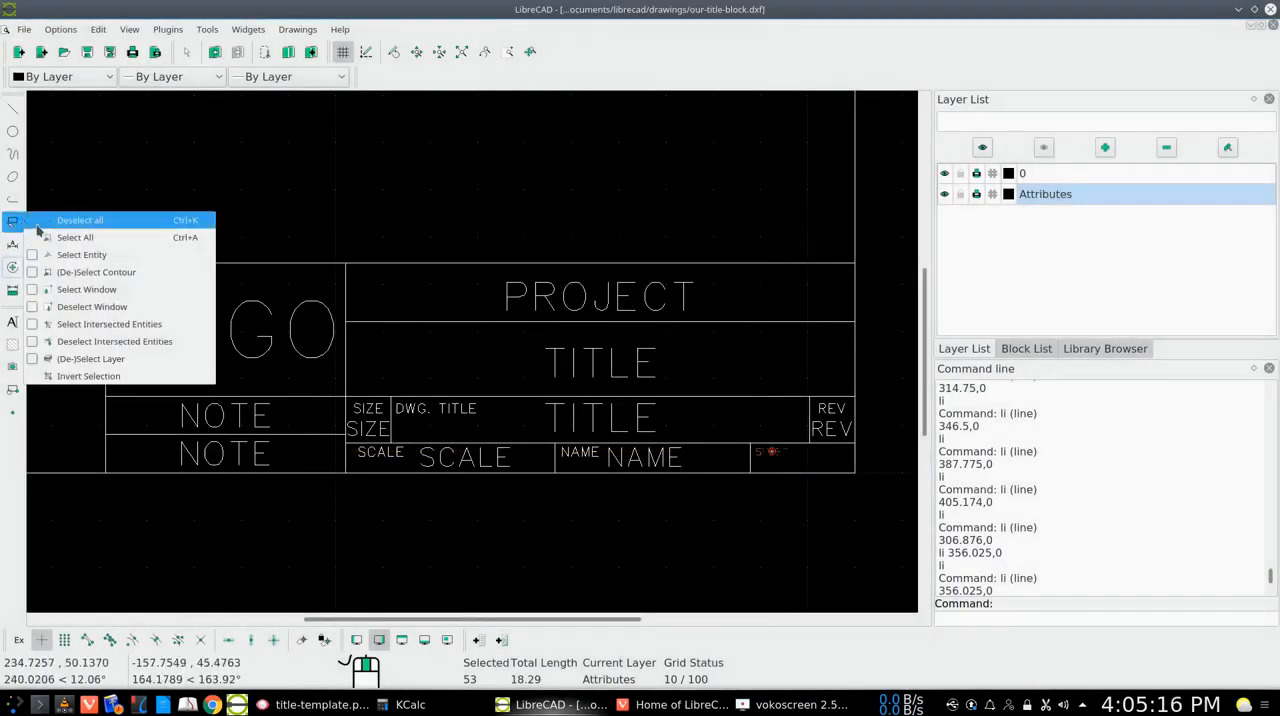
{"action": "left_click", "coordinate": [76, 221]}
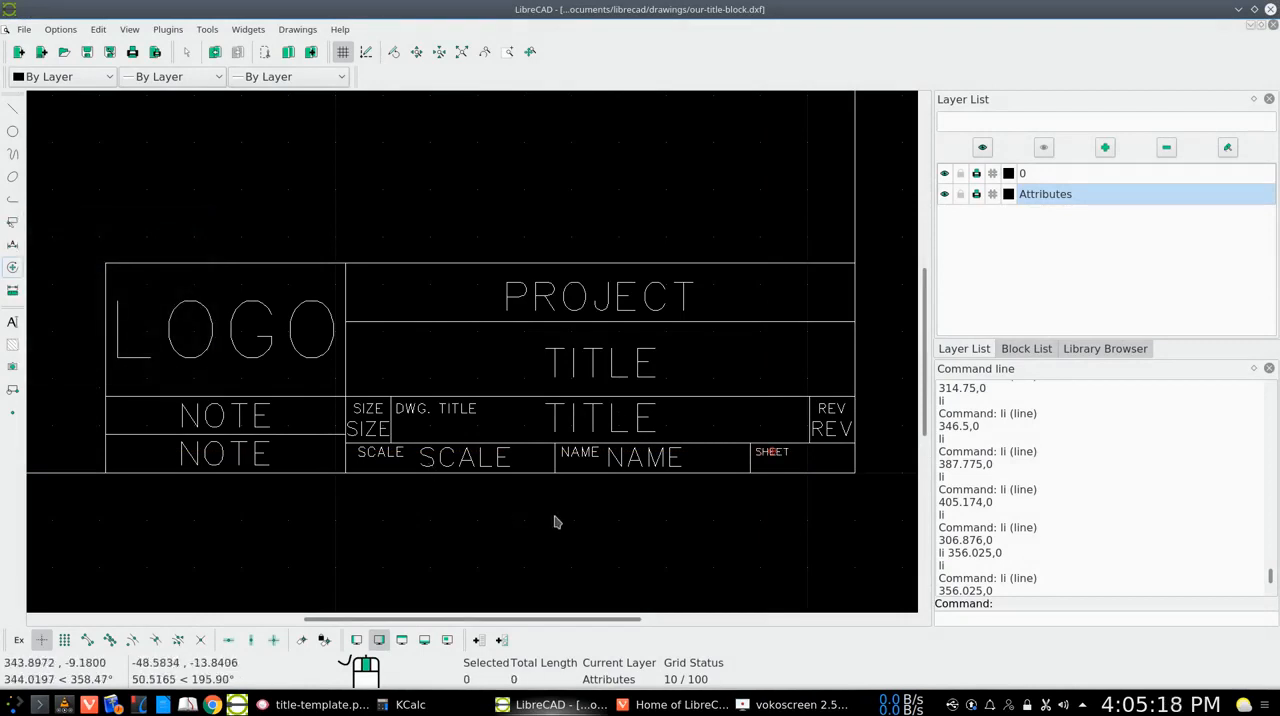
Place a second SHEET text at height 4 freely in the same cell, just below and right of the small SHEET label
{"action": "right_click", "coordinate": [801, 462]}
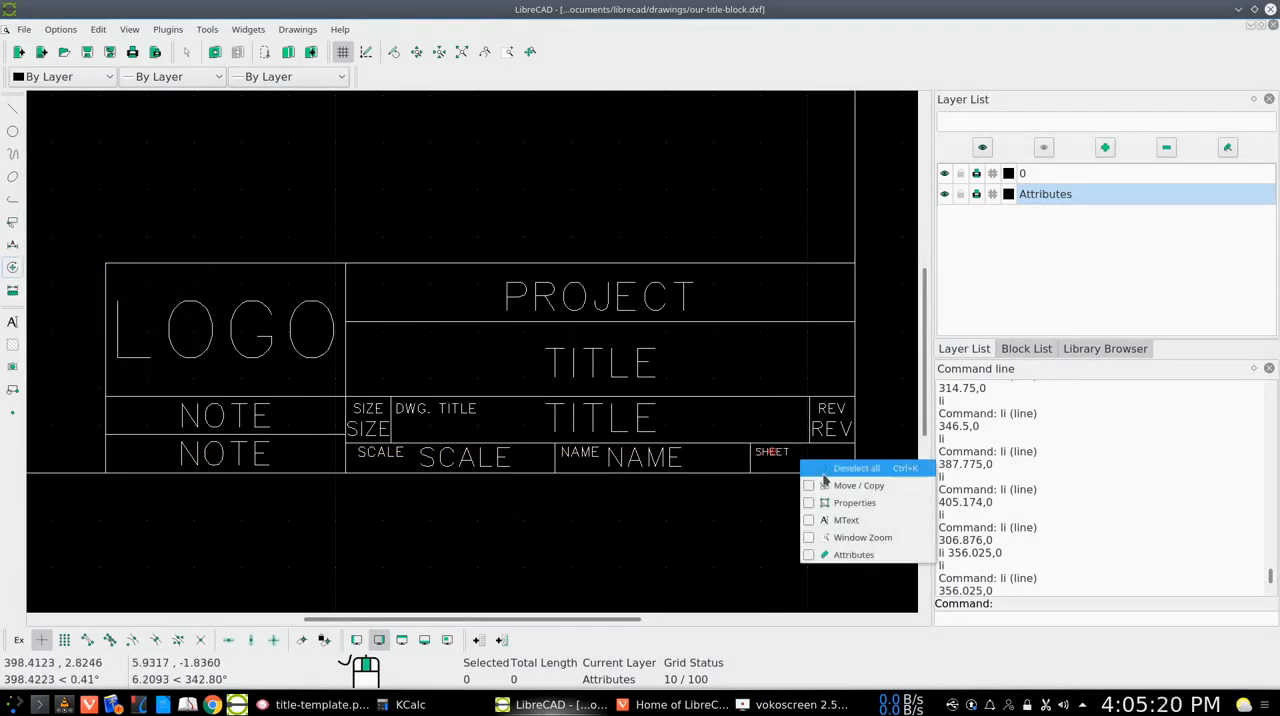
{"action": "left_click", "coordinate": [840, 520]}
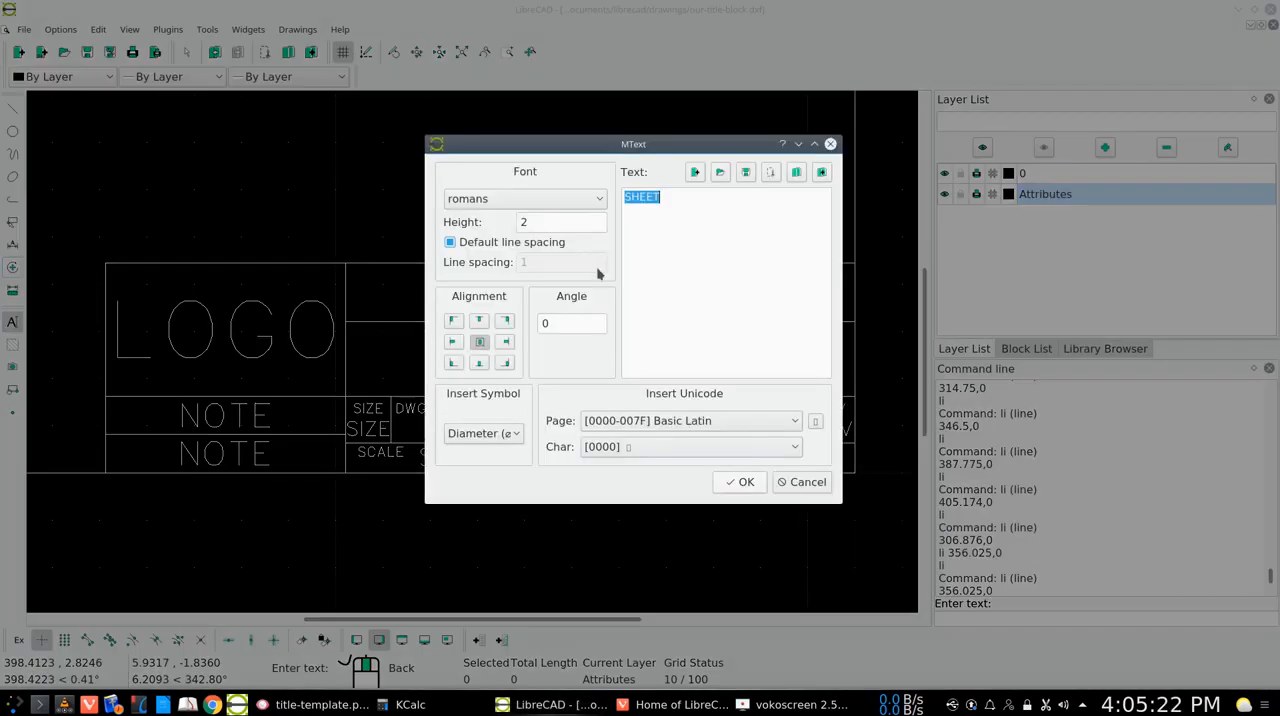
{"action": "left_click", "coordinate": [523, 218]}
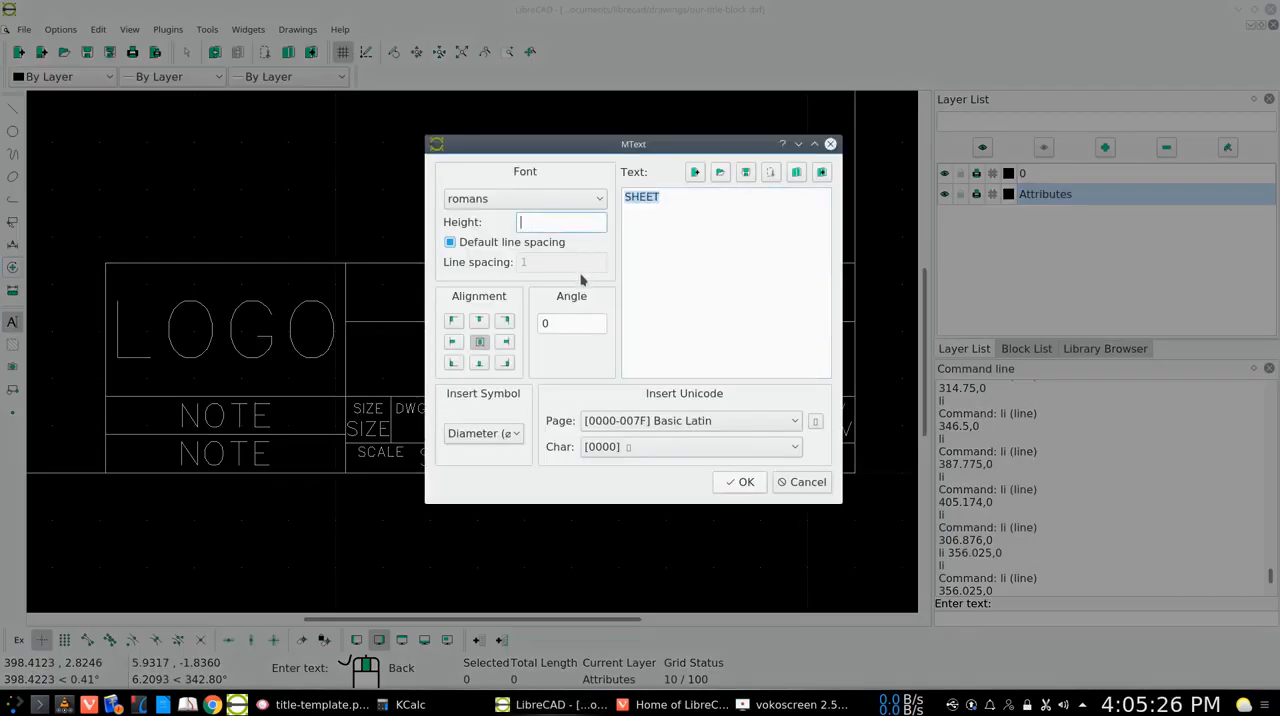
{"action": "left_click", "coordinate": [740, 483]}
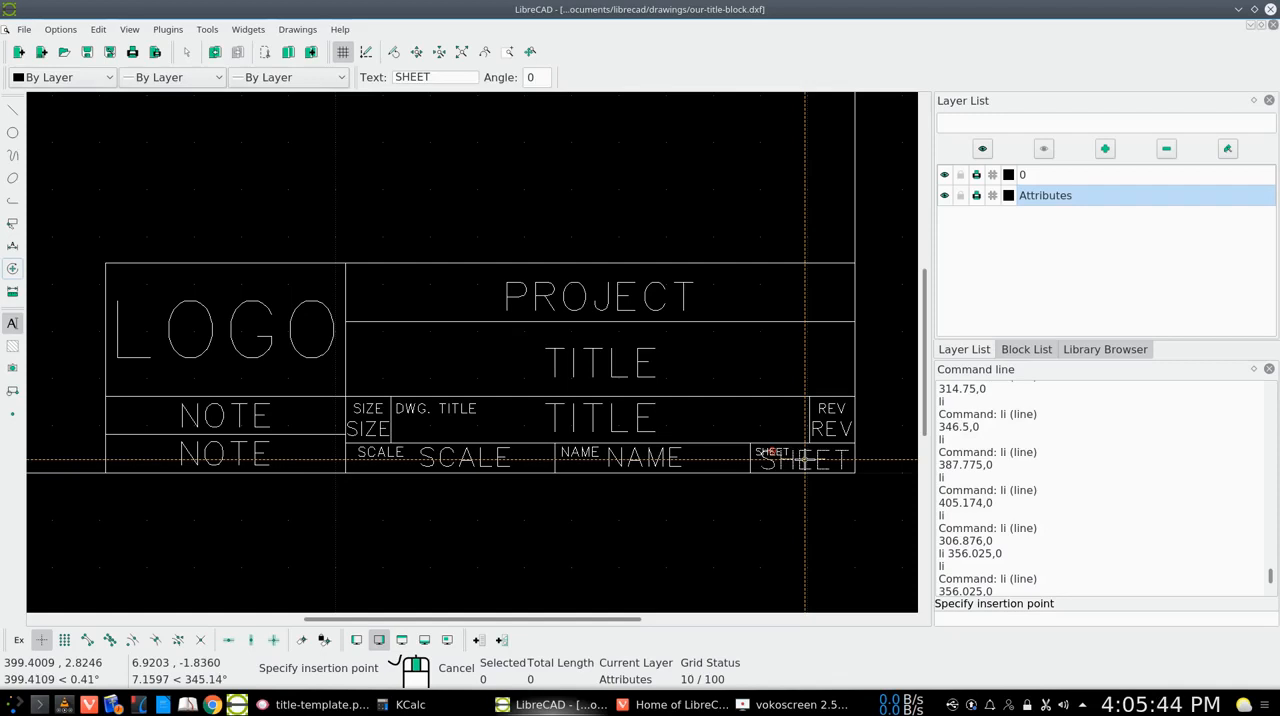
{"action": "left_click", "coordinate": [805, 459]}
{"action": "right_click", "coordinate": [805, 459]}
Set the large SHEET text's height to 3
{"action": "left_click", "coordinate": [12, 267]}
{"action": "left_click", "coordinate": [92, 533]}
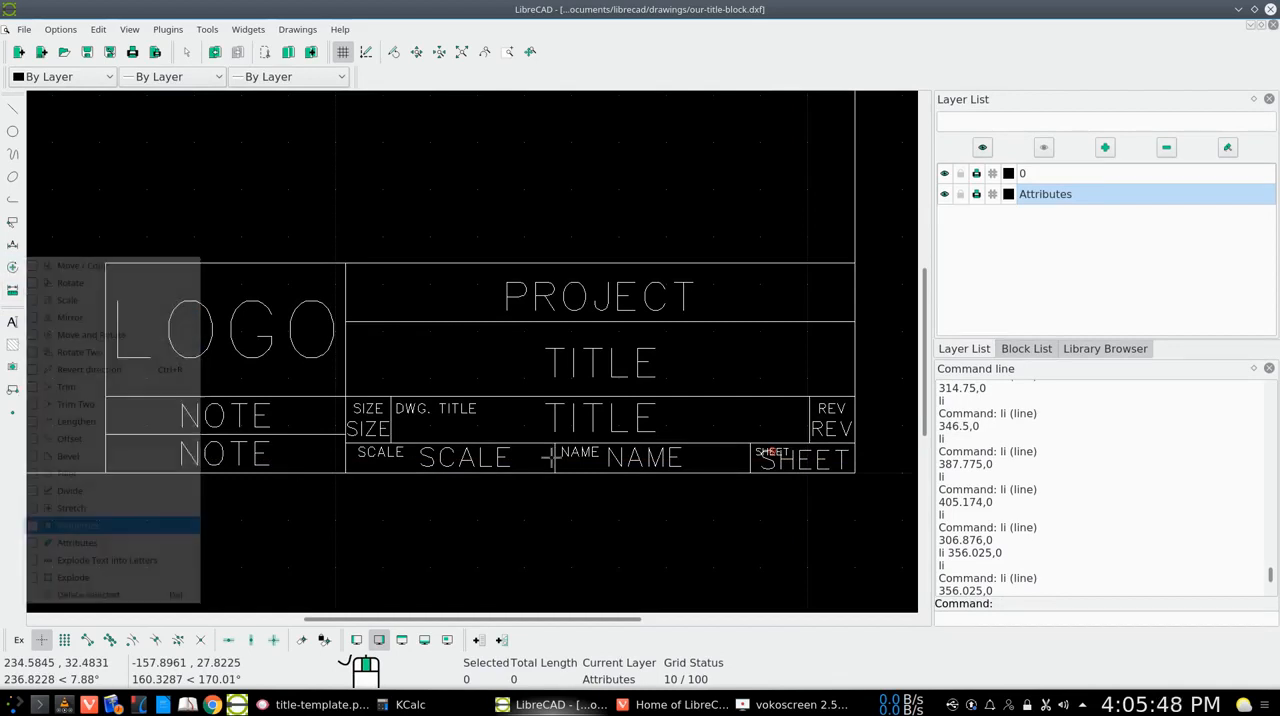
{"action": "left_click", "coordinate": [765, 465]}
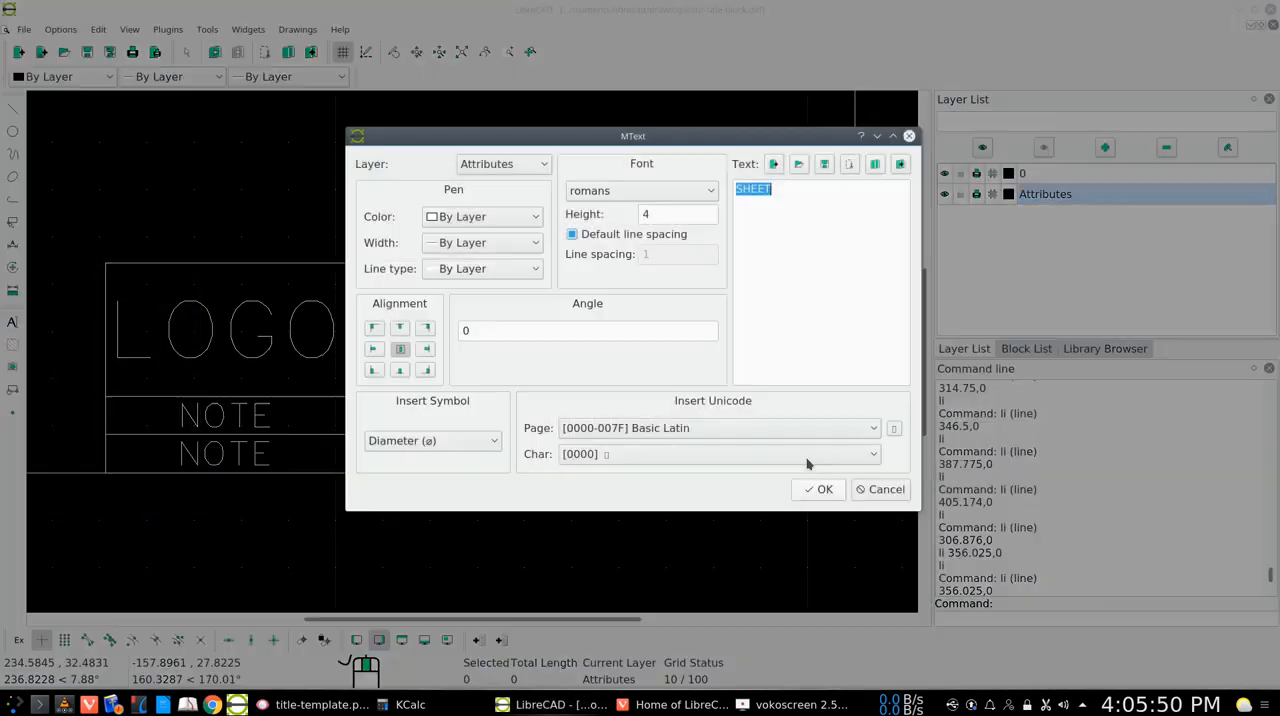
{"action": "left_click", "coordinate": [647, 214]}
{"action": "type", "text": "3"}
{"action": "left_click", "coordinate": [822, 489]}
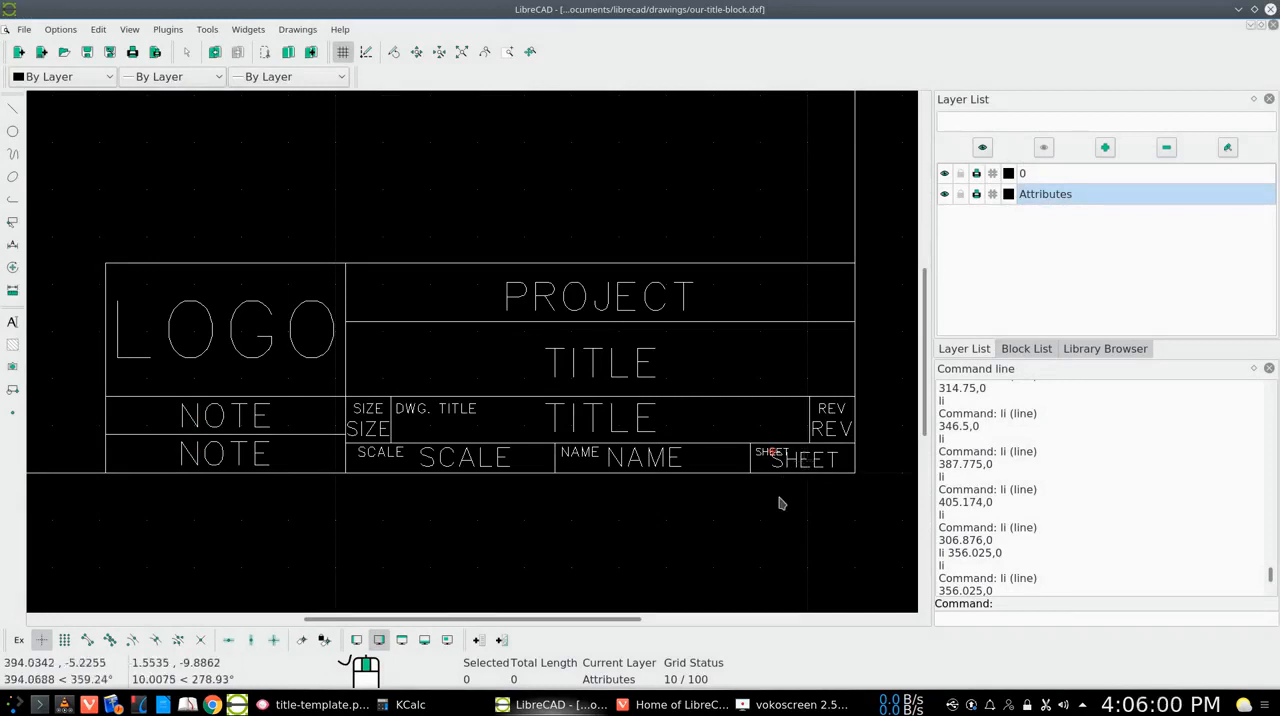
Move the large SHEET text about 3.2 units right and 0.6 down, deleting the original, and clear the selection
{"action": "left_click", "coordinate": [12, 247]}
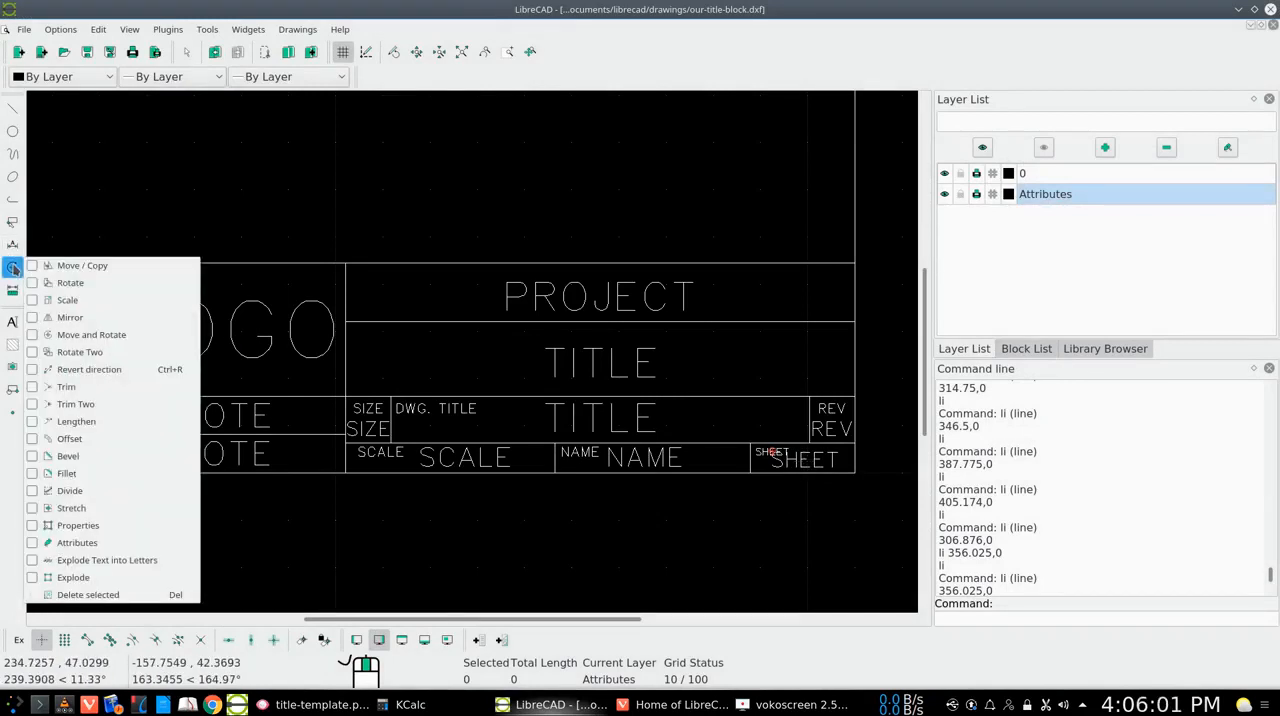
{"action": "left_click", "coordinate": [66, 268]}
{"action": "left_click", "coordinate": [798, 458]}
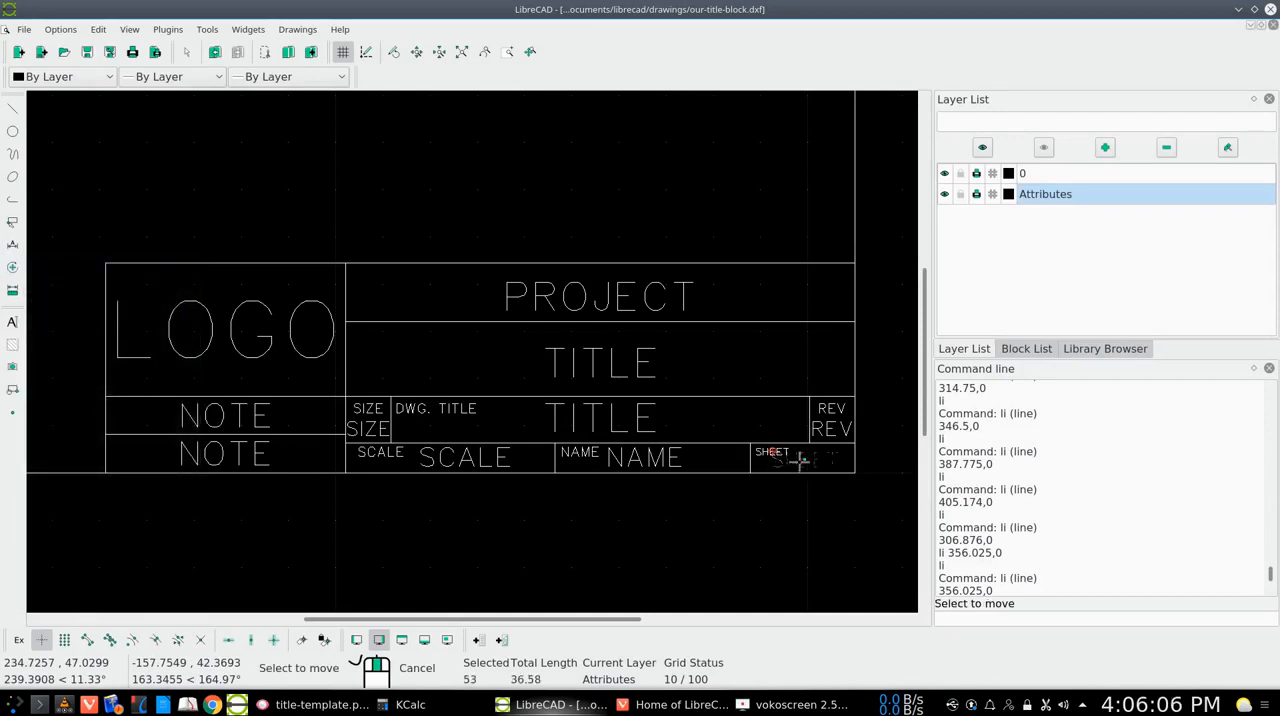
{"action": "key", "text": "Return"}
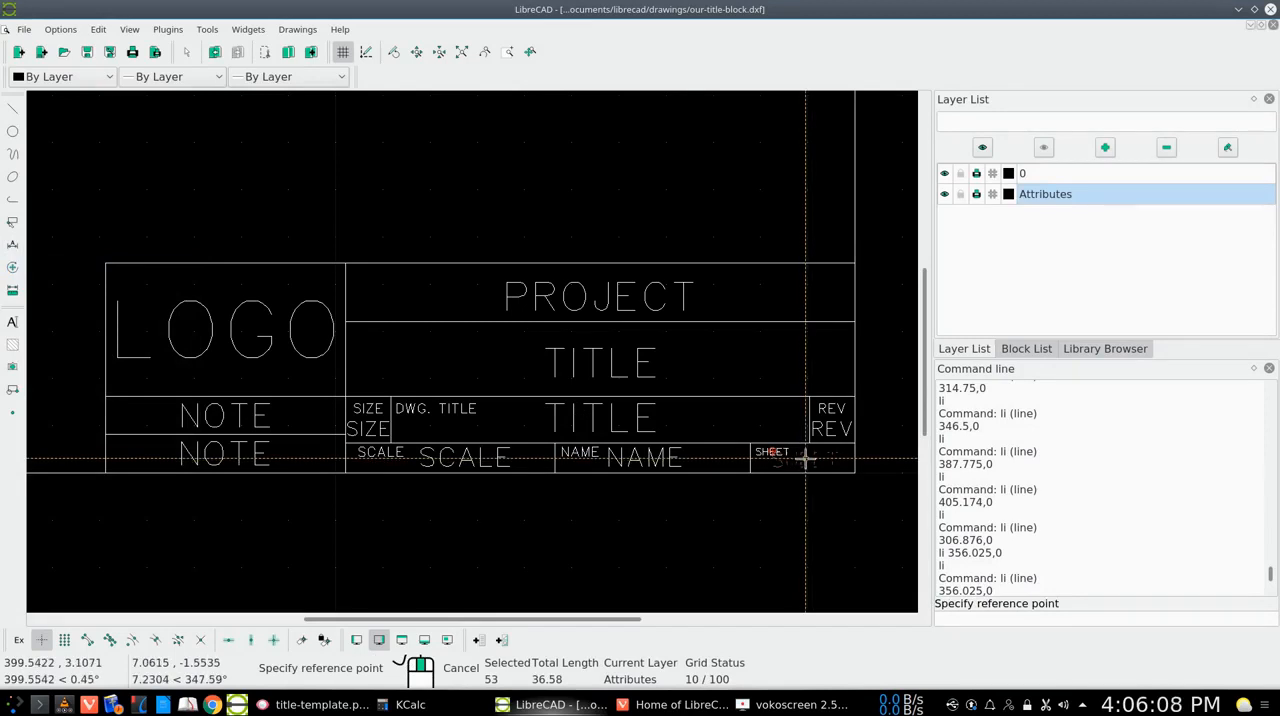
{"action": "left_click", "coordinate": [806, 458]}
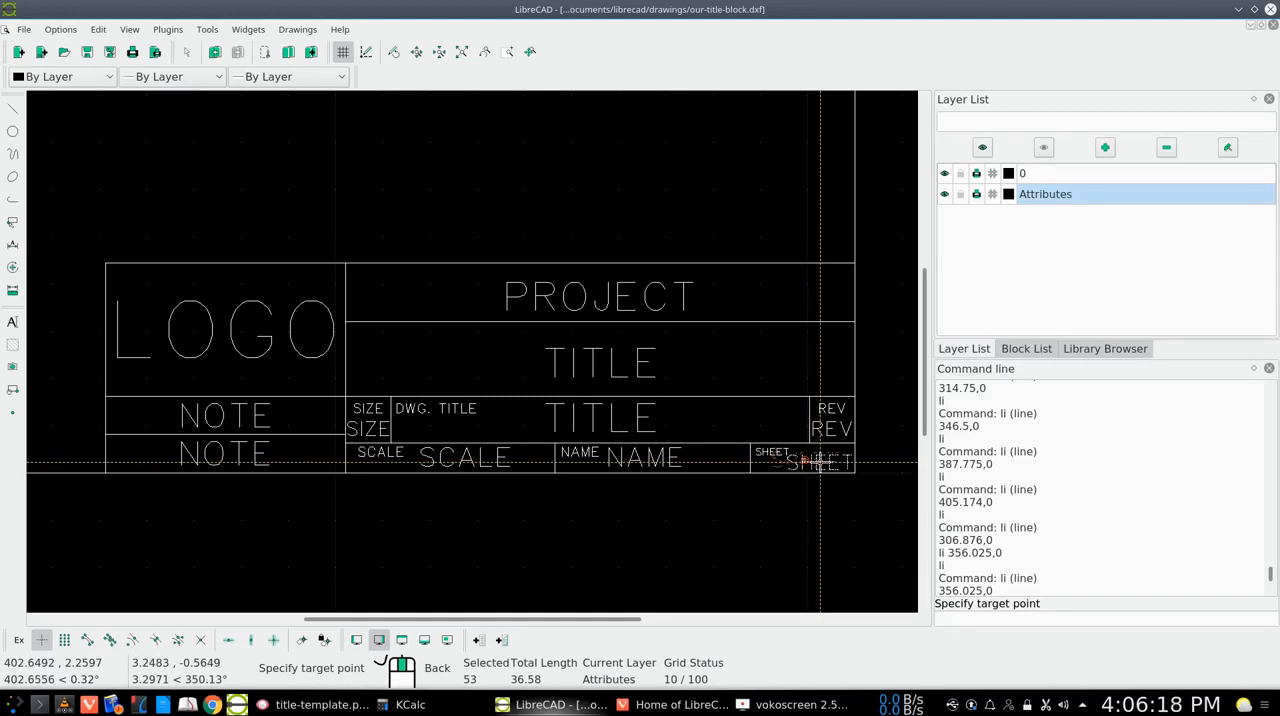
{"action": "left_click", "coordinate": [820, 462]}
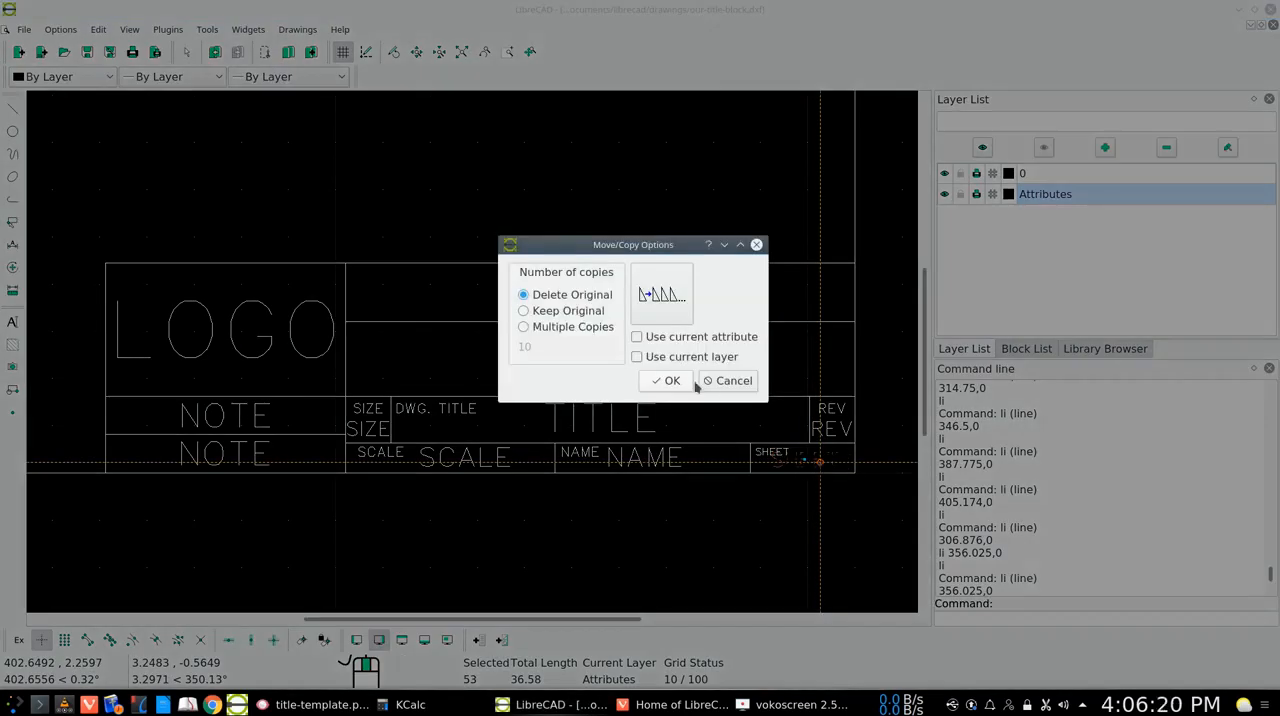
{"action": "left_click", "coordinate": [670, 381]}
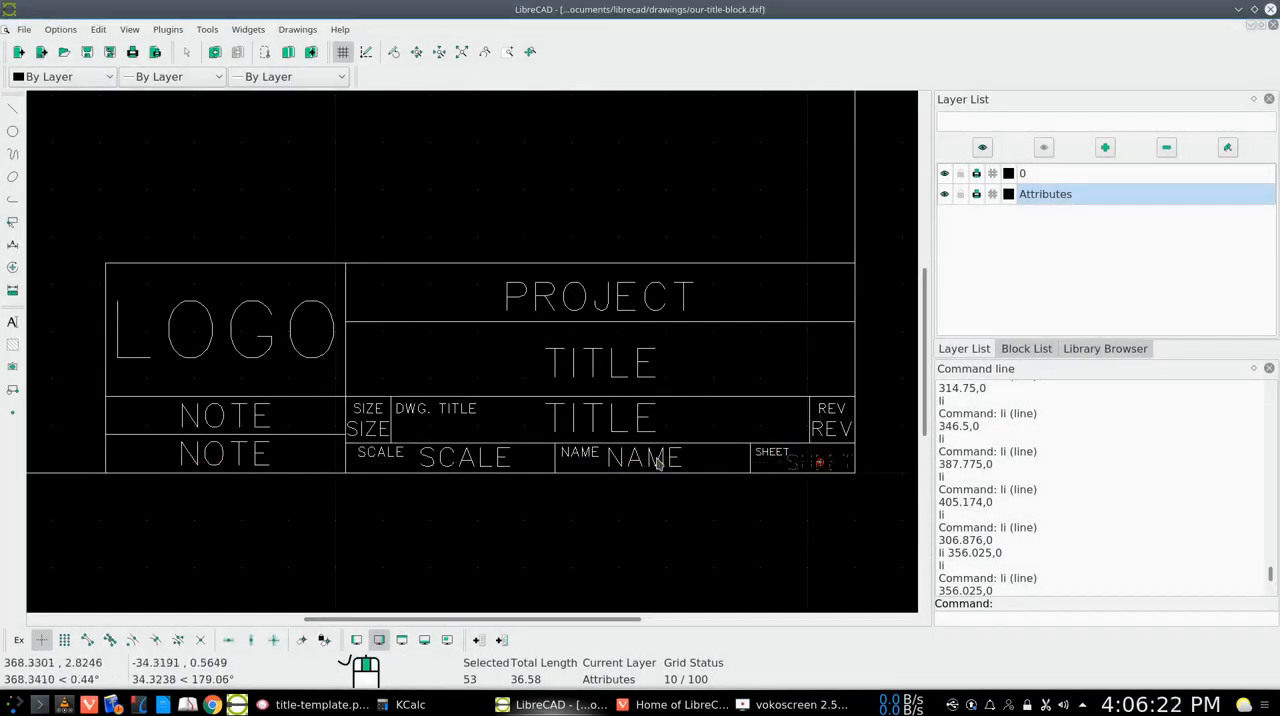
{"action": "left_click", "coordinate": [12, 222]}
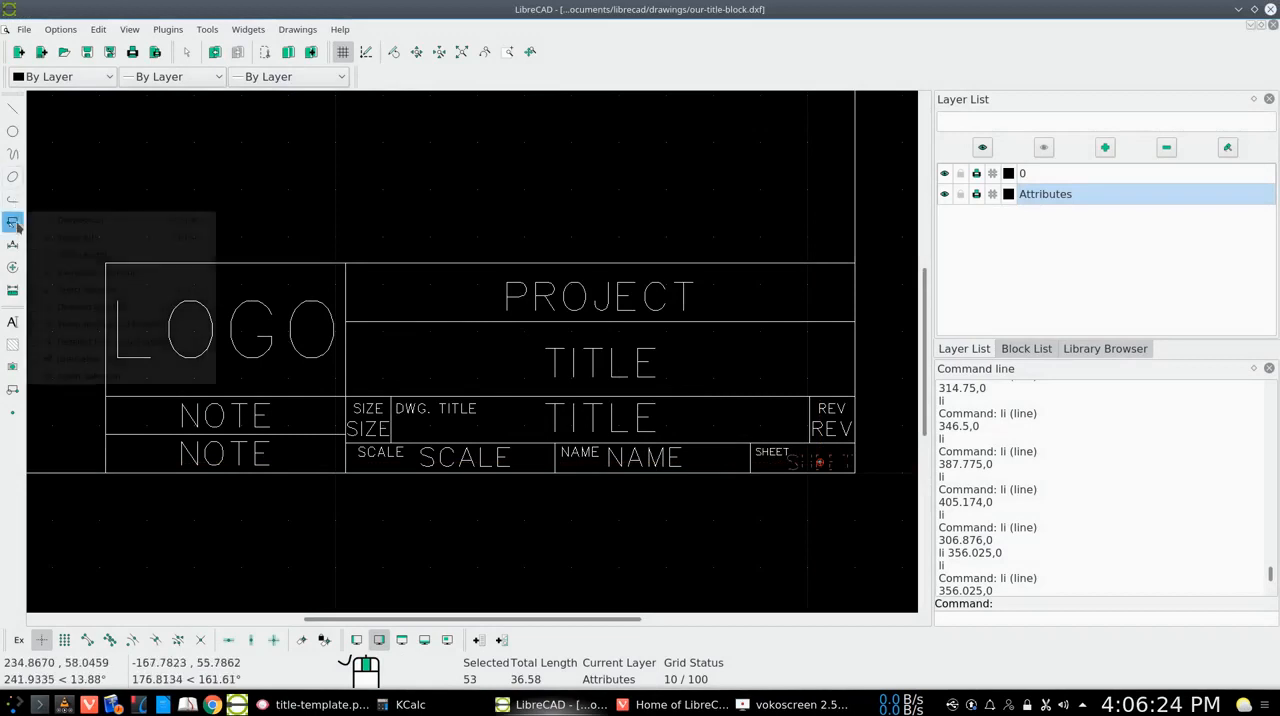
{"action": "left_click", "coordinate": [66, 221]}
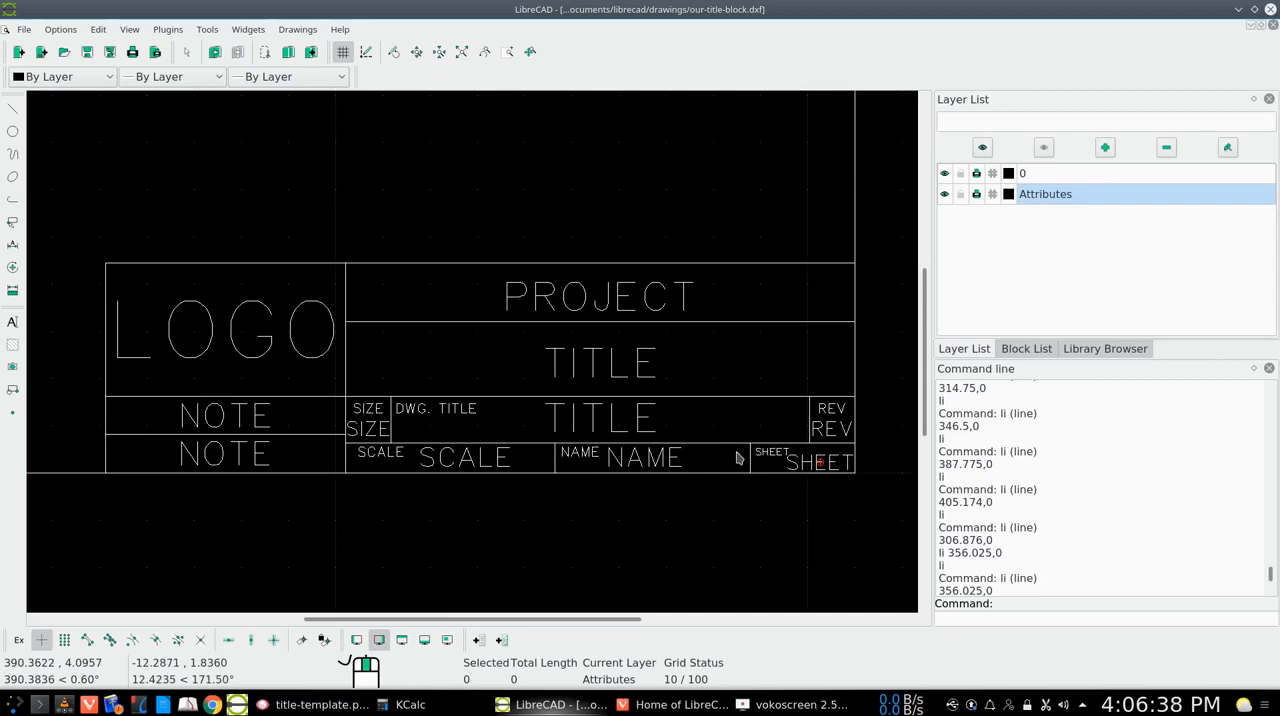
Move the small SHEET label about 0.4 units straight left, deleting the original, and clear the selection
{"action": "left_click", "coordinate": [13, 270]}
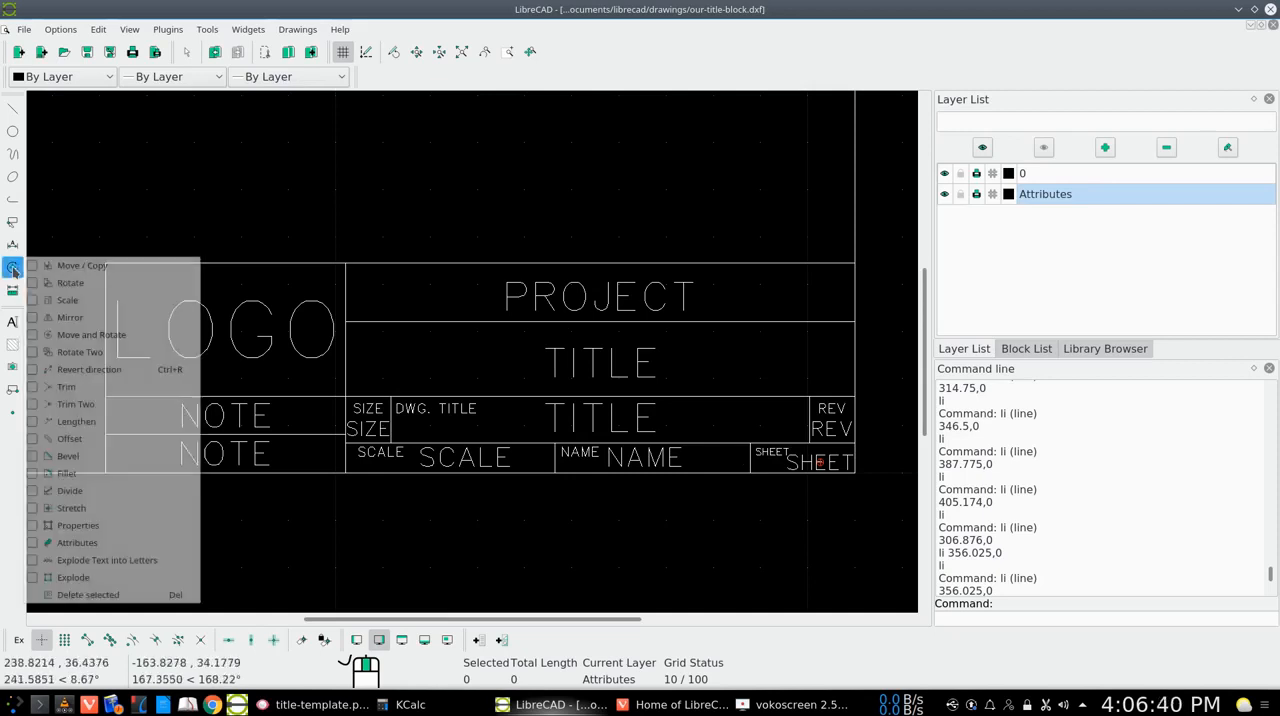
{"action": "left_click", "coordinate": [62, 268]}
{"action": "left_click", "coordinate": [768, 455]}
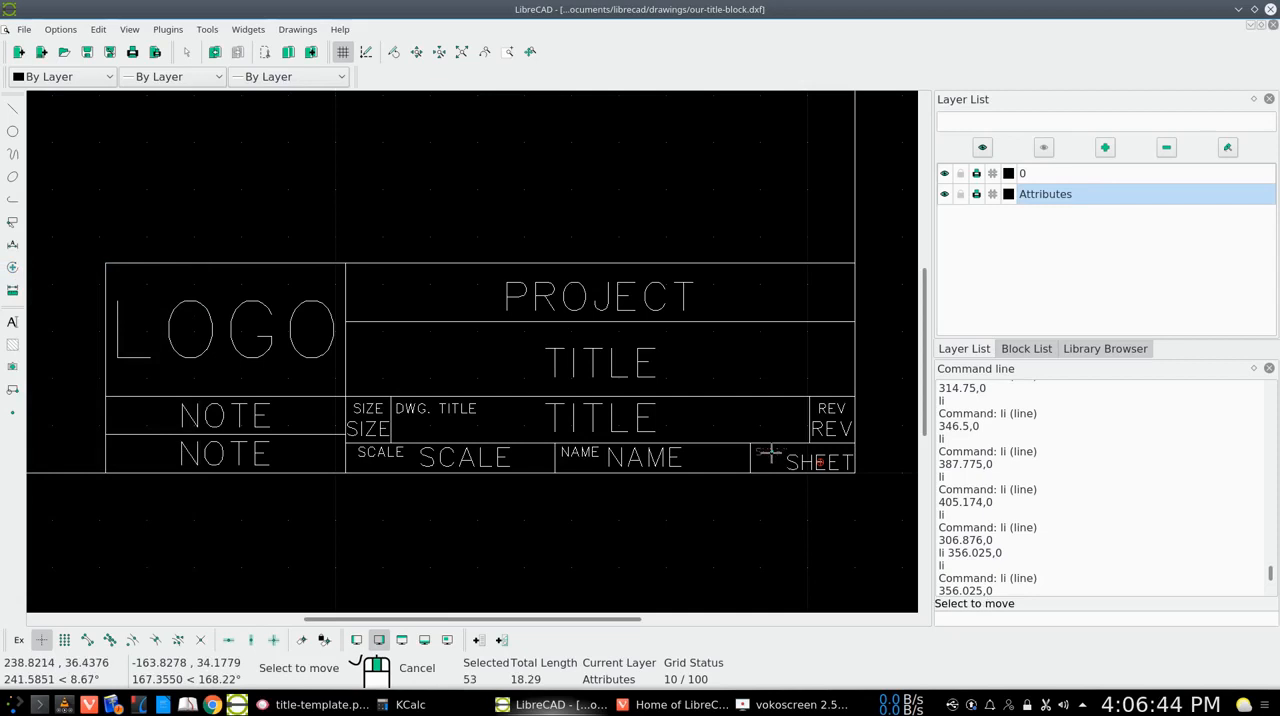
{"action": "key", "text": "Return"}
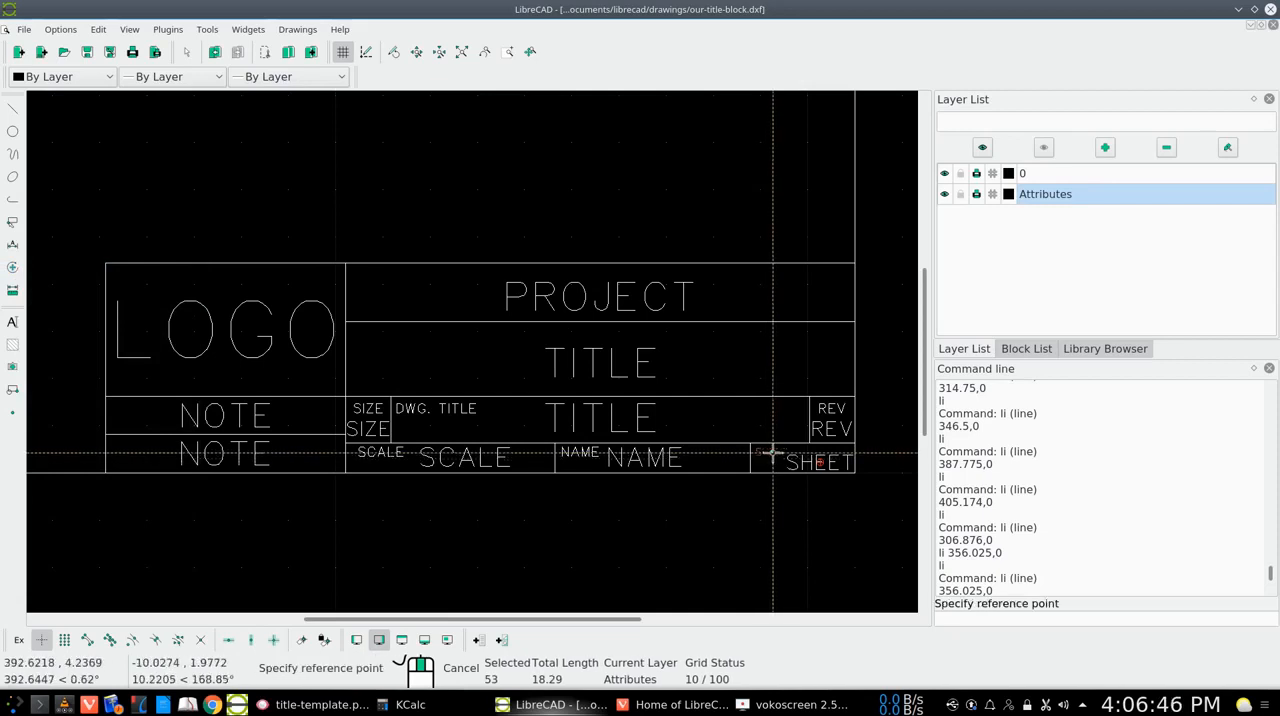
{"action": "left_click", "coordinate": [770, 453]}
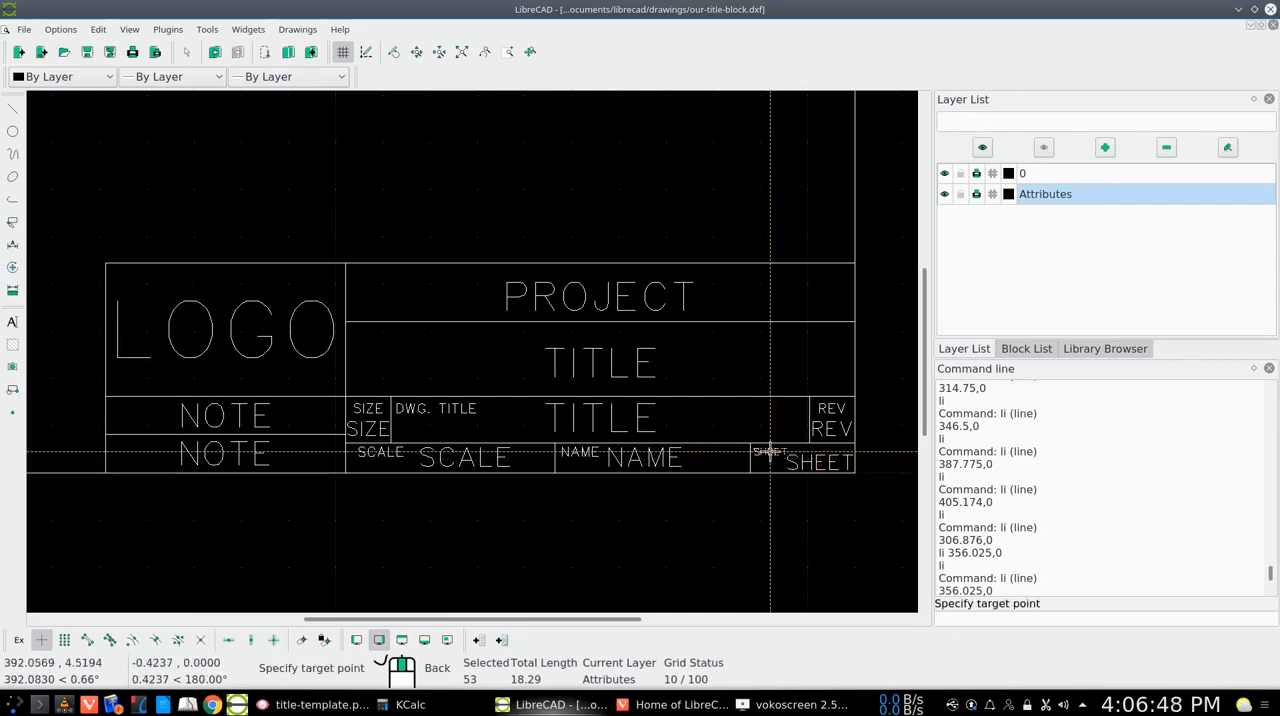
{"action": "left_click", "coordinate": [770, 453]}
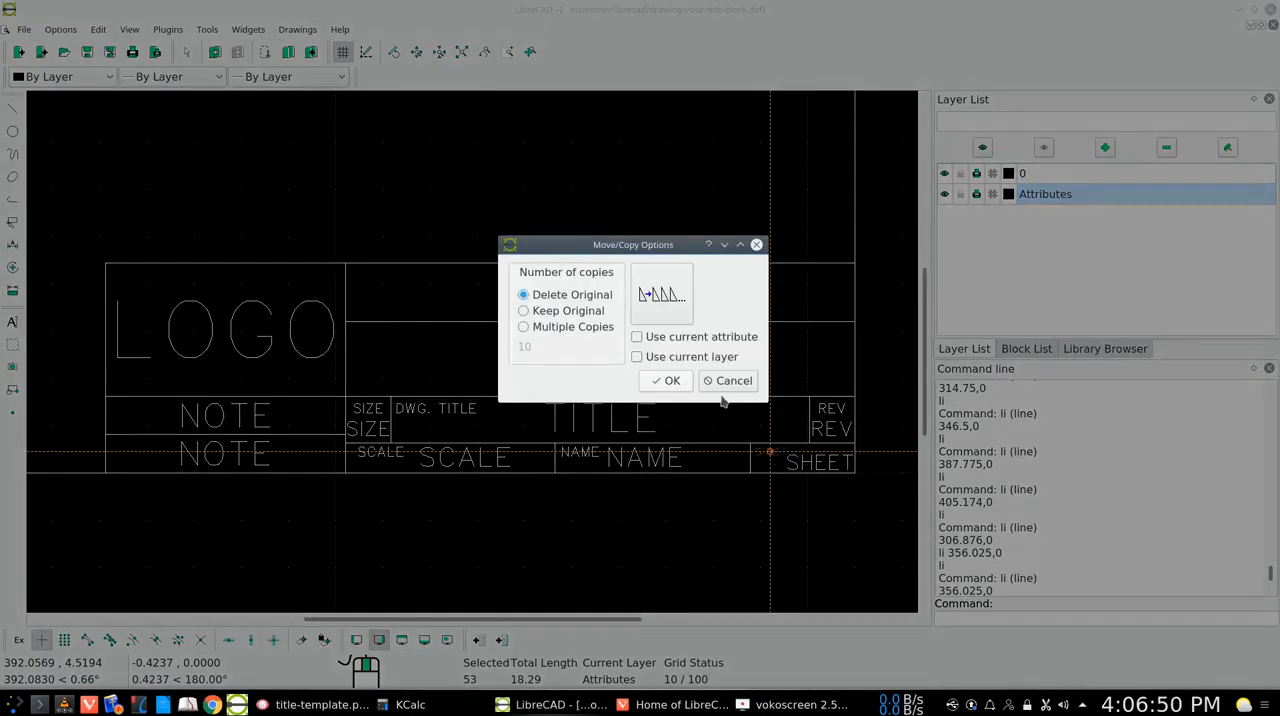
{"action": "left_click", "coordinate": [665, 380]}
{"action": "left_click", "coordinate": [12, 221]}
{"action": "left_click", "coordinate": [66, 221]}
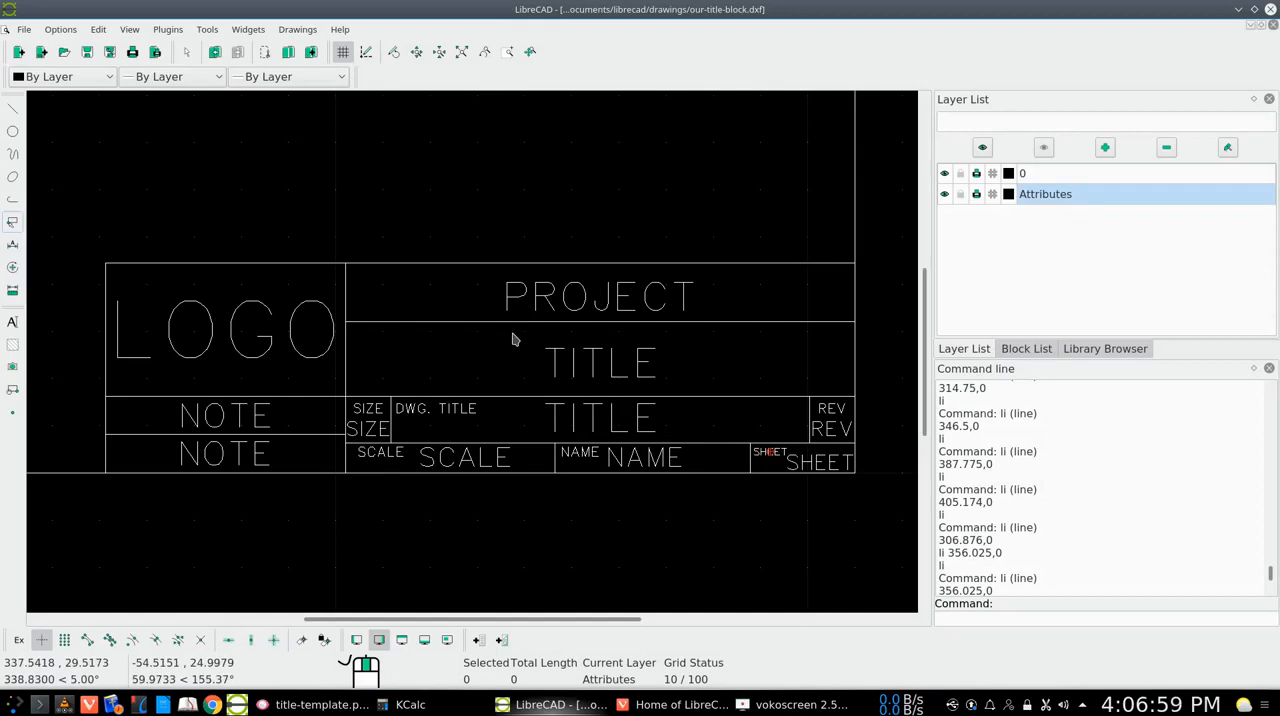
Save the title block drawing and fit the whole sheet in the view
{"action": "left_click", "coordinate": [87, 53]}
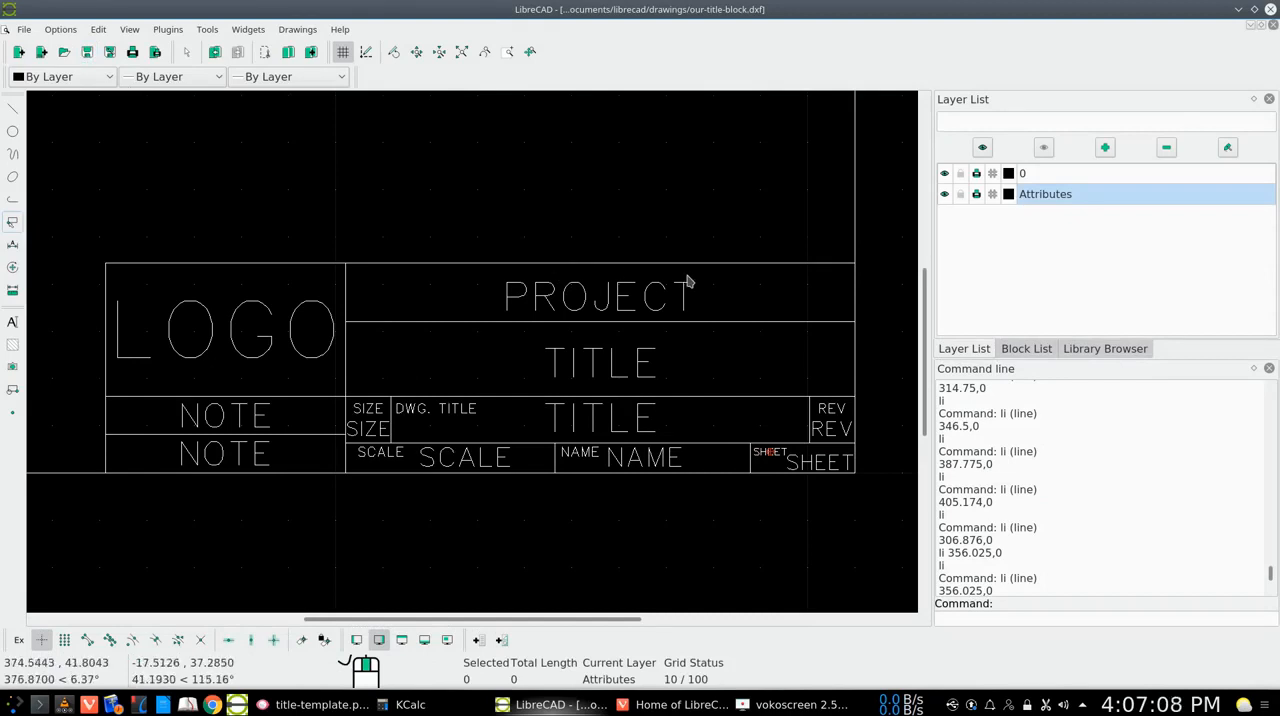
{"action": "left_click", "coordinate": [464, 53]}
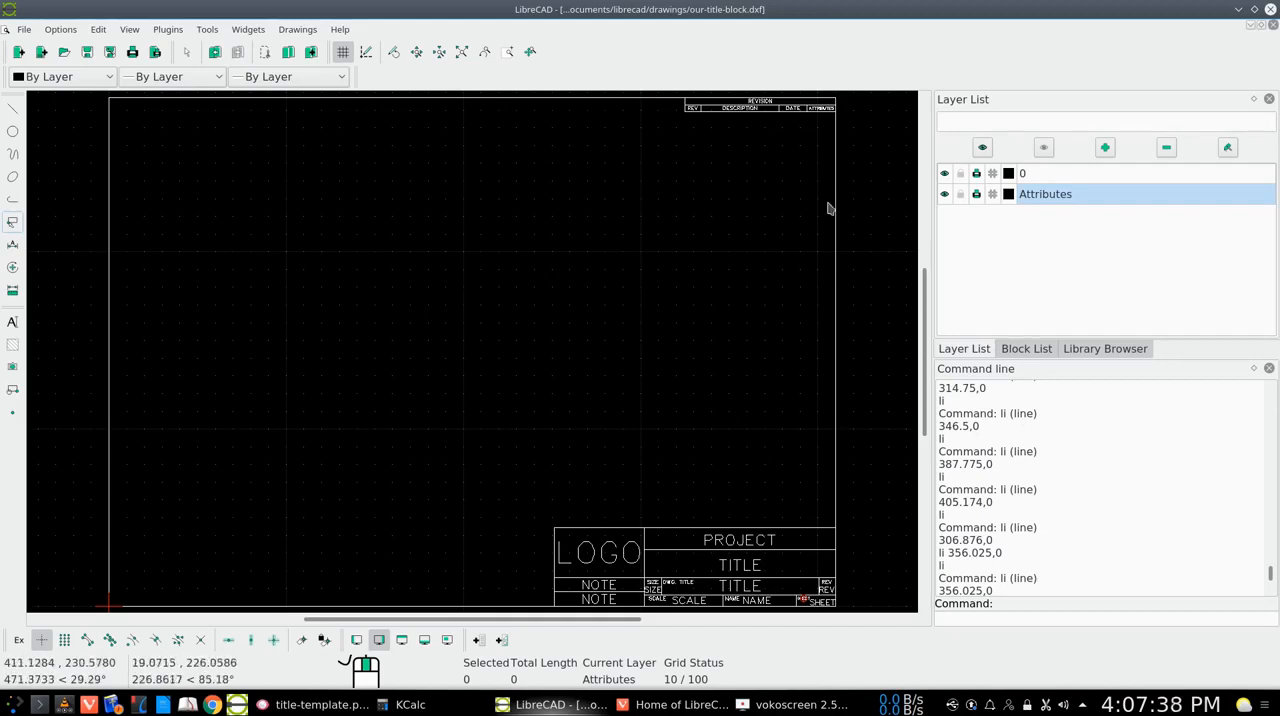
Minimize the drawing window and switch to the Vivaldi browser with the LibreCAD home page
{"action": "left_click", "coordinate": [1239, 9]}
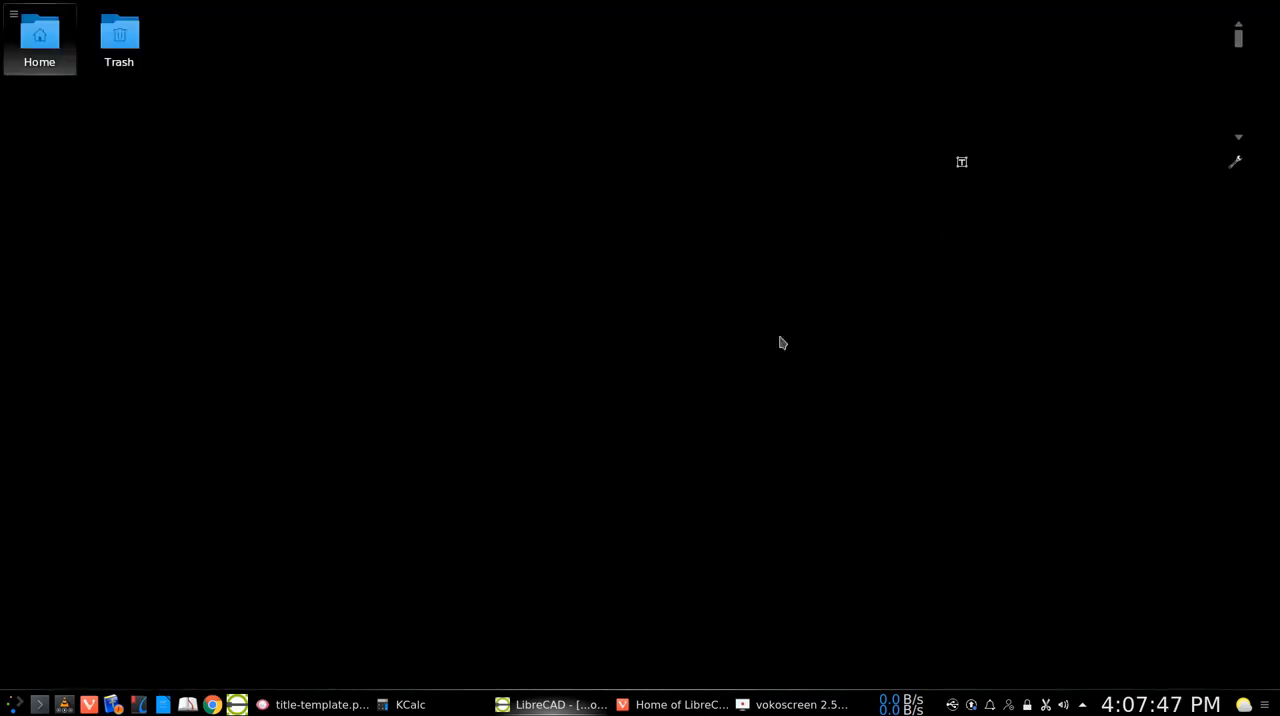
{"action": "left_click", "coordinate": [672, 704]}
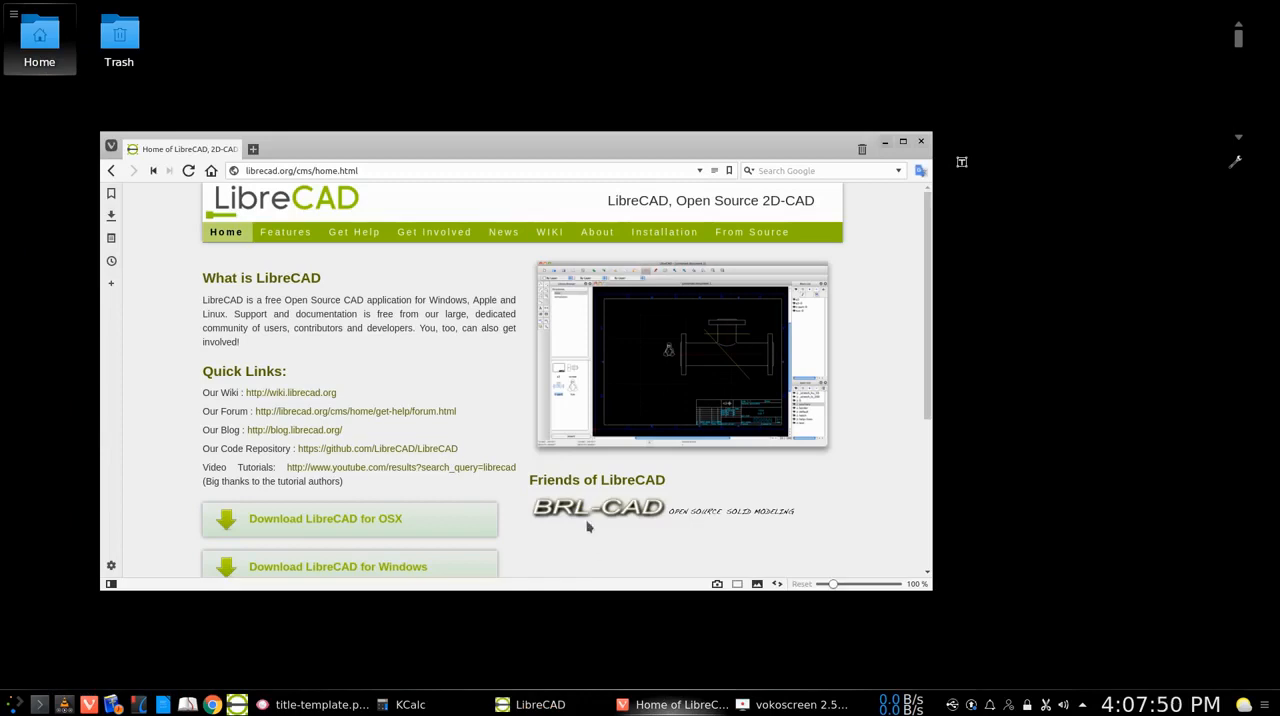